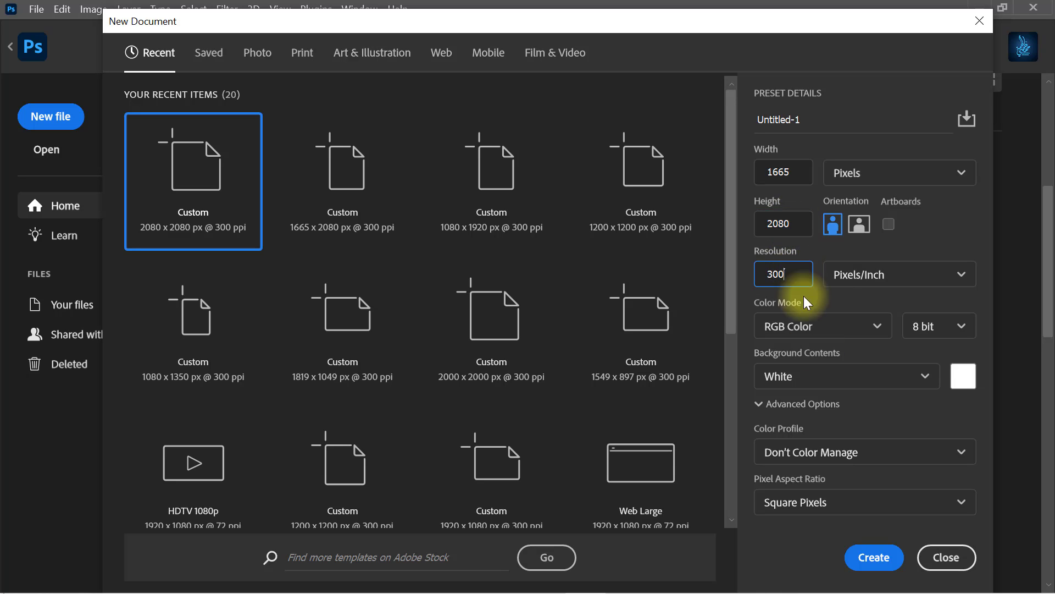
Step: Create a 1665 x 2080 px RGB document at 300 pixels/inch and unlock its background layer
{"action": "left_click", "coordinate": [873, 557]}
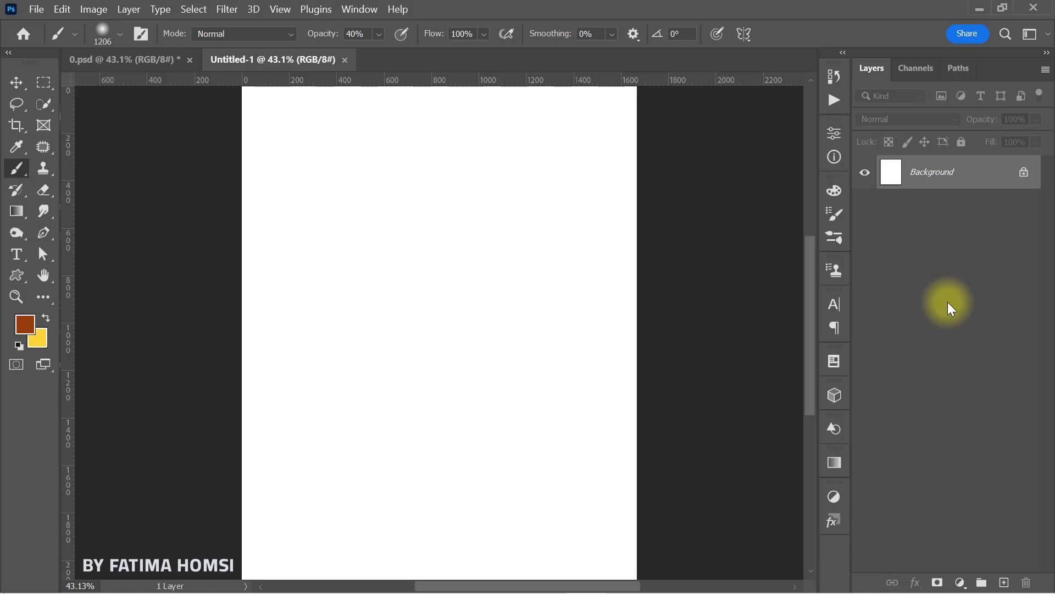
{"action": "left_click", "coordinate": [1024, 173]}
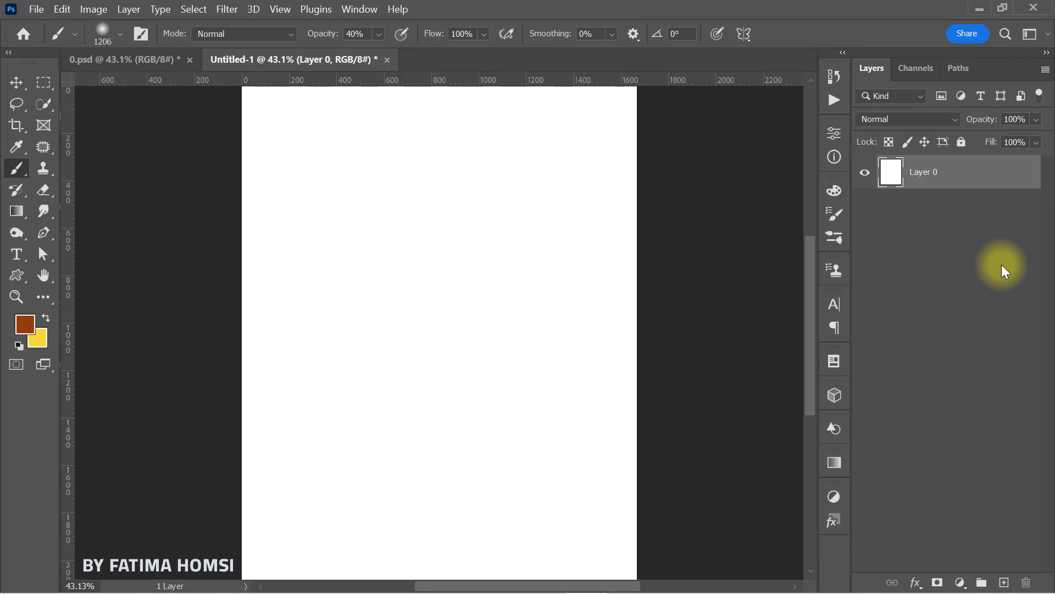
Step: Add a solid color fill layer in brown 953a0b above the white base layer
{"action": "left_click", "coordinate": [960, 583]}
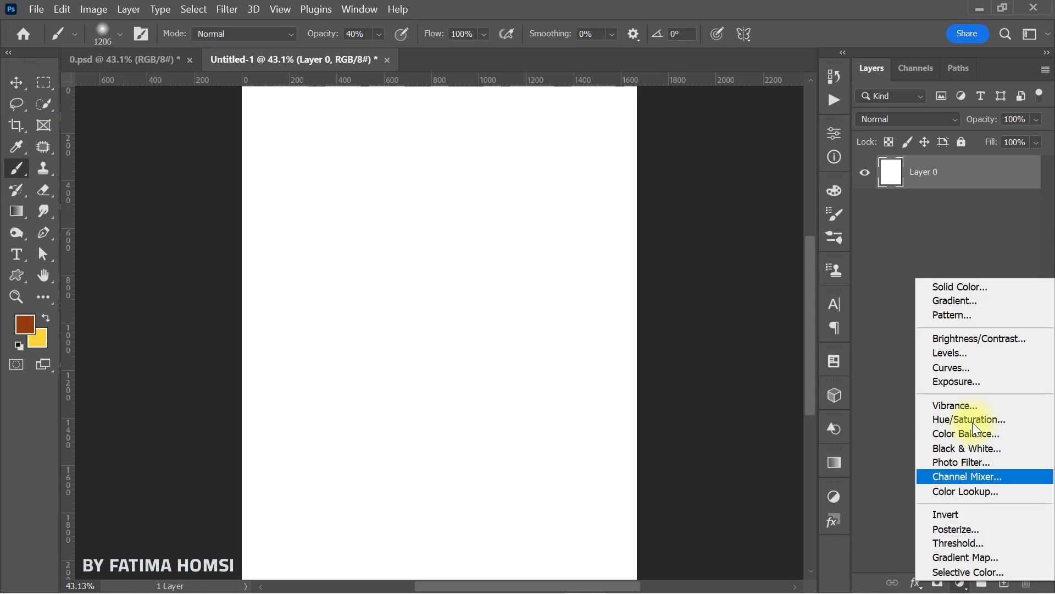
{"action": "left_click", "coordinate": [1009, 287]}
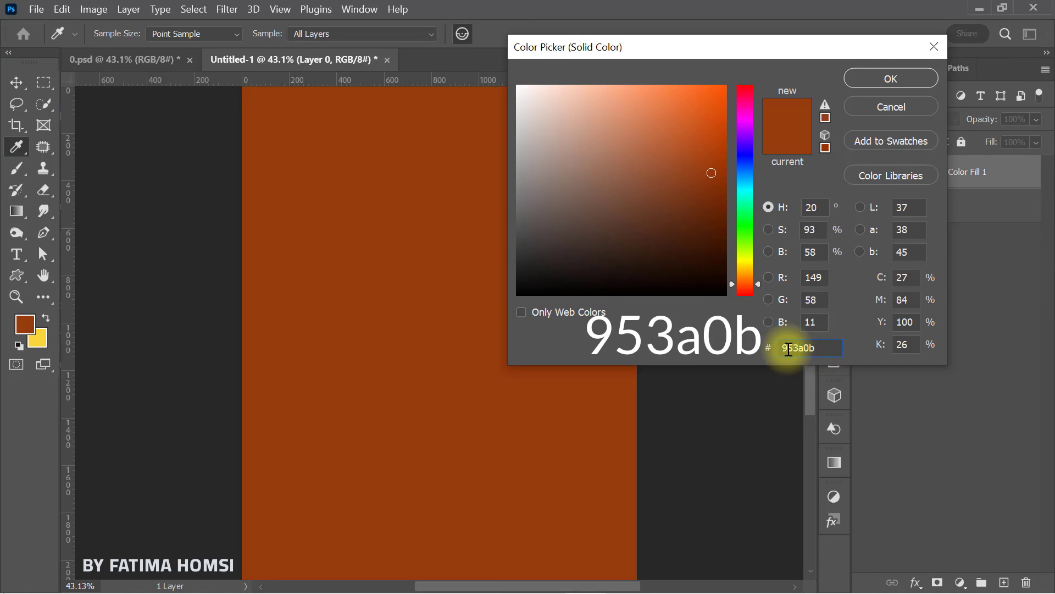
{"action": "left_click", "coordinate": [865, 78]}
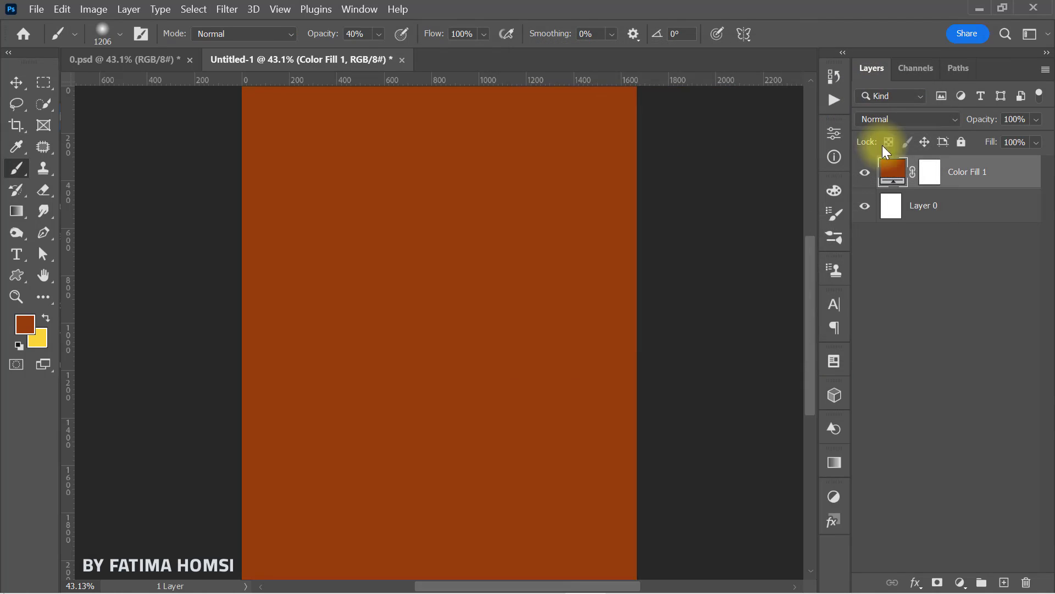
Step: Add a second solid color fill layer in yellow f9d537 above the brown fill
{"action": "left_click", "coordinate": [959, 583]}
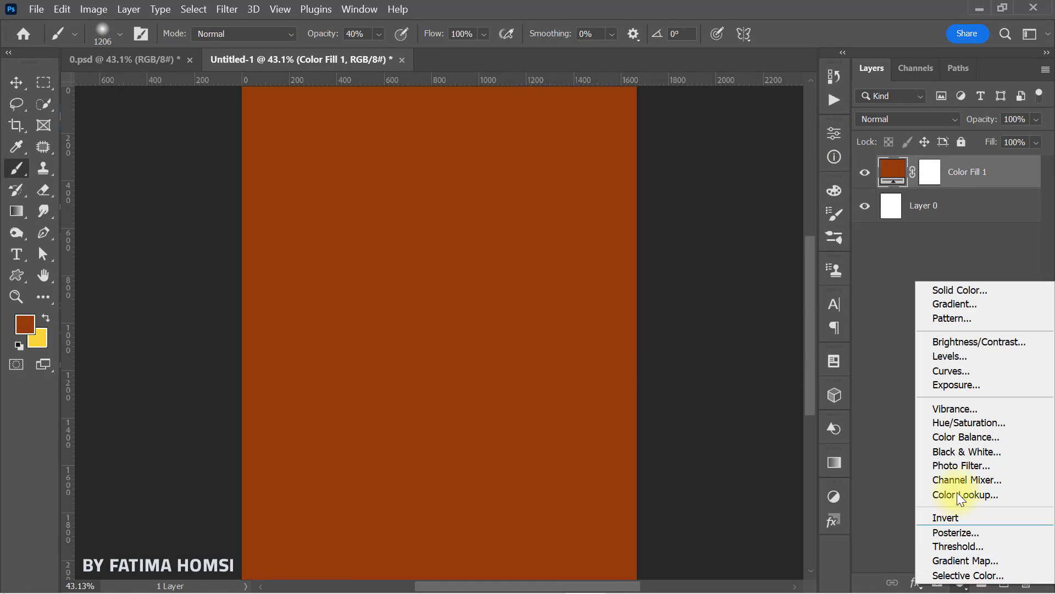
{"action": "left_click", "coordinate": [990, 290]}
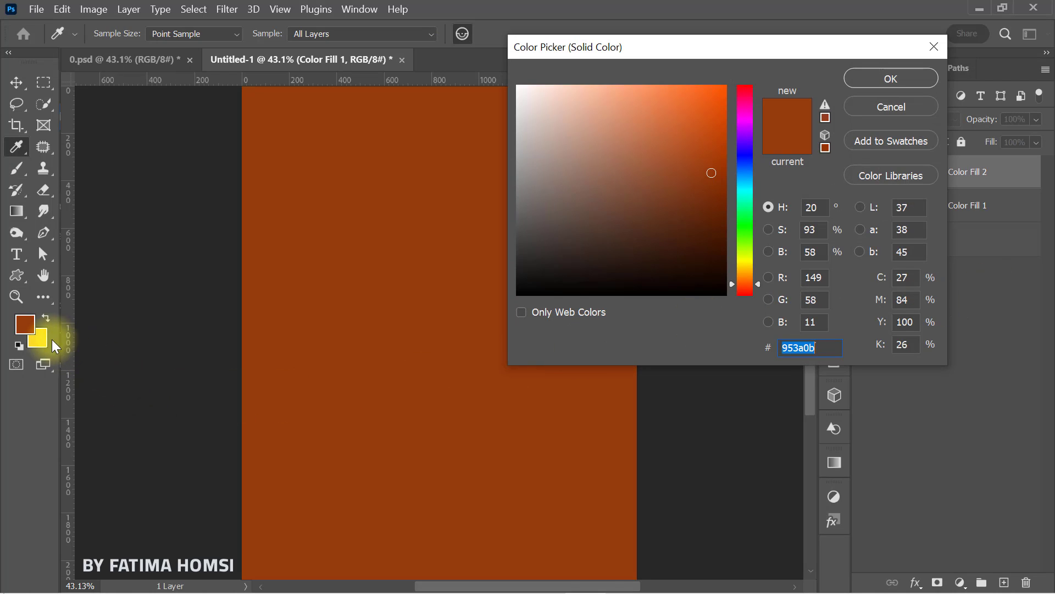
{"action": "left_click", "coordinate": [46, 334]}
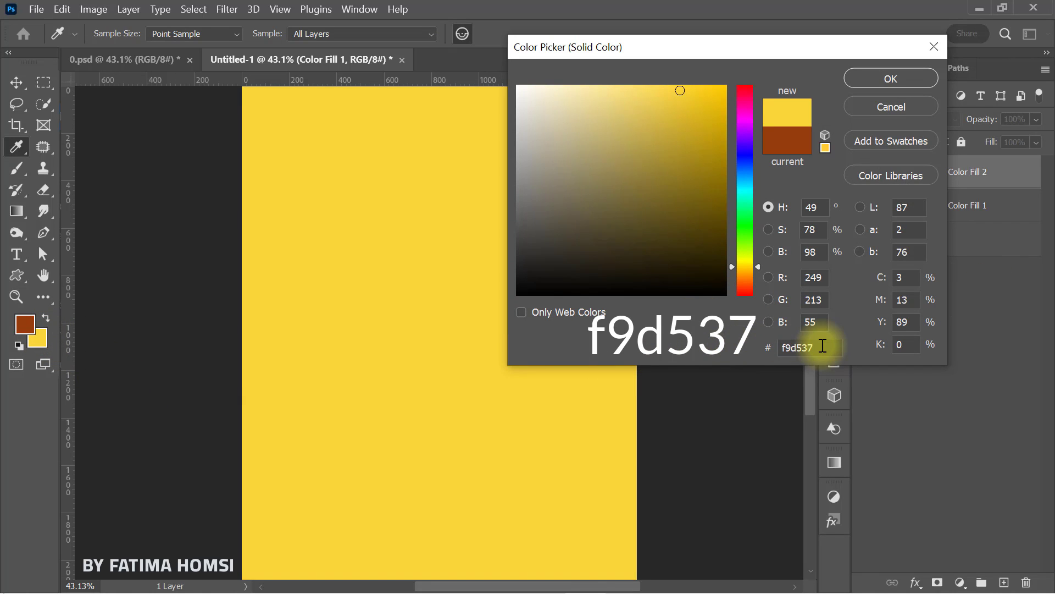
{"action": "left_click_drag", "start_coordinate": [823, 345], "coordinate": [753, 343]}
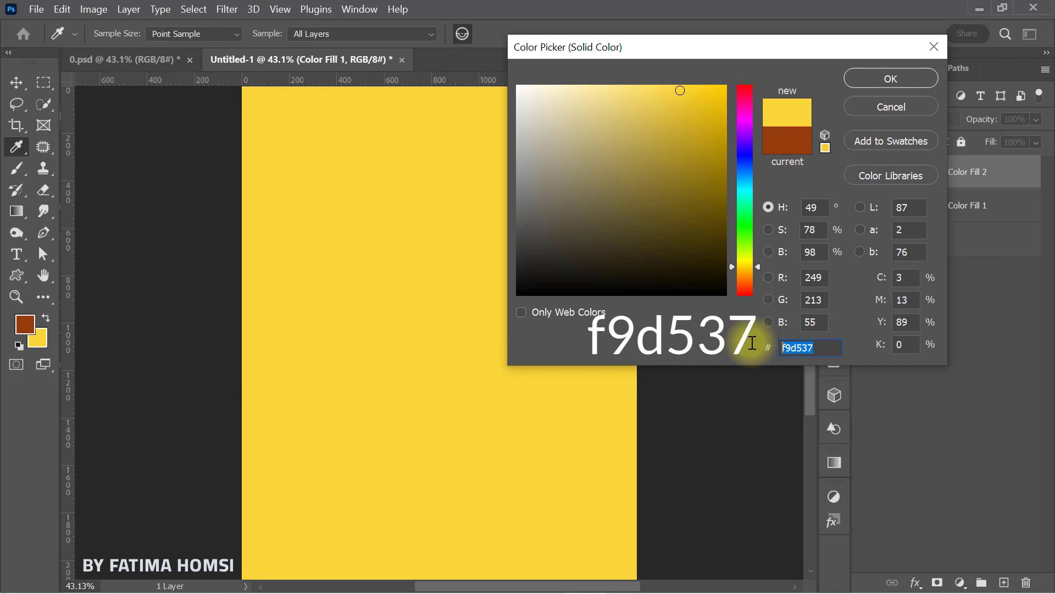
{"action": "left_click", "coordinate": [880, 80]}
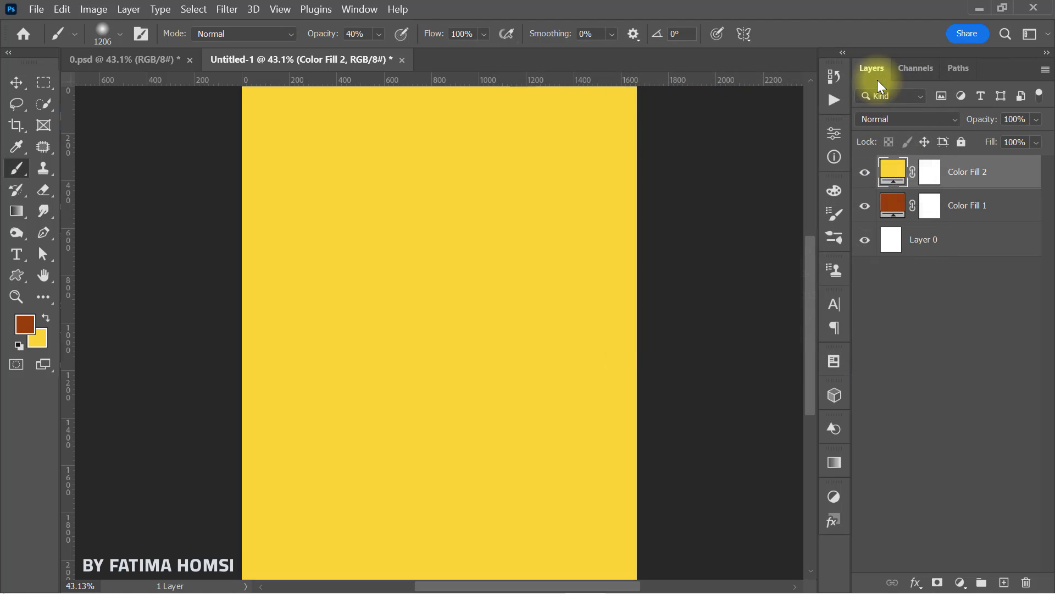
Step: Invert the yellow fill's mask and paint it white with a large soft brush at 40% opacity everywhere except the canvas bottom
{"action": "left_click", "coordinate": [930, 175]}
{"action": "key", "text": "ctrl+i"}
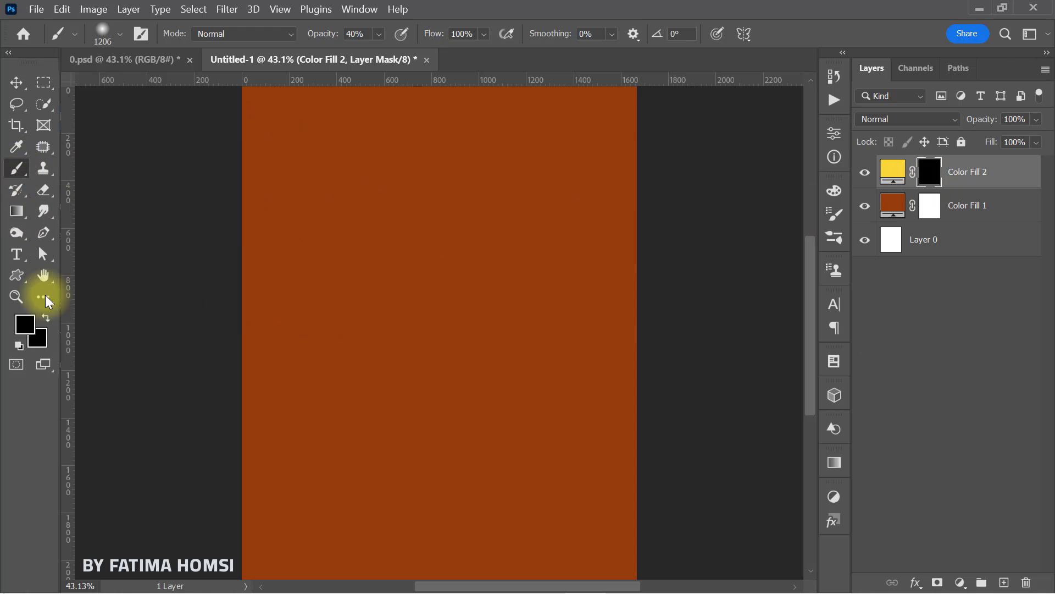
{"action": "left_click", "coordinate": [24, 324]}
{"action": "left_click_drag", "start_coordinate": [565, 184], "coordinate": [446, 37]}
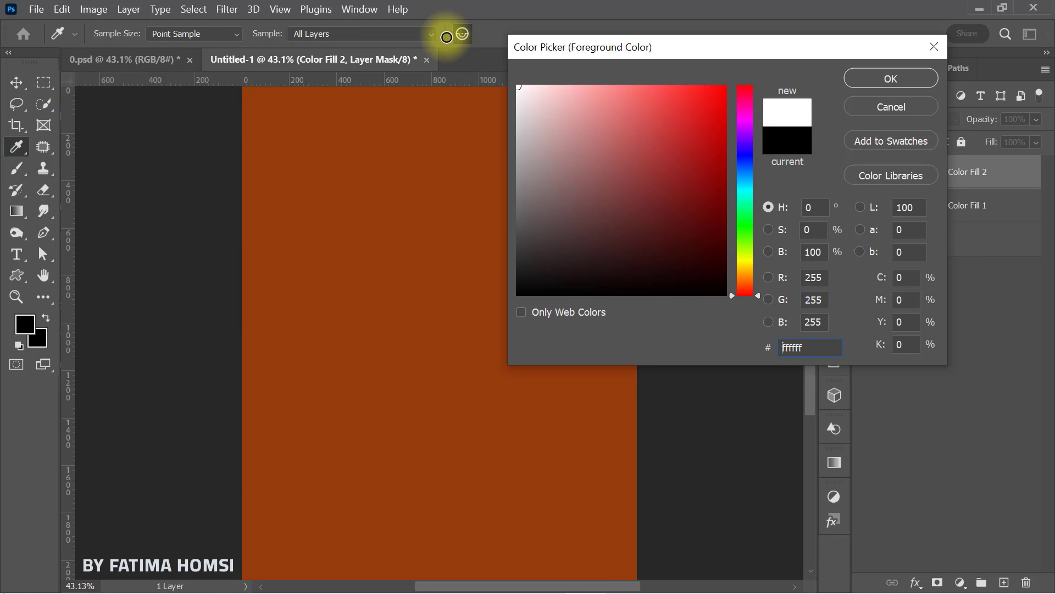
{"action": "left_click", "coordinate": [882, 83]}
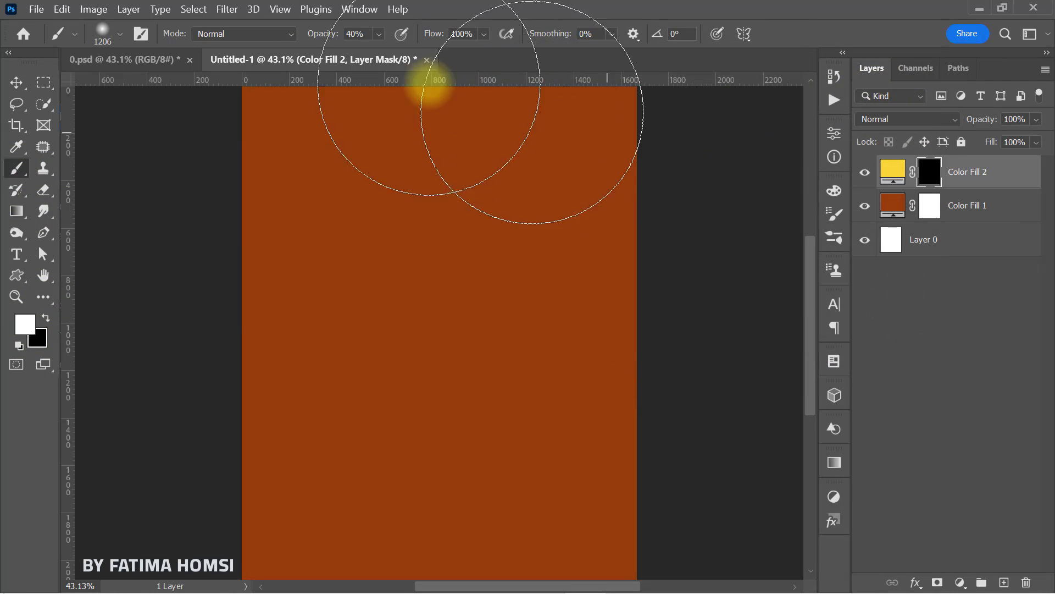
{"action": "left_click", "coordinate": [346, 33]}
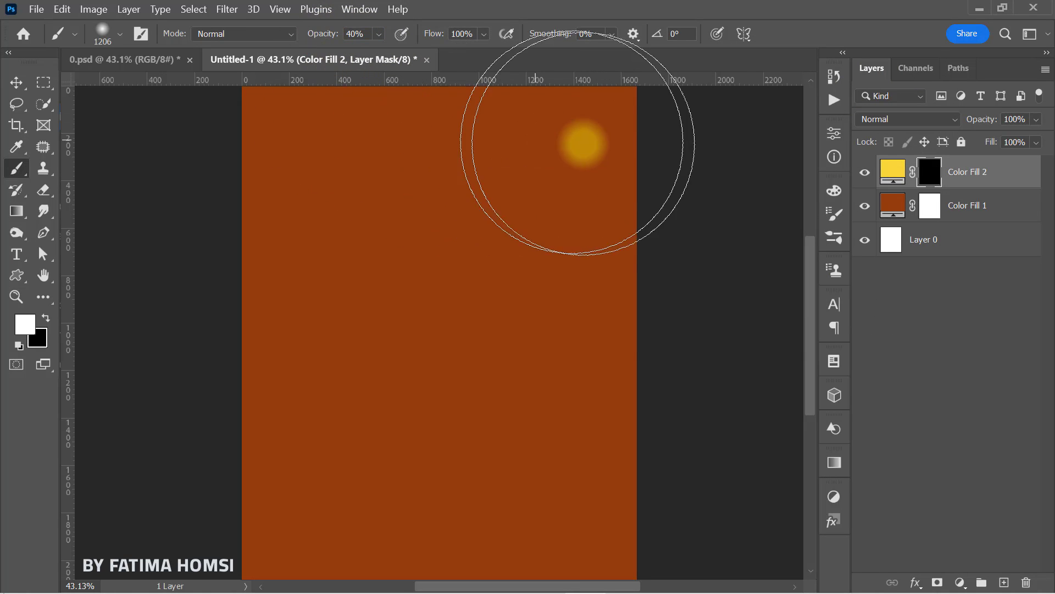
{"action": "mouse_move", "coordinate": [641, 132]}
{"action": "left_mouse_down"}
{"action": "mouse_move", "coordinate": [515, 125]}
{"action": "mouse_move", "coordinate": [203, 134]}
{"action": "left_mouse_up"}
{"action": "mouse_move", "coordinate": [413, 241]}
{"action": "left_mouse_down"}
{"action": "mouse_move", "coordinate": [414, 335]}
{"action": "mouse_move", "coordinate": [229, 370]}
{"action": "mouse_move", "coordinate": [720, 380]}
{"action": "mouse_move", "coordinate": [268, 392]}
{"action": "mouse_move", "coordinate": [125, 302]}
{"action": "mouse_move", "coordinate": [686, 246]}
{"action": "mouse_move", "coordinate": [803, 257]}
{"action": "left_mouse_up"}
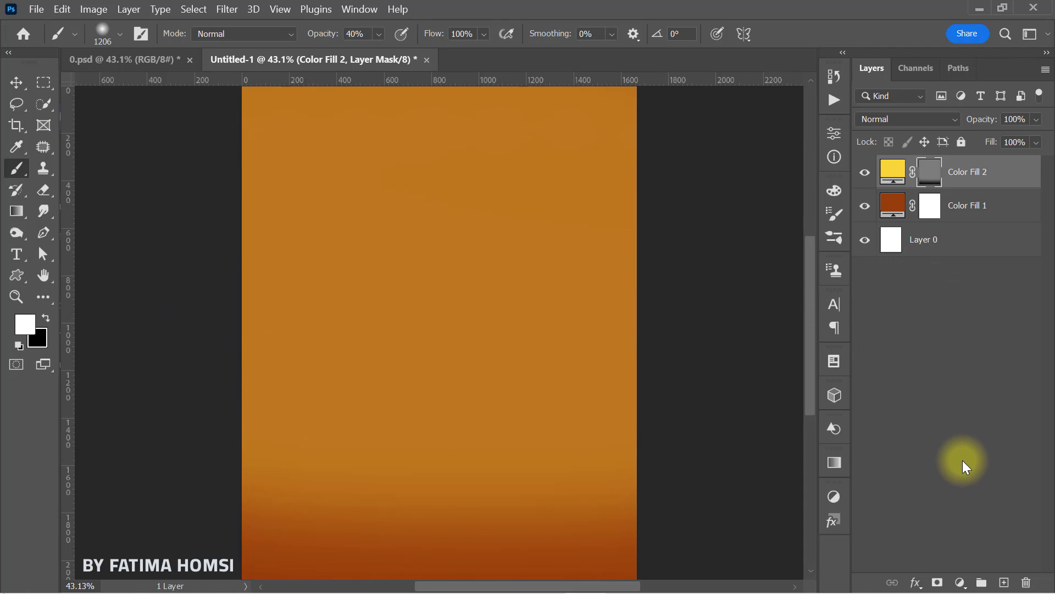
Step: Add a black 000000 solid color fill layer above the yellow fill
{"action": "key", "text": "x"}
{"action": "left_click", "coordinate": [959, 582]}
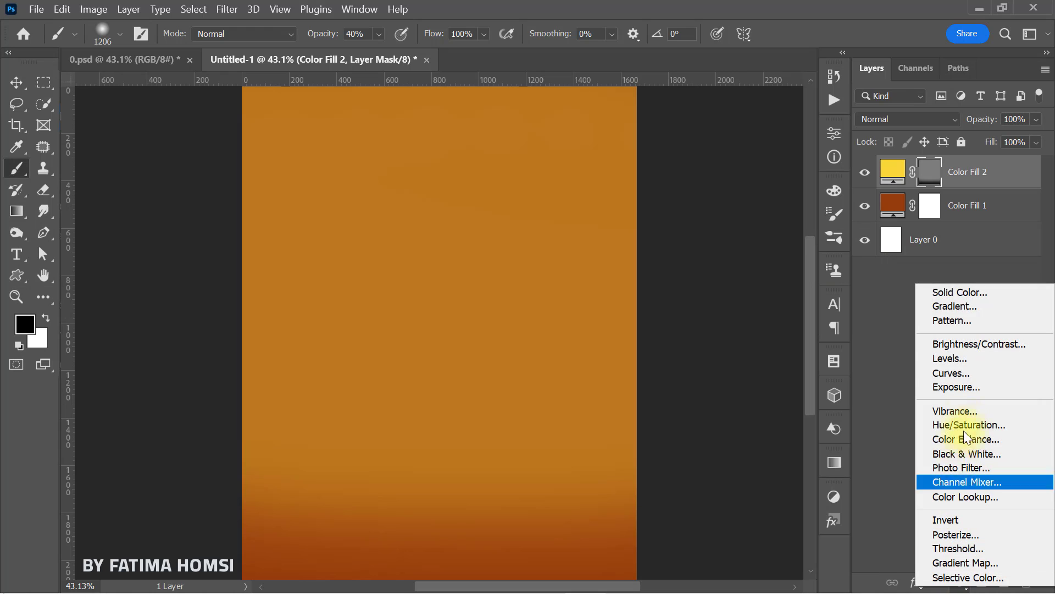
{"action": "left_click", "coordinate": [988, 294]}
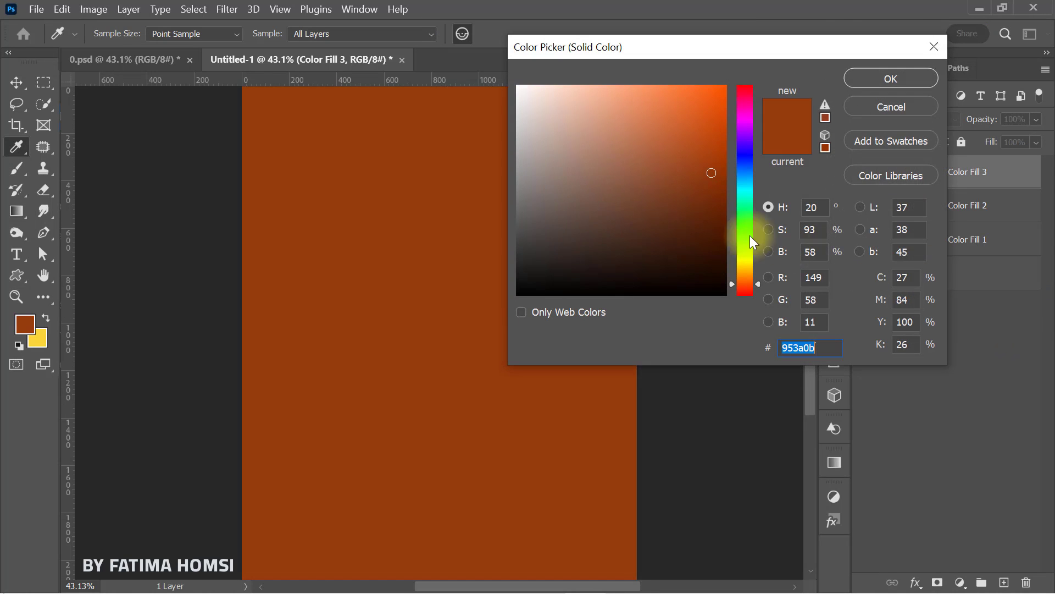
{"action": "left_click_drag", "start_coordinate": [687, 248], "coordinate": [500, 303]}
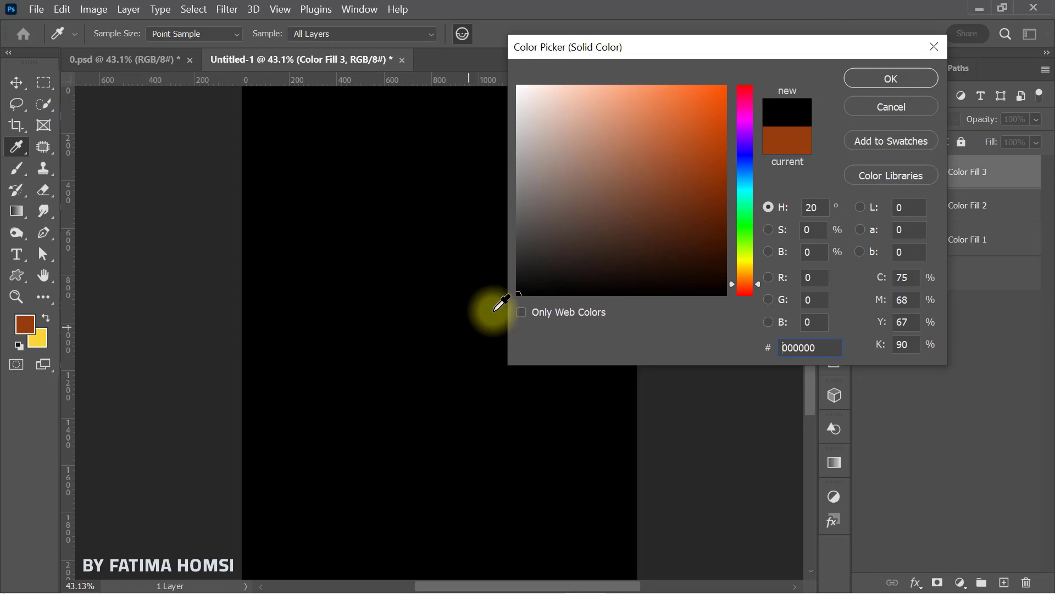
{"action": "left_click", "coordinate": [891, 79]}
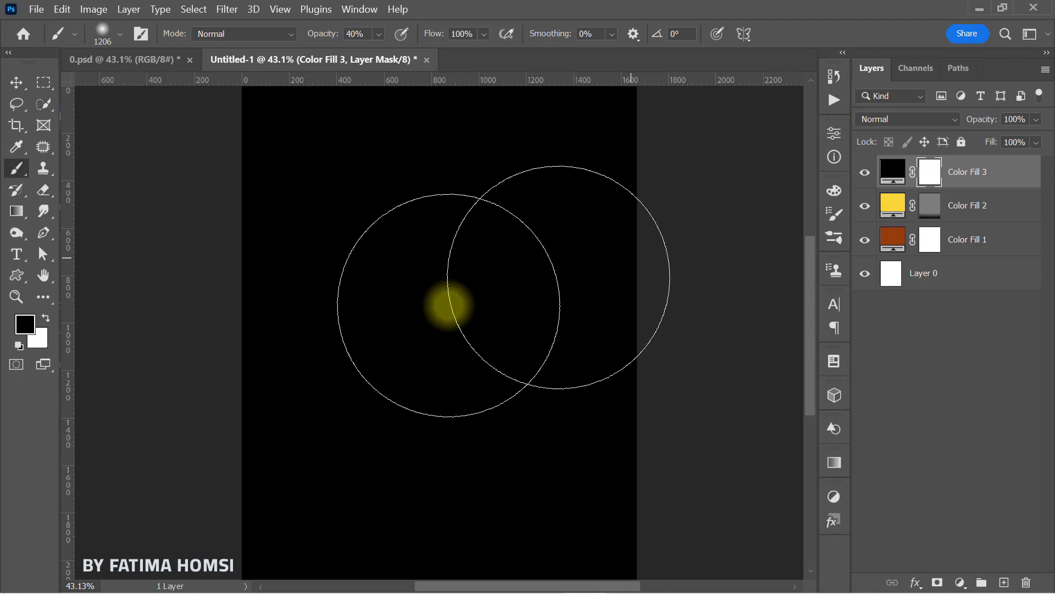
Step: Paint black at 100% brush opacity over the middle of the black fill's mask, keeping only a dark vignette around the edges
{"action": "left_click", "coordinate": [24, 325]}
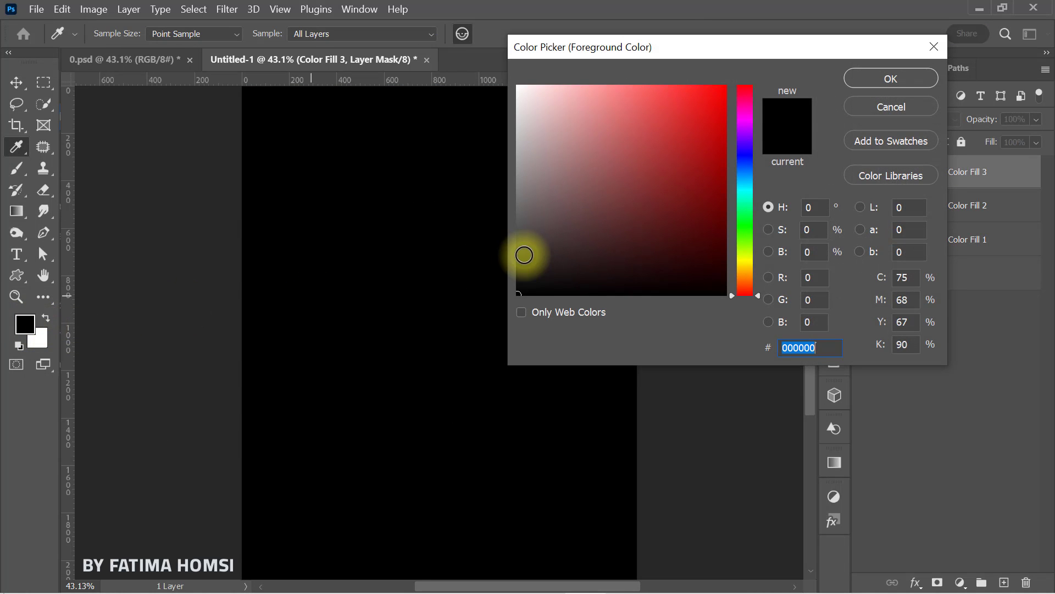
{"action": "left_click", "coordinate": [887, 78]}
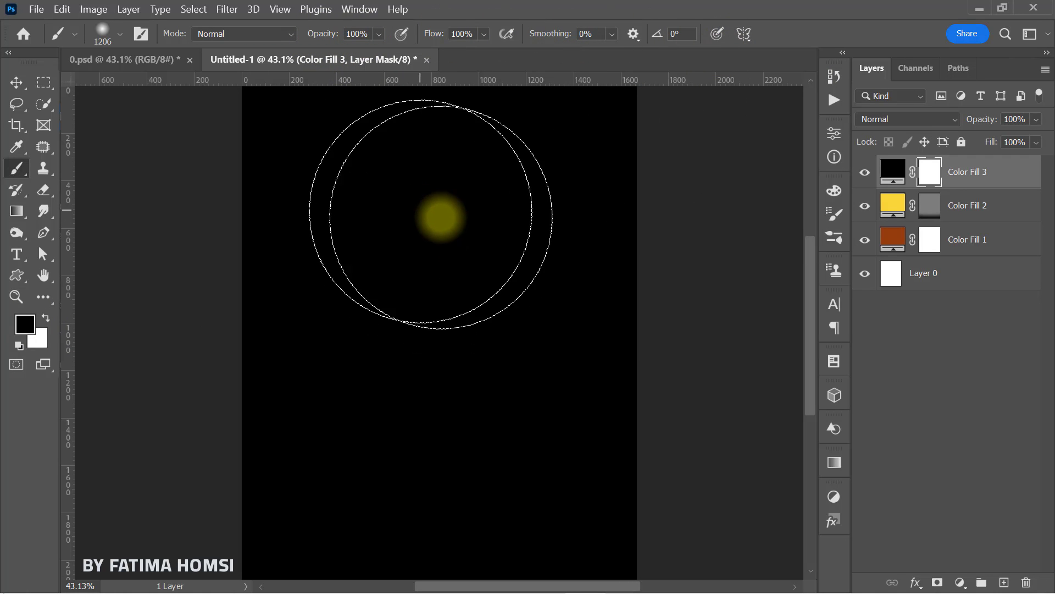
{"action": "mouse_move", "coordinate": [443, 216]}
{"action": "left_mouse_down"}
{"action": "mouse_move", "coordinate": [466, 231]}
{"action": "mouse_move", "coordinate": [495, 355]}
{"action": "mouse_move", "coordinate": [409, 393]}
{"action": "mouse_move", "coordinate": [416, 256]}
{"action": "mouse_move", "coordinate": [449, 274]}
{"action": "mouse_move", "coordinate": [442, 431]}
{"action": "mouse_move", "coordinate": [454, 436]}
{"action": "mouse_move", "coordinate": [508, 374]}
{"action": "left_mouse_up"}
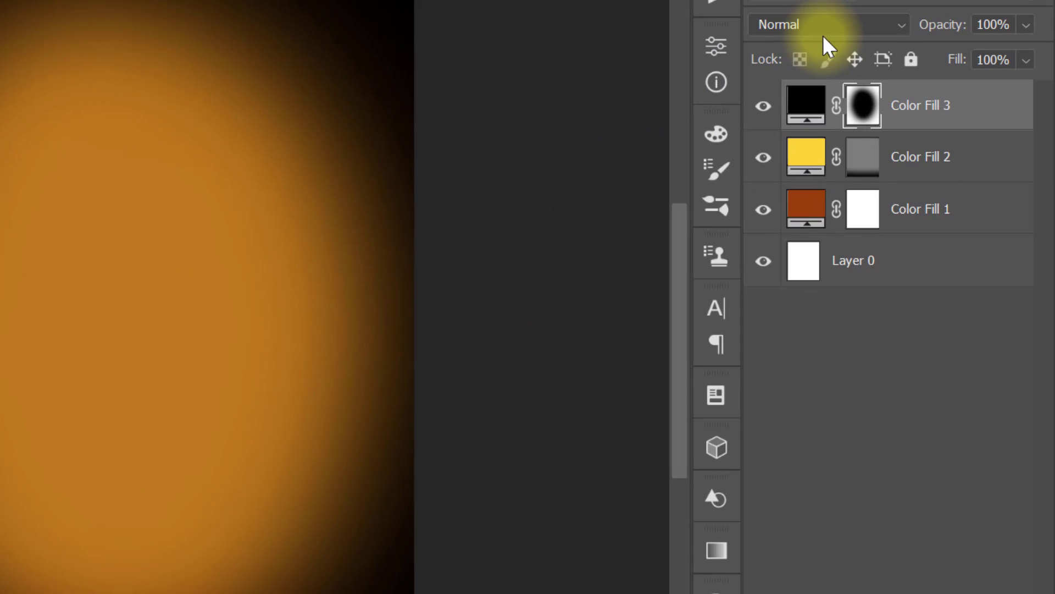
Step: Set the black vignette fill layer to Soft Light blending with 75% opacity
{"action": "left_click", "coordinate": [874, 86]}
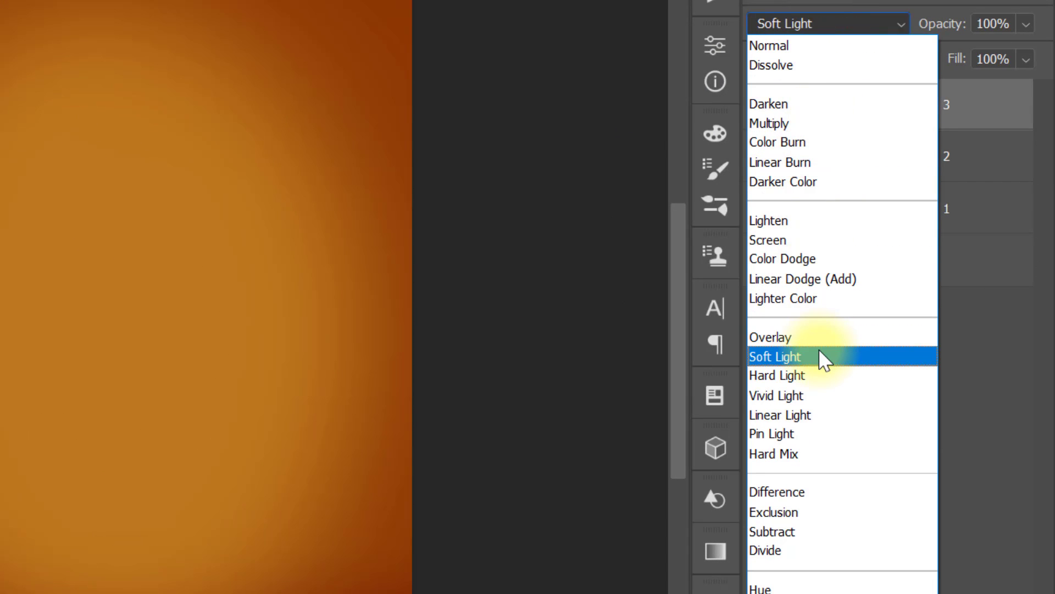
{"action": "left_click", "coordinate": [820, 355]}
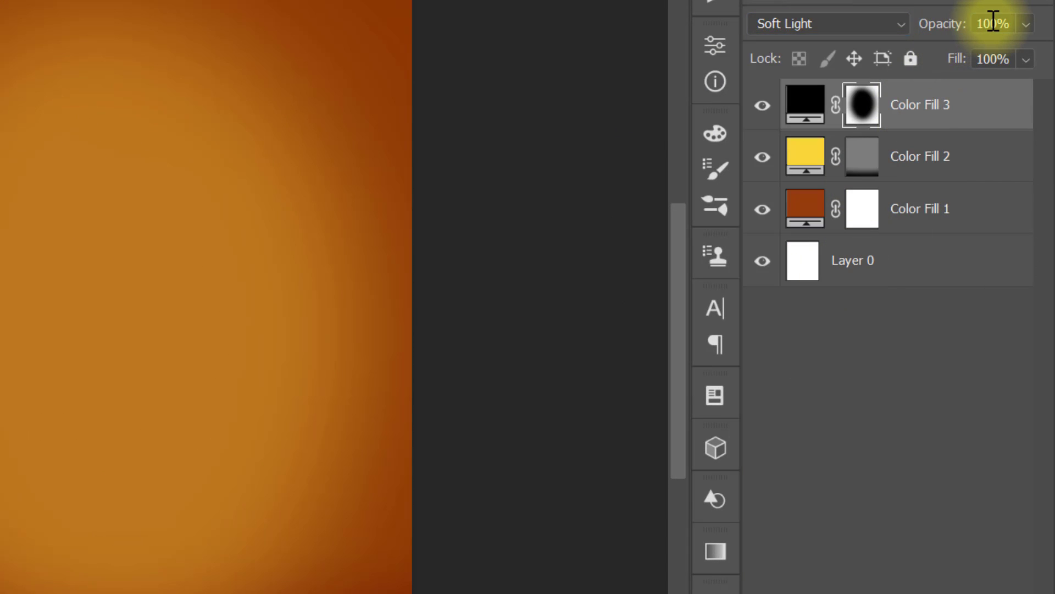
{"action": "type", "text": "75"}
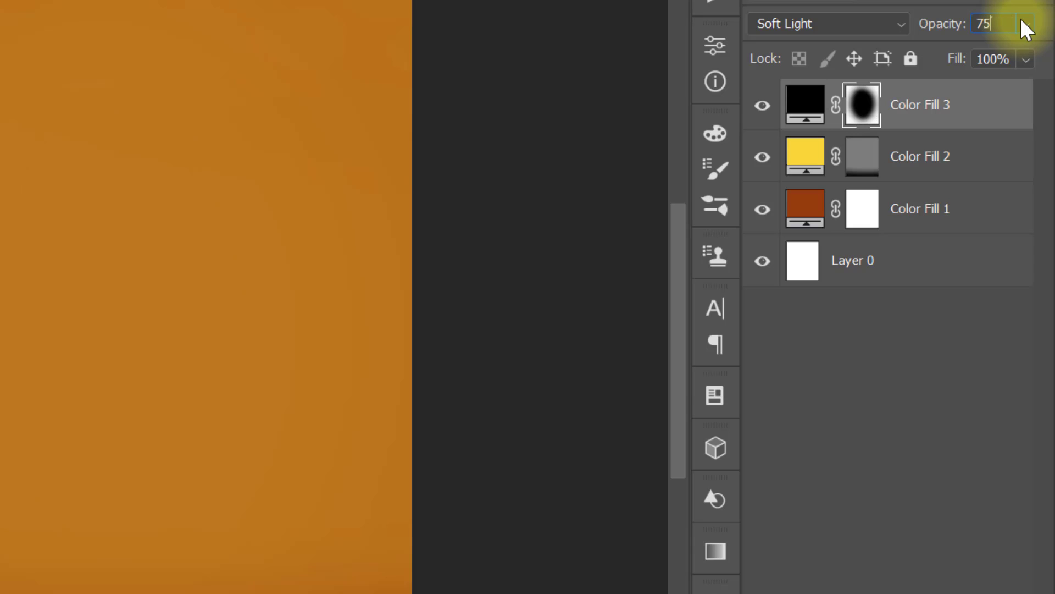
{"action": "key", "text": "Return"}
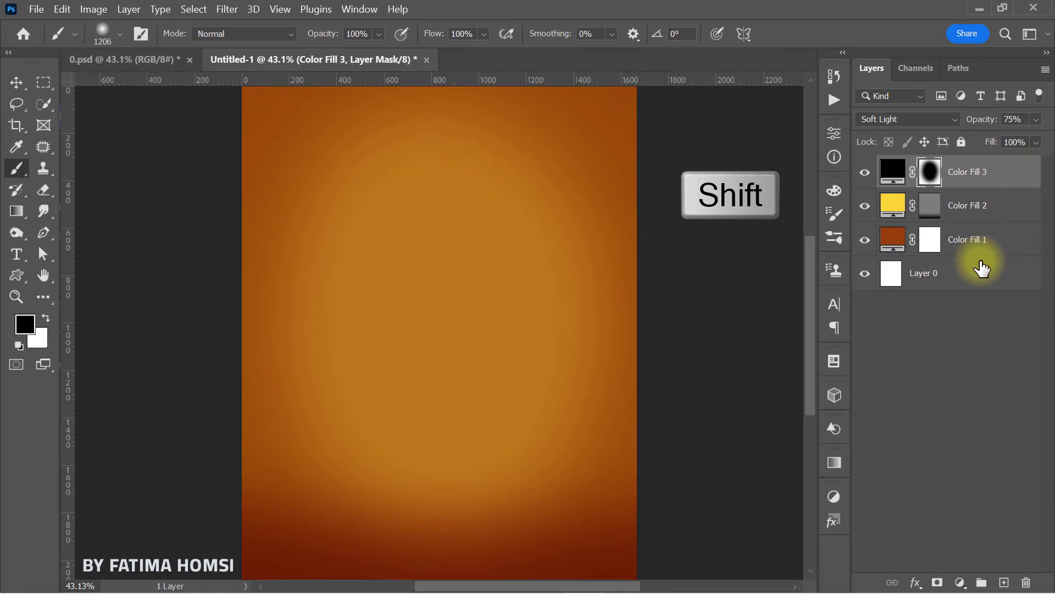
Step: Group all four layers and name the group "background"
{"action": "left_click", "coordinate": [982, 282], "text": "shift"}
{"action": "key", "text": "ctrl+g"}
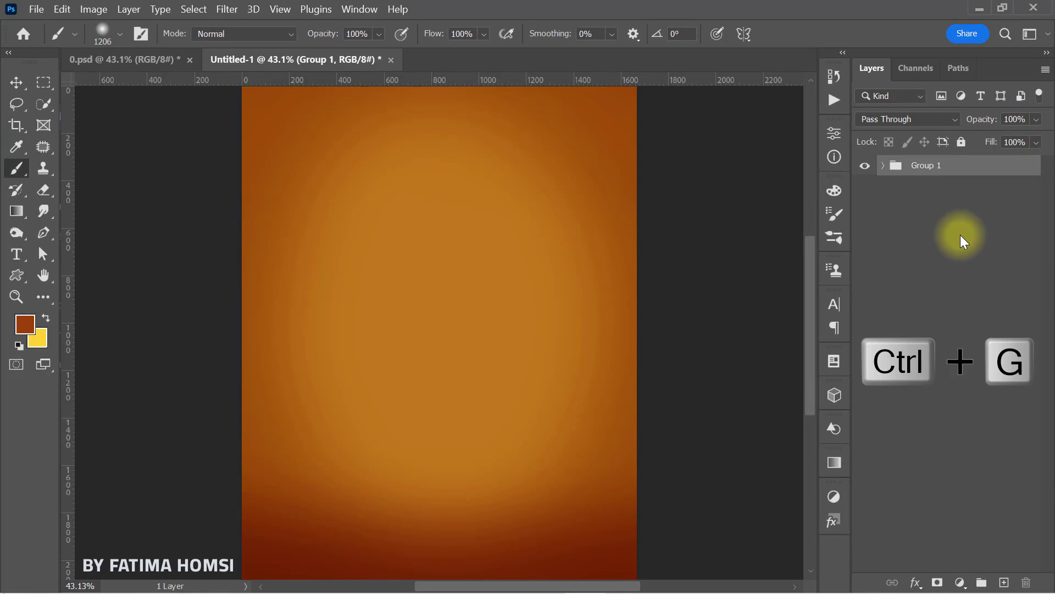
{"action": "double_click", "coordinate": [934, 166]}
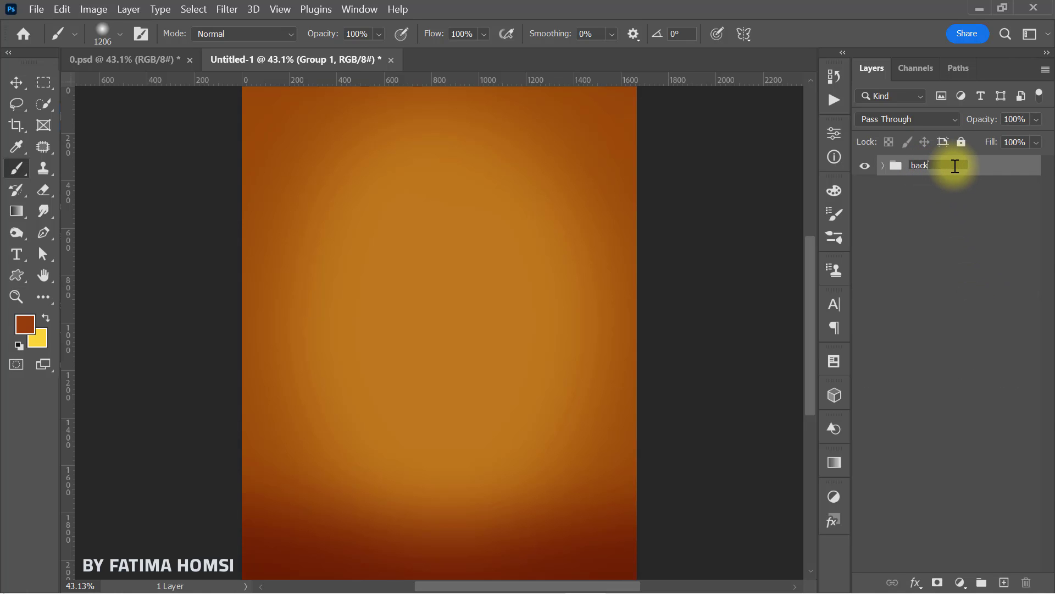
{"action": "key", "text": "Return"}
Step: Place the bottle picture "image" from the ice tea folder in File Explorer, scaled to 19.91% and centred on the canvas
{"action": "left_click", "coordinate": [980, 10]}
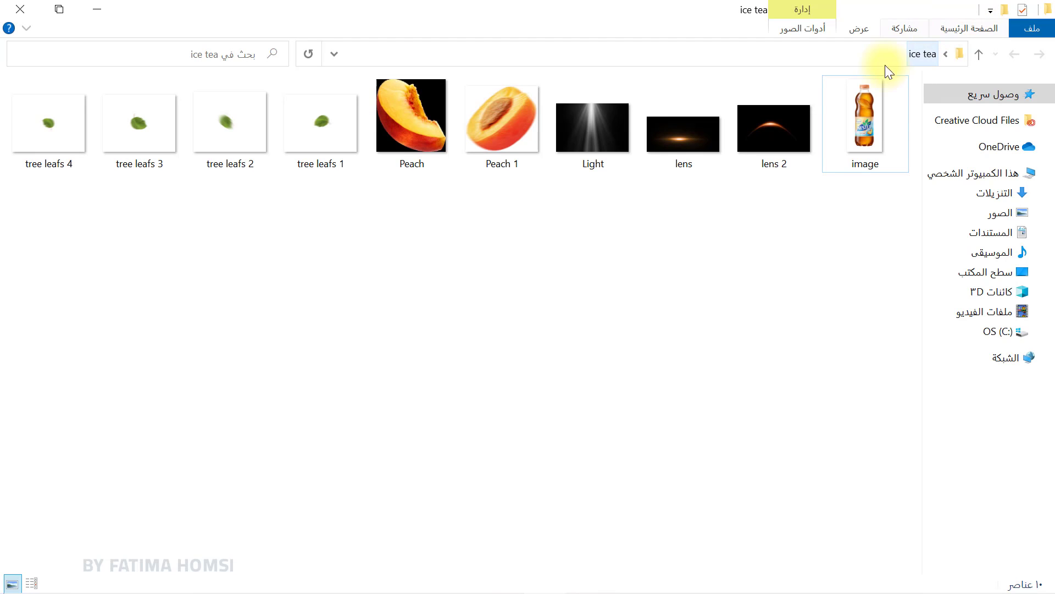
{"action": "left_click_drag", "start_coordinate": [840, 134], "coordinate": [467, 434]}
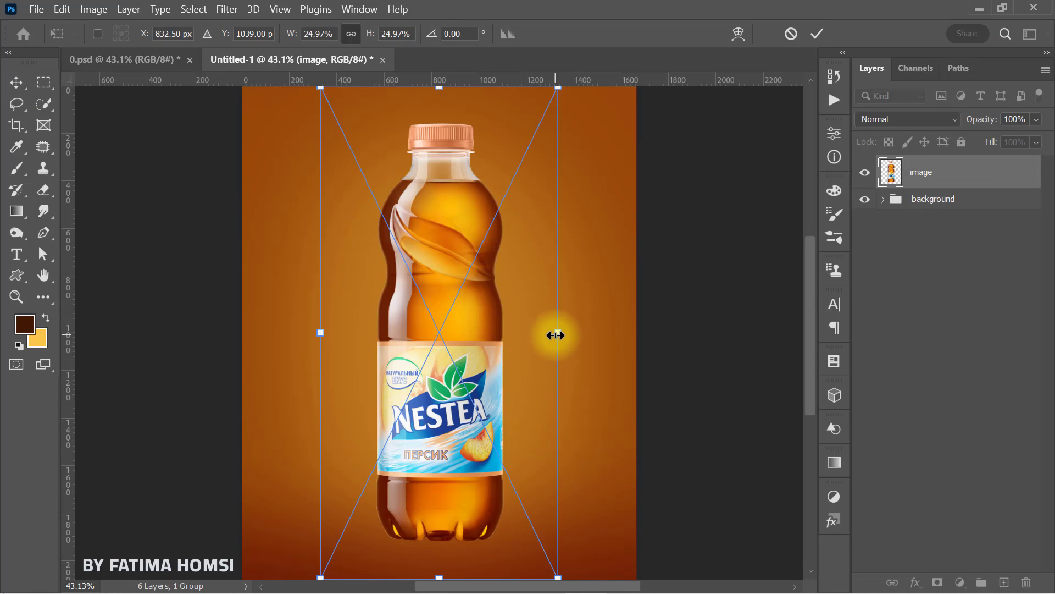
{"action": "left_click_drag", "start_coordinate": [555, 335], "coordinate": [532, 335]}
{"action": "left_click_drag", "start_coordinate": [431, 380], "coordinate": [430, 379]}
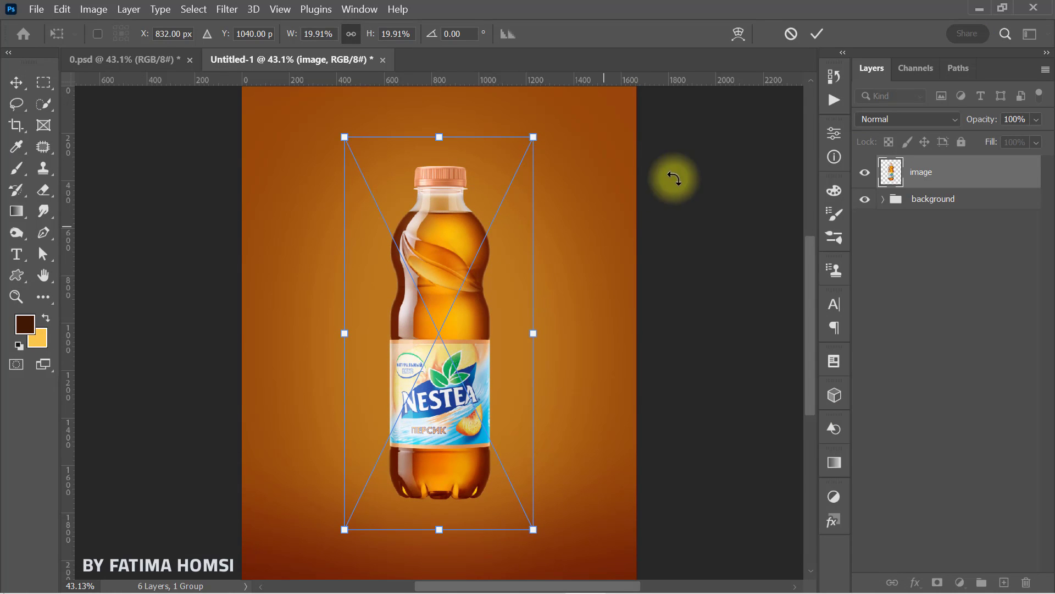
{"action": "left_click", "coordinate": [814, 36]}
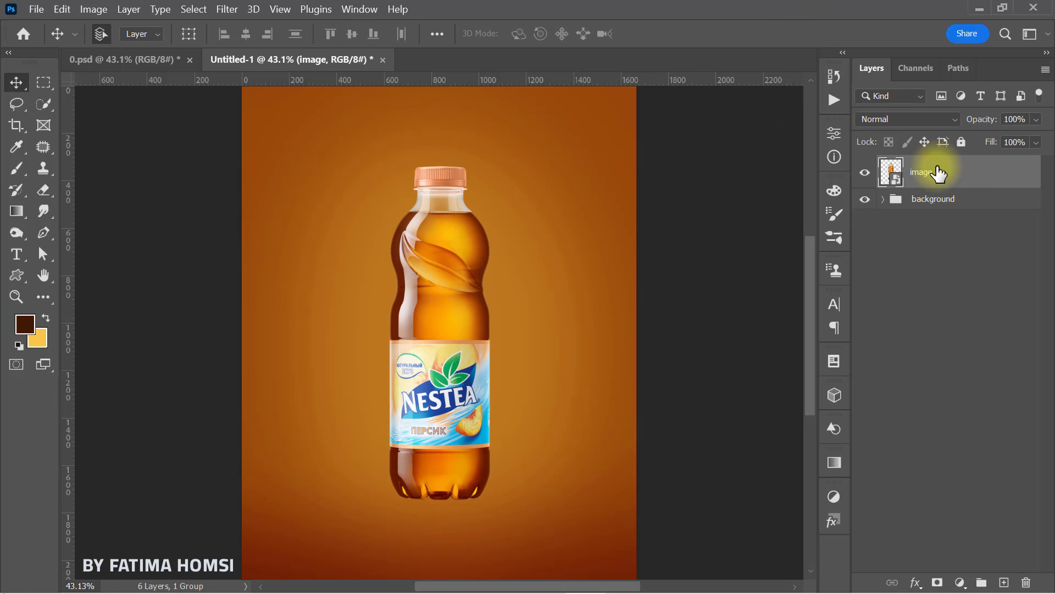
Step: Create an empty layer between the bottle and the background group, and set the Brush foreground color to dark brown 391604
{"action": "left_click", "coordinate": [961, 200]}
{"action": "left_click", "coordinate": [1002, 581]}
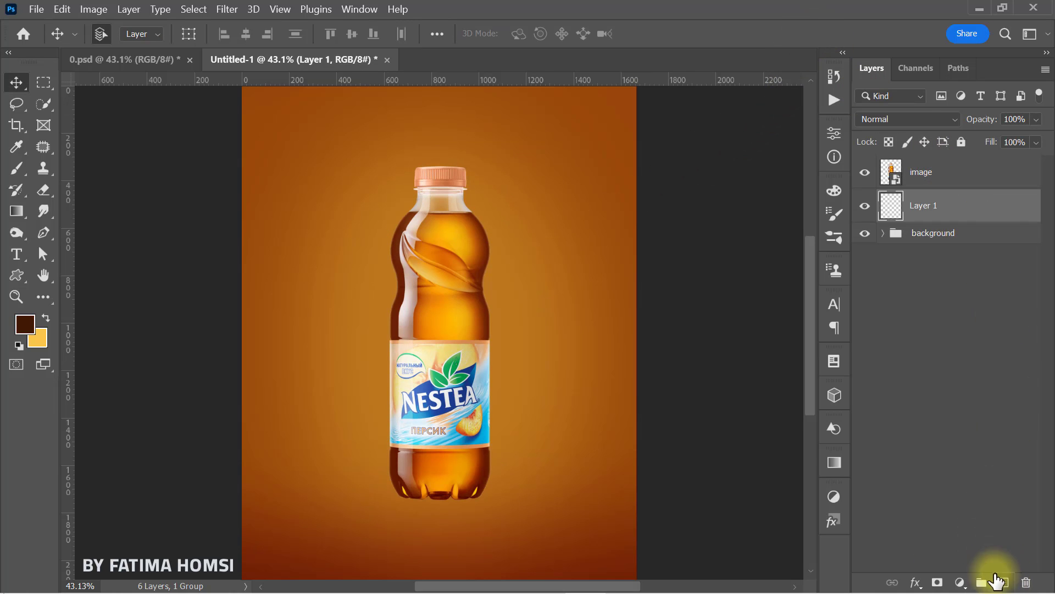
{"action": "left_click", "coordinate": [17, 169]}
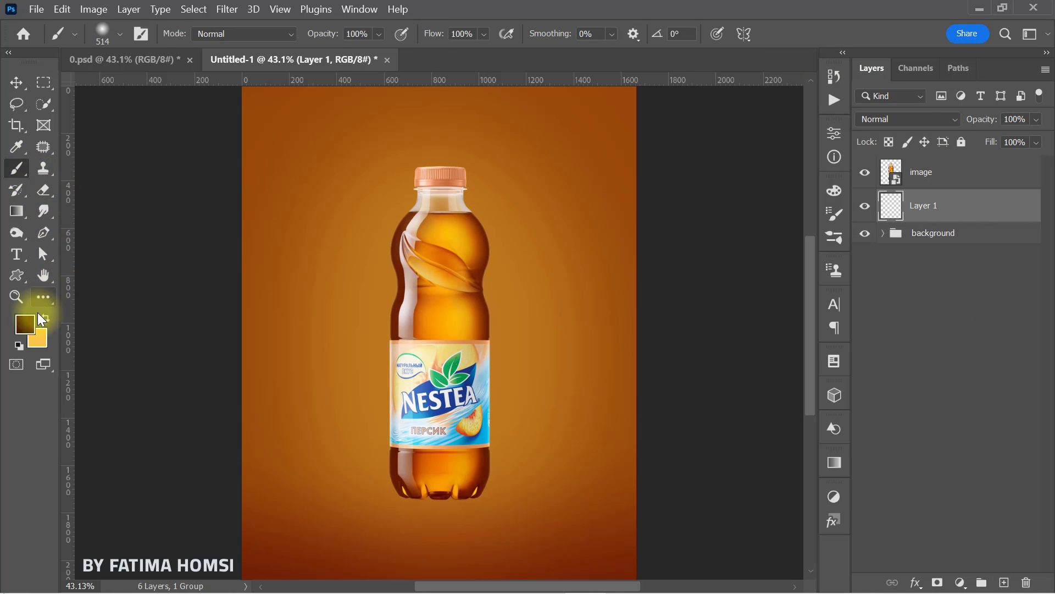
{"action": "left_click", "coordinate": [24, 324]}
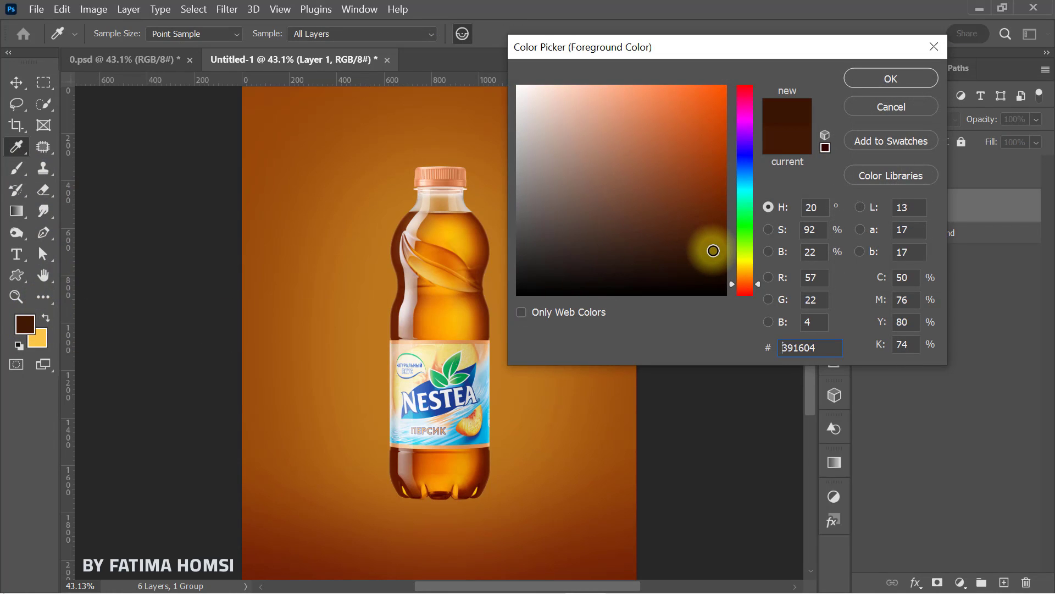
{"action": "left_click", "coordinate": [882, 78]}
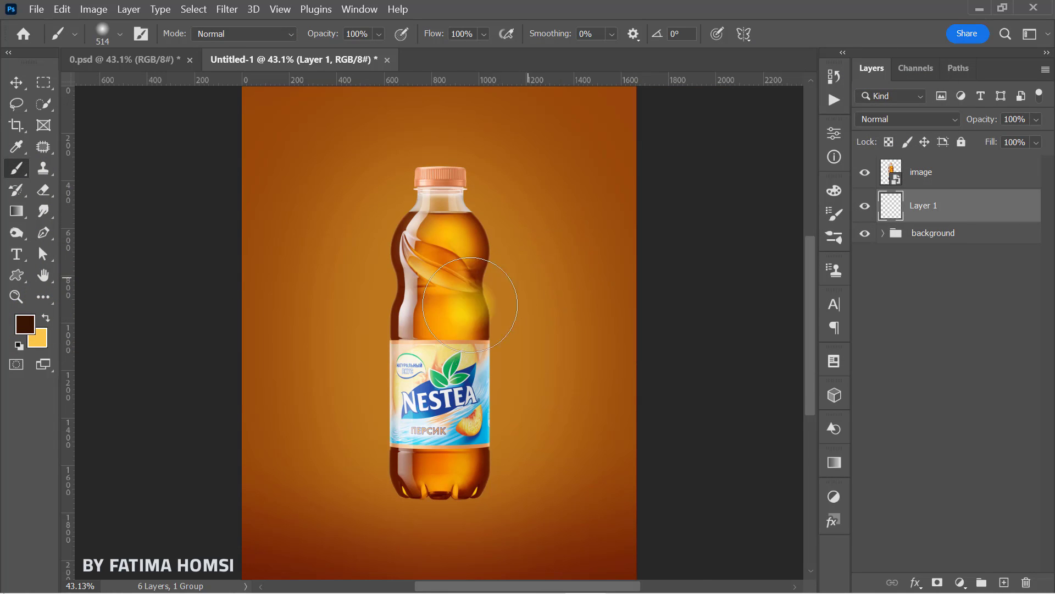
Step: Paint a soft shadow under the bottle on Layer 1 with a flattened 514 px Soft Round brush, and reduce its height to 88.69%
{"action": "right_click", "coordinate": [446, 311]}
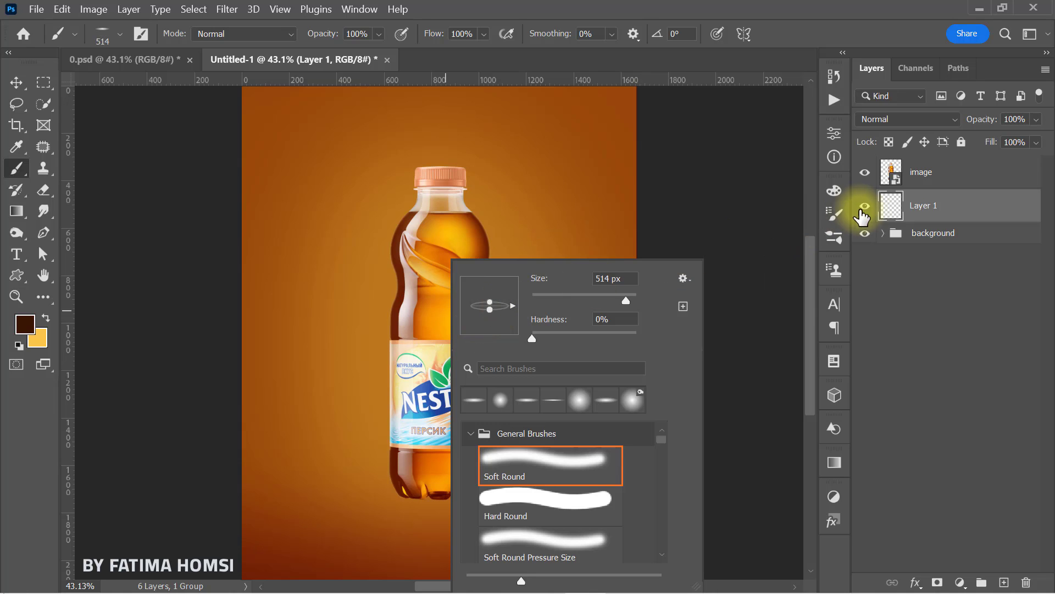
{"action": "left_click", "coordinate": [880, 208]}
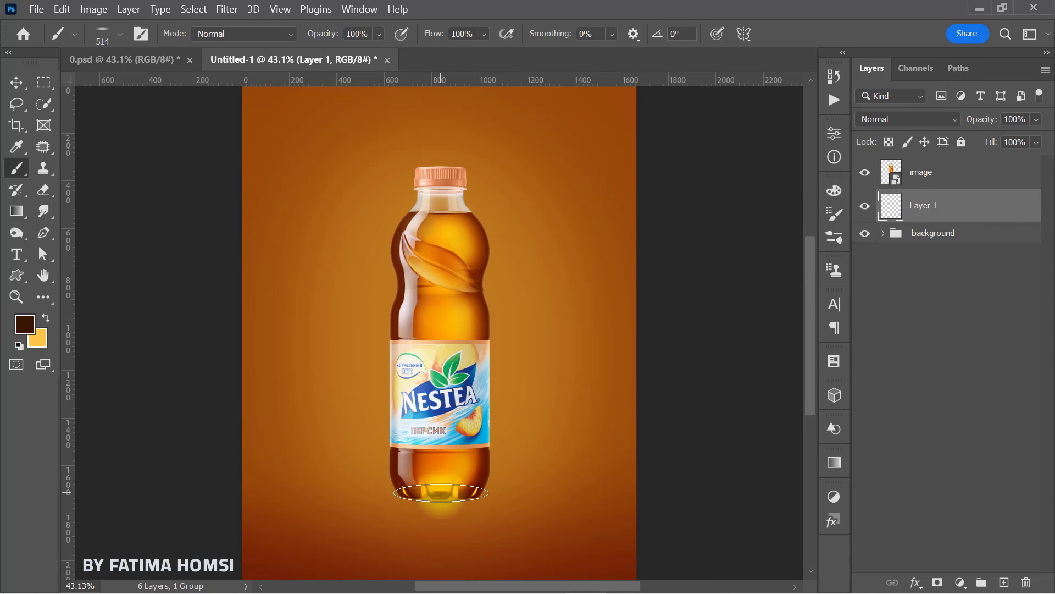
{"action": "key", "text": "ctrl+t"}
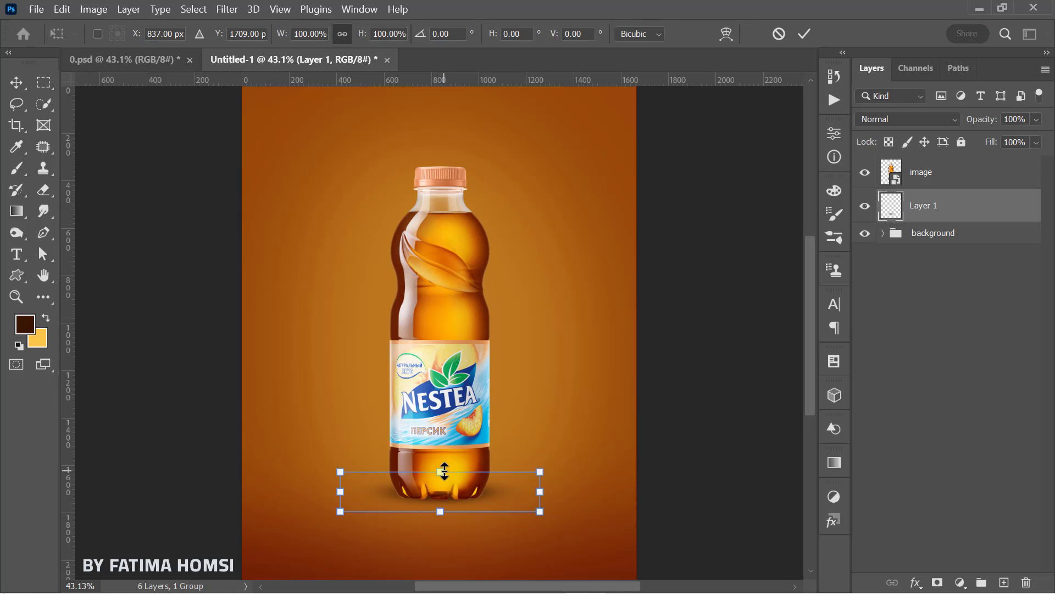
{"action": "left_click_drag", "start_coordinate": [442, 471], "coordinate": [441, 476]}
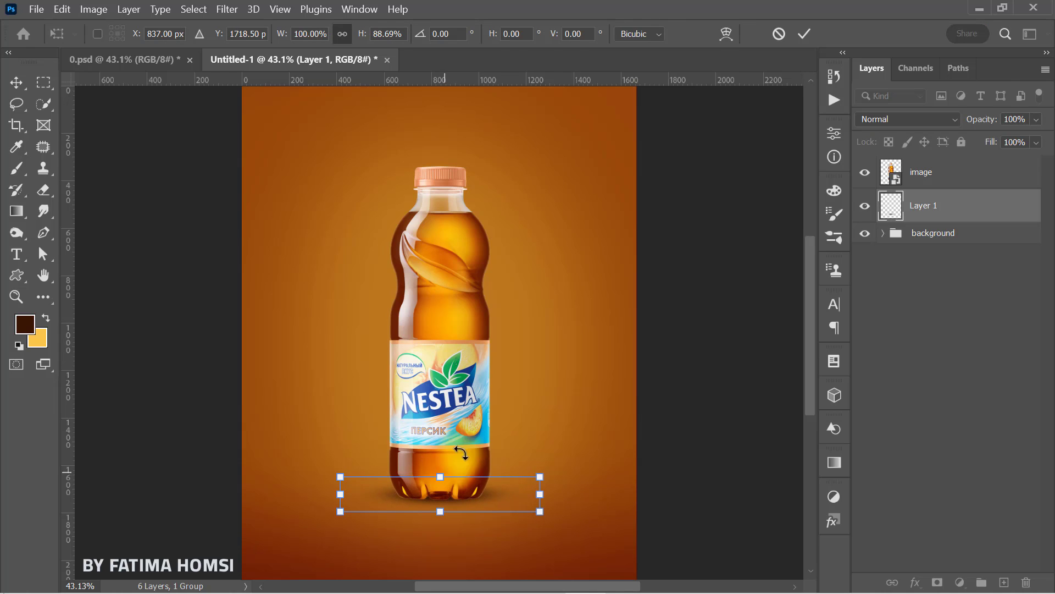
{"action": "left_click", "coordinate": [803, 34]}
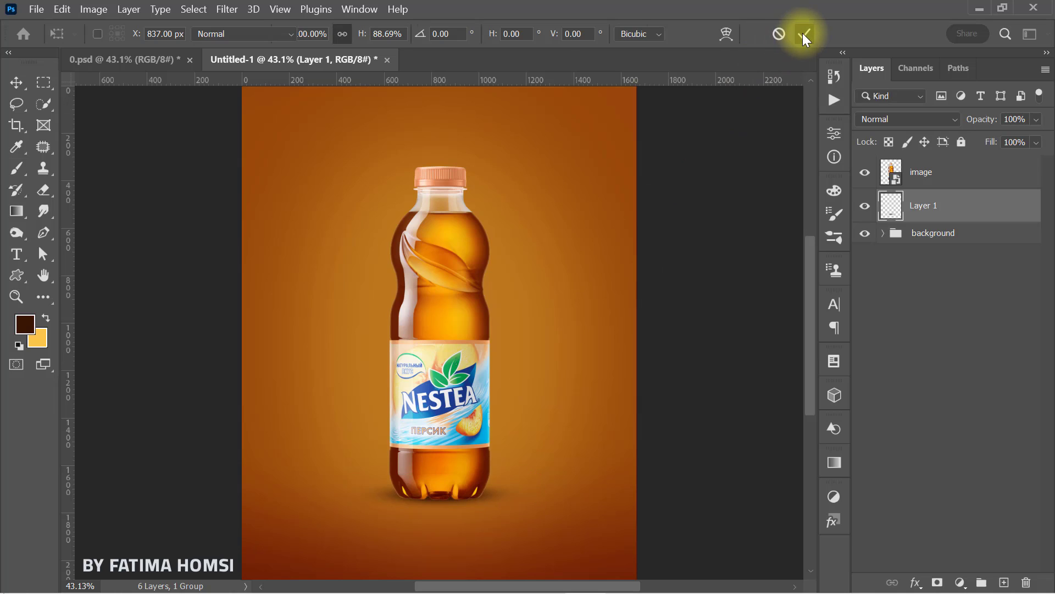
Step: Duplicate the bottle layer "image" and flip the lower of the two bottles vertically
{"action": "left_click", "coordinate": [956, 173]}
{"action": "key", "text": "ctrl+j"}
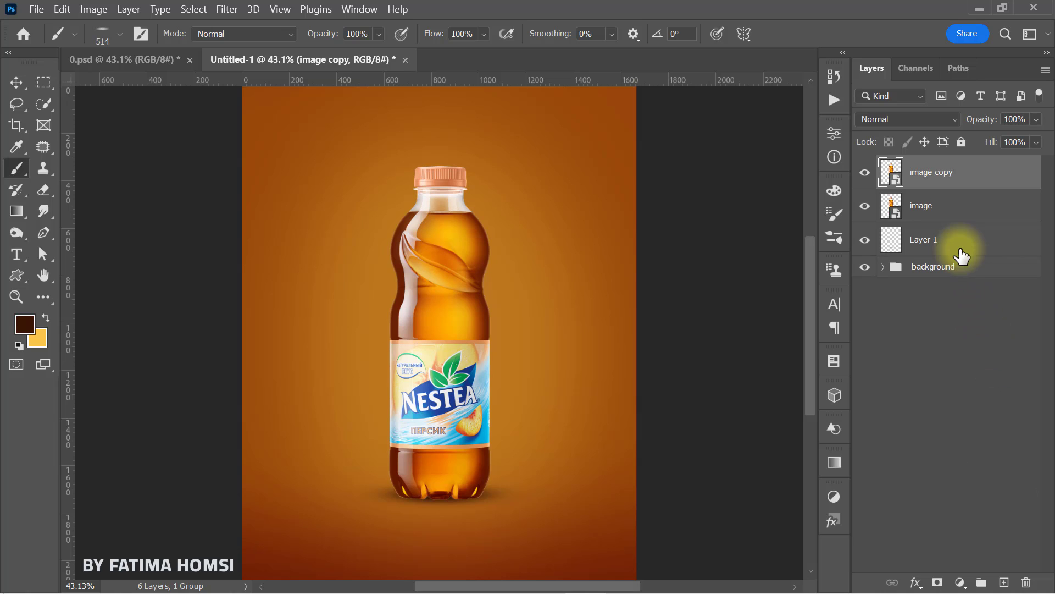
{"action": "left_click", "coordinate": [951, 210]}
{"action": "key", "text": "ctrl+t"}
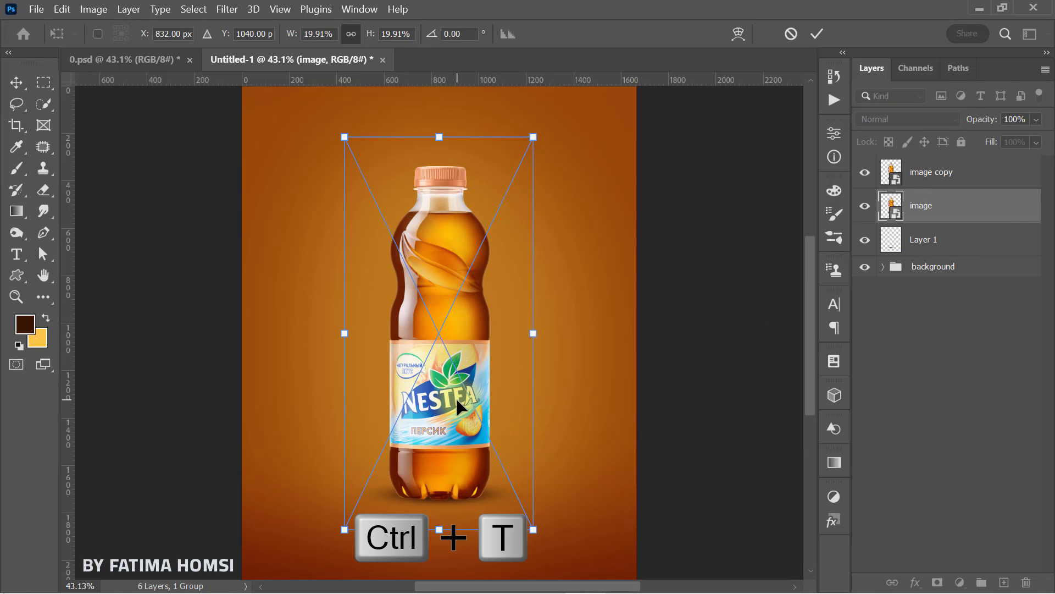
{"action": "right_click", "coordinate": [457, 399]}
{"action": "left_click", "coordinate": [487, 392]}
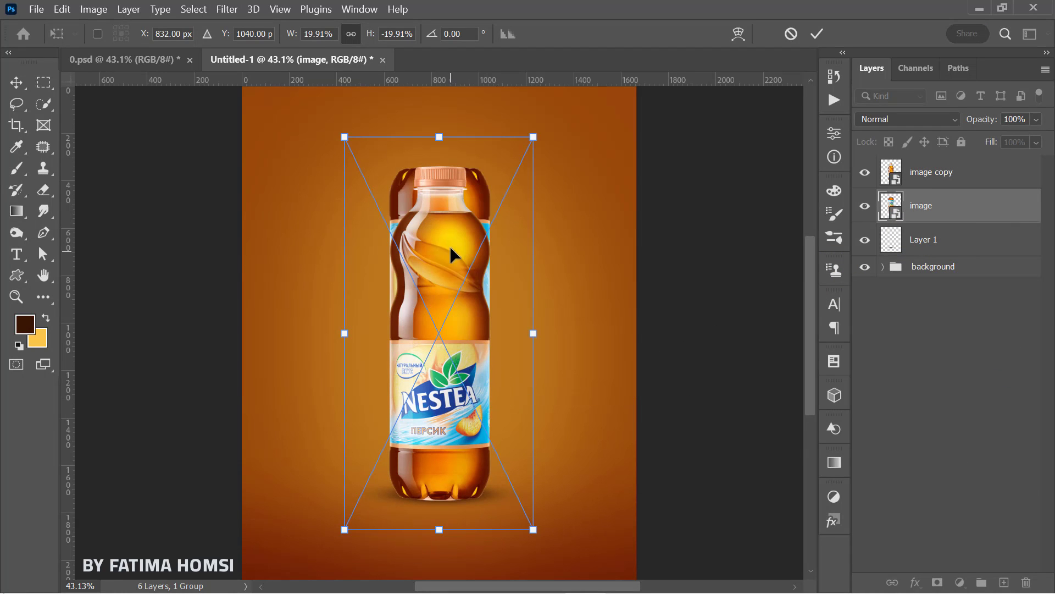
Step: Move the flipped bottle directly beneath the upright one and squash its height to 14.35%, base against base
{"action": "left_click_drag", "start_coordinate": [449, 260], "coordinate": [440, 474]}
{"action": "left_click_drag", "start_coordinate": [440, 352], "coordinate": [445, 456]}
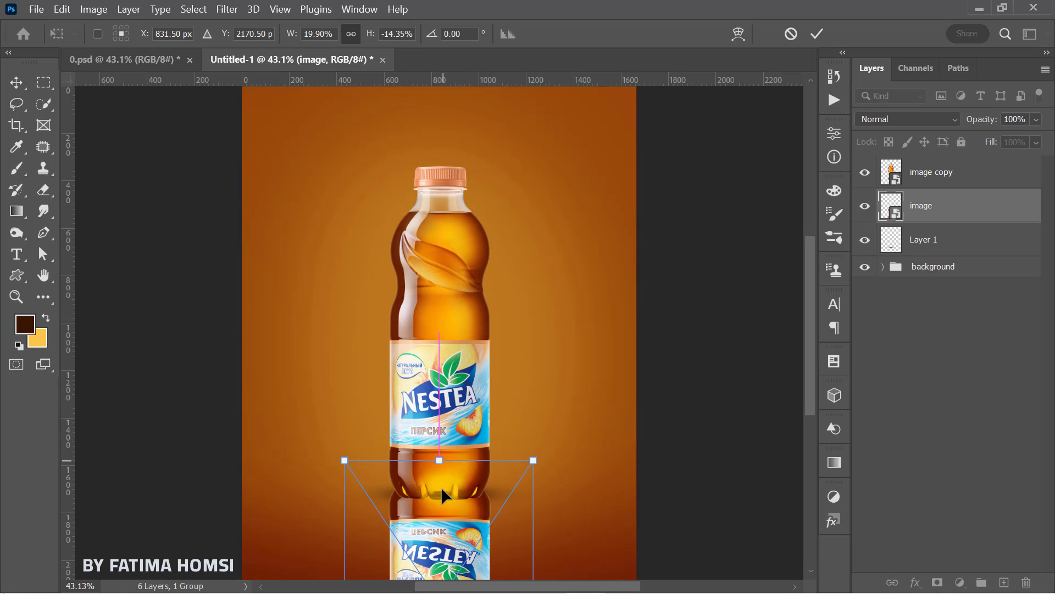
{"action": "left_click_drag", "start_coordinate": [440, 492], "coordinate": [440, 509]}
Step: Apply a Perspective transform to the flipped bottle so that it narrows slightly toward its lower end
{"action": "scroll", "coordinate": [511, 478], "scroll_direction": "down", "scroll_amount": 2}
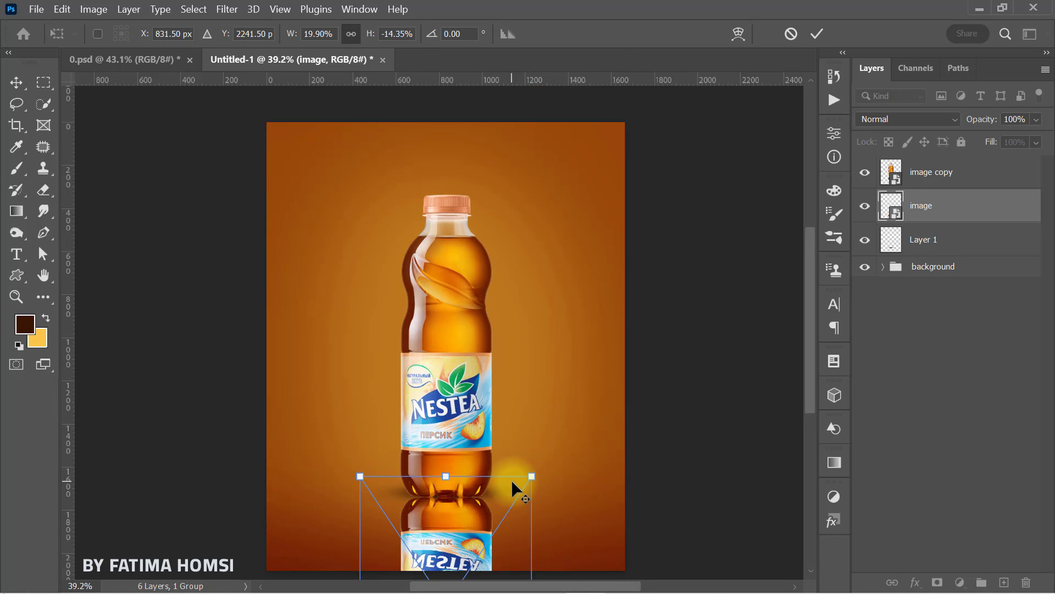
{"action": "right_click", "coordinate": [484, 503]}
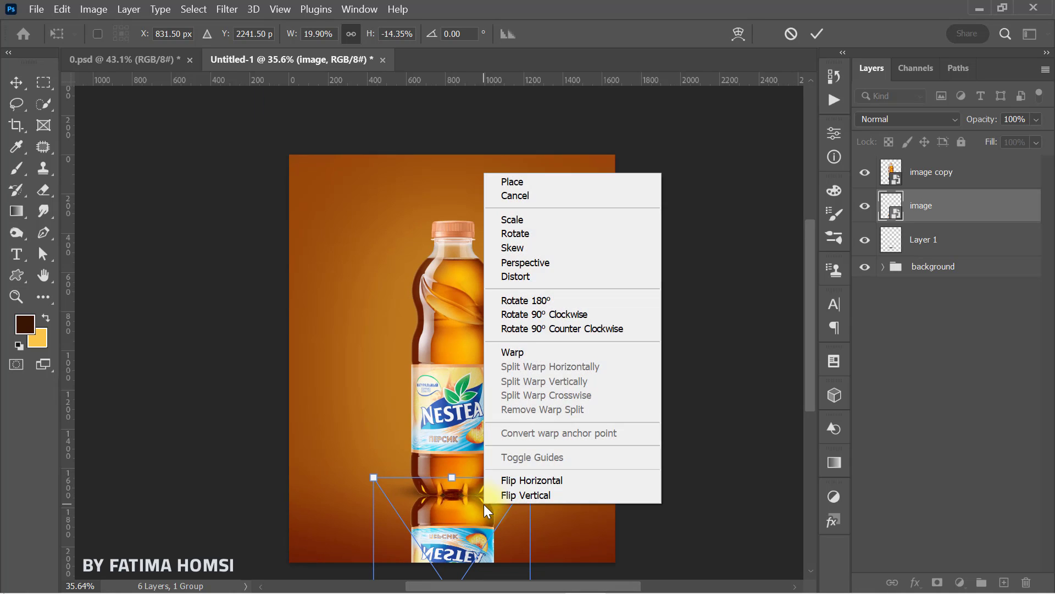
{"action": "left_click", "coordinate": [588, 264]}
{"action": "scroll", "coordinate": [513, 502], "scroll_direction": "down", "scroll_amount": 2}
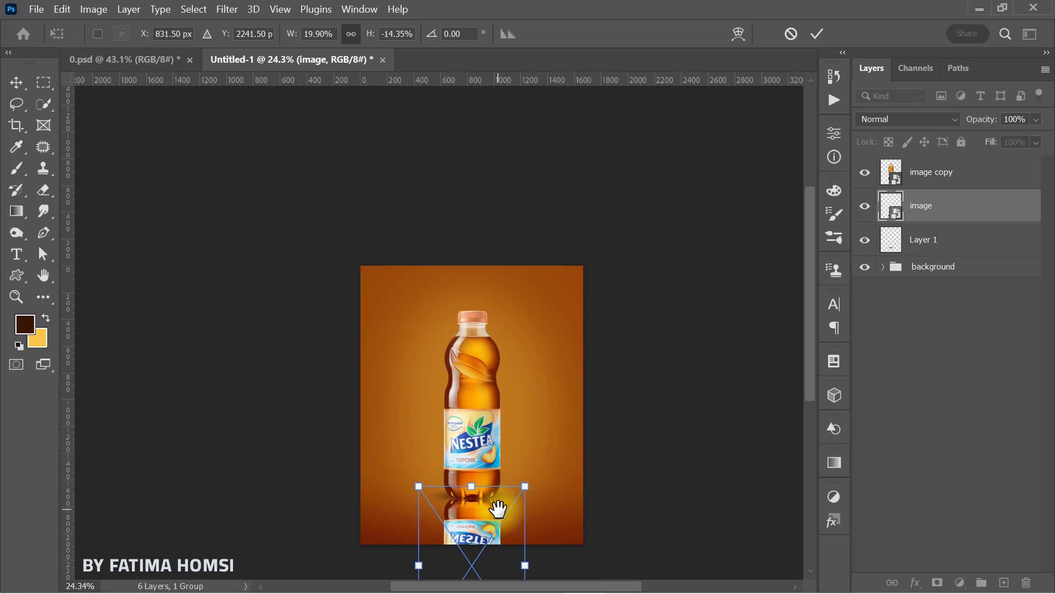
{"action": "left_click_drag", "start_coordinate": [499, 508], "coordinate": [497, 388]}
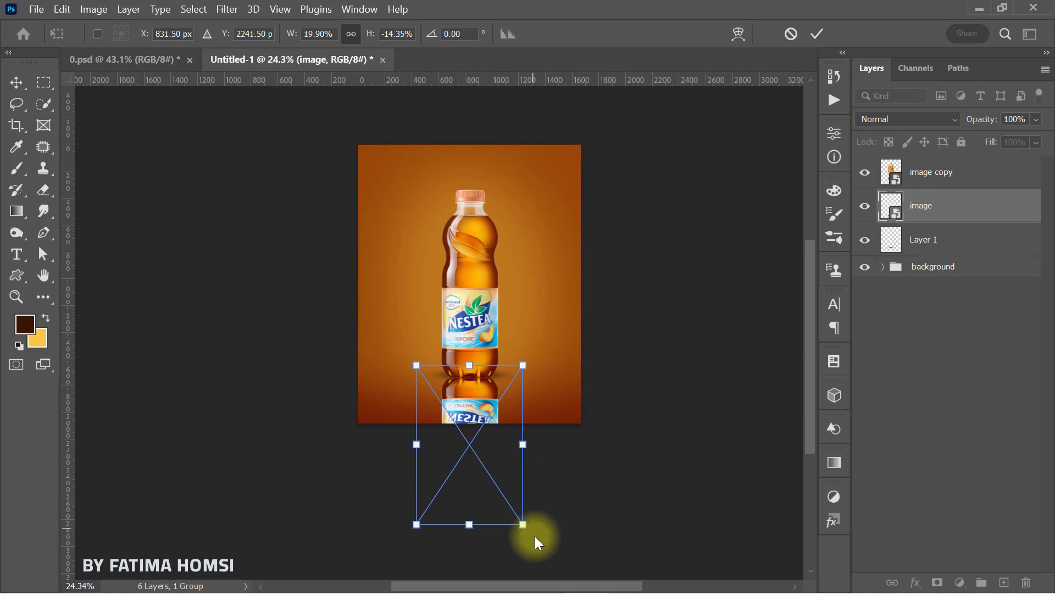
{"action": "left_click_drag", "start_coordinate": [523, 527], "coordinate": [515, 523]}
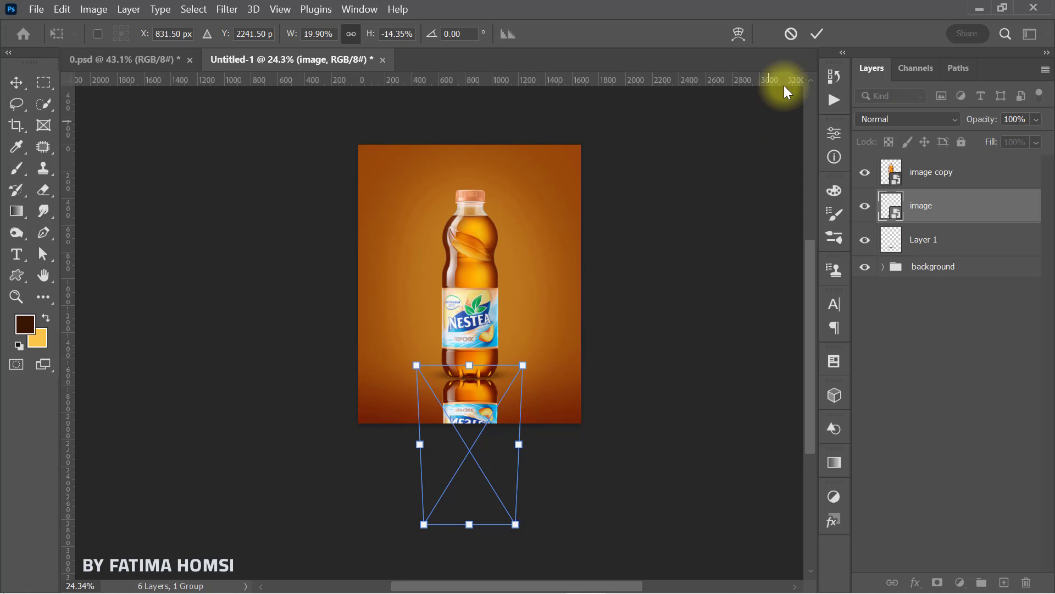
{"action": "left_click", "coordinate": [817, 34]}
Step: Move the flipped bottle slightly up to meet the base of the upright bottle
{"action": "scroll", "coordinate": [523, 420], "scroll_direction": "up", "scroll_amount": 5}
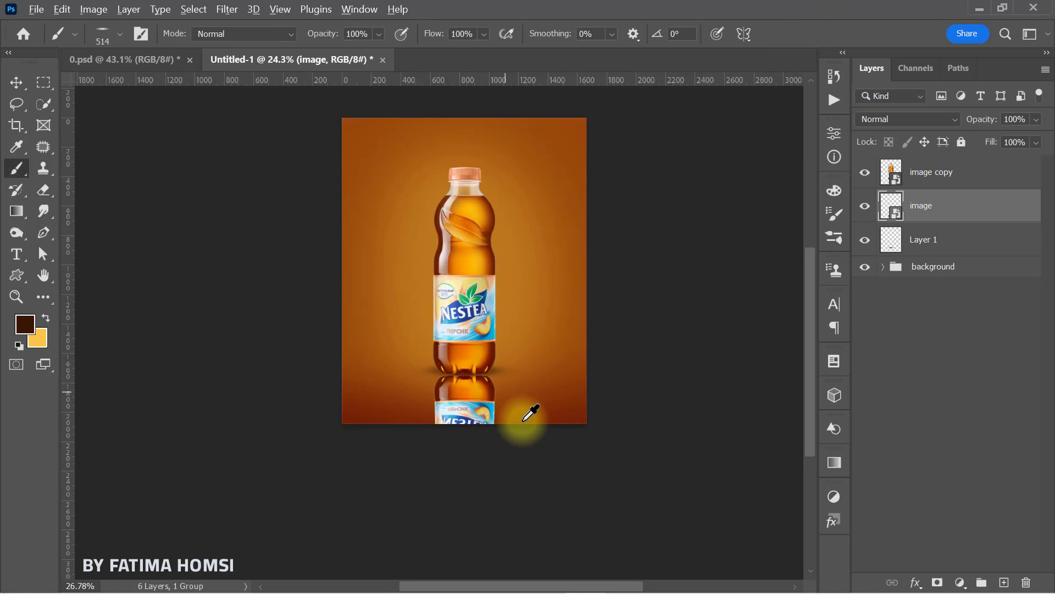
{"action": "scroll", "coordinate": [447, 374], "scroll_direction": "down", "scroll_amount": 2}
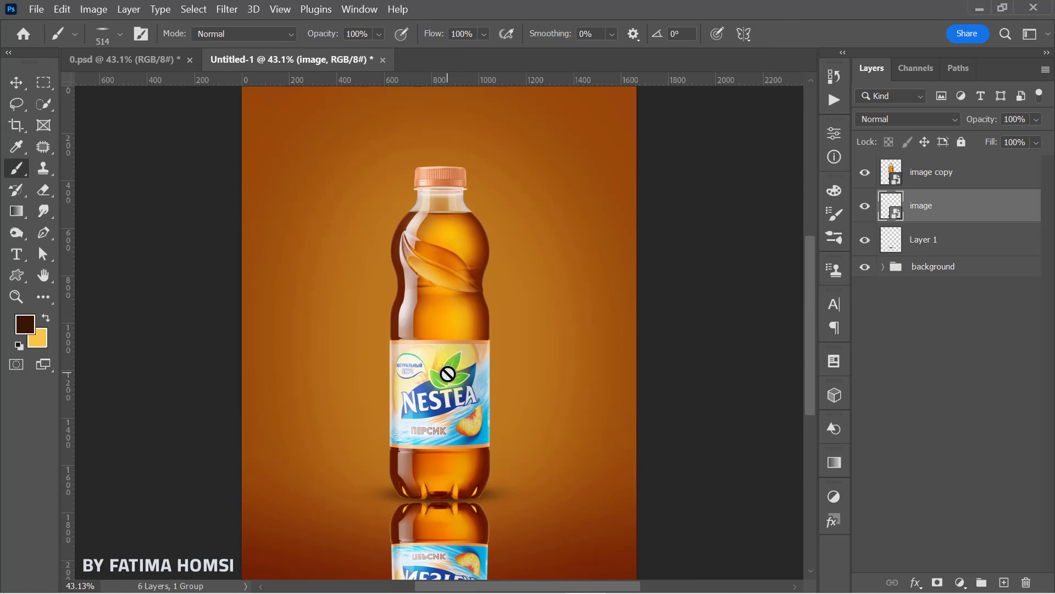
{"action": "left_click", "coordinate": [17, 82]}
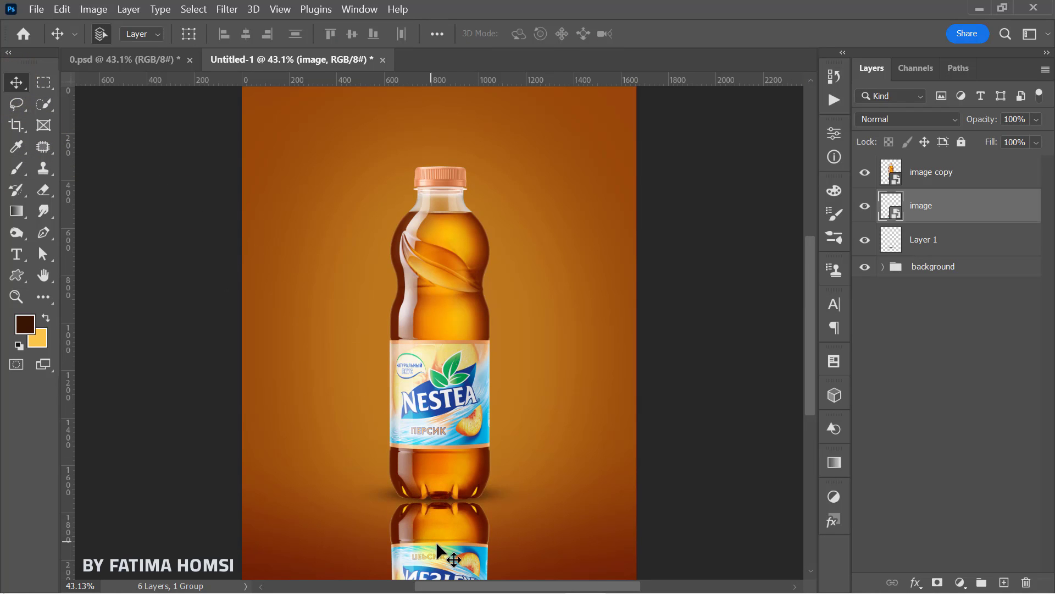
{"action": "left_click_drag", "start_coordinate": [438, 542], "coordinate": [438, 535]}
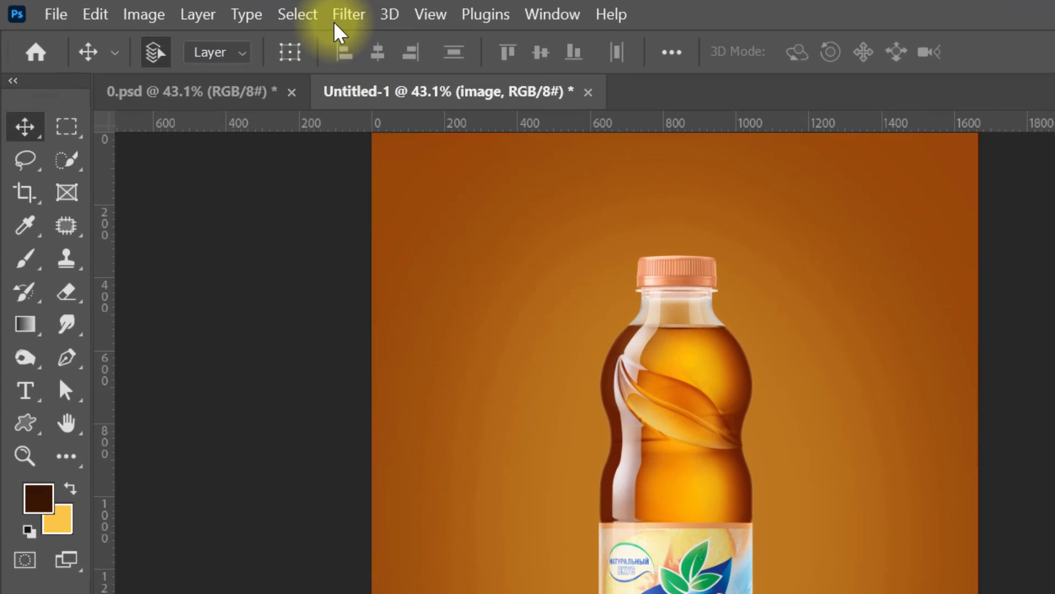
Step: Apply a Gaussian Blur with a radius of 8 pixels to the flipped bottle
{"action": "left_click", "coordinate": [227, 9]}
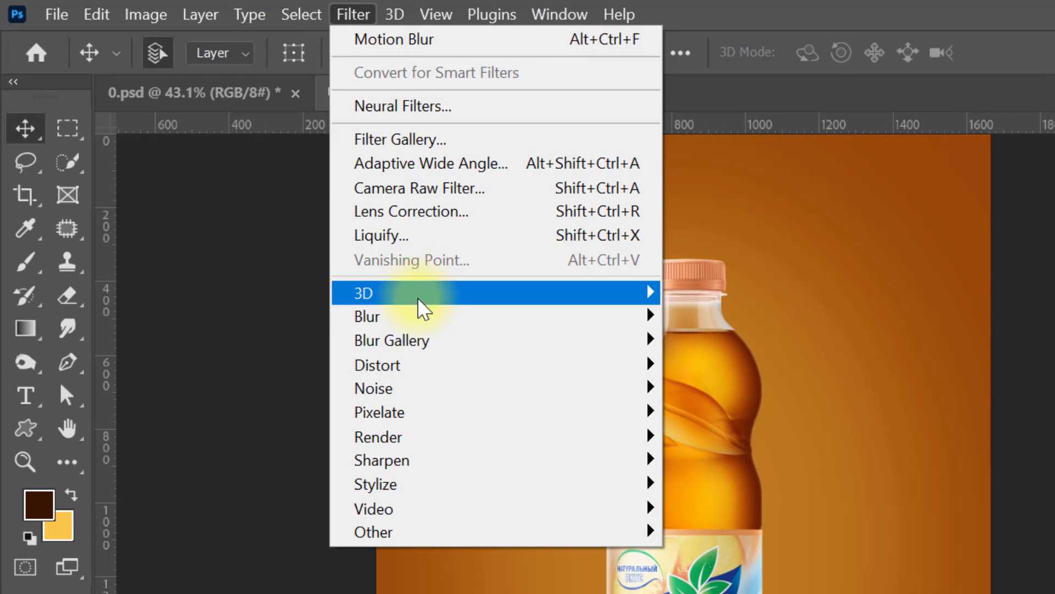
{"action": "mouse_move", "coordinate": [424, 318]}
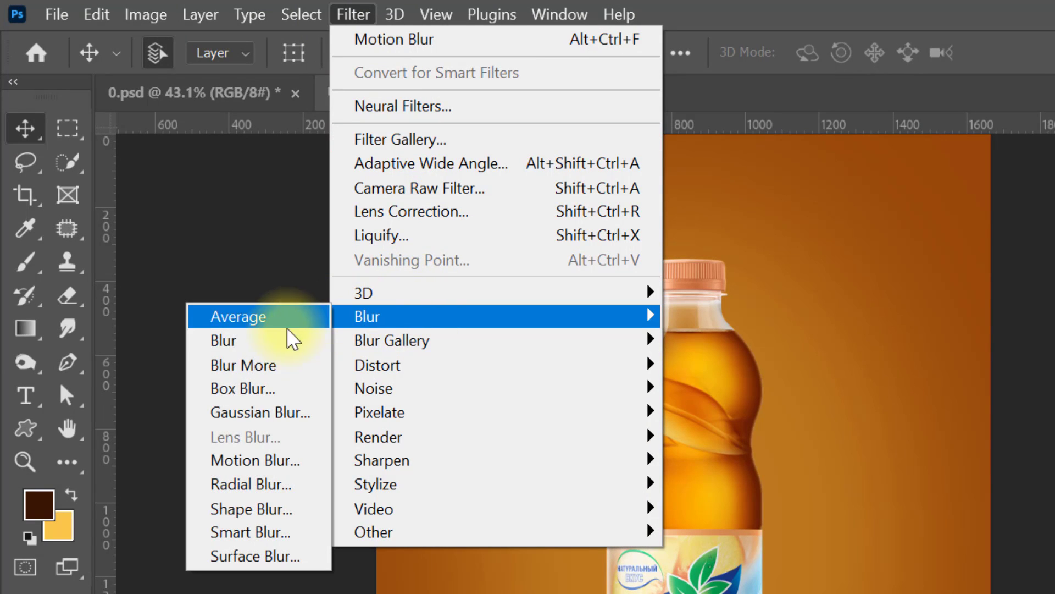
{"action": "left_click", "coordinate": [269, 414]}
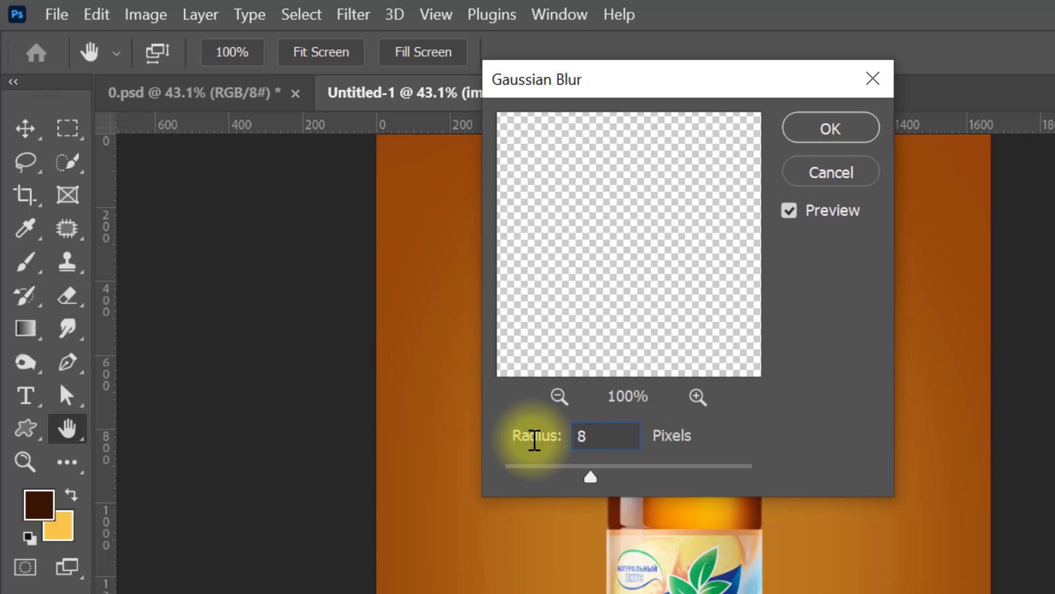
{"action": "left_click", "coordinate": [813, 135]}
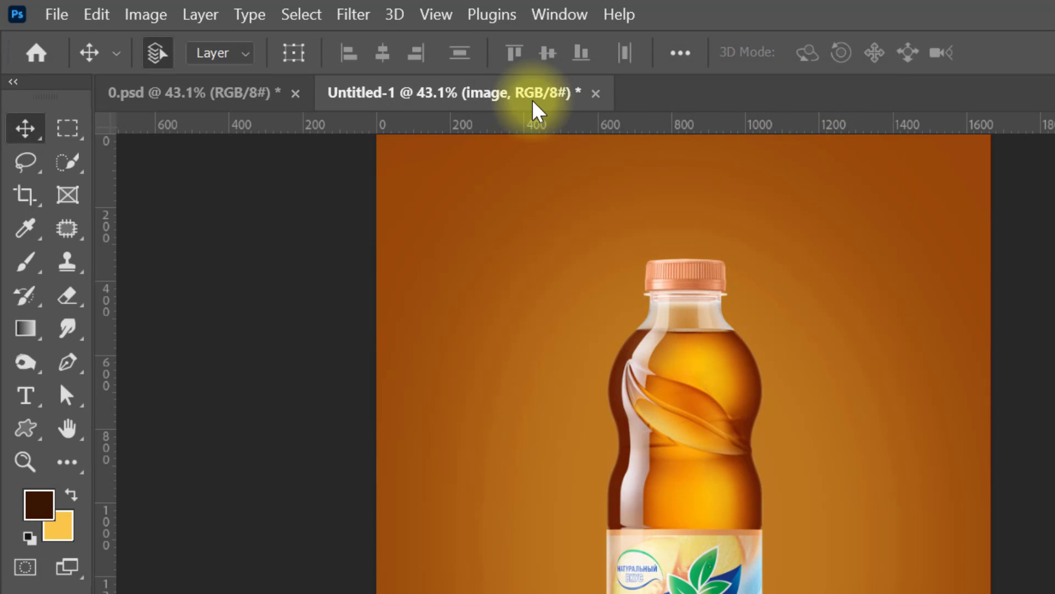
Step: Apply a Motion Blur to the flipped bottle with a 90° angle and a distance of 60 pixels
{"action": "left_click", "coordinate": [353, 14]}
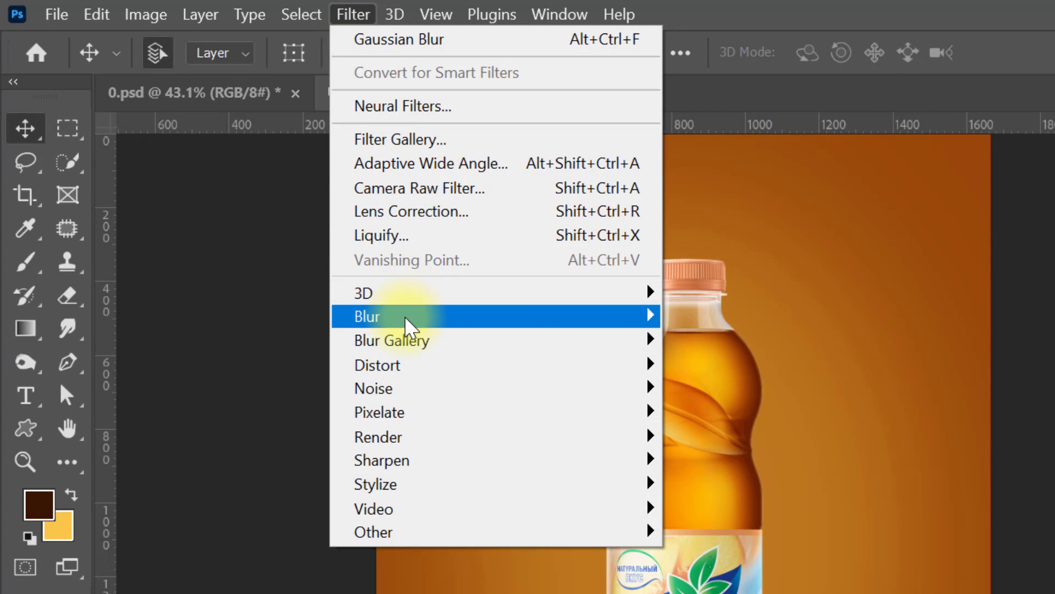
{"action": "mouse_move", "coordinate": [407, 324]}
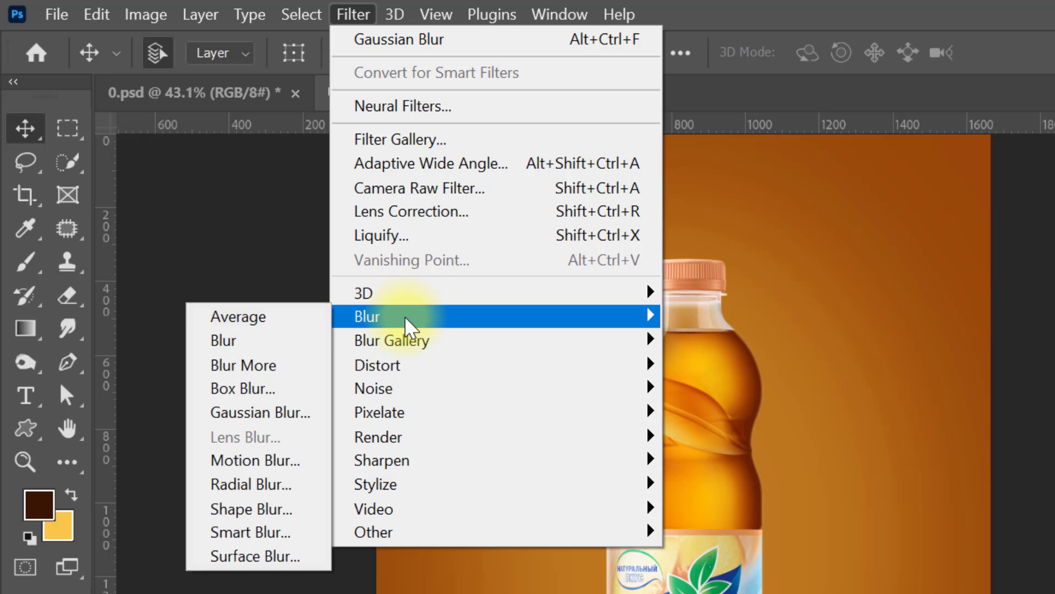
{"action": "left_click", "coordinate": [283, 462]}
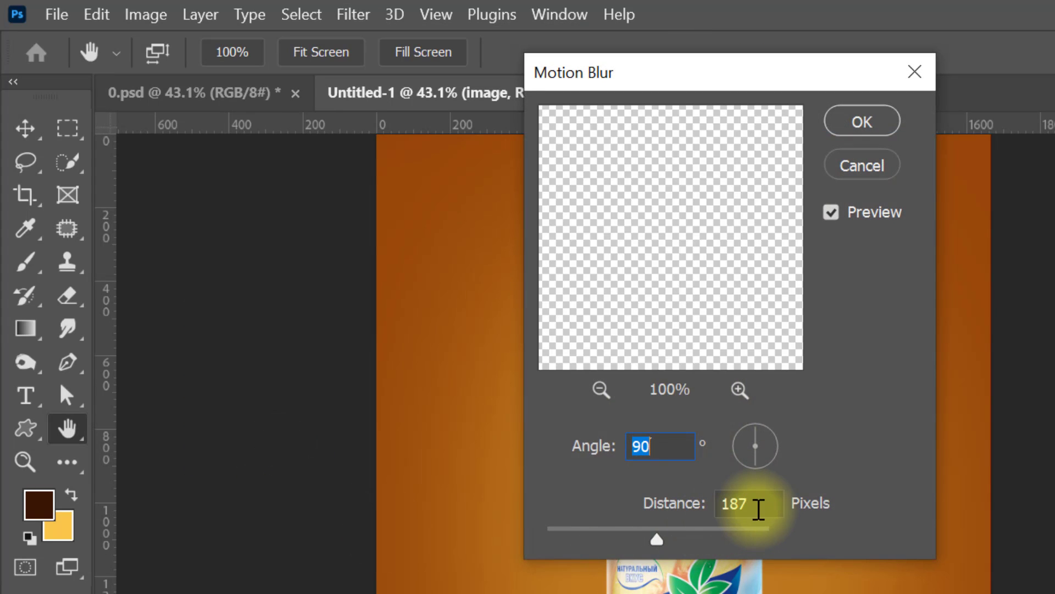
{"action": "double_click", "coordinate": [764, 507]}
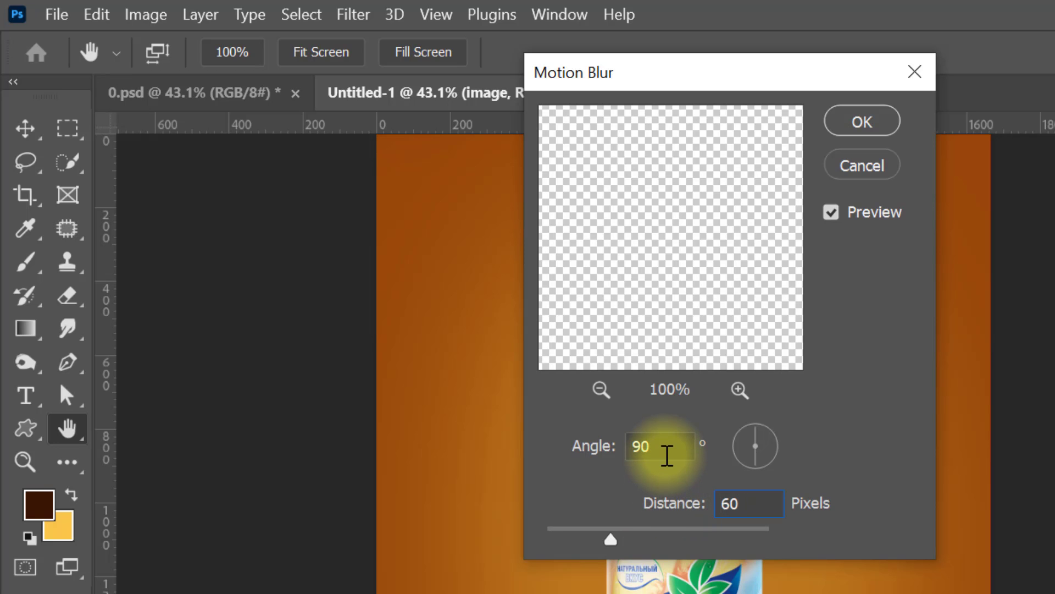
{"action": "double_click", "coordinate": [667, 453]}
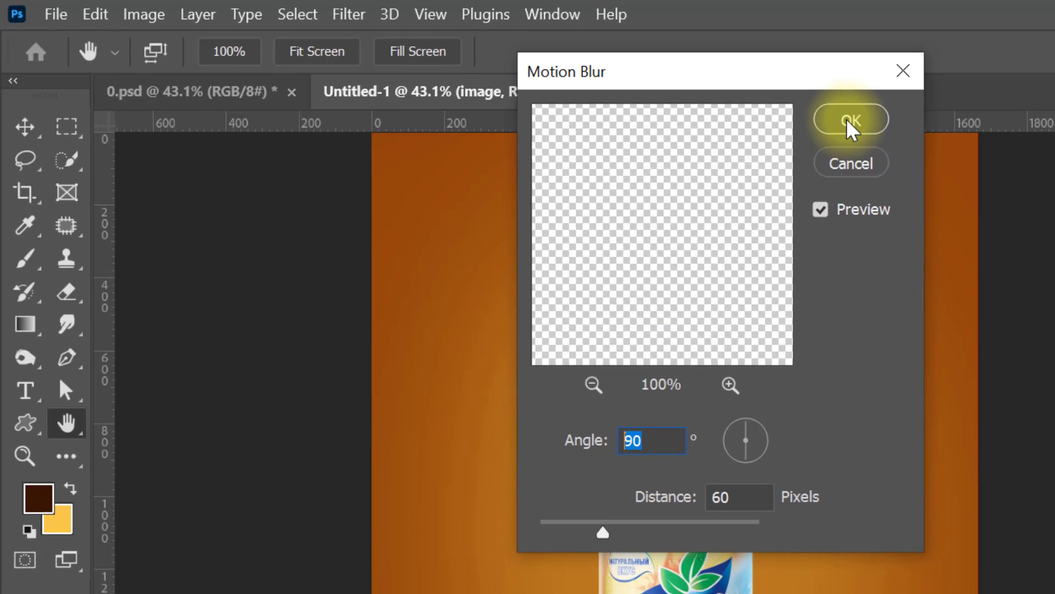
{"action": "left_click", "coordinate": [862, 121]}
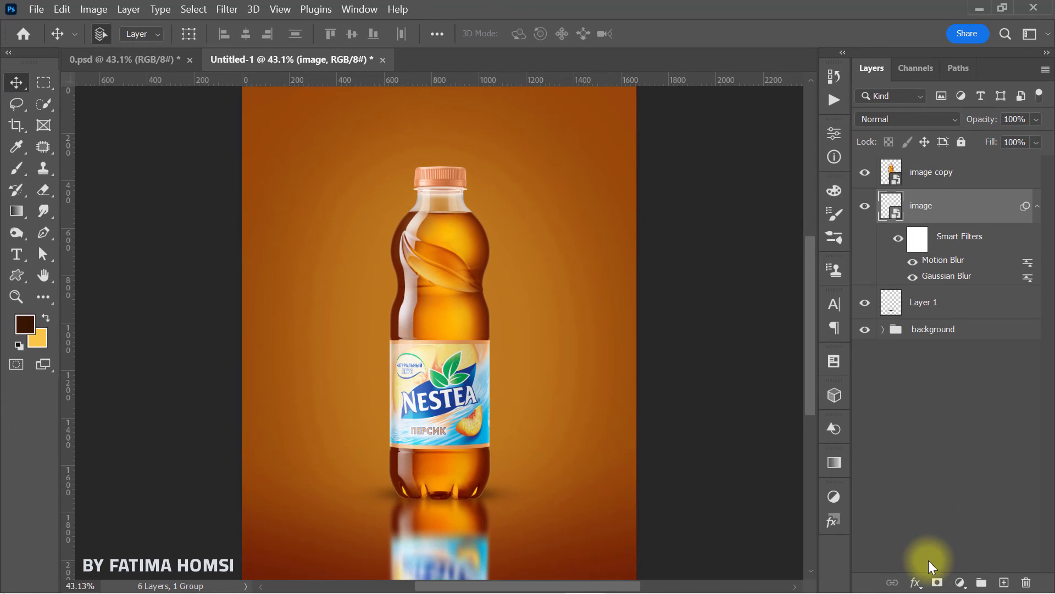
Step: Add a layer mask to the reflection layer "image" and set up a black Soft Round brush at 514 px with 0% hardness
{"action": "left_click", "coordinate": [935, 583]}
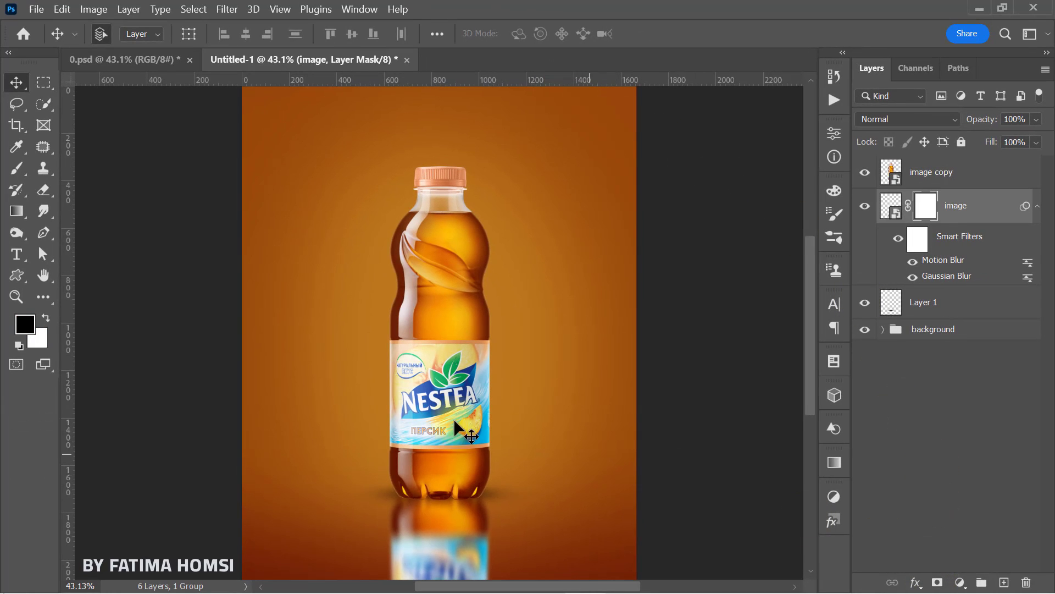
{"action": "left_click", "coordinate": [16, 168]}
{"action": "right_click", "coordinate": [335, 287]}
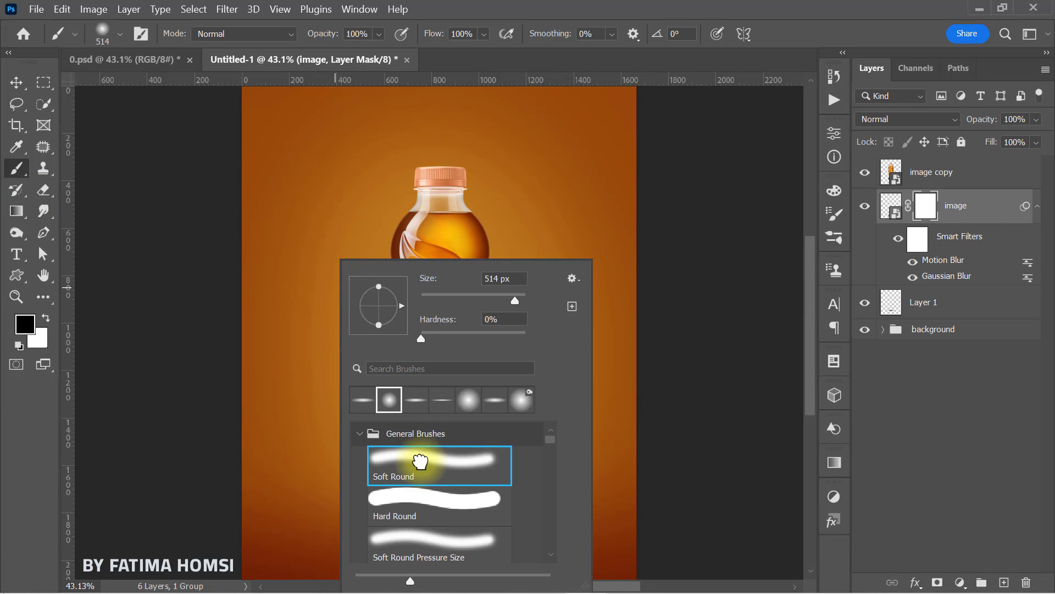
{"action": "left_click", "coordinate": [925, 204]}
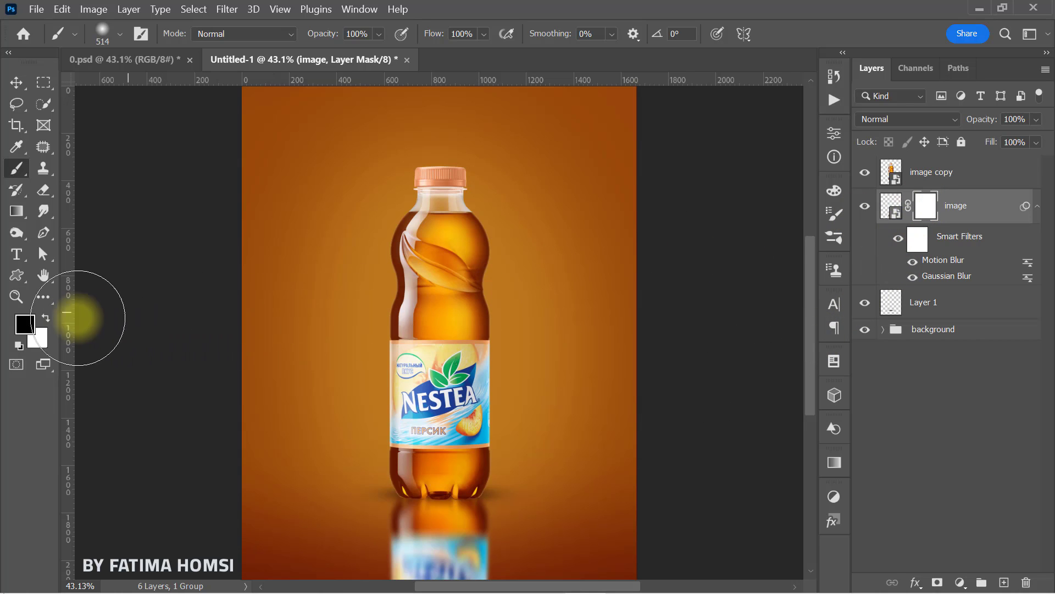
{"action": "left_click", "coordinate": [23, 324]}
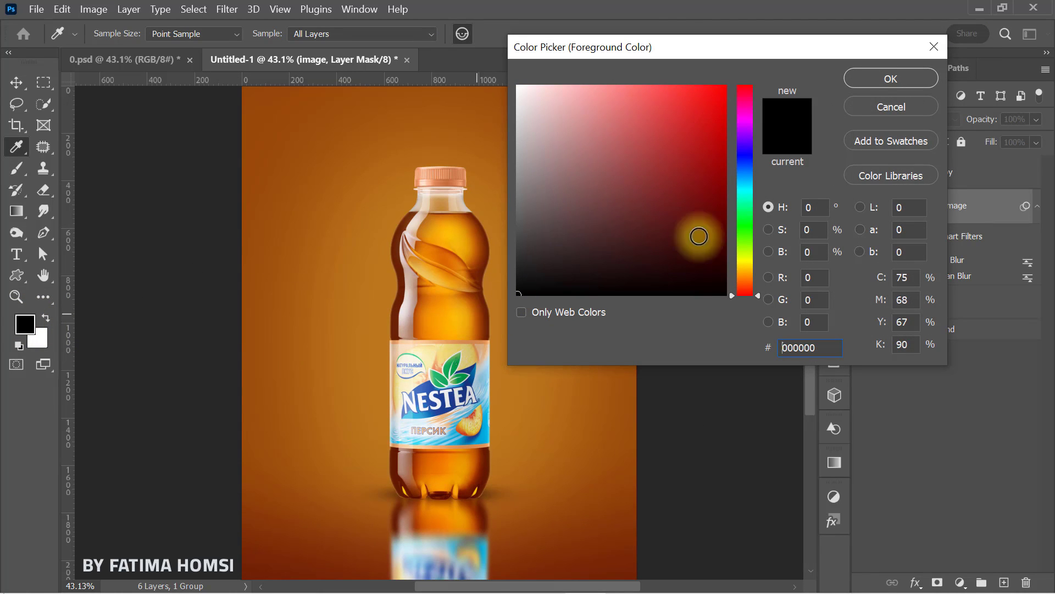
{"action": "left_click", "coordinate": [891, 79]}
Step: Paint black on the mask across the lower part of the reflection to fade it out toward the poster's lower edge
{"action": "scroll", "coordinate": [463, 434], "scroll_direction": "down", "scroll_amount": 1}
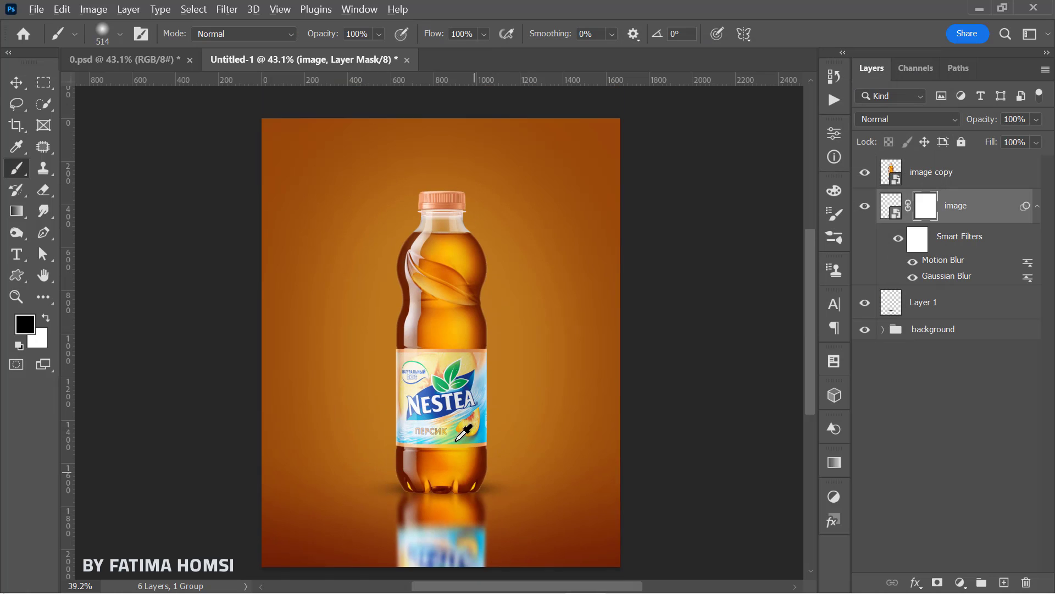
{"action": "left_click", "coordinate": [457, 465]}
{"action": "key", "text": "space"}
{"action": "left_click_drag", "start_coordinate": [455, 430], "coordinate": [442, 373]}
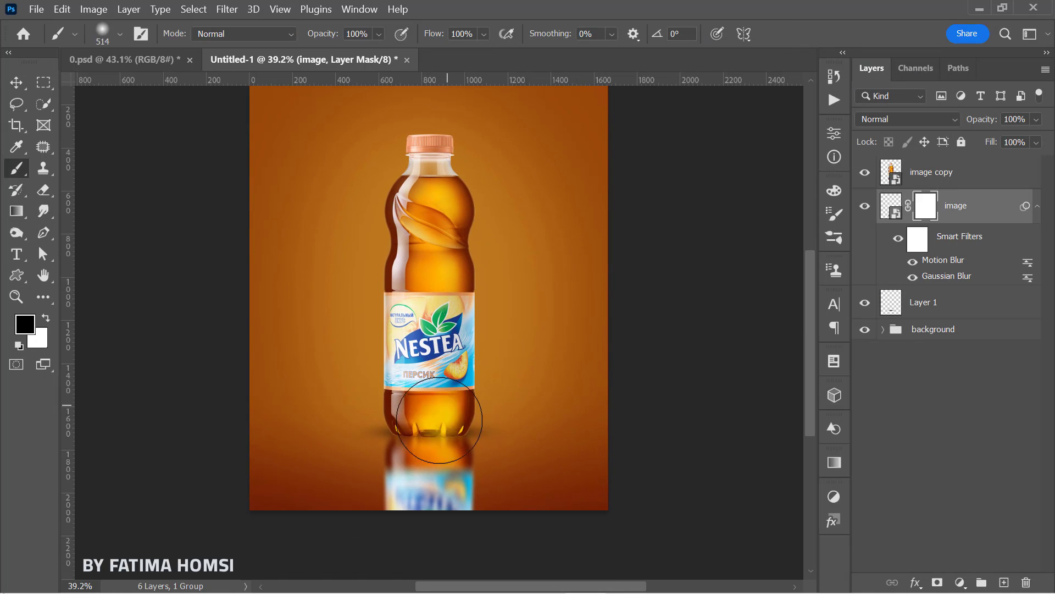
{"action": "mouse_move", "coordinate": [355, 514]}
{"action": "left_mouse_down"}
{"action": "mouse_move", "coordinate": [487, 508]}
{"action": "mouse_move", "coordinate": [424, 528]}
{"action": "mouse_move", "coordinate": [355, 524]}
{"action": "mouse_move", "coordinate": [493, 531]}
{"action": "left_mouse_up"}
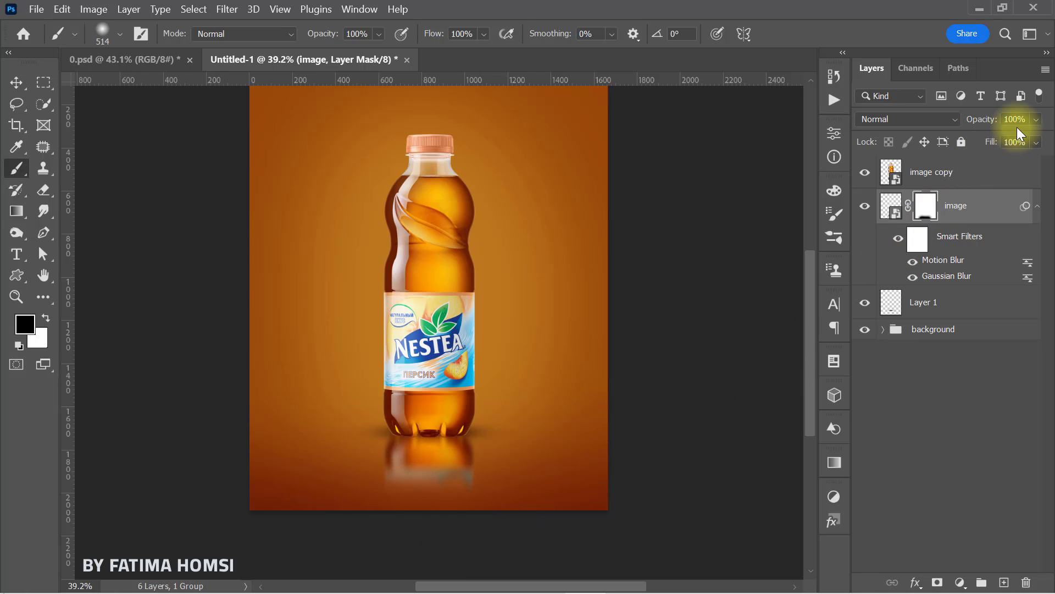
Step: Lower the reflection layer "image" to 57% opacity and repaint its mask with white, and with black at 65% brush opacity, for a softer fade
{"action": "type", "text": "4"}
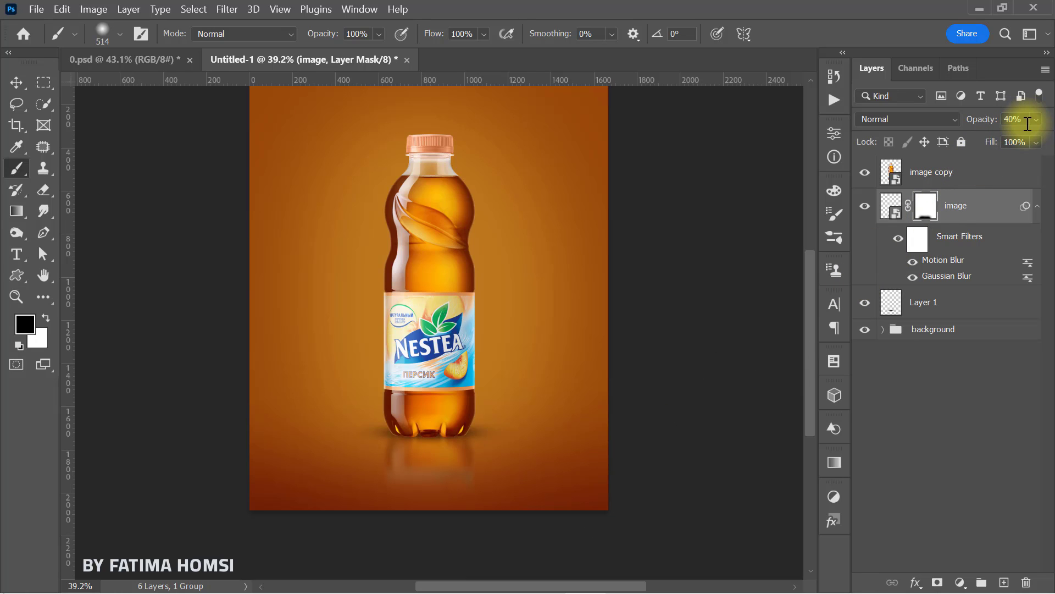
{"action": "key", "text": "ctrl+0"}
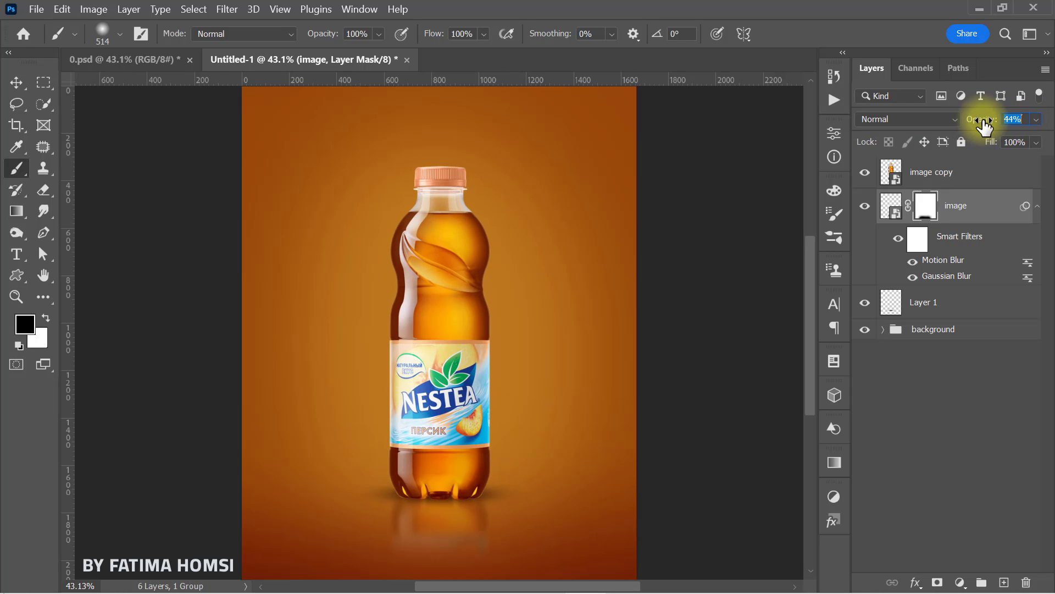
{"action": "left_click_drag", "start_coordinate": [995, 124], "coordinate": [991, 124]}
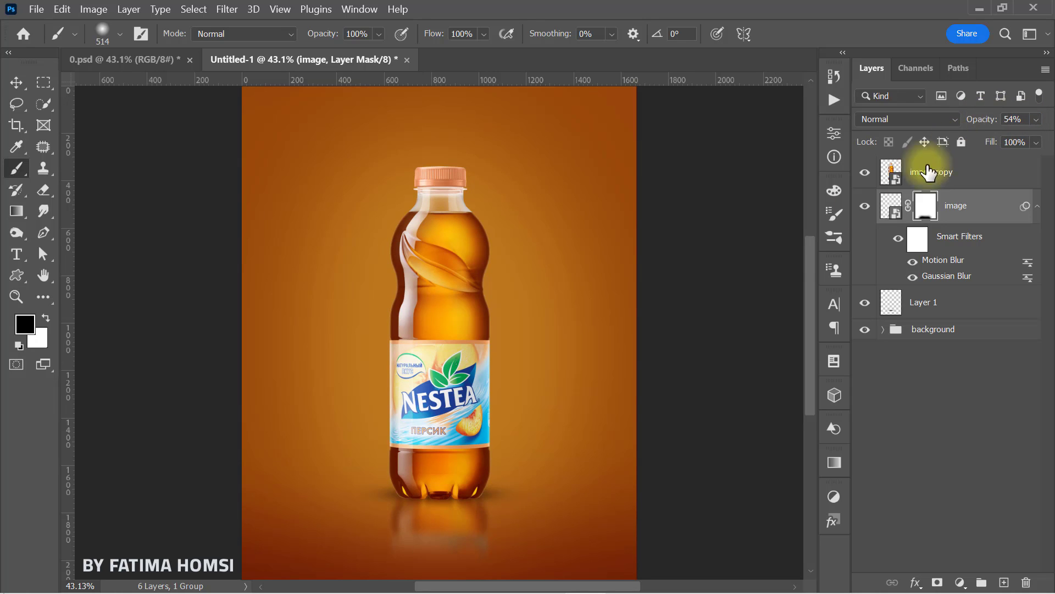
{"action": "left_click", "coordinate": [45, 319]}
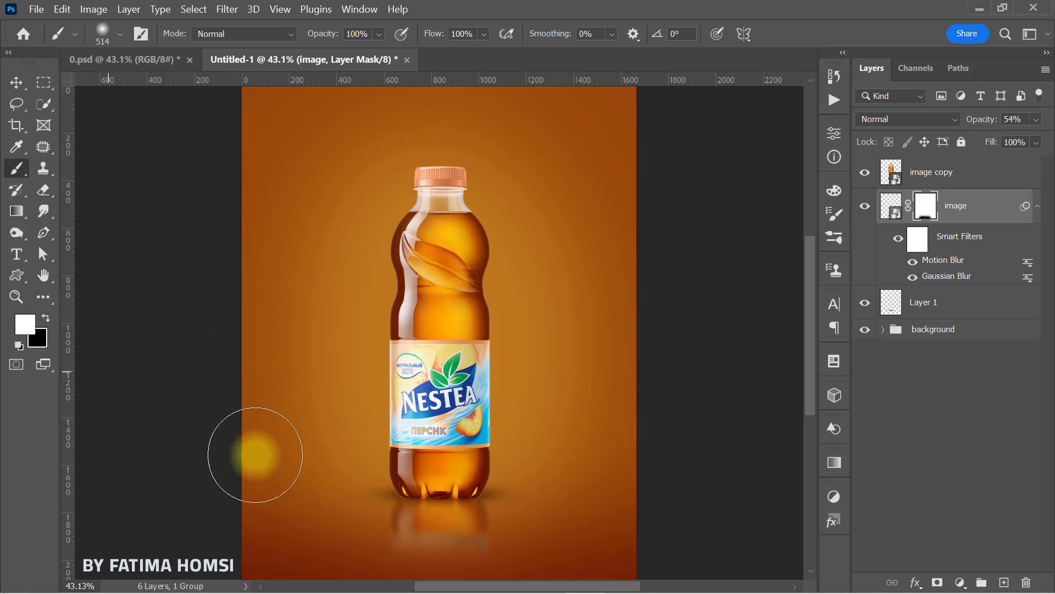
{"action": "left_click_drag", "start_coordinate": [448, 552], "coordinate": [429, 527]}
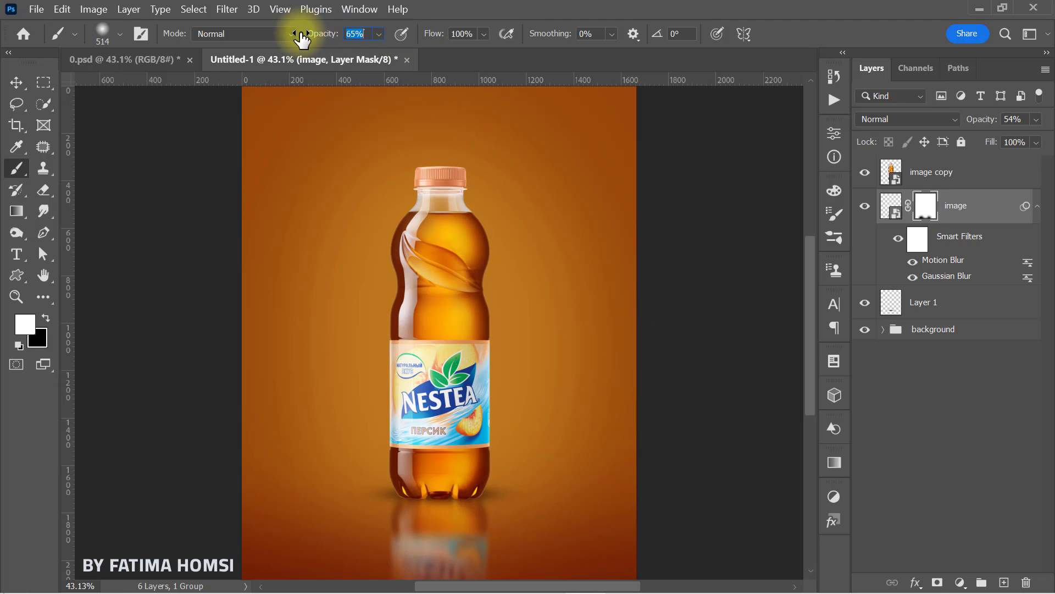
{"action": "mouse_move", "coordinate": [400, 560]}
{"action": "left_mouse_down"}
{"action": "mouse_move", "coordinate": [479, 574]}
{"action": "mouse_move", "coordinate": [392, 581]}
{"action": "mouse_move", "coordinate": [472, 567]}
{"action": "mouse_move", "coordinate": [381, 572]}
{"action": "left_mouse_up"}
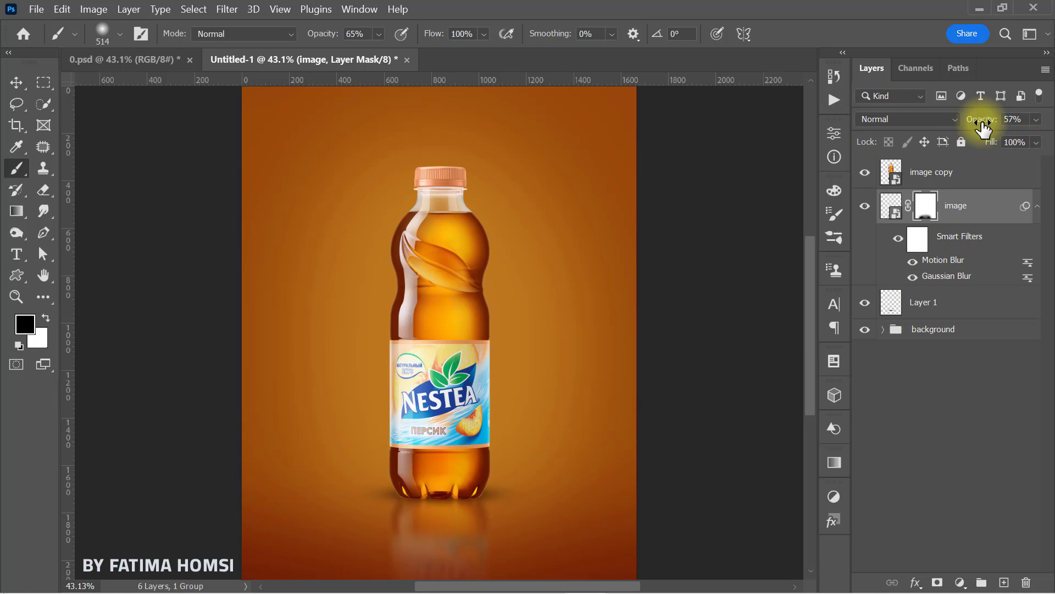
Step: Create a new layer above the reflection and set the foreground colour to fbc54b
{"action": "left_click", "coordinate": [1005, 583]}
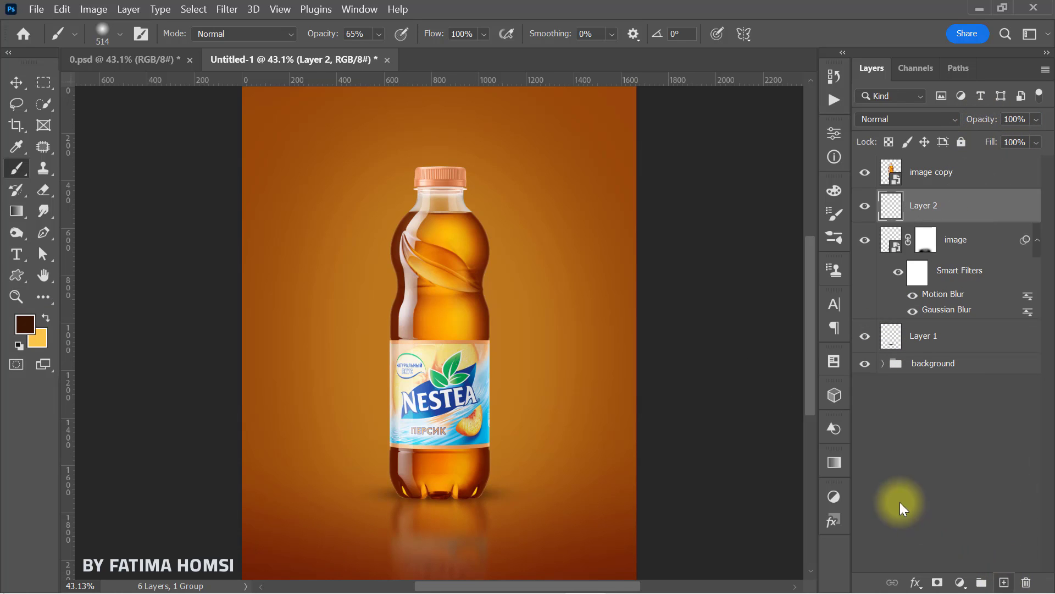
{"action": "left_click", "coordinate": [25, 325]}
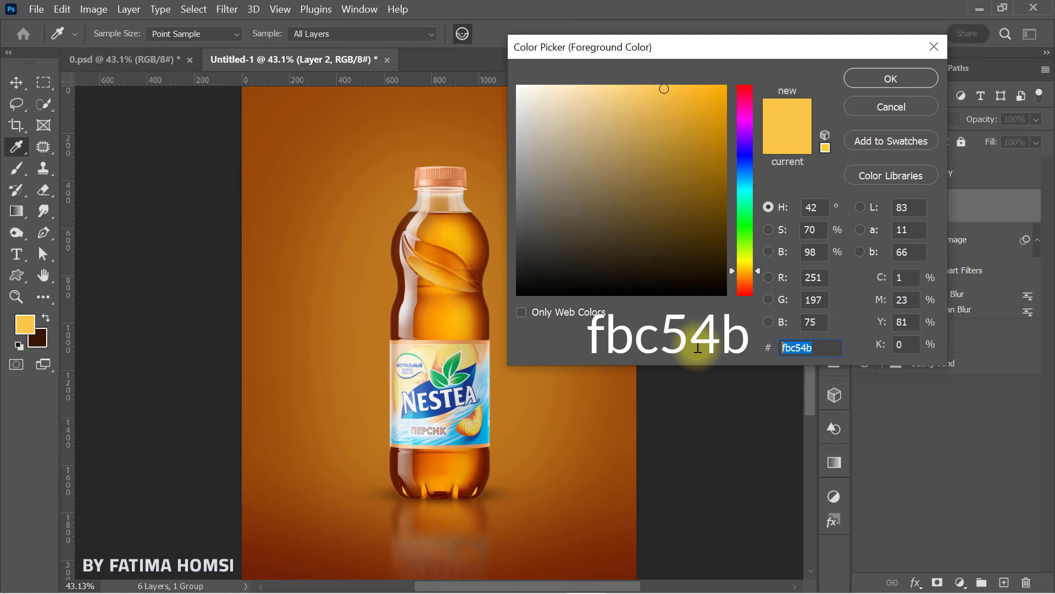
{"action": "left_click", "coordinate": [893, 79]}
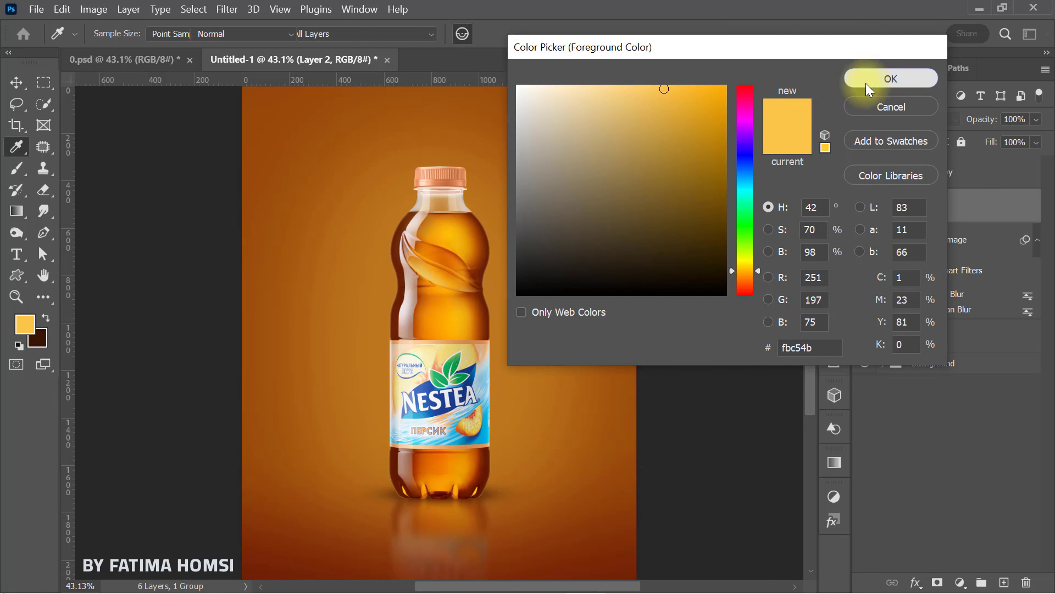
Step: Paint one soft yellow glow behind the middle of the bottle with a 1058 px brush at 100% opacity
{"action": "key", "text": "ctrl+z"}
{"action": "left_click_drag", "start_coordinate": [438, 327], "coordinate": [503, 321]}
{"action": "left_click_drag", "start_coordinate": [309, 35], "coordinate": [434, 32]}
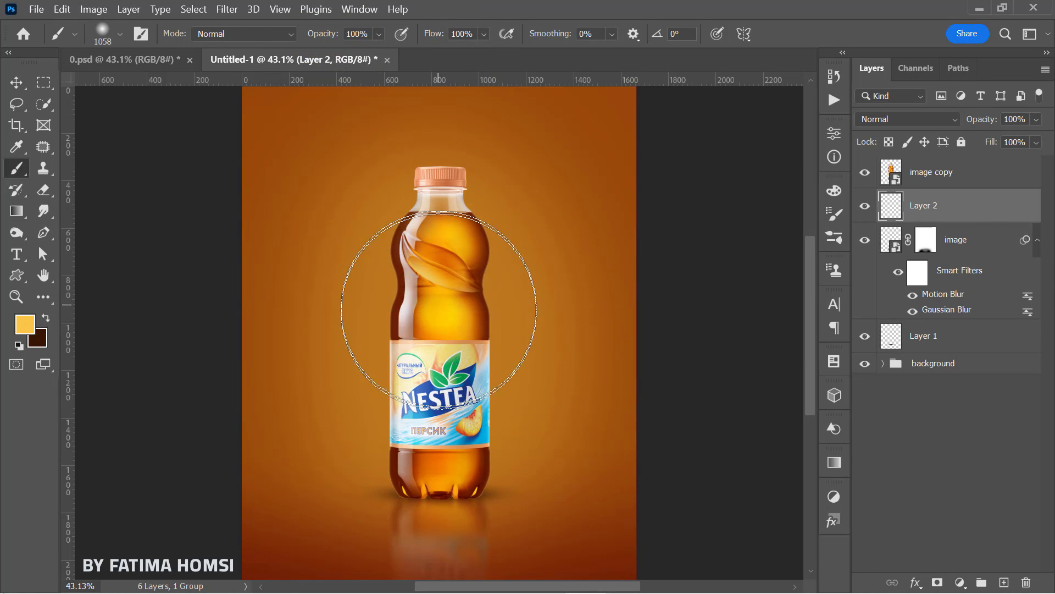
{"action": "left_click", "coordinate": [437, 308]}
Step: Scale the yellow glow to about 135%, move it slightly upward behind the bottle, and compare the poster with and without it
{"action": "key", "text": "ctrl+t"}
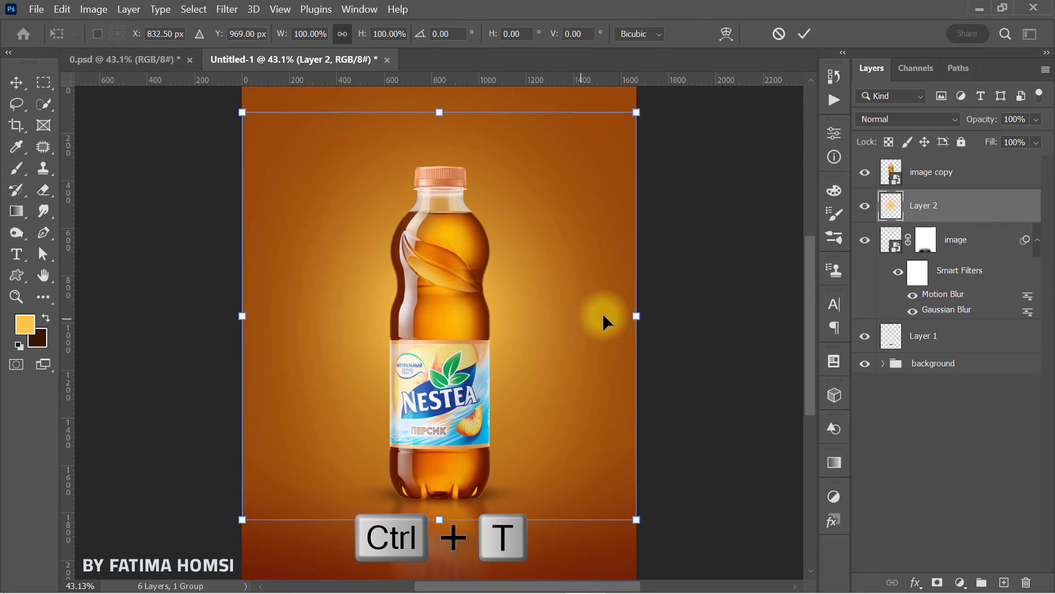
{"action": "left_click_drag", "start_coordinate": [636, 313], "coordinate": [716, 314]}
{"action": "left_click_drag", "start_coordinate": [552, 355], "coordinate": [529, 329]}
{"action": "left_click_drag", "start_coordinate": [704, 294], "coordinate": [696, 290]}
{"action": "left_click_drag", "start_coordinate": [503, 338], "coordinate": [509, 334]}
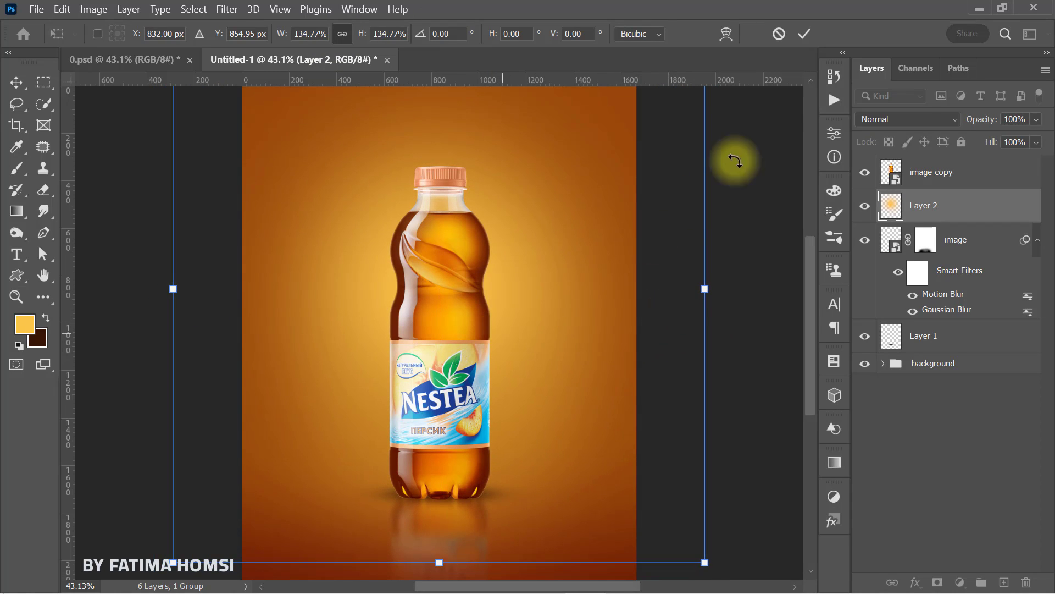
{"action": "left_click", "coordinate": [801, 31]}
{"action": "left_click", "coordinate": [865, 207]}
{"action": "left_click", "coordinate": [865, 207]}
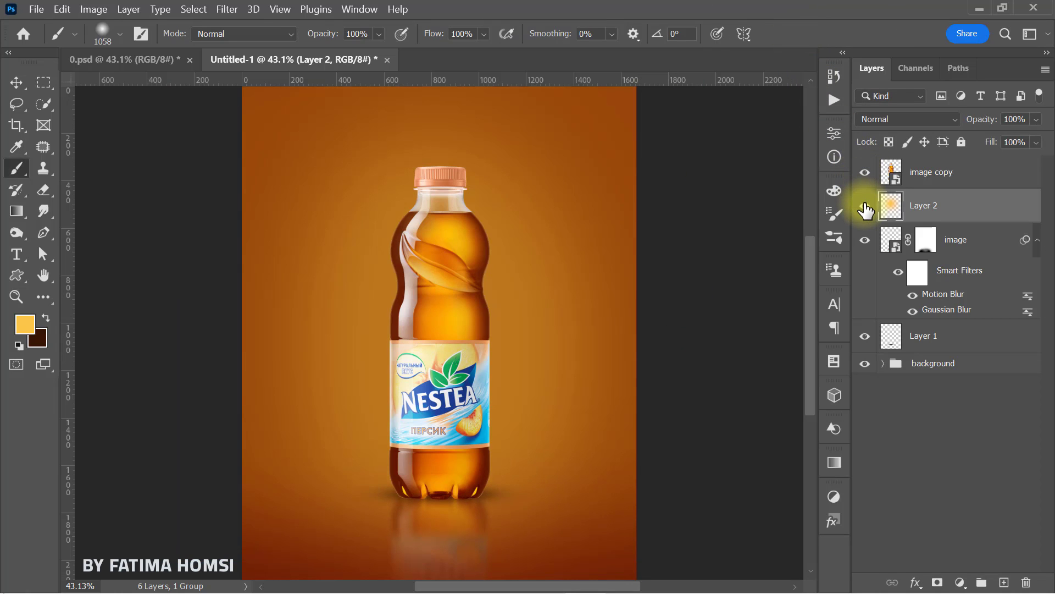
Step: Create a new layer above the glow and set the foreground colour to dark brown 2b1002
{"action": "left_click", "coordinate": [1004, 582]}
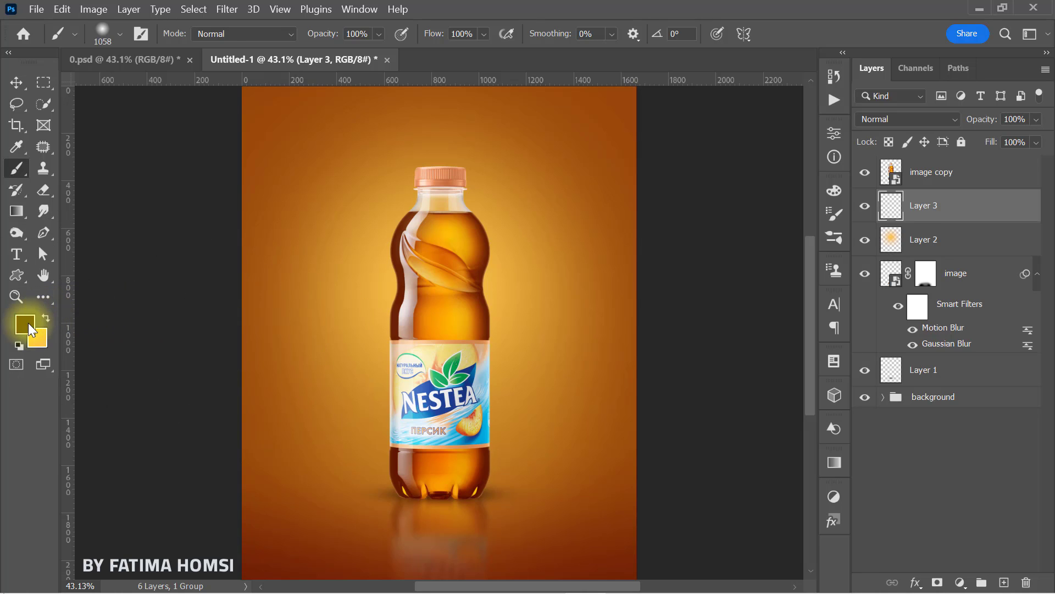
{"action": "left_click", "coordinate": [29, 329]}
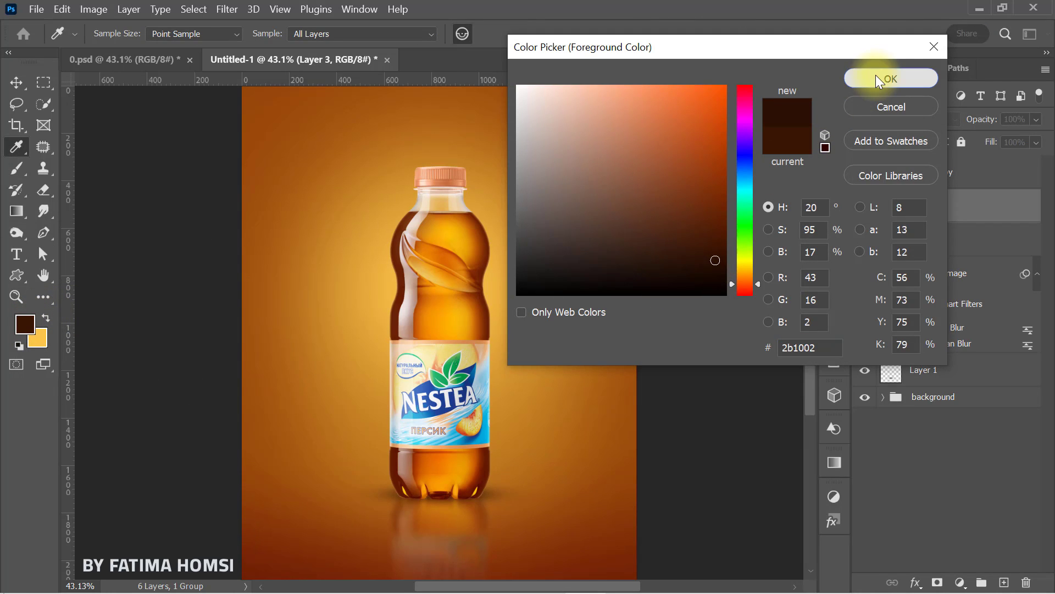
{"action": "left_click", "coordinate": [890, 79]}
Step: Resize the Soft Round brush to 449 px with 0% hardness and flatten its tip into a thin horizontal ellipse
{"action": "key", "text": "b"}
{"action": "left_click_drag", "start_coordinate": [402, 348], "coordinate": [365, 337]}
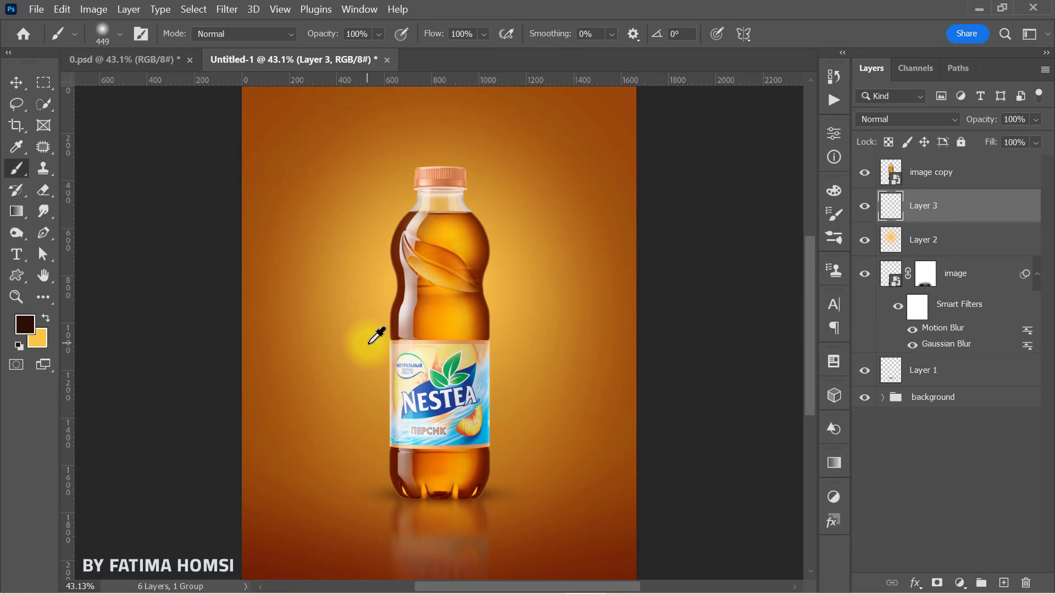
{"action": "right_click", "coordinate": [440, 347]}
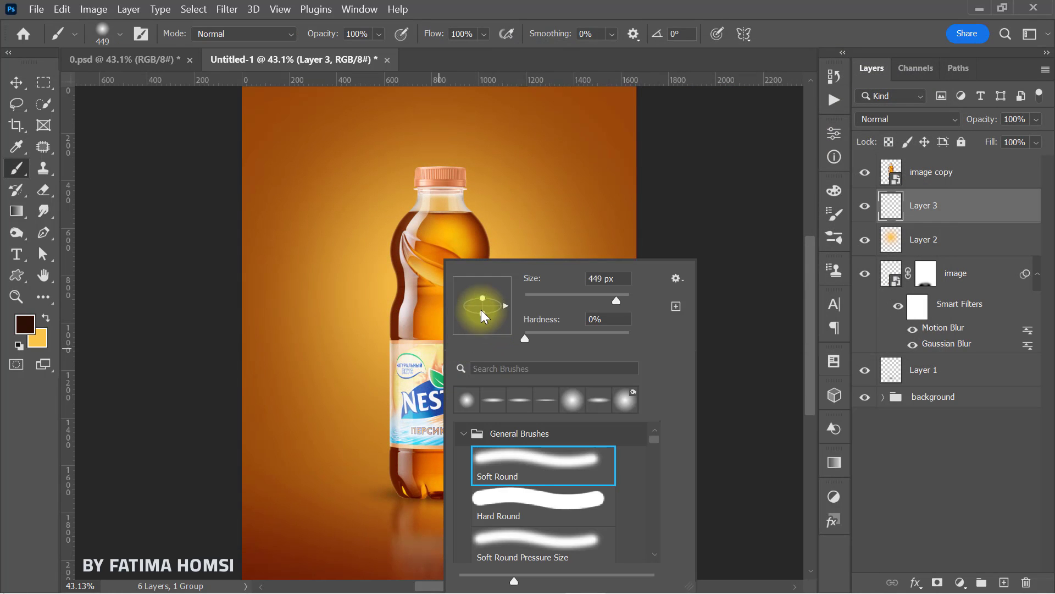
{"action": "left_click", "coordinate": [890, 197]}
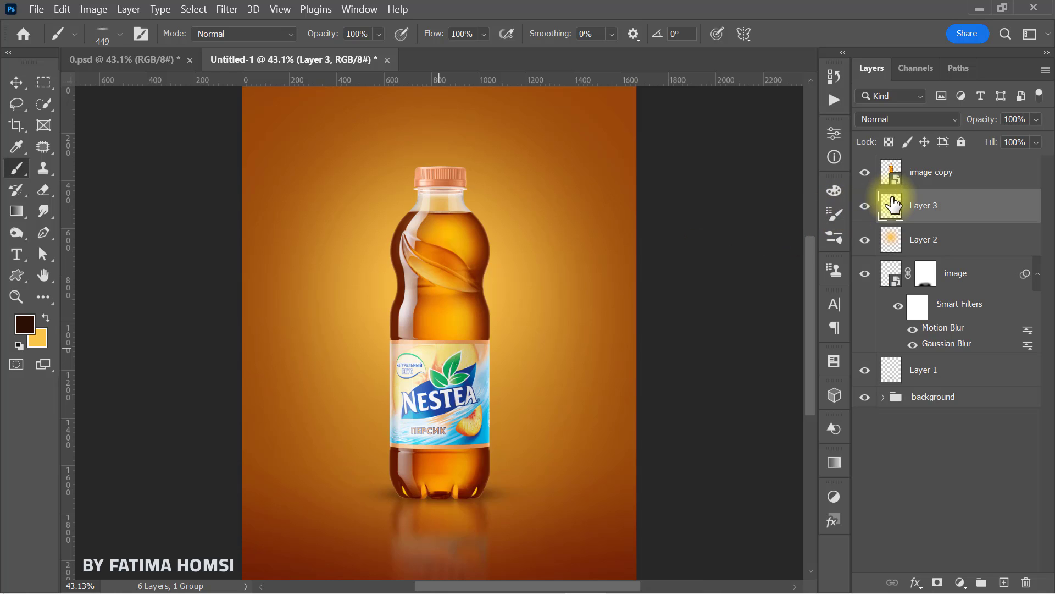
Step: Paint thin dark brown contact shadows under the feet of the bottle with the flattened brush at about 73 to 98 px
{"action": "left_click_drag", "start_coordinate": [468, 500], "coordinate": [352, 494]}
{"action": "scroll", "coordinate": [478, 497], "scroll_direction": "up", "scroll_amount": 8}
{"action": "scroll", "coordinate": [501, 492], "scroll_direction": "up", "scroll_amount": 2}
{"action": "left_click_drag", "start_coordinate": [532, 498], "coordinate": [489, 490]}
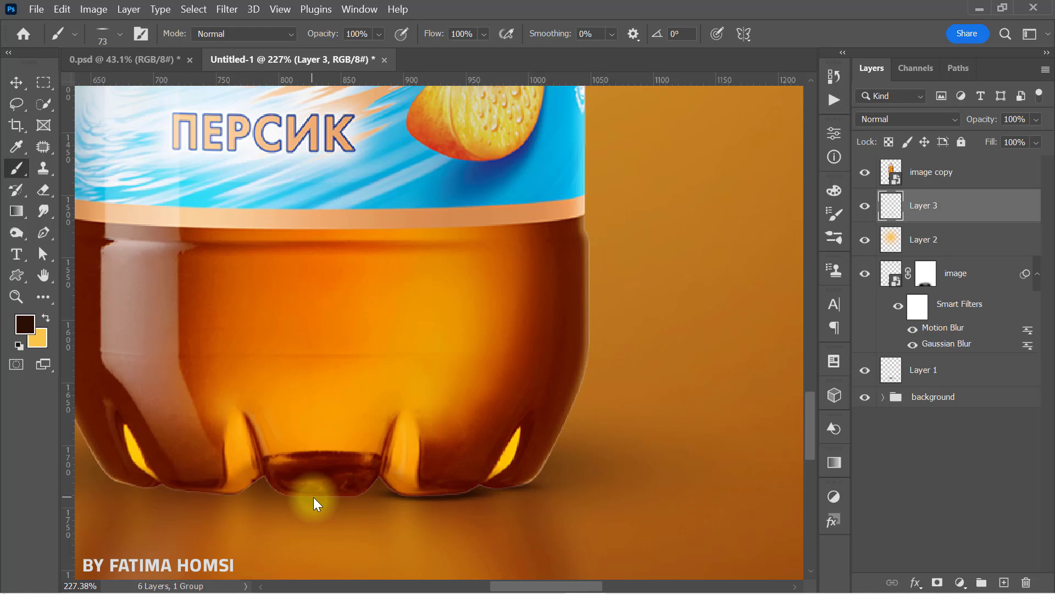
{"action": "left_click_drag", "start_coordinate": [313, 496], "coordinate": [332, 496]}
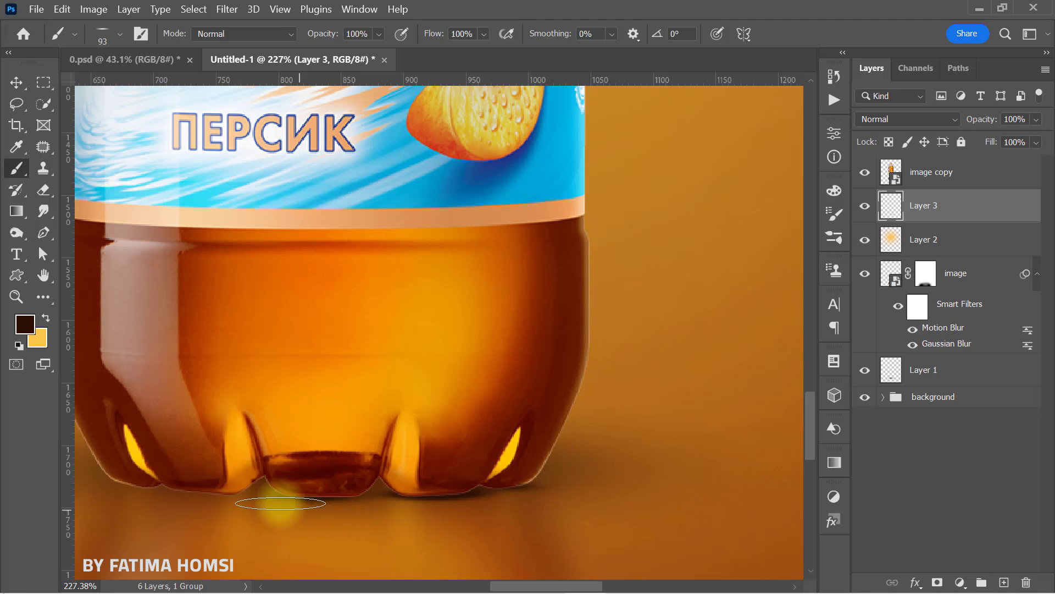
{"action": "left_click_drag", "start_coordinate": [277, 495], "coordinate": [427, 487]}
{"action": "left_click_drag", "start_coordinate": [351, 492], "coordinate": [358, 487]}
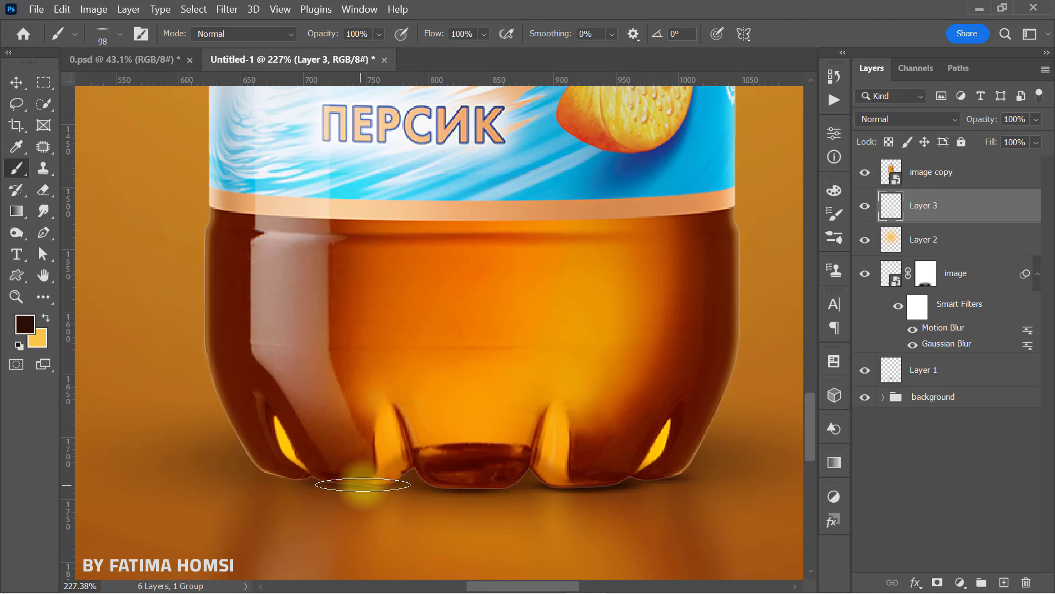
{"action": "left_click_drag", "start_coordinate": [294, 483], "coordinate": [295, 477]}
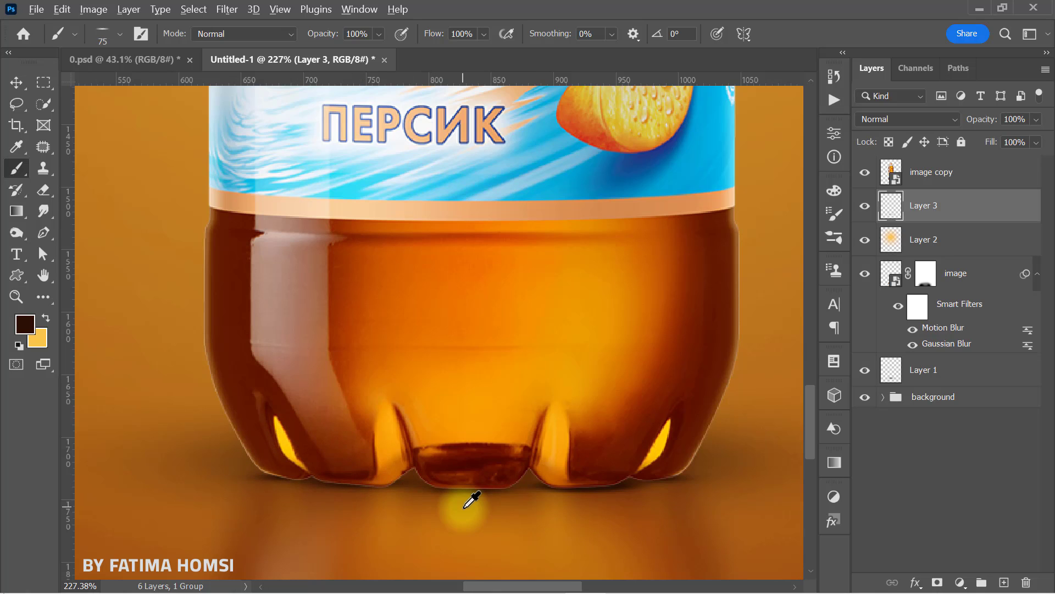
{"action": "scroll", "coordinate": [471, 500], "scroll_direction": "down", "scroll_amount": 5}
{"action": "left_click_drag", "start_coordinate": [609, 471], "coordinate": [557, 490]}
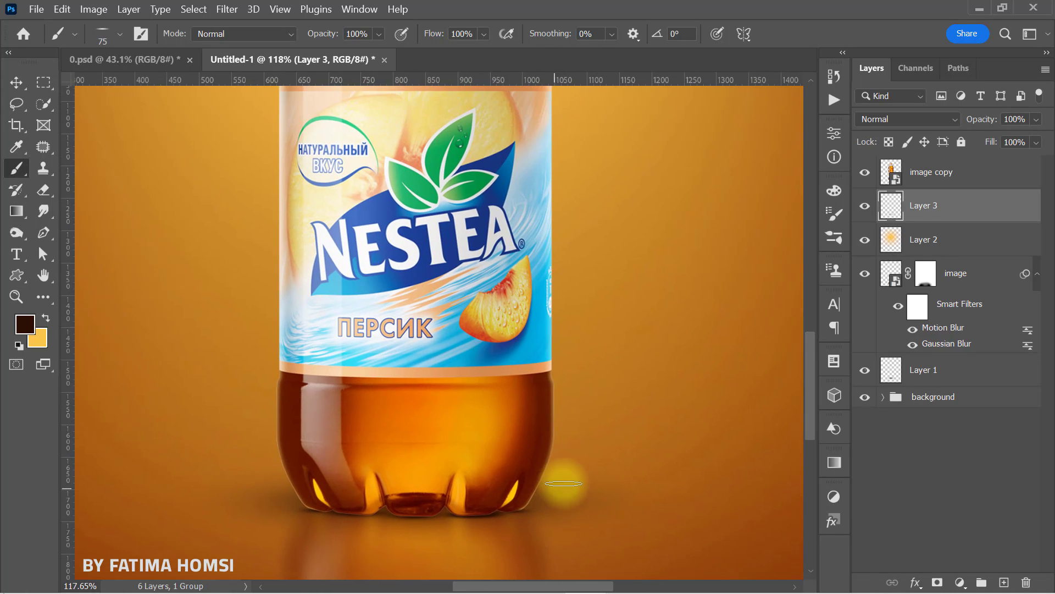
{"action": "scroll", "coordinate": [574, 483], "scroll_direction": "down", "scroll_amount": 2}
{"action": "scroll", "coordinate": [566, 489], "scroll_direction": "down", "scroll_amount": 3}
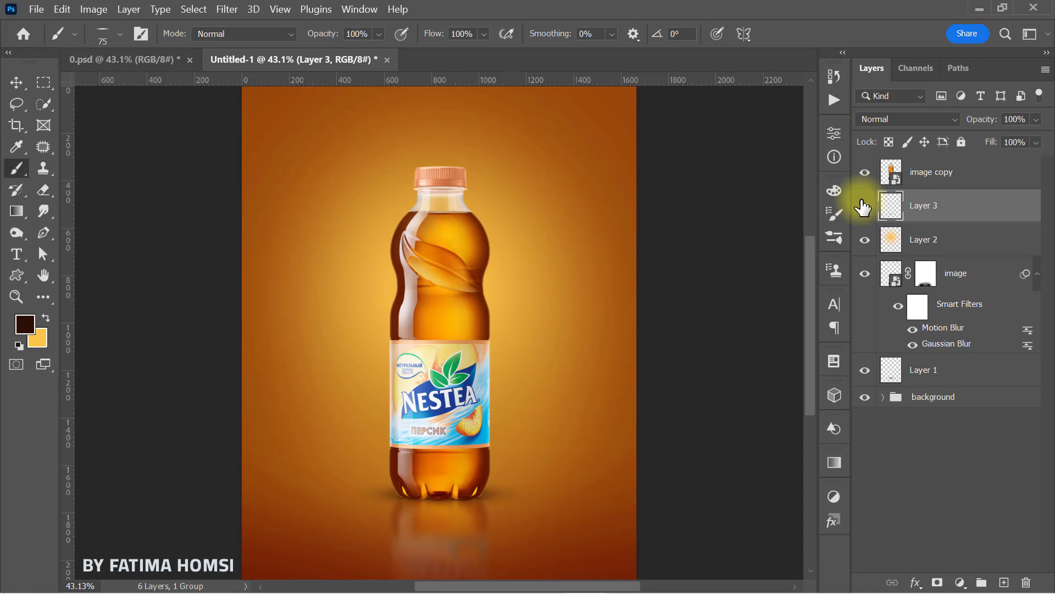
Step: Add a Color Balance adjustment clipped to the bottle layer "image copy" with the midtones' Cyan–Red value at +60
{"action": "left_click", "coordinate": [957, 180]}
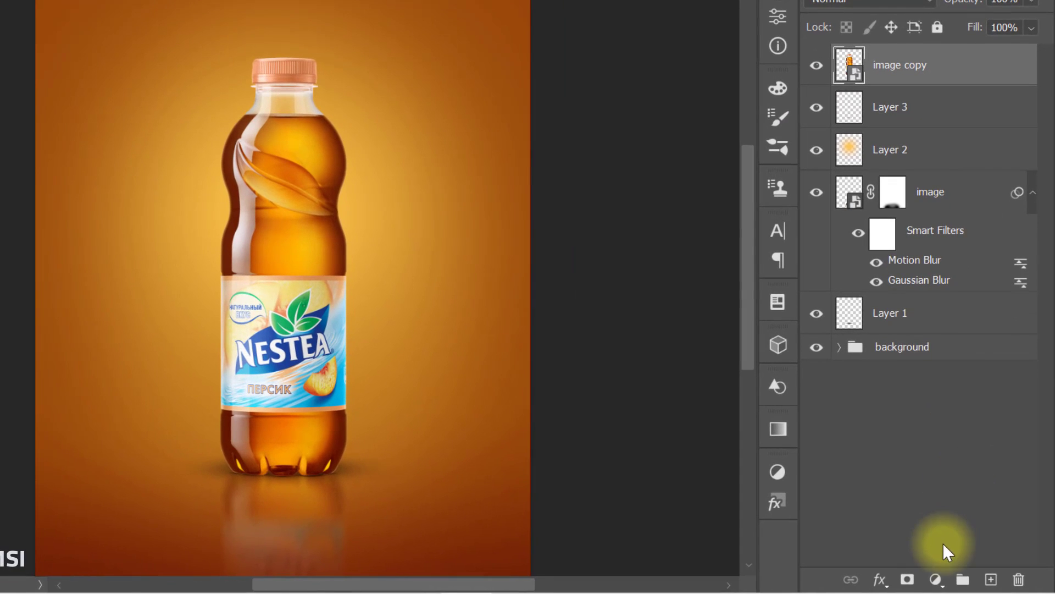
{"action": "left_click", "coordinate": [935, 583]}
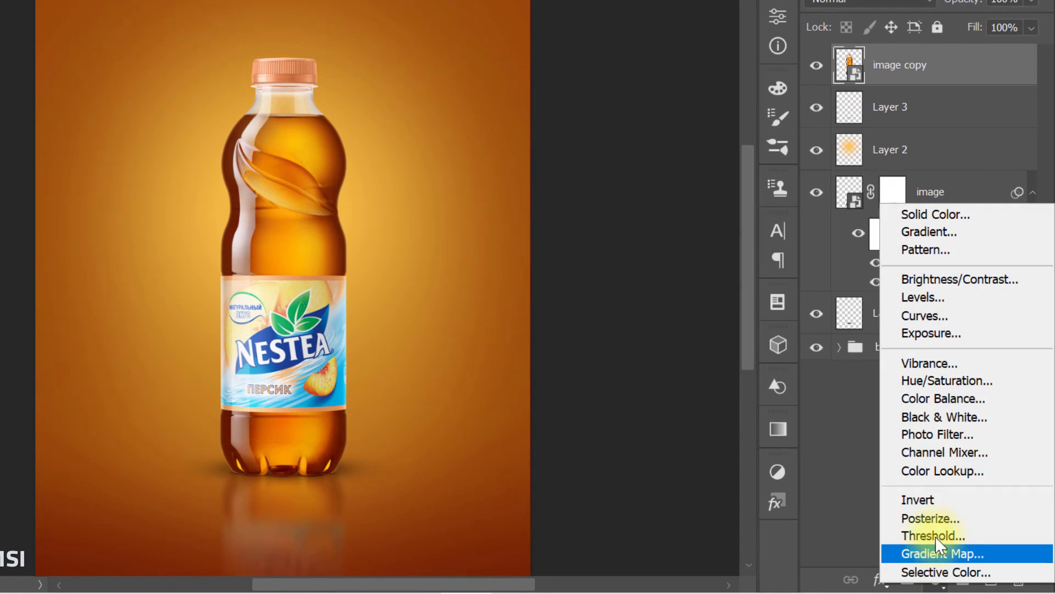
{"action": "left_click", "coordinate": [970, 398]}
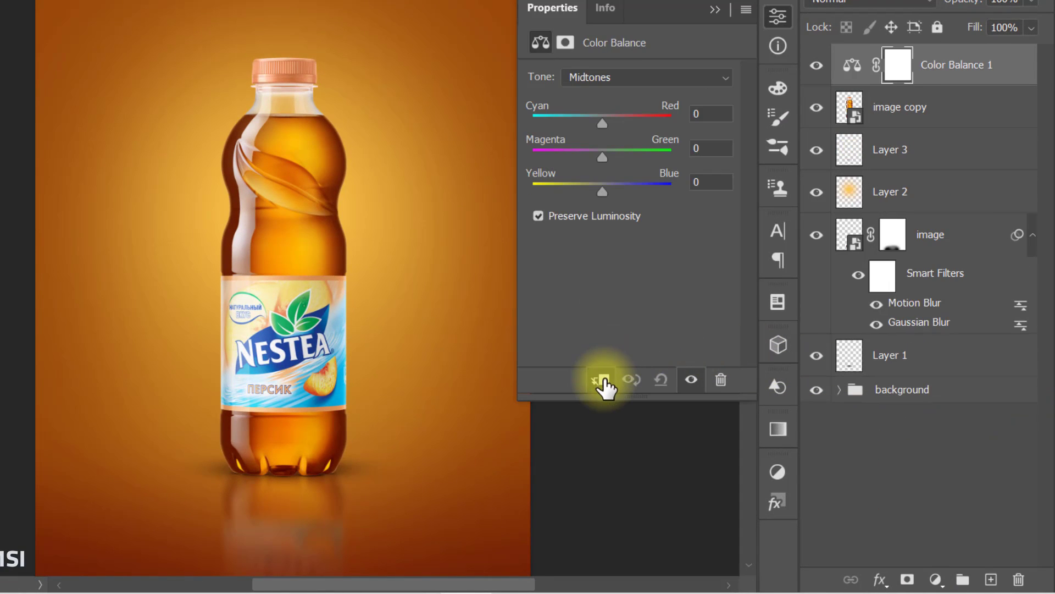
{"action": "left_click", "coordinate": [602, 380]}
{"action": "left_click", "coordinate": [712, 115]}
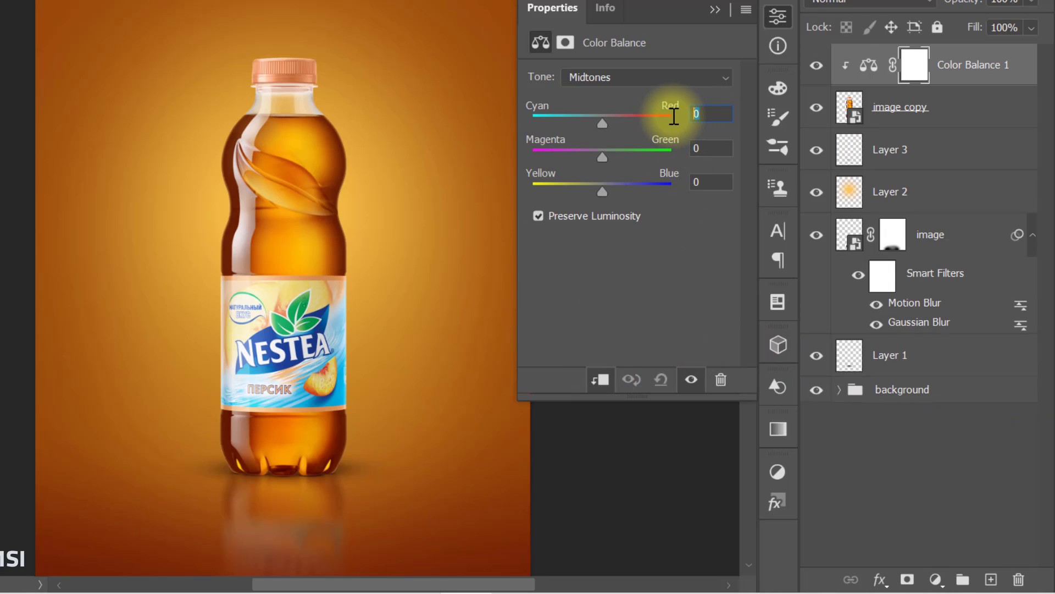
{"action": "type", "text": "60"}
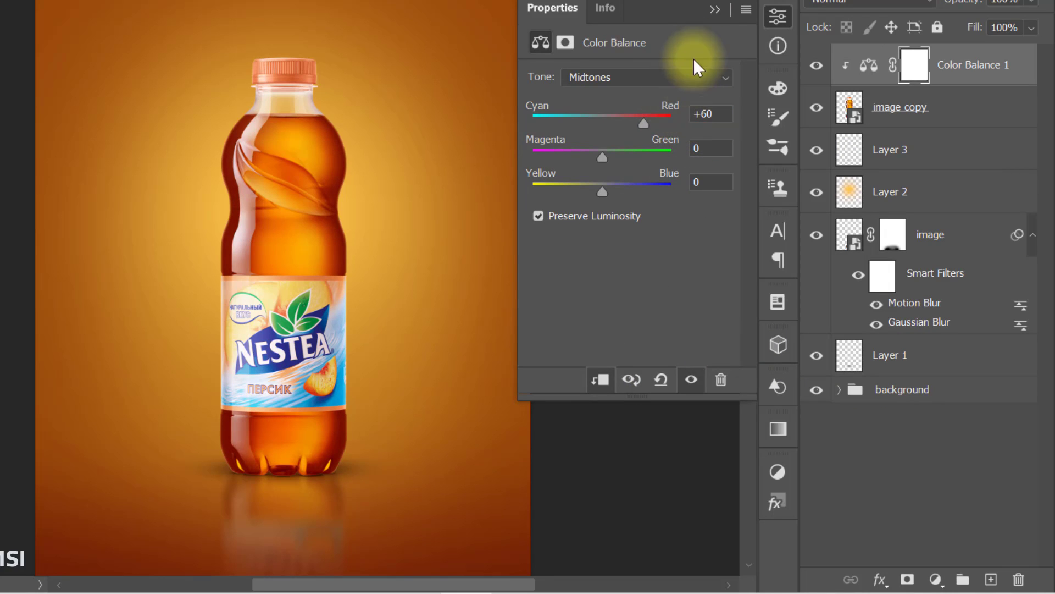
{"action": "left_click", "coordinate": [714, 9]}
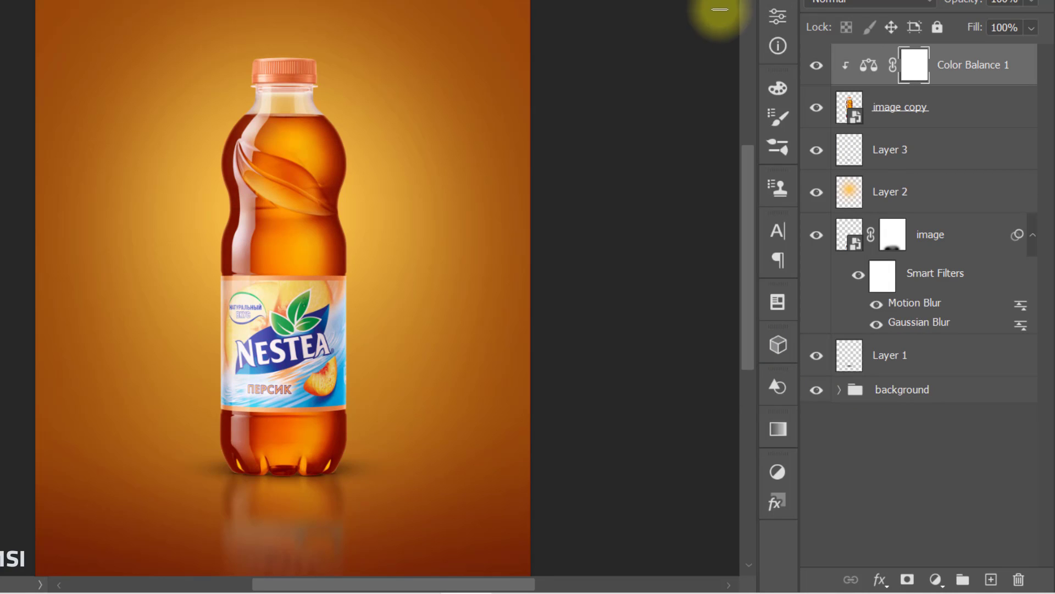
Step: Add a Hue/Saturation adjustment clipped to the bottle with the saturation set to +40
{"action": "left_click", "coordinate": [934, 579]}
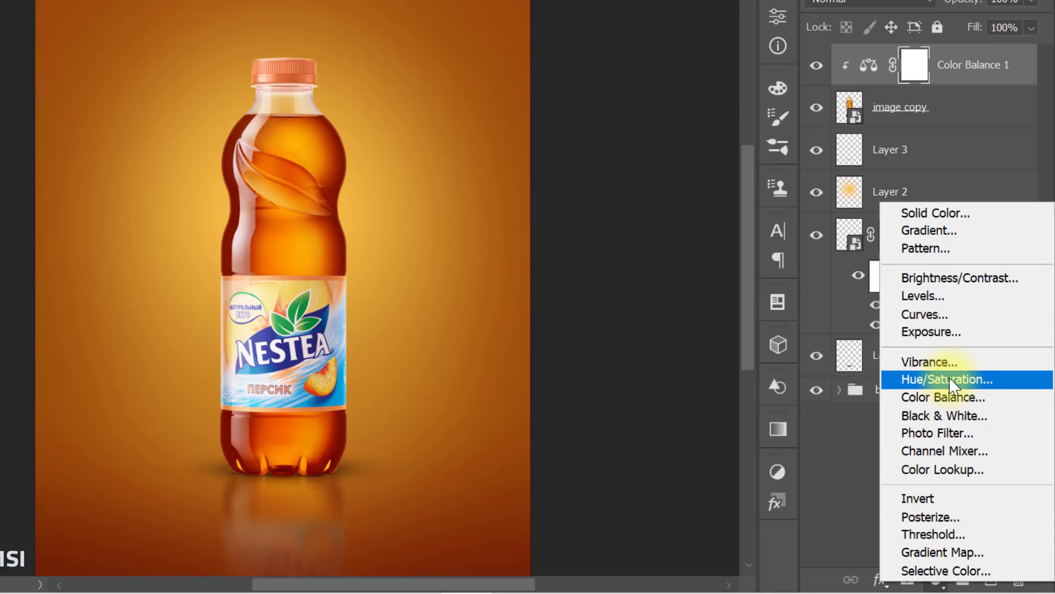
{"action": "left_click", "coordinate": [949, 378]}
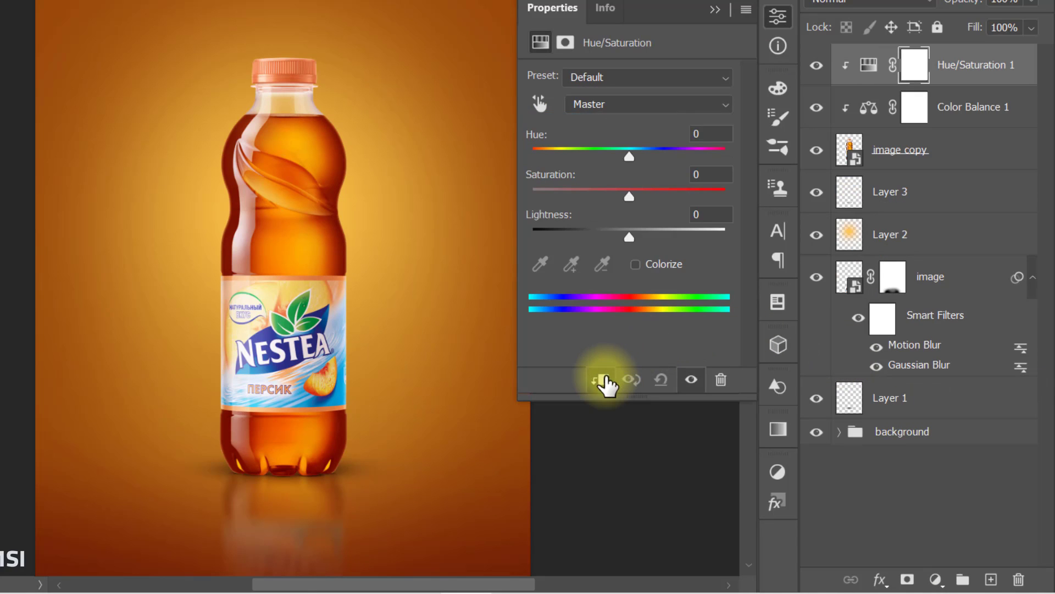
{"action": "left_click", "coordinate": [709, 175]}
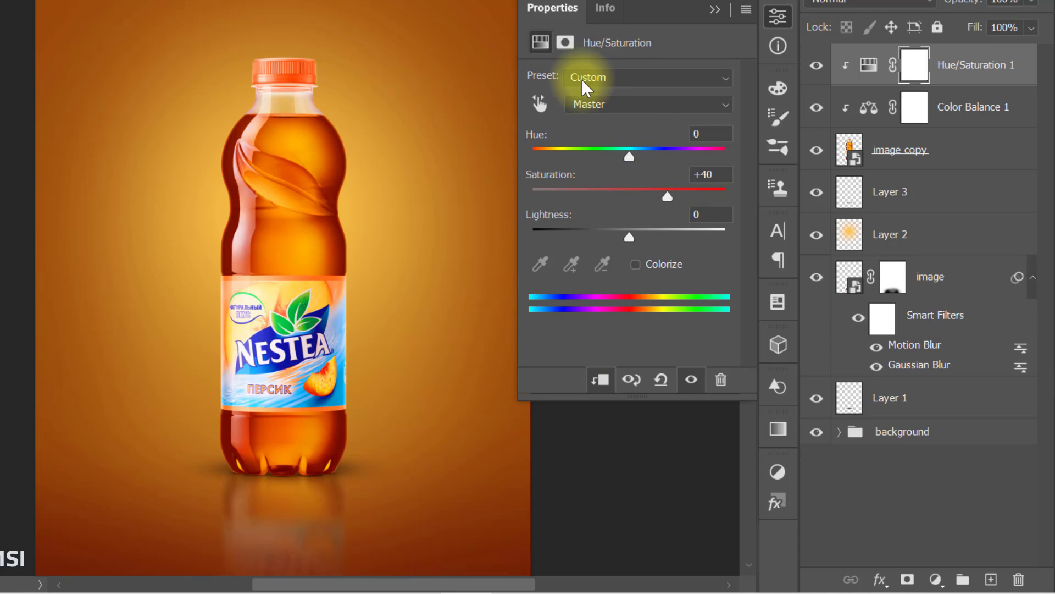
Step: Invert the layer mask of the Hue/Saturation adjustment to black
{"action": "left_click", "coordinate": [567, 47]}
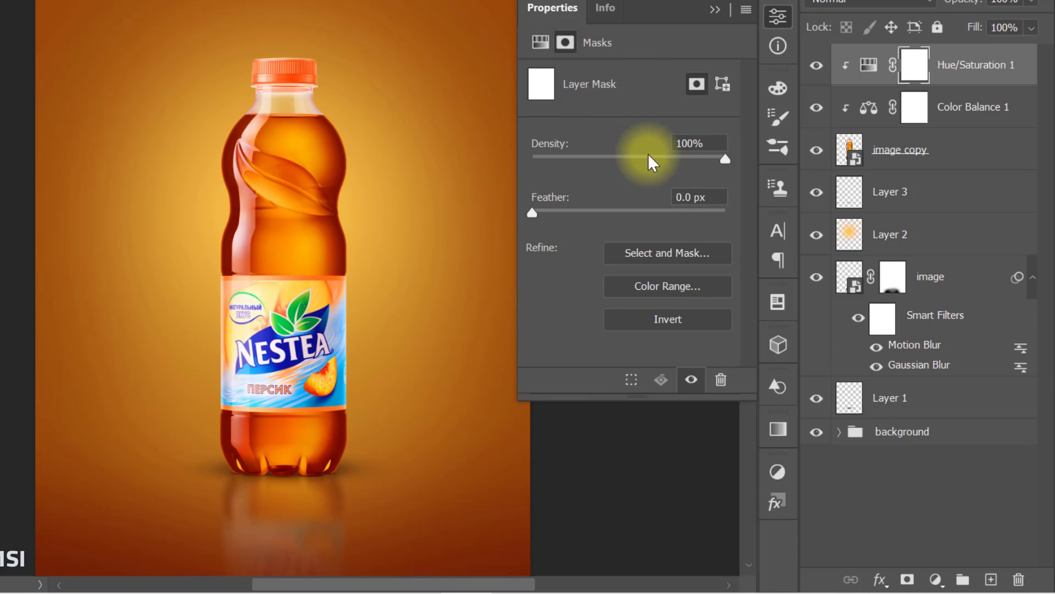
{"action": "left_click", "coordinate": [696, 319]}
{"action": "left_click", "coordinate": [715, 9]}
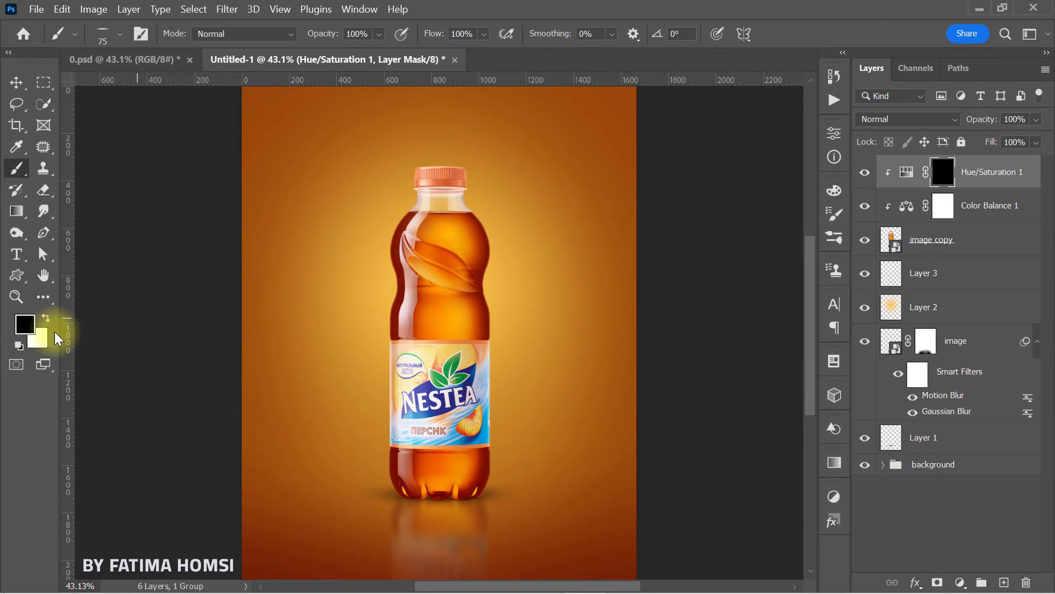
Step: Paint white over the bottle cap on the Hue/Saturation 1 mask with a 214 px Soft Round brush
{"action": "left_click", "coordinate": [25, 324]}
{"action": "left_click_drag", "start_coordinate": [566, 183], "coordinate": [465, 47]}
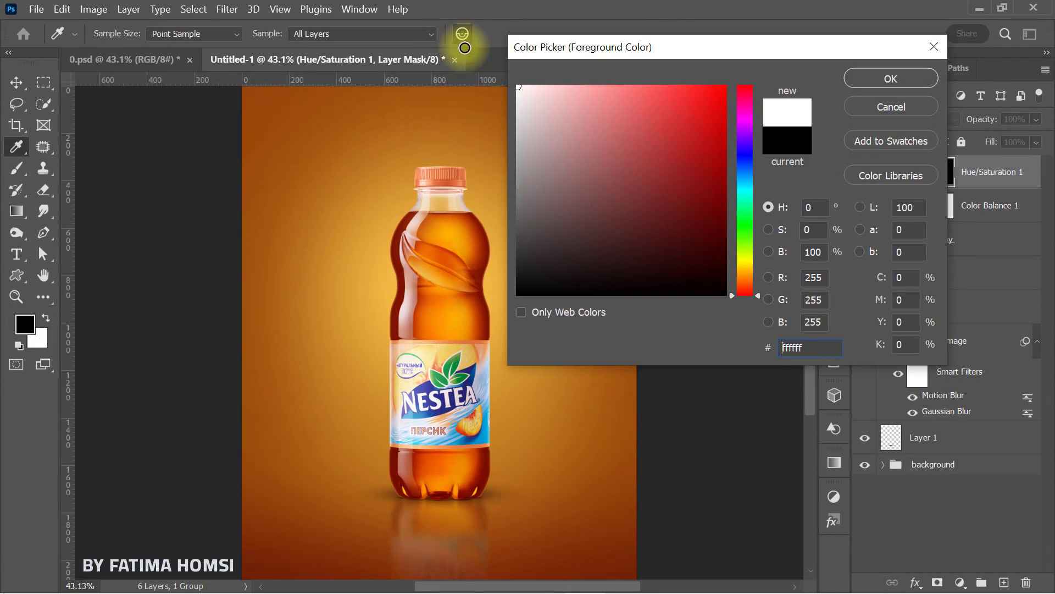
{"action": "left_click", "coordinate": [857, 80]}
{"action": "key", "text": "b"}
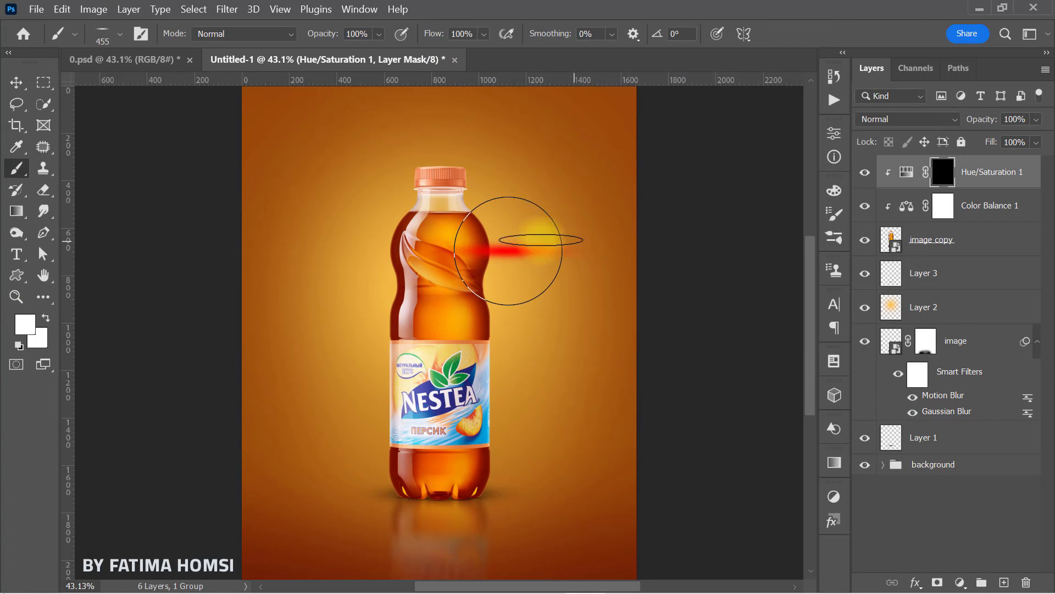
{"action": "right_click", "coordinate": [446, 247]}
{"action": "left_click", "coordinate": [501, 451]}
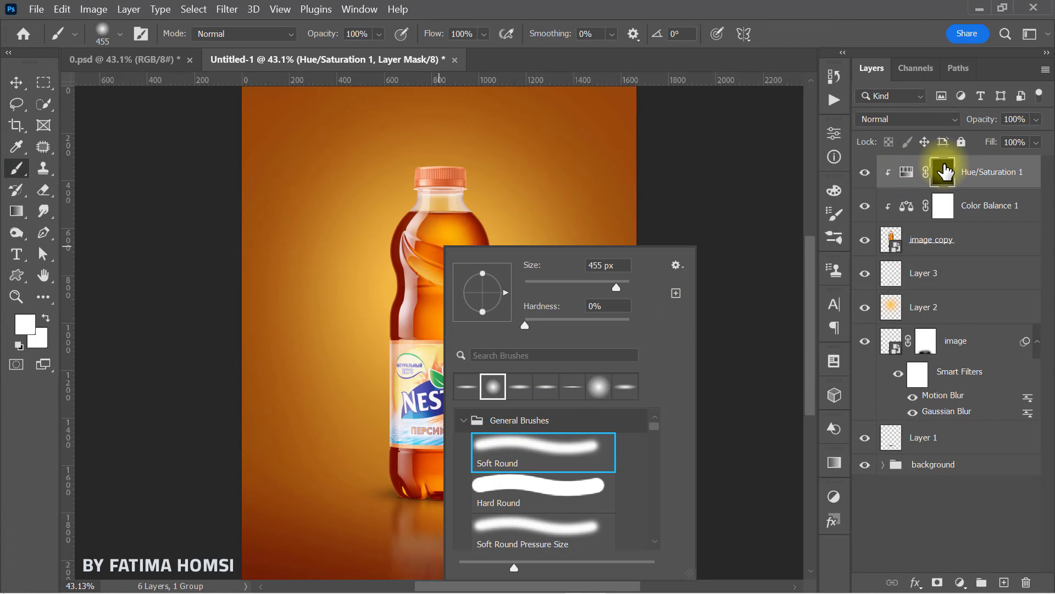
{"action": "left_click", "coordinate": [946, 170]}
{"action": "mouse_move", "coordinate": [499, 173]}
{"action": "left_mouse_down"}
{"action": "mouse_move", "coordinate": [465, 172]}
{"action": "mouse_move", "coordinate": [458, 188]}
{"action": "left_mouse_up"}
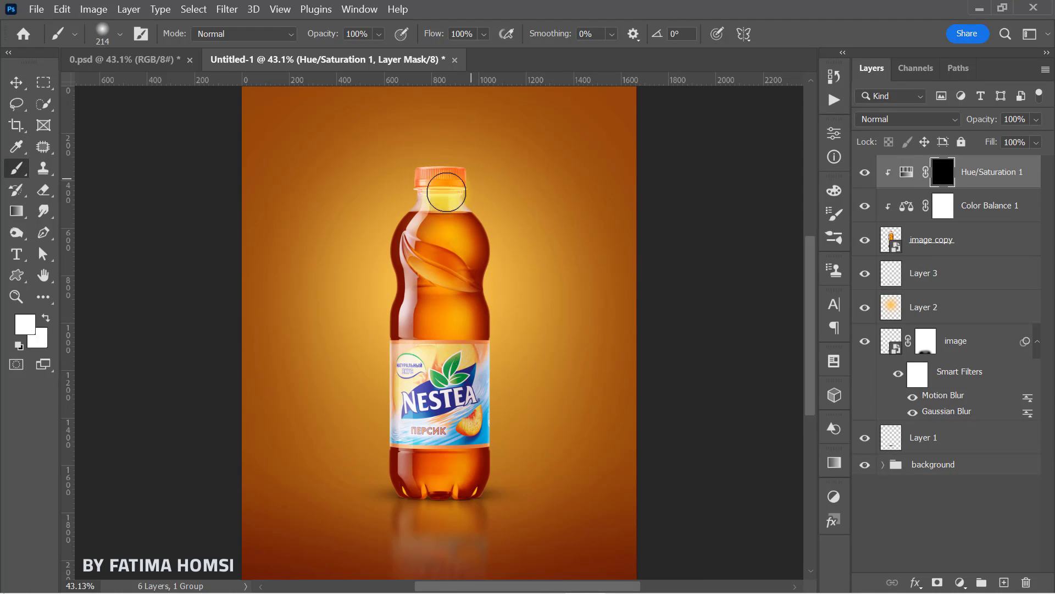
{"action": "left_click", "coordinate": [503, 180]}
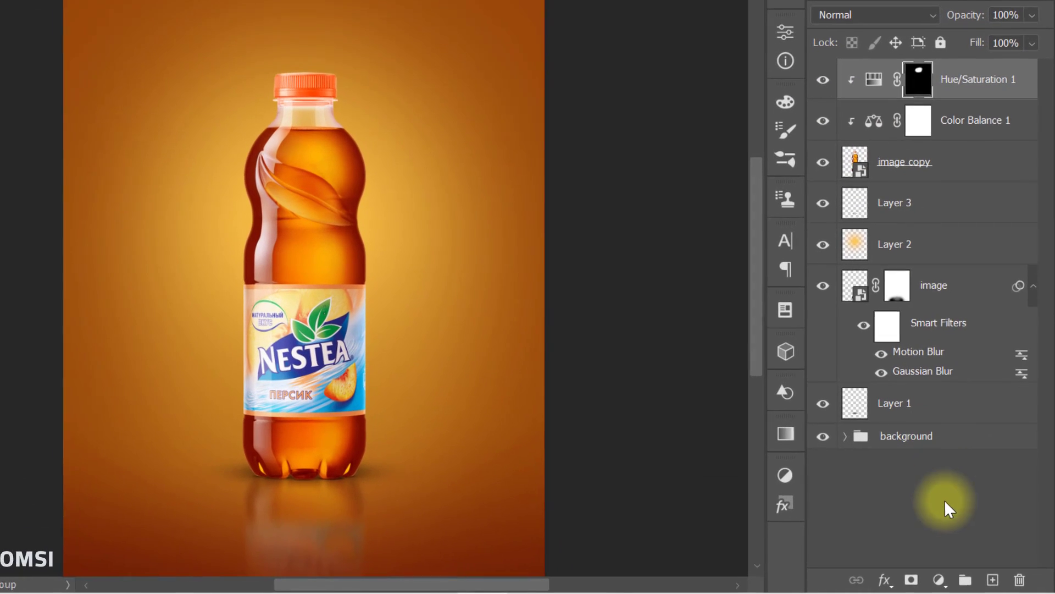
Step: Add a Curves adjustment clipped to the bottle and darken it with an RGB point at input 135, output 104
{"action": "left_click", "coordinate": [960, 582]}
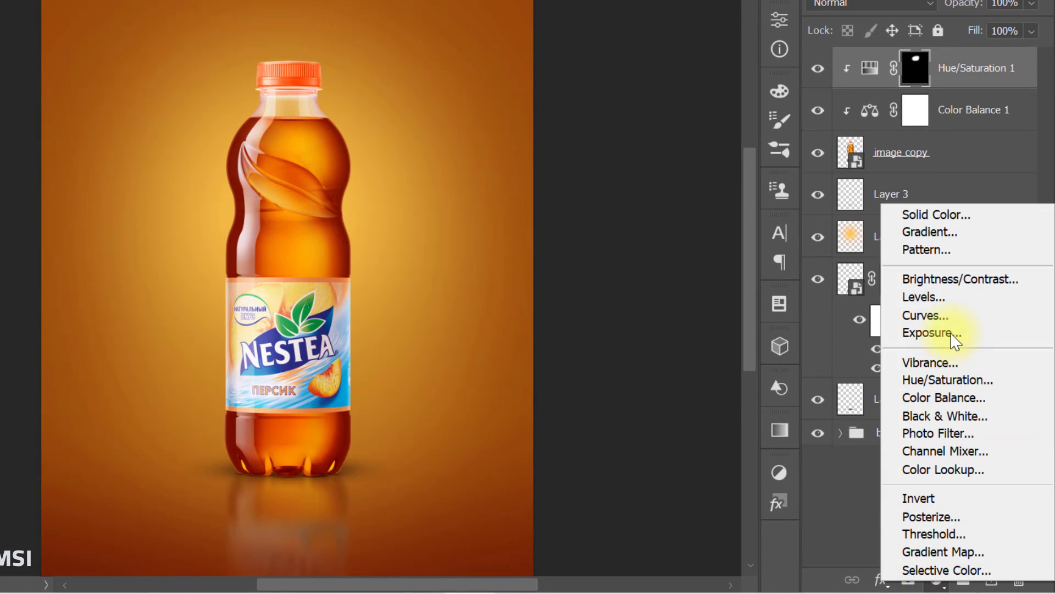
{"action": "left_click", "coordinate": [951, 318]}
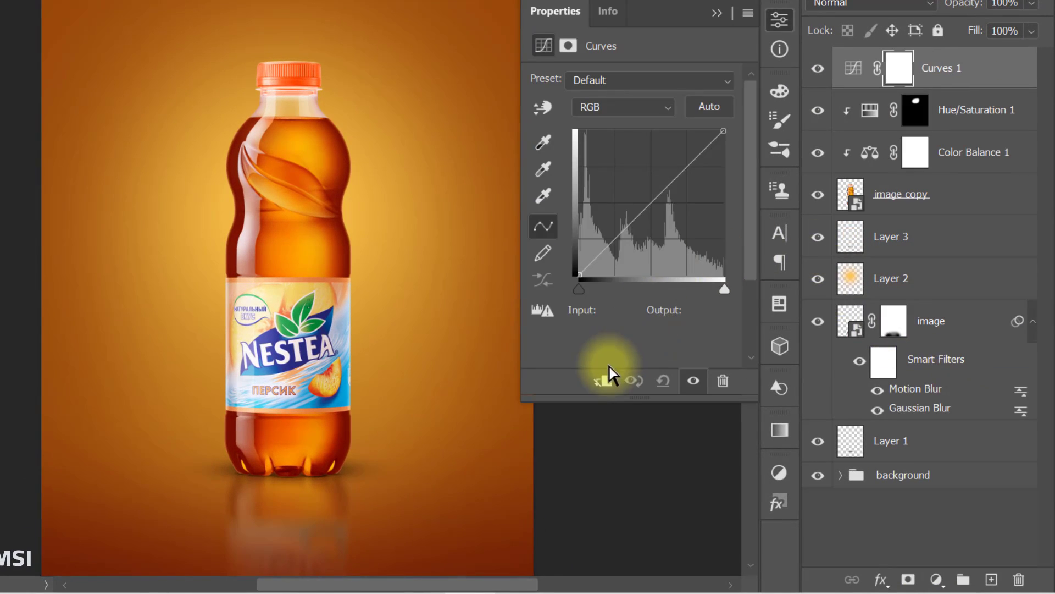
{"action": "left_click", "coordinate": [603, 384]}
{"action": "left_click_drag", "start_coordinate": [650, 203], "coordinate": [654, 213]}
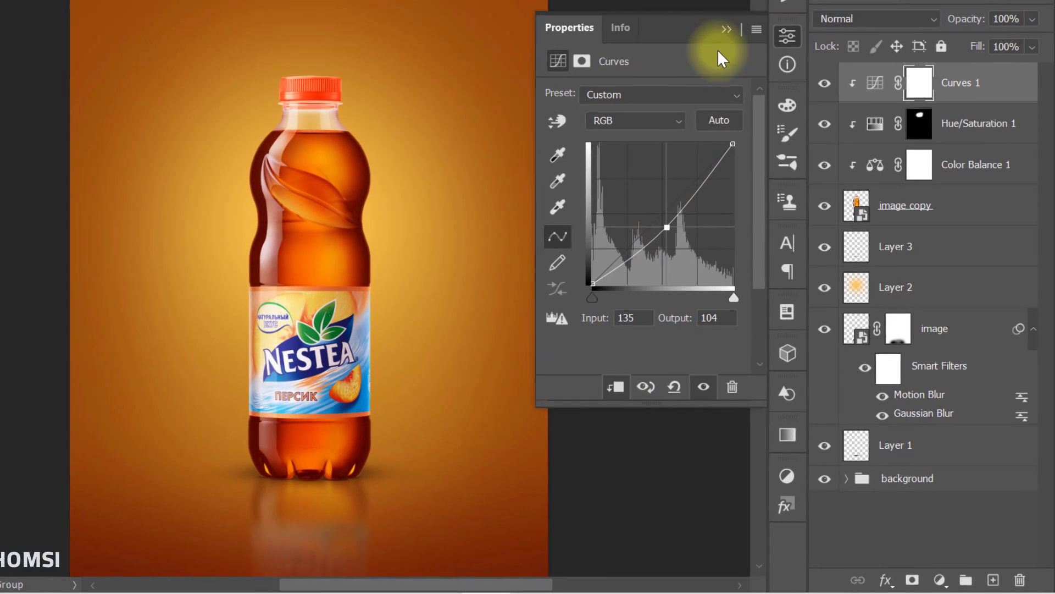
{"action": "left_click", "coordinate": [718, 13]}
{"action": "left_click", "coordinate": [910, 70]}
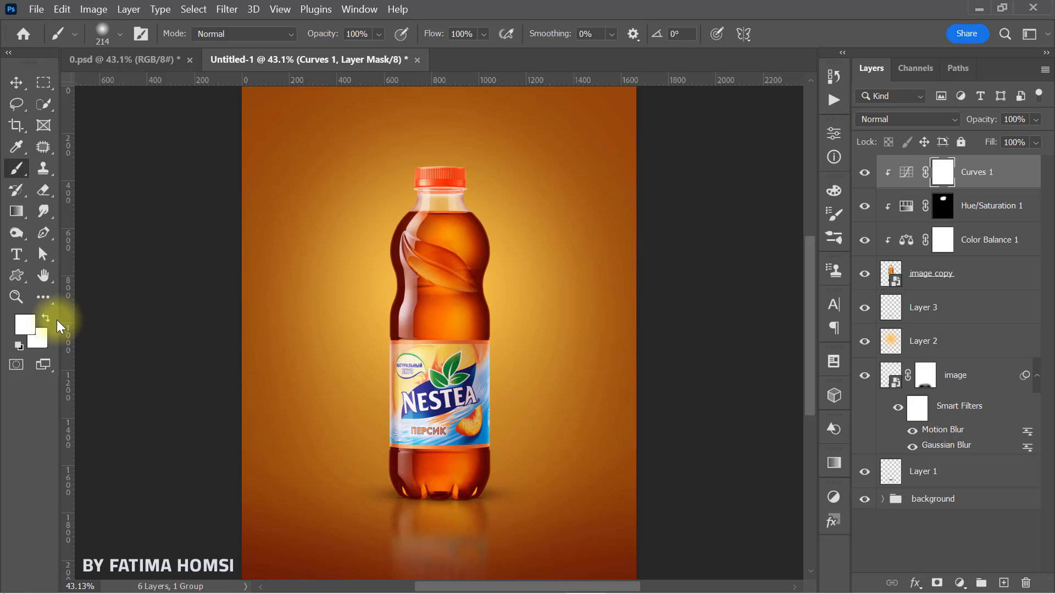
Step: Paint black along the left side of the bottle on the Curves 1 mask with a 492 px soft brush and compare the effect
{"action": "left_click", "coordinate": [25, 323]}
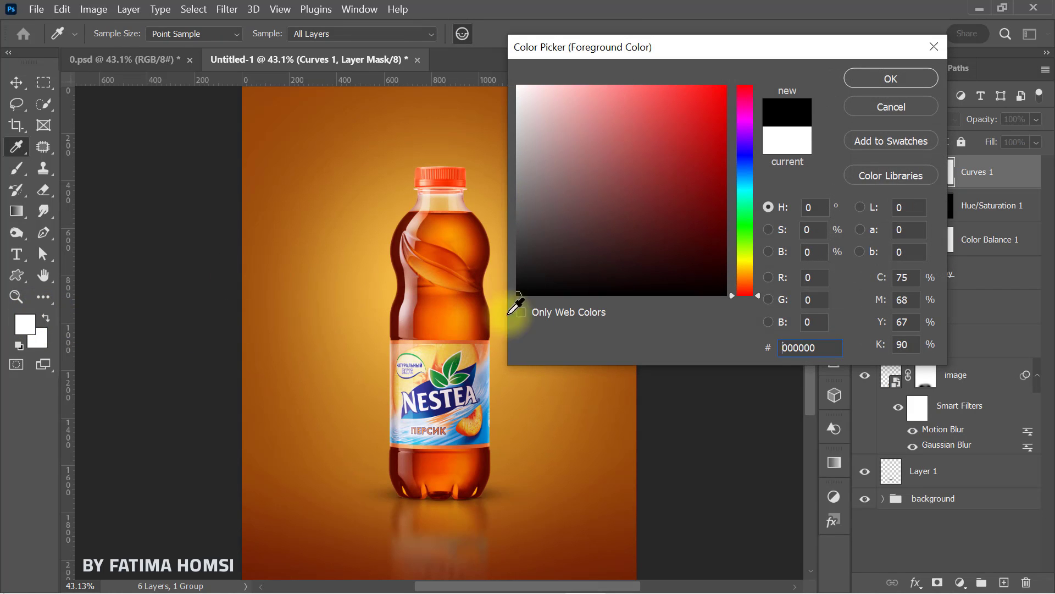
{"action": "key", "text": "Return"}
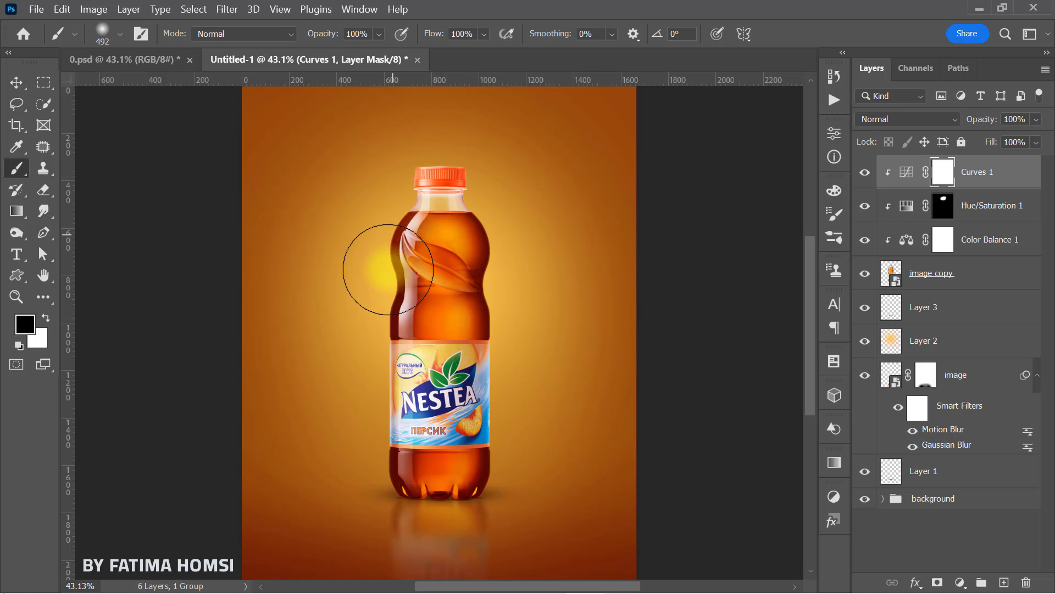
{"action": "mouse_move", "coordinate": [376, 330]}
{"action": "left_mouse_down"}
{"action": "mouse_move", "coordinate": [402, 169]}
{"action": "mouse_move", "coordinate": [377, 228]}
{"action": "left_mouse_up"}
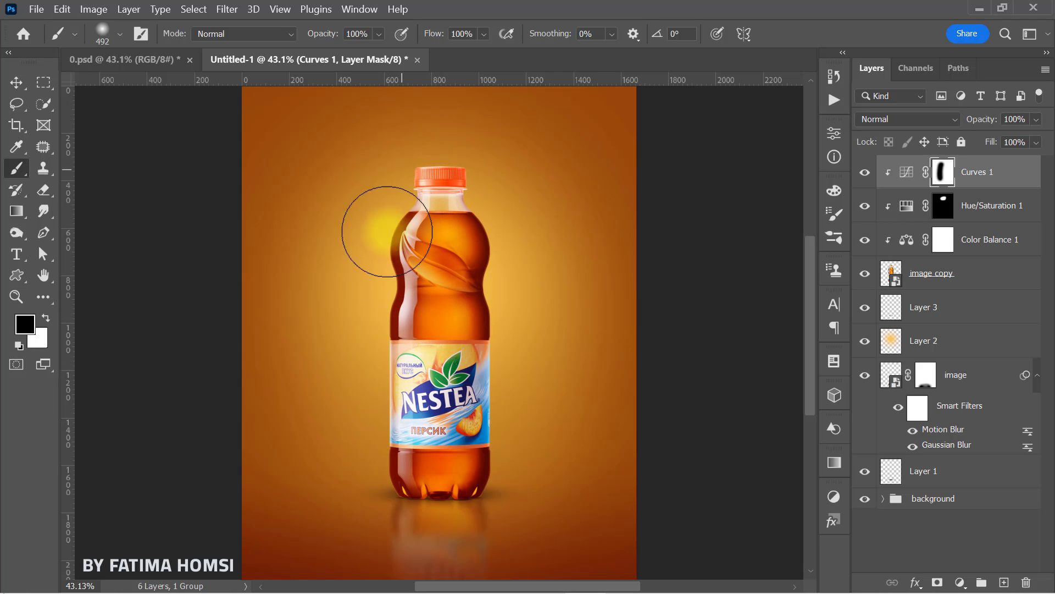
{"action": "left_click", "coordinate": [865, 172]}
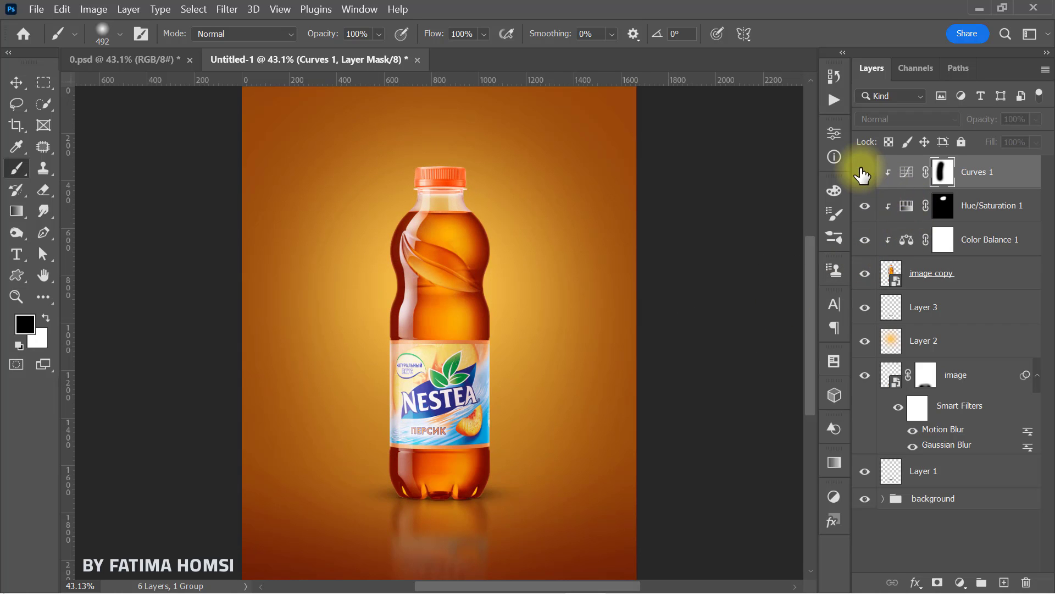
{"action": "left_click", "coordinate": [865, 172]}
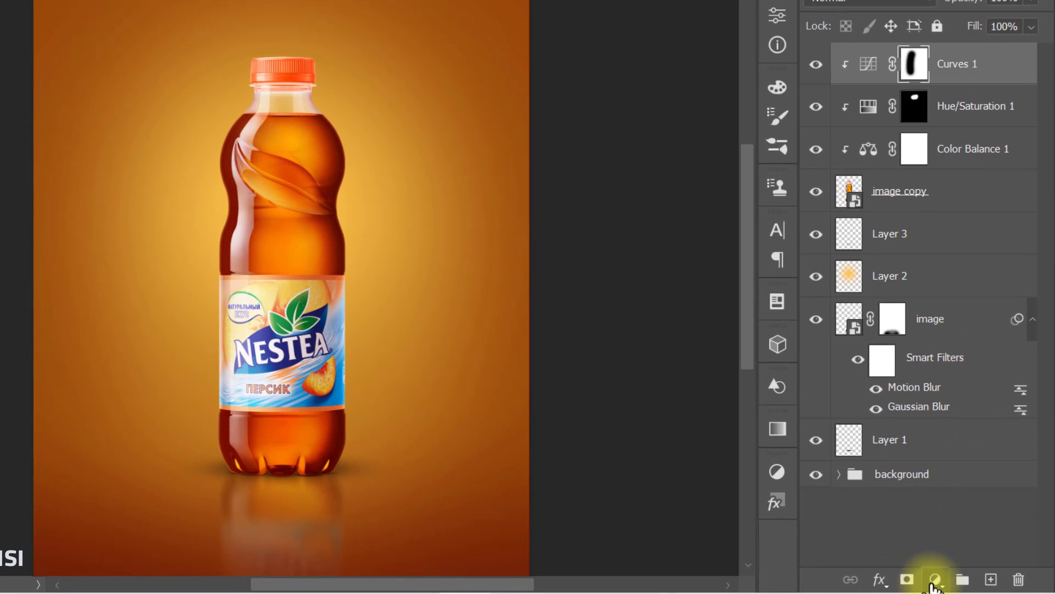
Step: Add a second clipped Curves adjustment with a point at input 108, output 140, and mask it in black along the bottle's right side
{"action": "left_click", "coordinate": [957, 582]}
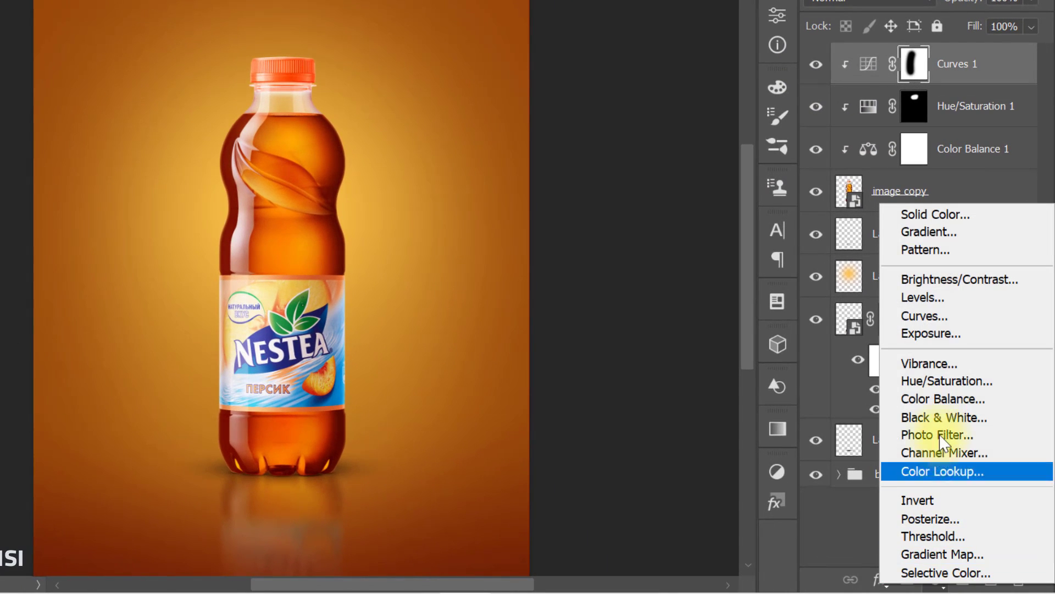
{"action": "left_click", "coordinate": [959, 316]}
{"action": "left_click", "coordinate": [599, 379]}
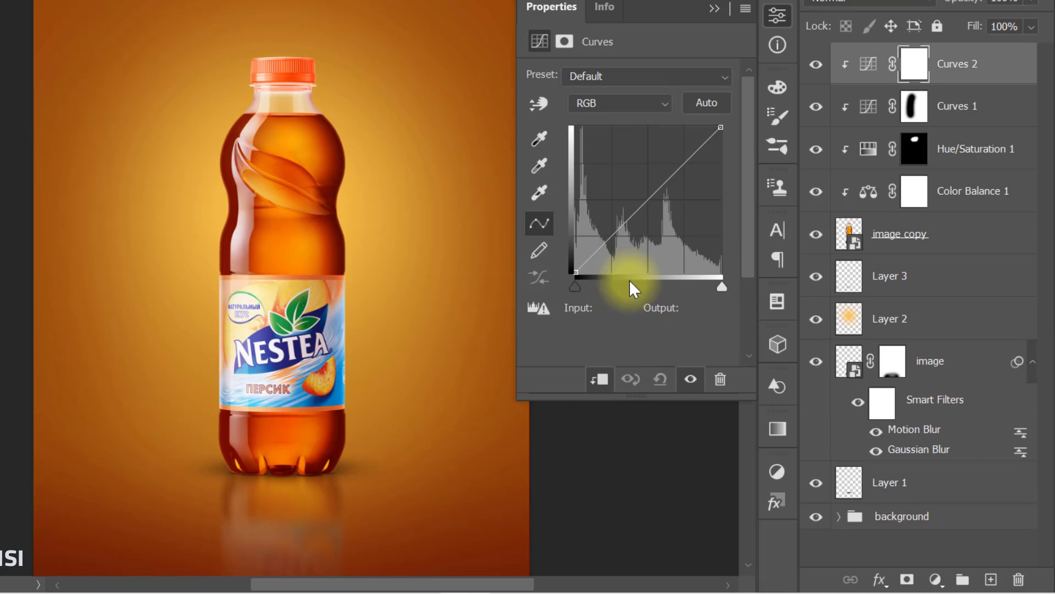
{"action": "left_click_drag", "start_coordinate": [647, 203], "coordinate": [636, 192]}
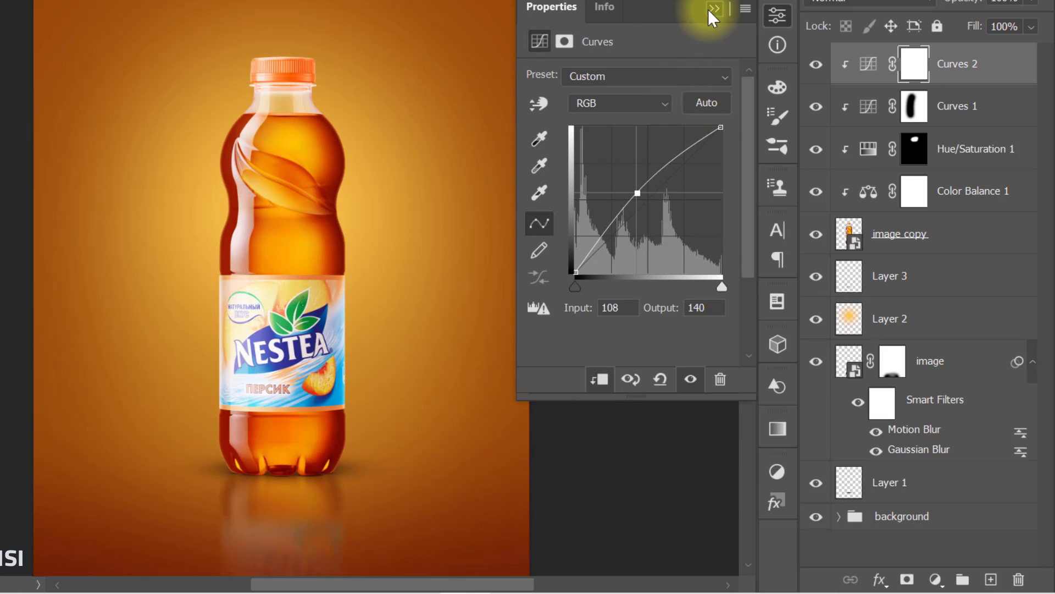
{"action": "left_click", "coordinate": [714, 9]}
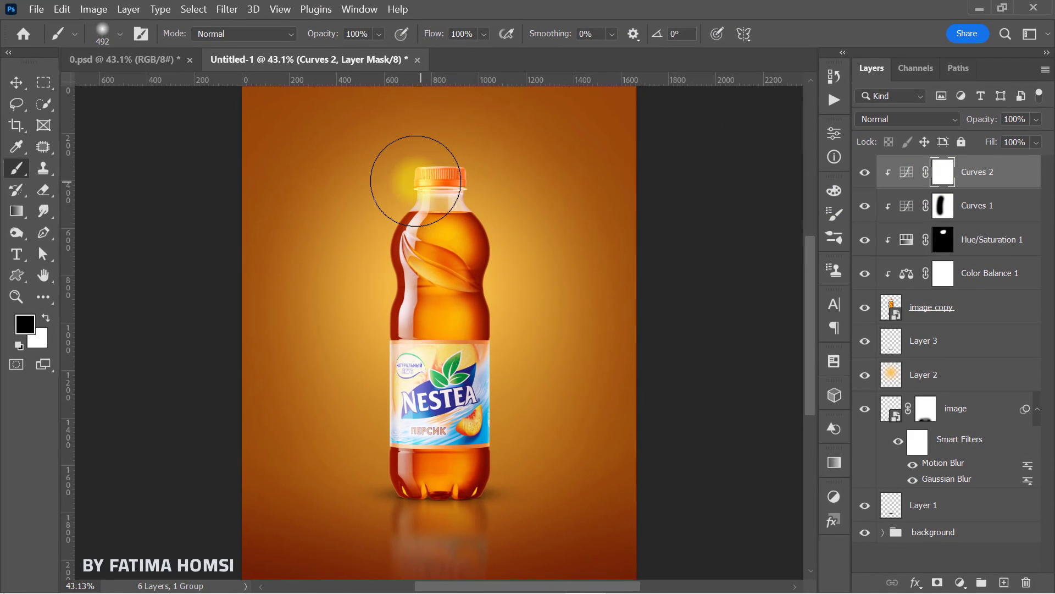
{"action": "left_click", "coordinate": [442, 177]}
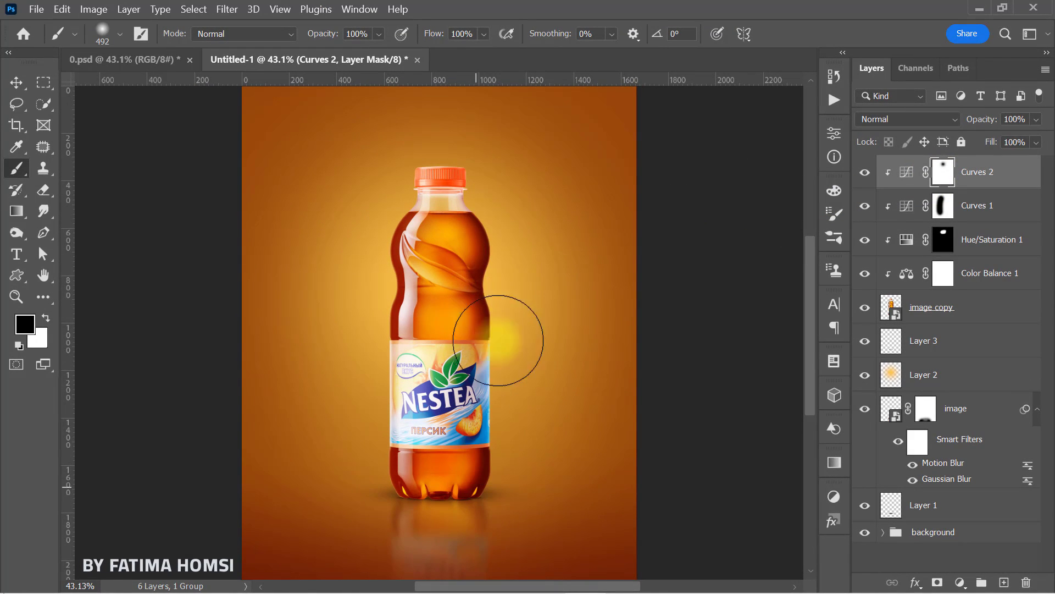
{"action": "left_click", "coordinate": [865, 173]}
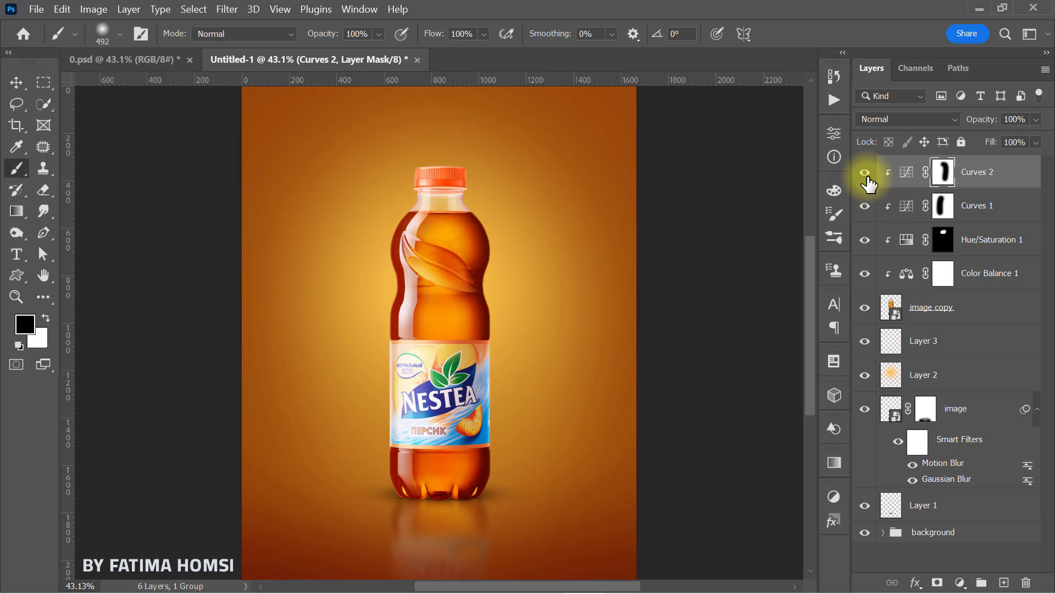
Step: Create a new empty layer above Curves 2 and clip it to the bottle with a clipping mask
{"action": "left_click", "coordinate": [1004, 582]}
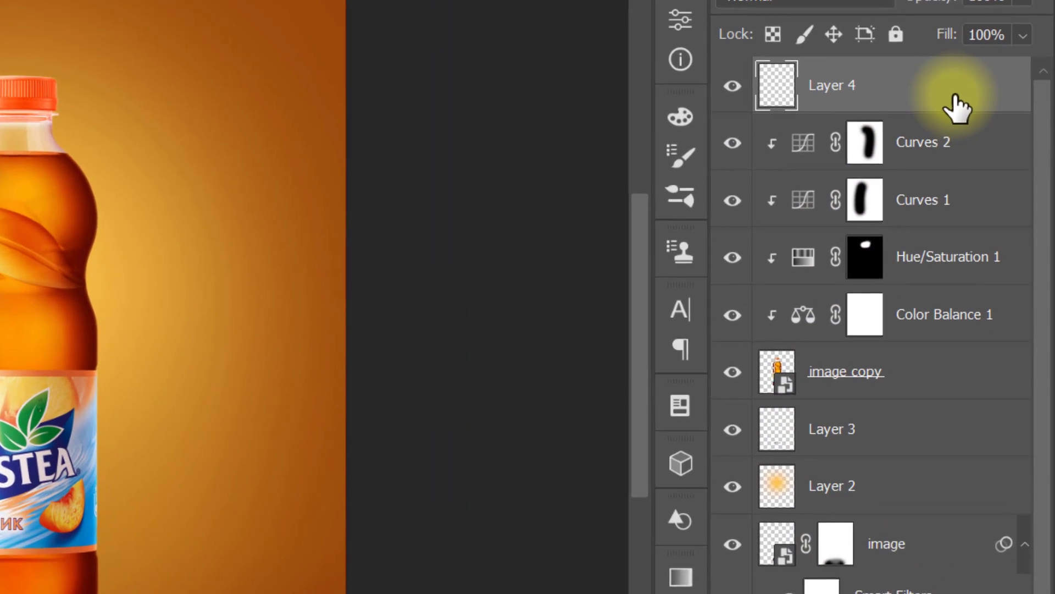
{"action": "right_click", "coordinate": [997, 182]}
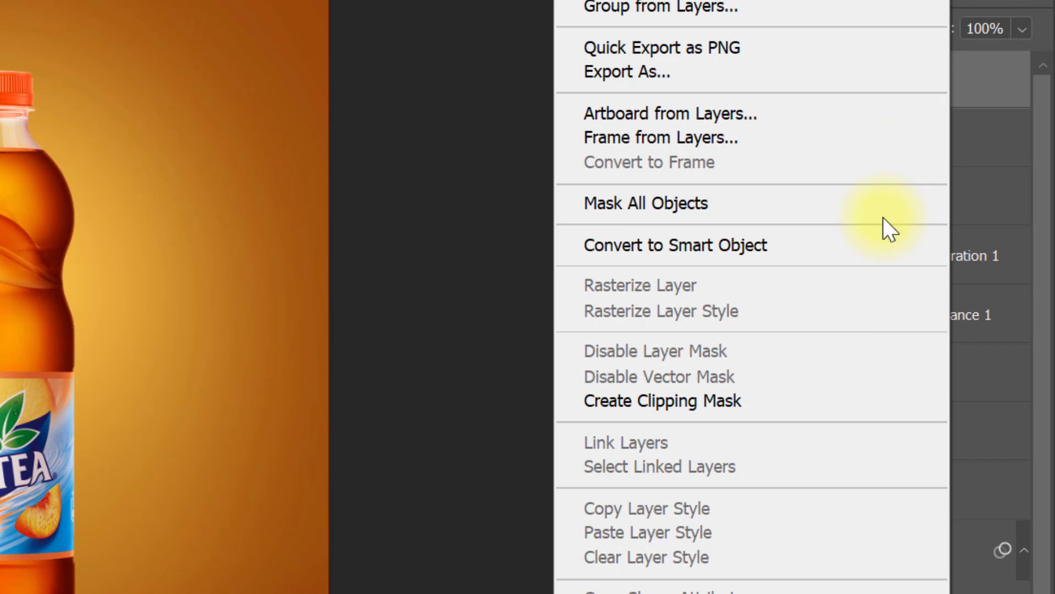
{"action": "left_click", "coordinate": [831, 400]}
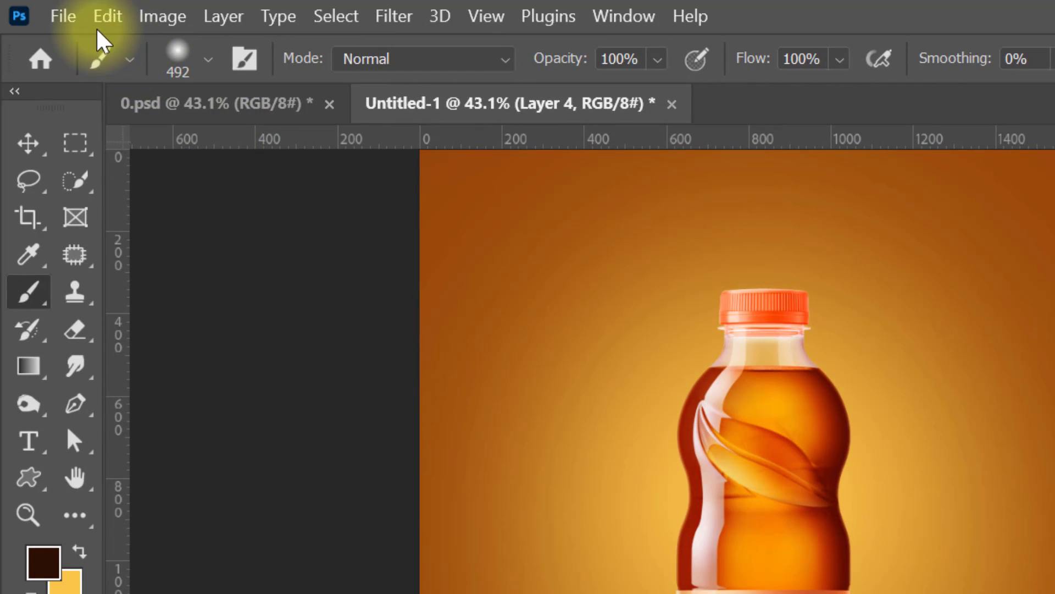
Step: Fill the new clipped layer with 50% Gray at 100% opacity and set its blend mode to Overlay
{"action": "left_click", "coordinate": [108, 17]}
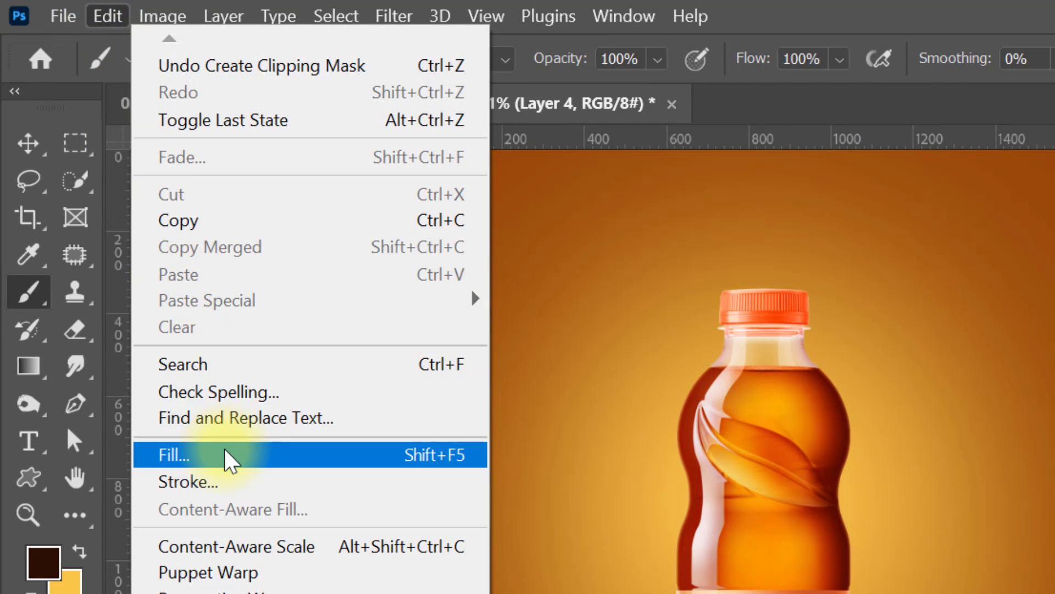
{"action": "left_click", "coordinate": [218, 462]}
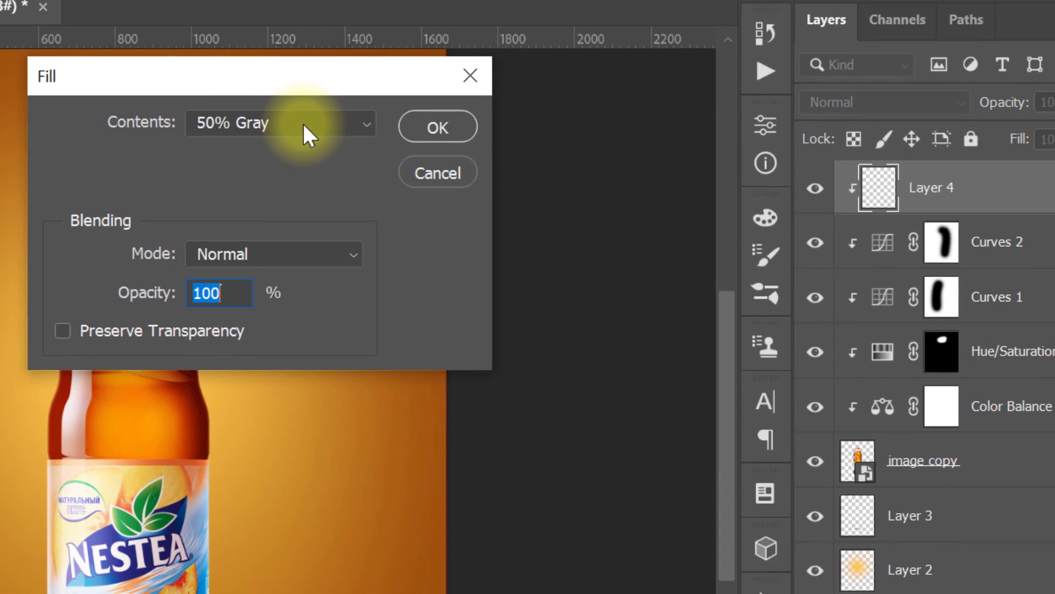
{"action": "left_click", "coordinate": [546, 164]}
{"action": "left_click", "coordinate": [267, 356]}
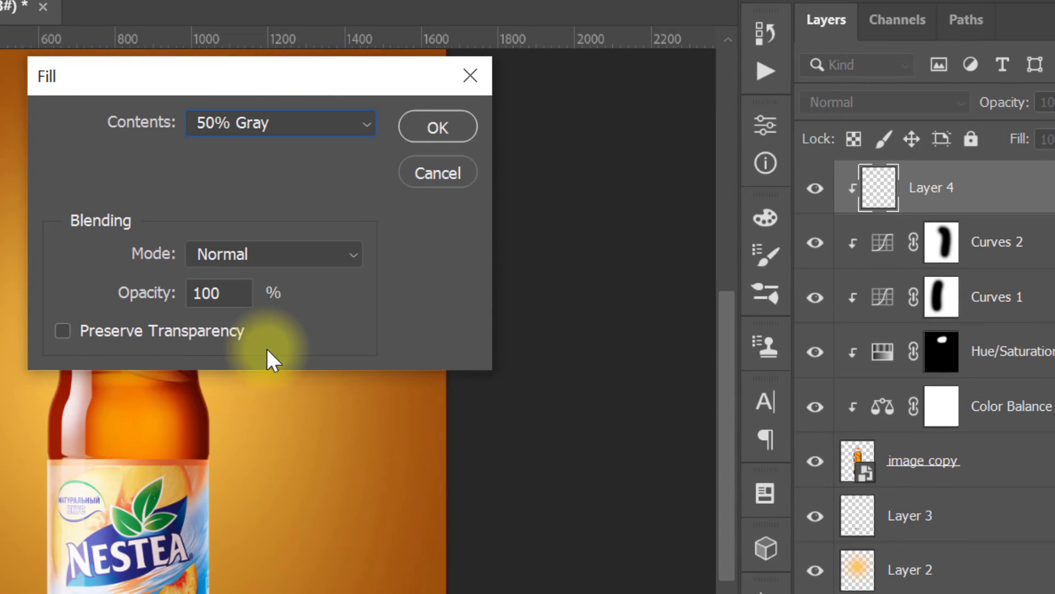
{"action": "left_click", "coordinate": [416, 123]}
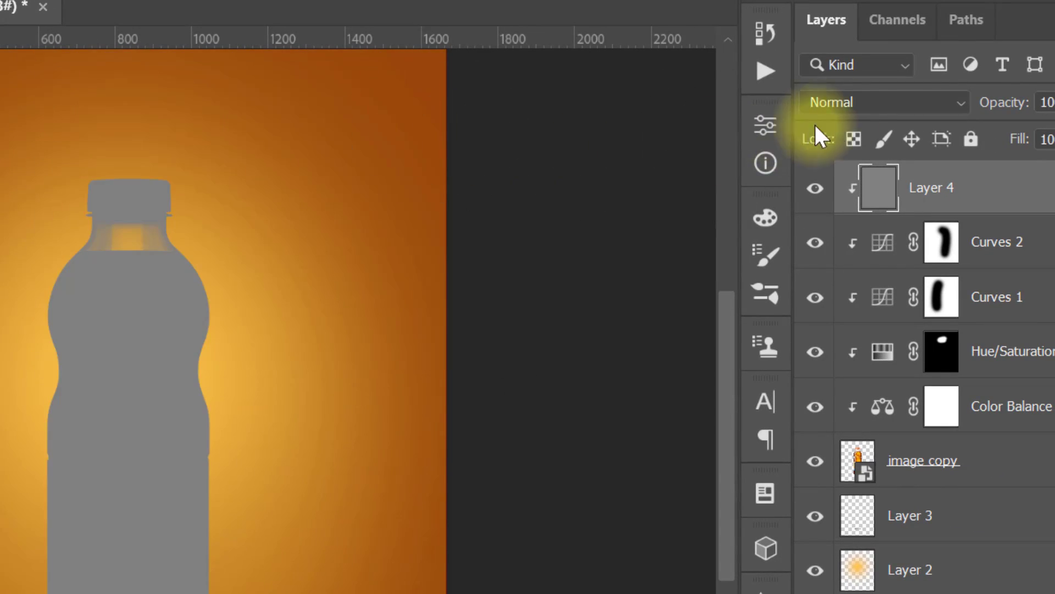
{"action": "left_click", "coordinate": [864, 108]}
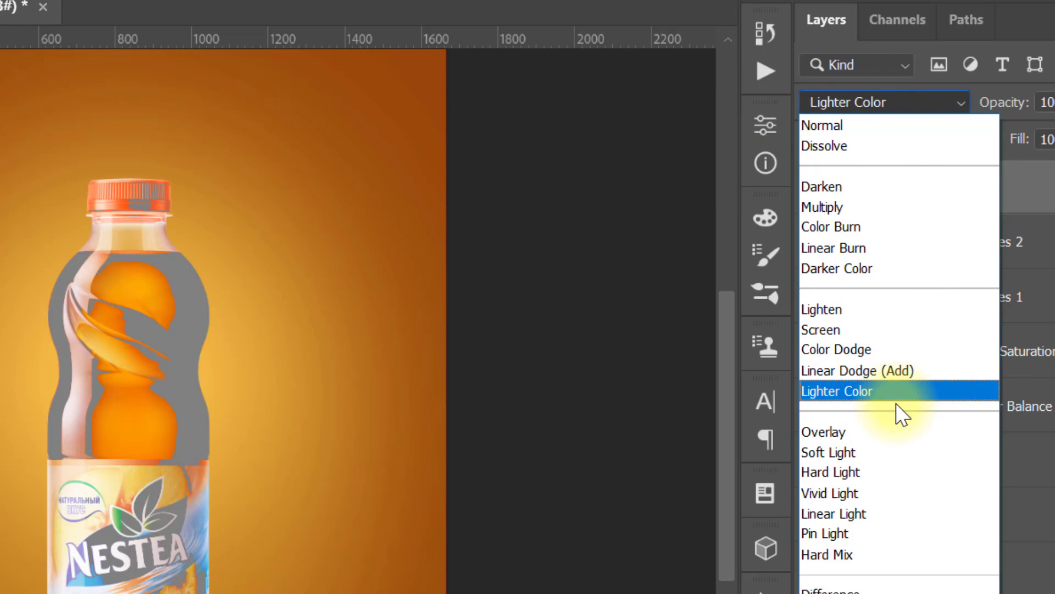
{"action": "left_click", "coordinate": [893, 430]}
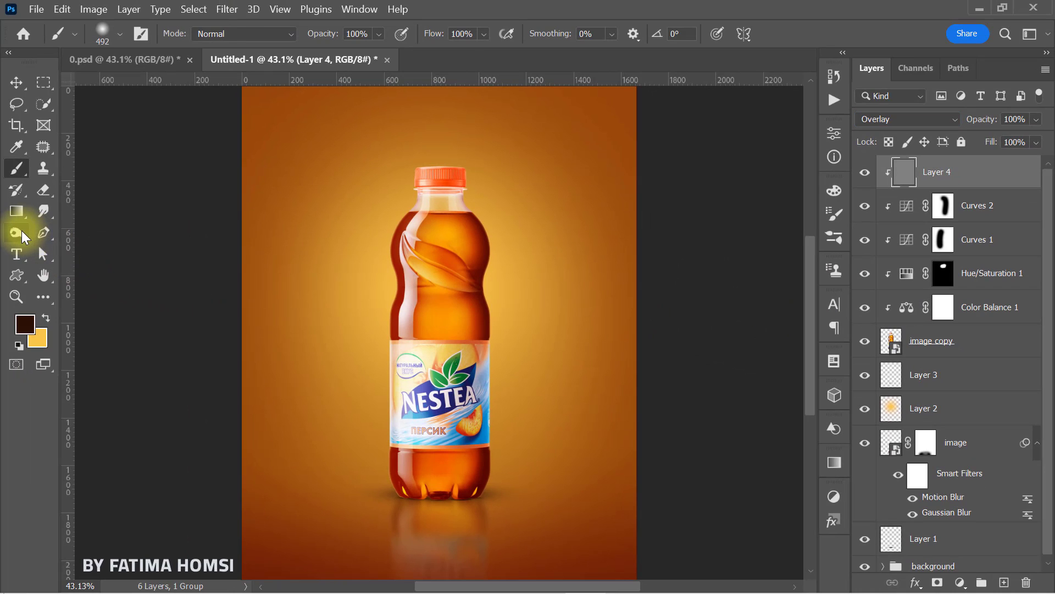
Step: Brighten the left side of the bottle on the gray layer with the Dodge tool at 323 px, Midtones range and 50% exposure
{"action": "right_click", "coordinate": [22, 236]}
{"action": "left_click", "coordinate": [62, 229]}
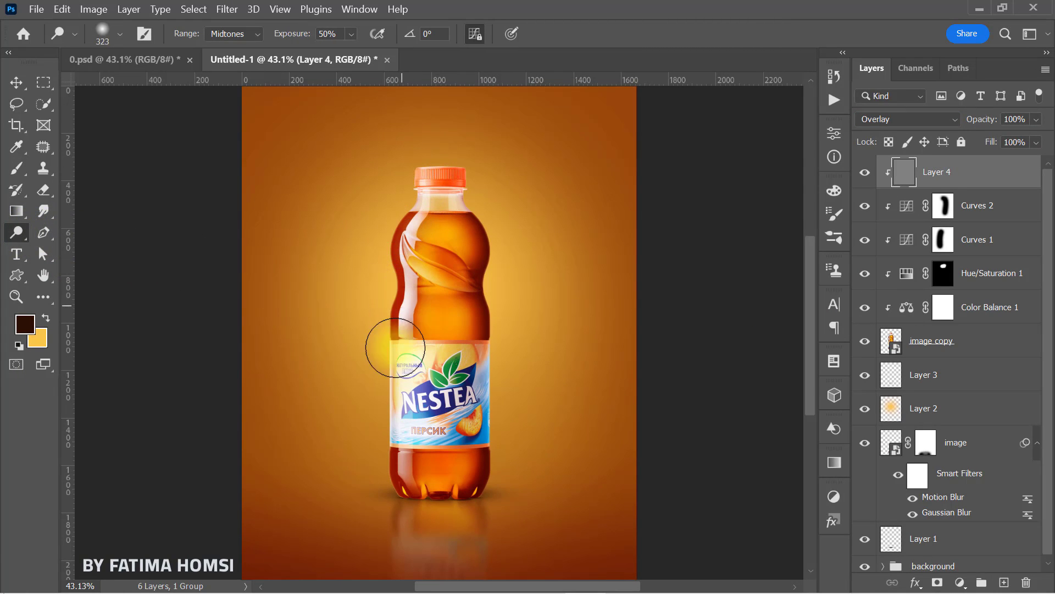
{"action": "mouse_move", "coordinate": [395, 347]}
{"action": "left_mouse_down"}
{"action": "mouse_move", "coordinate": [401, 471]}
{"action": "mouse_move", "coordinate": [389, 370]}
{"action": "mouse_move", "coordinate": [409, 208]}
{"action": "left_mouse_up"}
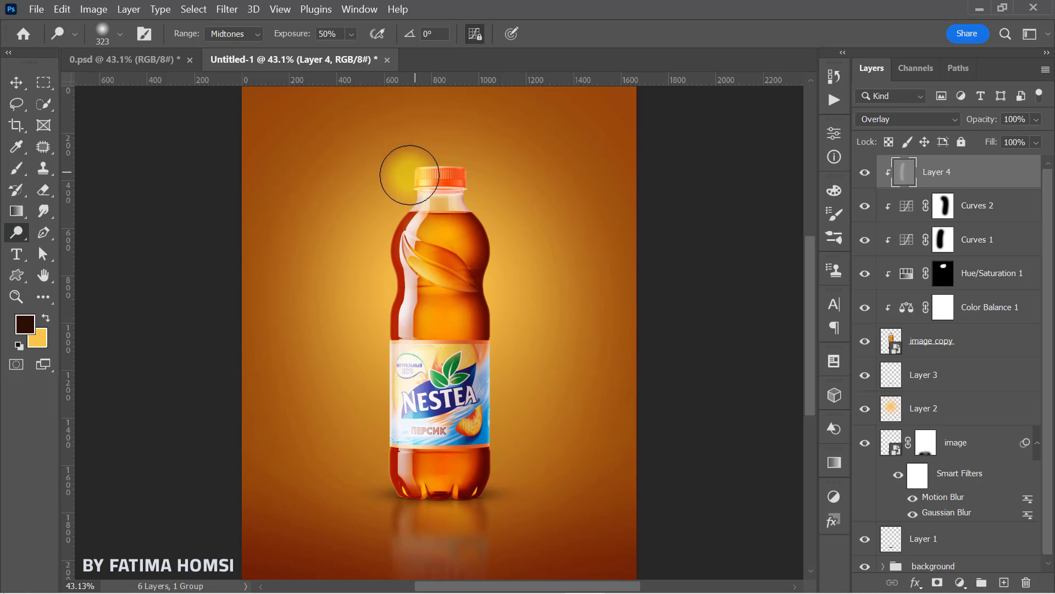
Step: Darken the right side of the bottle on the gray layer with the 400 px Burn tool (Midtones, 50% exposure) and compare the effect
{"action": "right_click", "coordinate": [17, 232]}
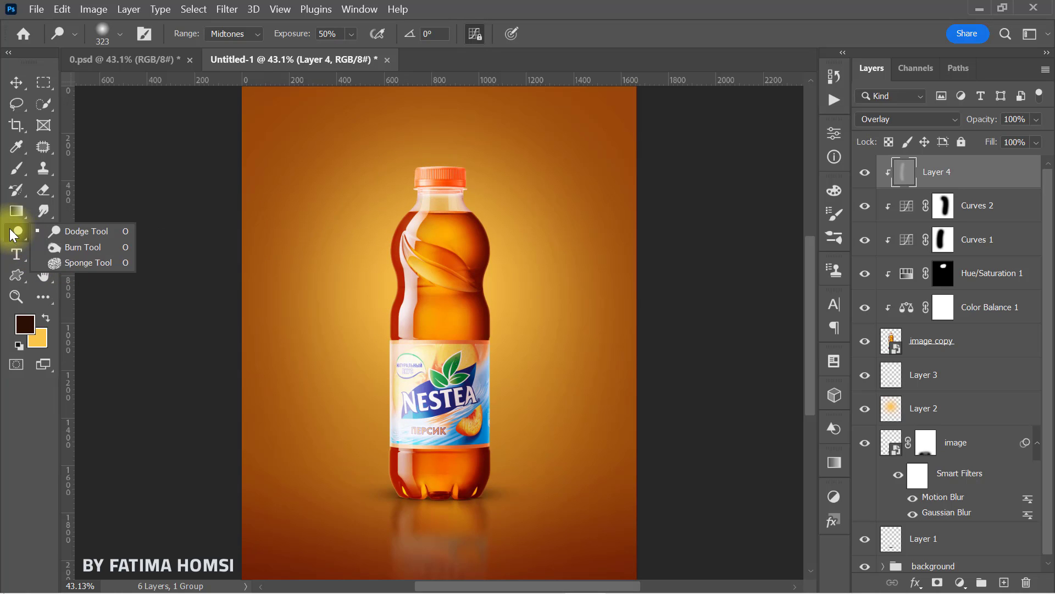
{"action": "left_click", "coordinate": [78, 248]}
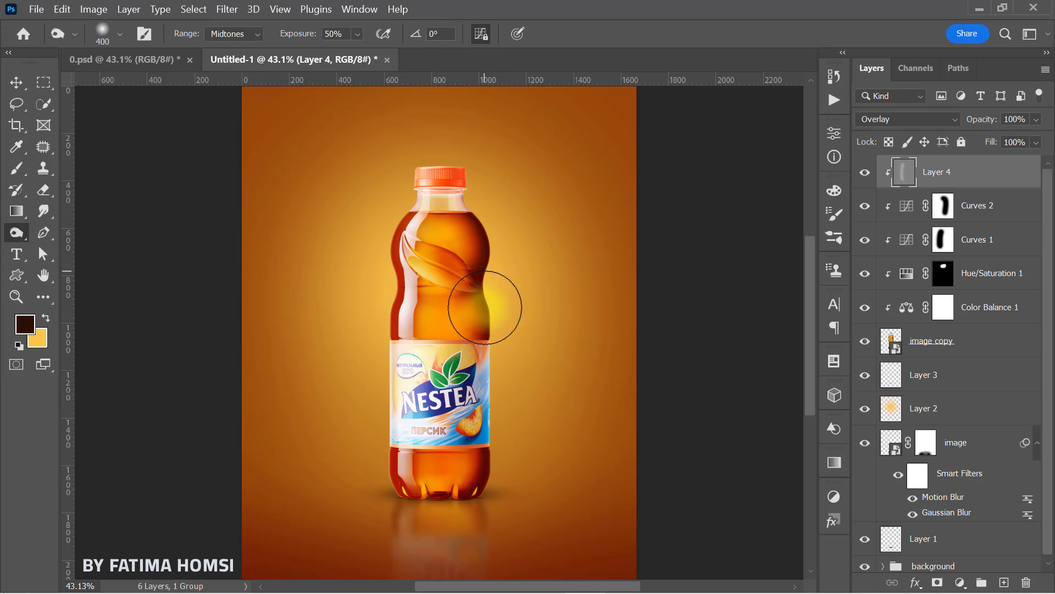
{"action": "left_click", "coordinate": [866, 175]}
{"action": "left_click", "coordinate": [867, 176]}
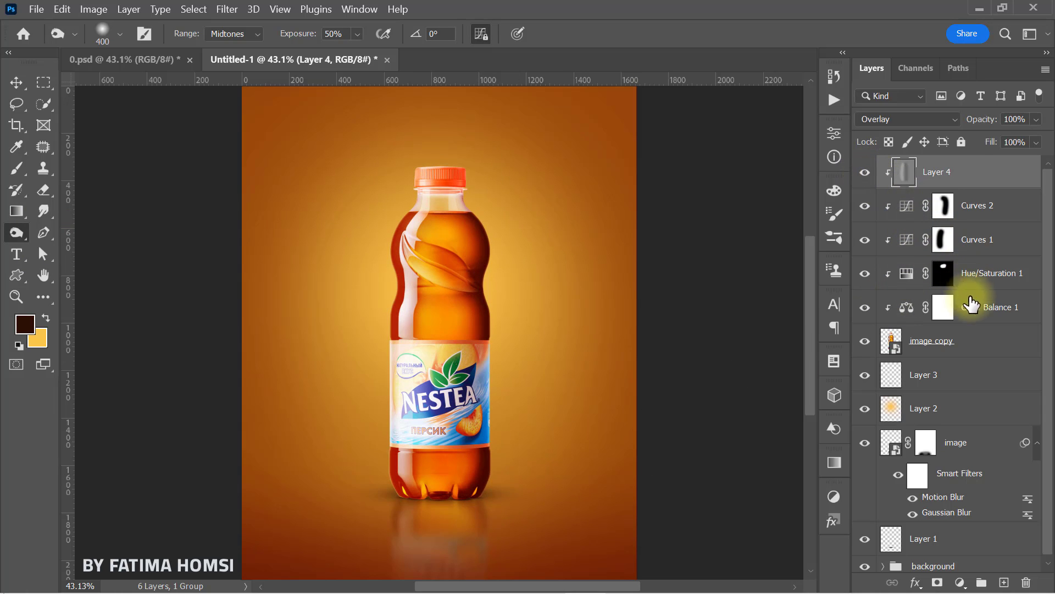
{"action": "left_click_drag", "start_coordinate": [1050, 375], "coordinate": [1050, 406]}
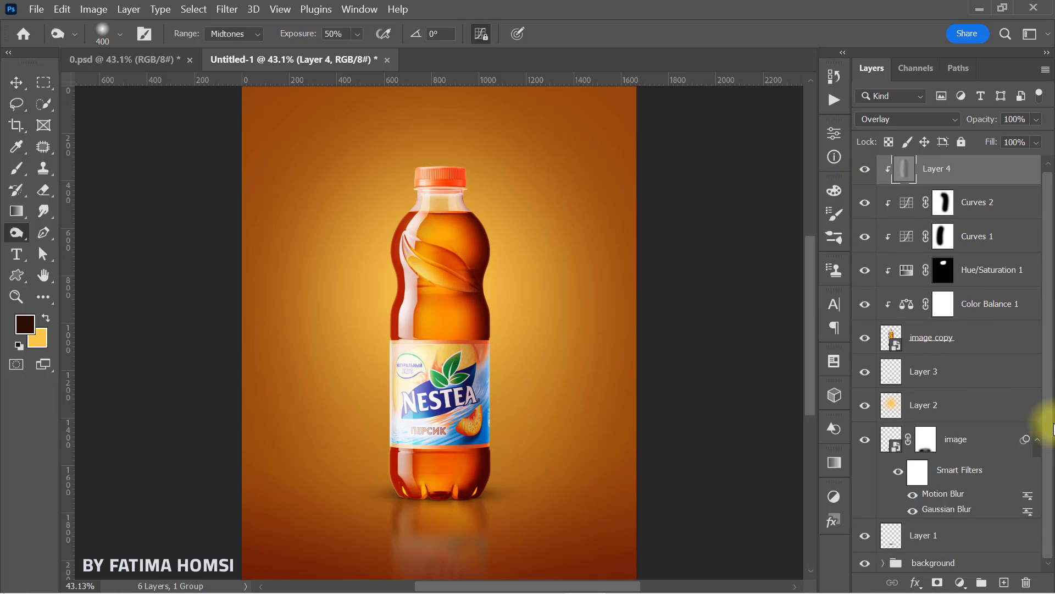
Step: Group all layers from Layer 4 down to Layer 1 and name the group "image"
{"action": "left_click", "coordinate": [962, 542], "text": "shift"}
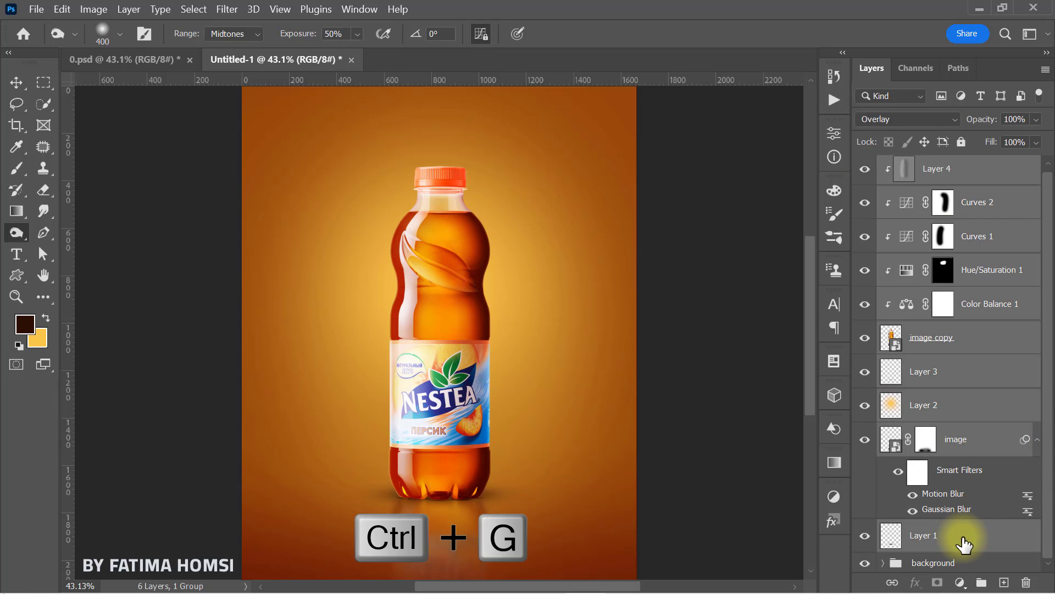
{"action": "key", "text": "ctrl+g"}
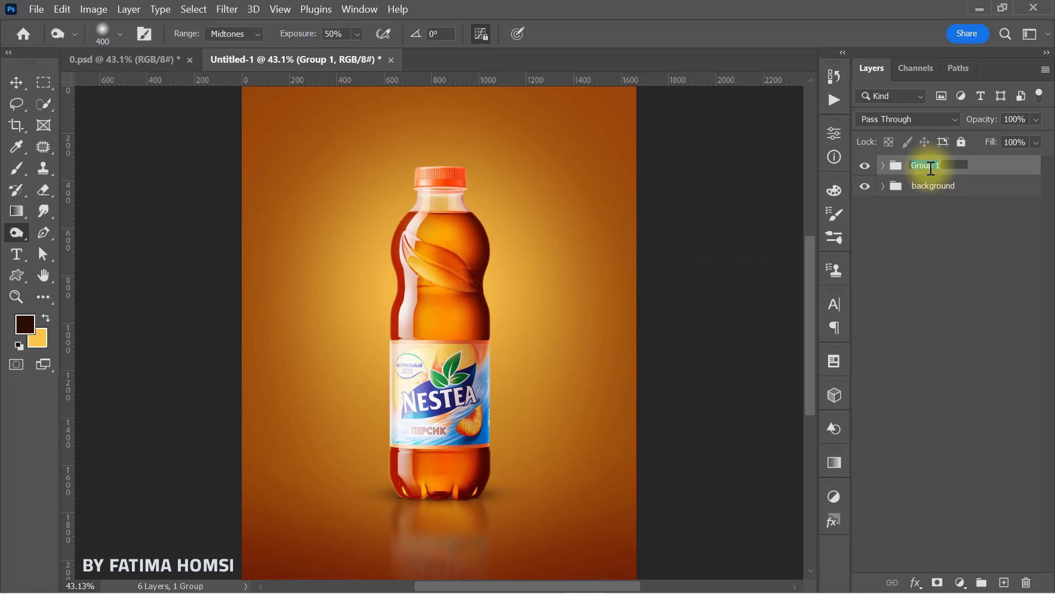
{"action": "key", "text": "BackSpace"}
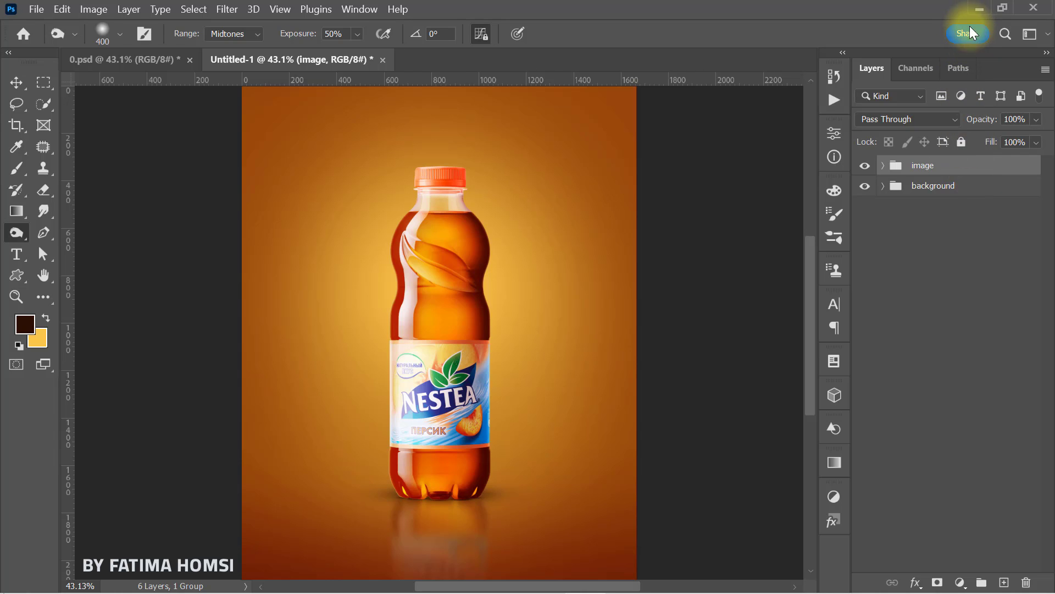
Step: Place the lens image from the ice tea folder, rotate it 90° and set its blend mode to Screen
{"action": "left_click", "coordinate": [975, 9]}
{"action": "left_click_drag", "start_coordinate": [681, 138], "coordinate": [480, 404]}
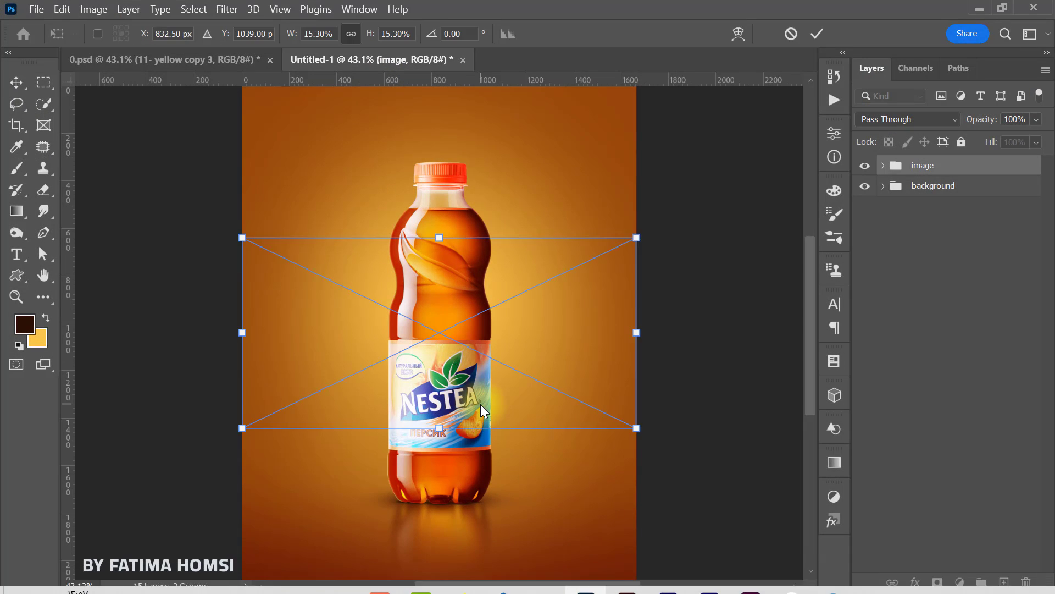
{"action": "left_click_drag", "start_coordinate": [506, 222], "coordinate": [586, 344]}
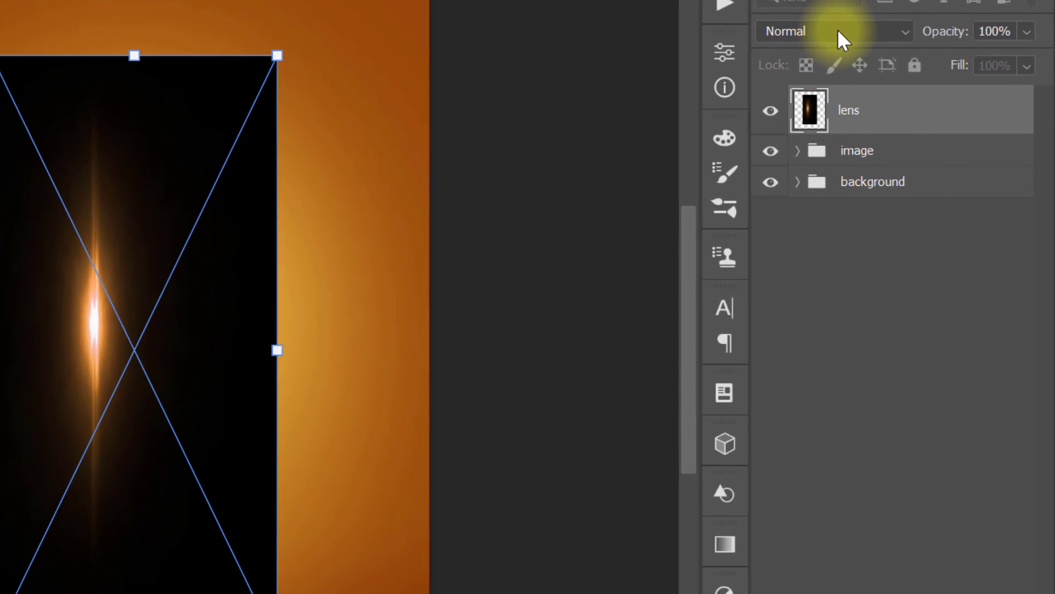
{"action": "left_click", "coordinate": [904, 113]}
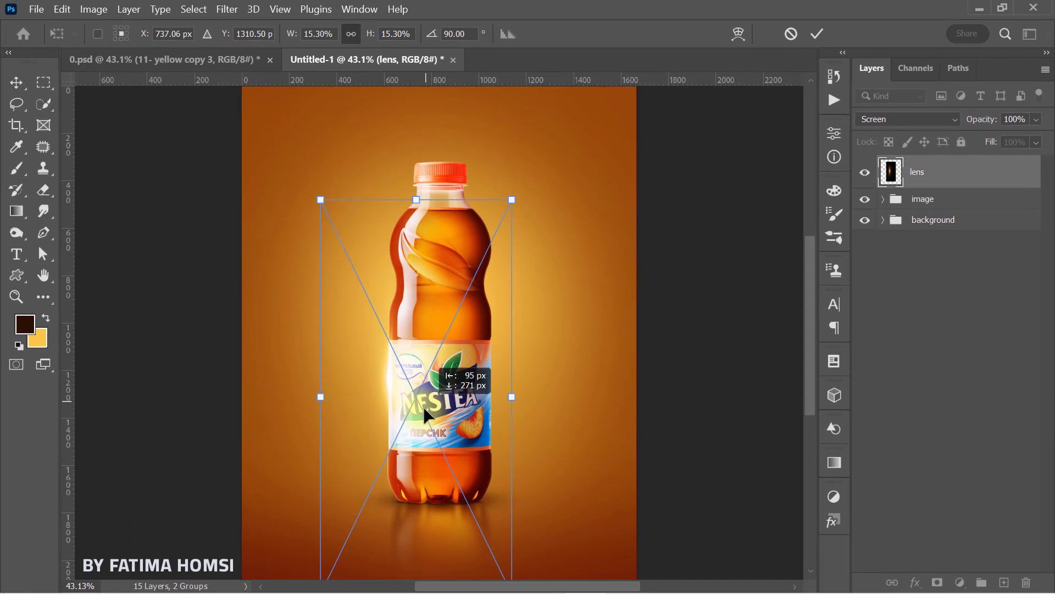
Step: Position the lens flare against the left edge of the bottle's label and commit the placement
{"action": "left_click_drag", "start_coordinate": [107, 445], "coordinate": [113, 484]}
{"action": "left_click_drag", "start_coordinate": [427, 425], "coordinate": [425, 420]}
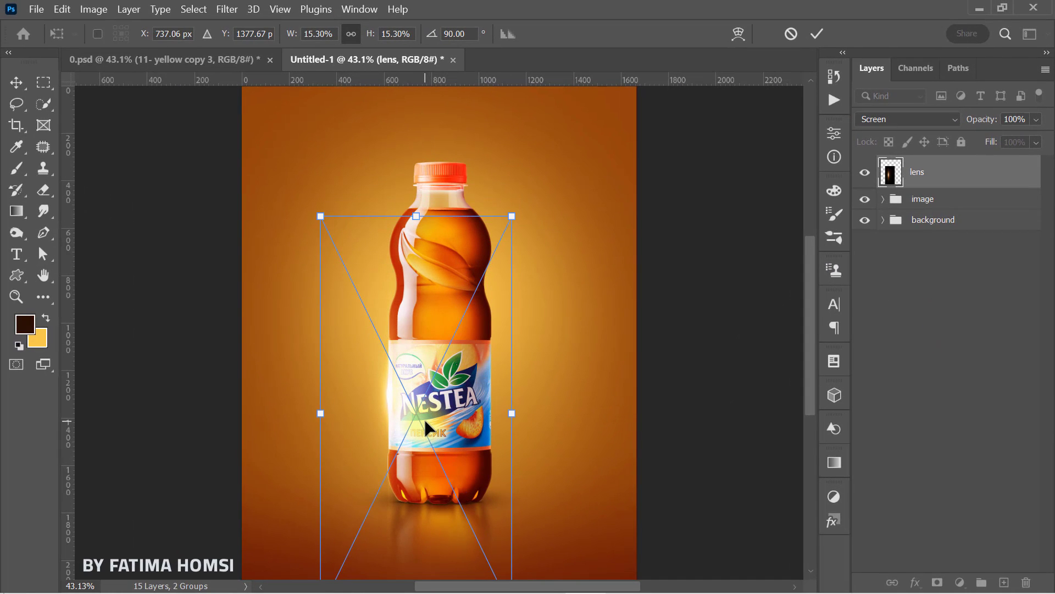
{"action": "left_click", "coordinate": [814, 34]}
Step: Duplicate the lens flare layer and move the copy up to the bottle's left shoulder
{"action": "key", "text": "ctrl+j"}
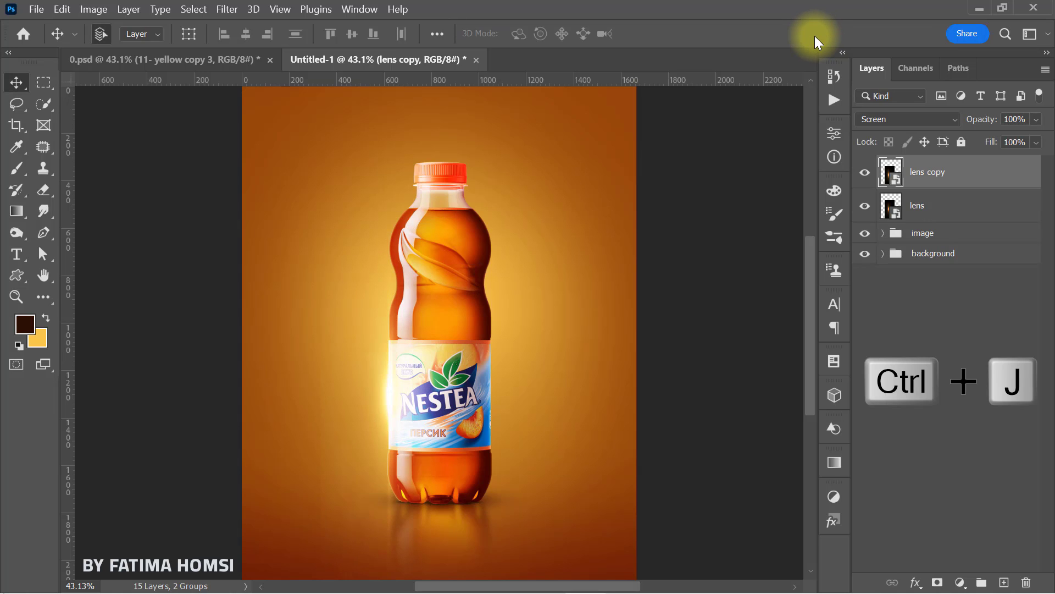
{"action": "key", "text": "ctrl+t"}
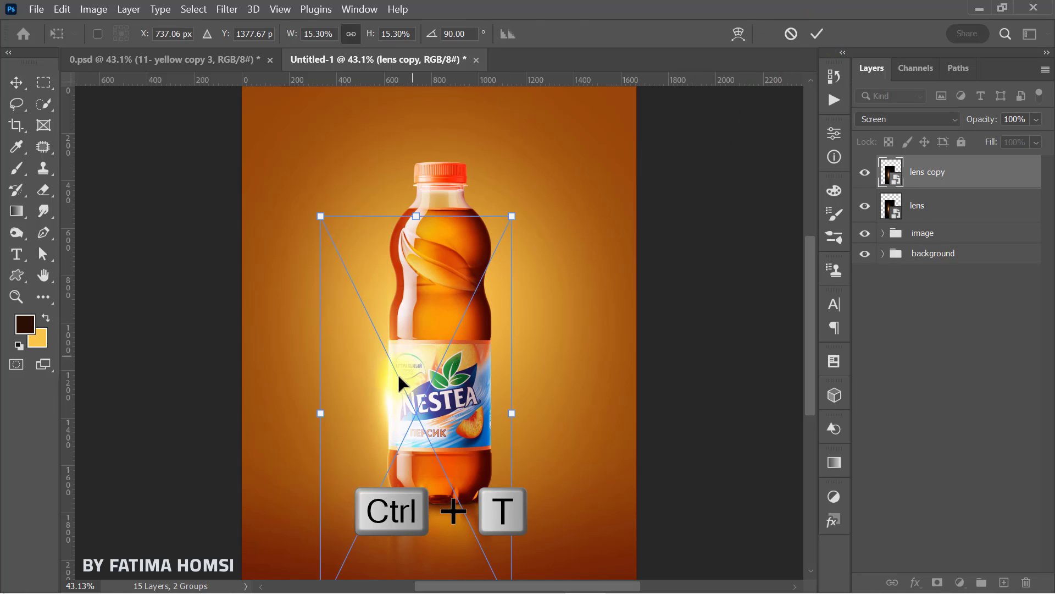
{"action": "left_click_drag", "start_coordinate": [397, 370], "coordinate": [392, 233]}
Step: Warp the copied flare into a curve that bows outward like the bottle's left shoulder
{"action": "right_click", "coordinate": [391, 233]}
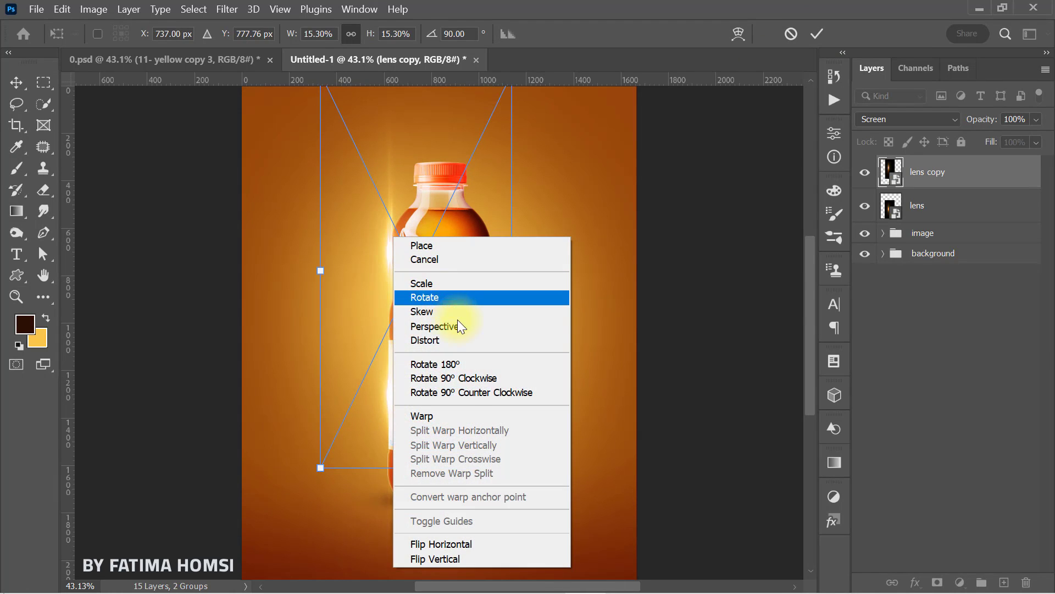
{"action": "left_click", "coordinate": [458, 418]}
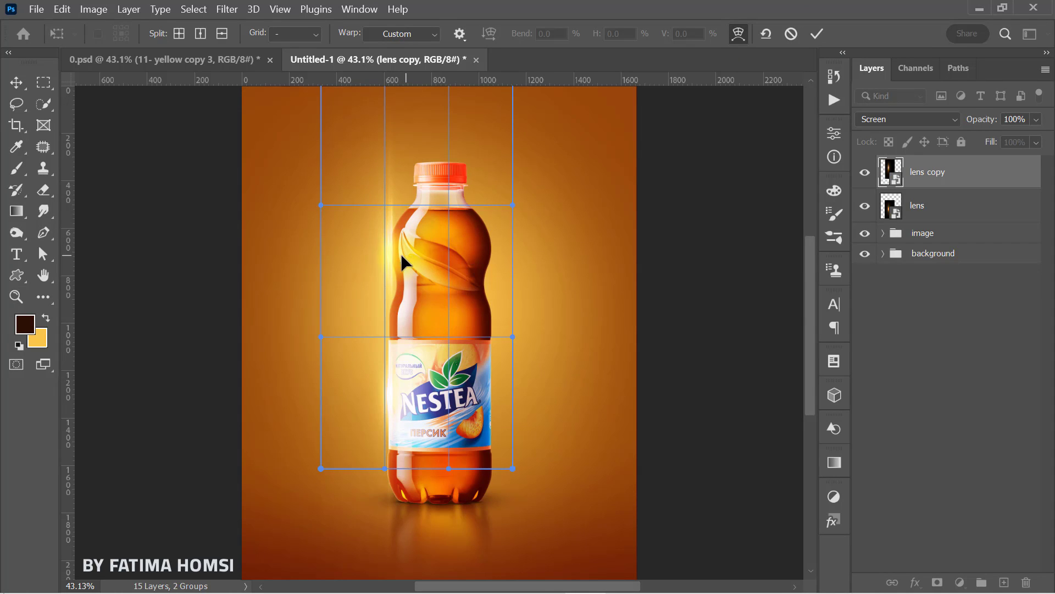
{"action": "left_click_drag", "start_coordinate": [404, 263], "coordinate": [381, 252]}
{"action": "left_click_drag", "start_coordinate": [401, 170], "coordinate": [384, 246]}
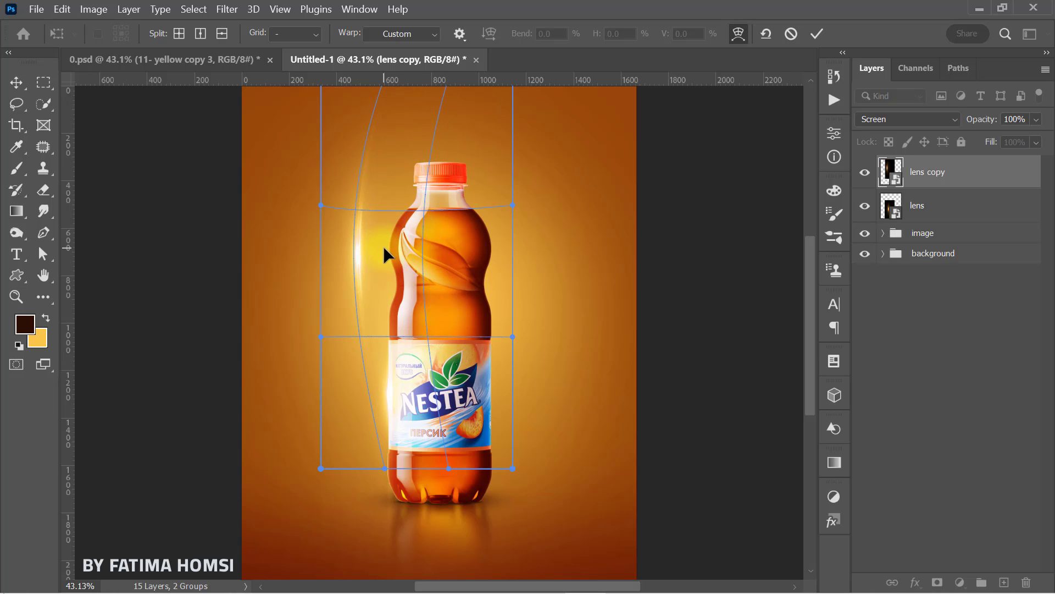
{"action": "left_click", "coordinate": [816, 34]}
Step: Scale the warped flare copy down to about 26% and fit it against the bottle's left shoulder
{"action": "key", "text": "ctrl+t"}
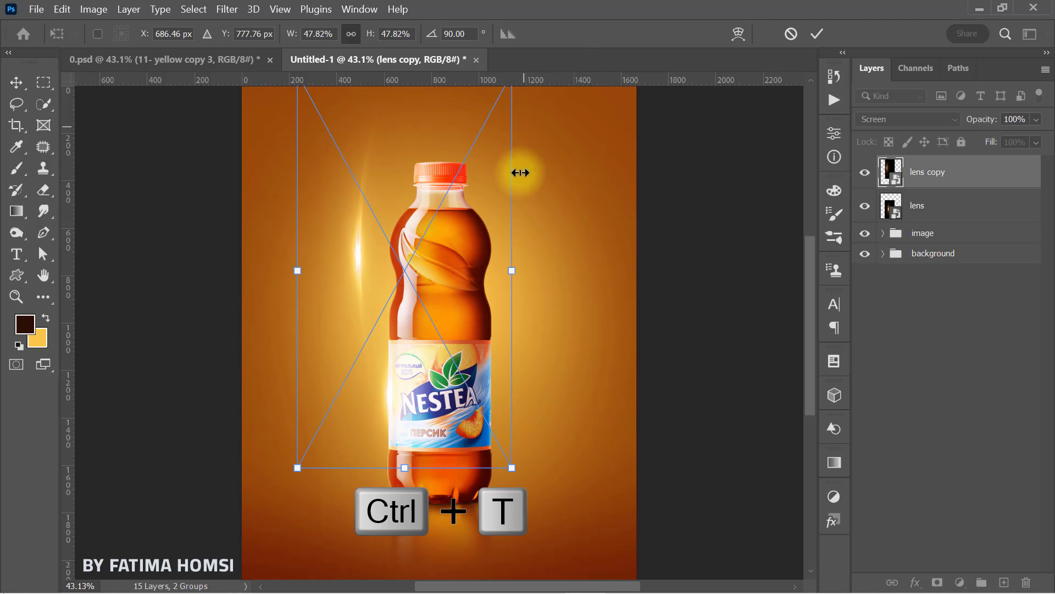
{"action": "left_click_drag", "start_coordinate": [514, 271], "coordinate": [434, 233]}
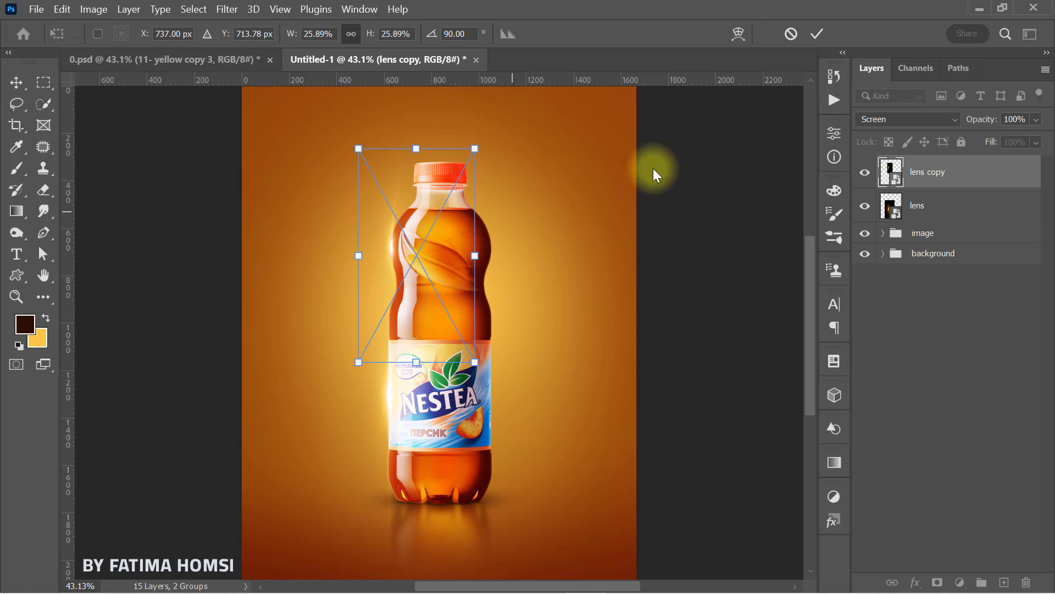
{"action": "left_click", "coordinate": [816, 34]}
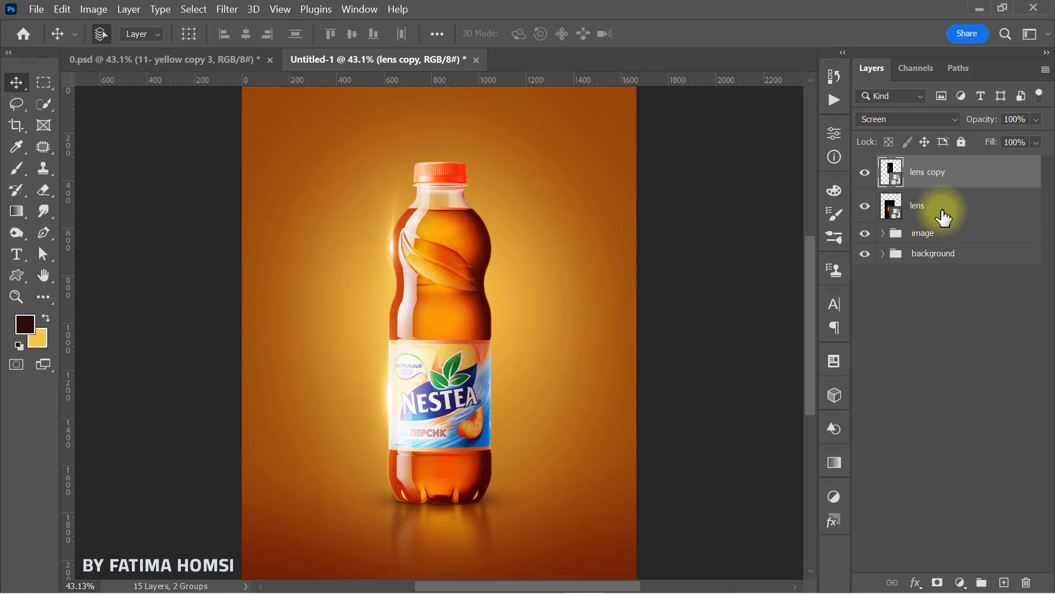
Step: Add a layer mask to lens copy and paint black with a 257 px soft brush to hide the flare's overlap on the bottle
{"action": "left_click", "coordinate": [936, 583]}
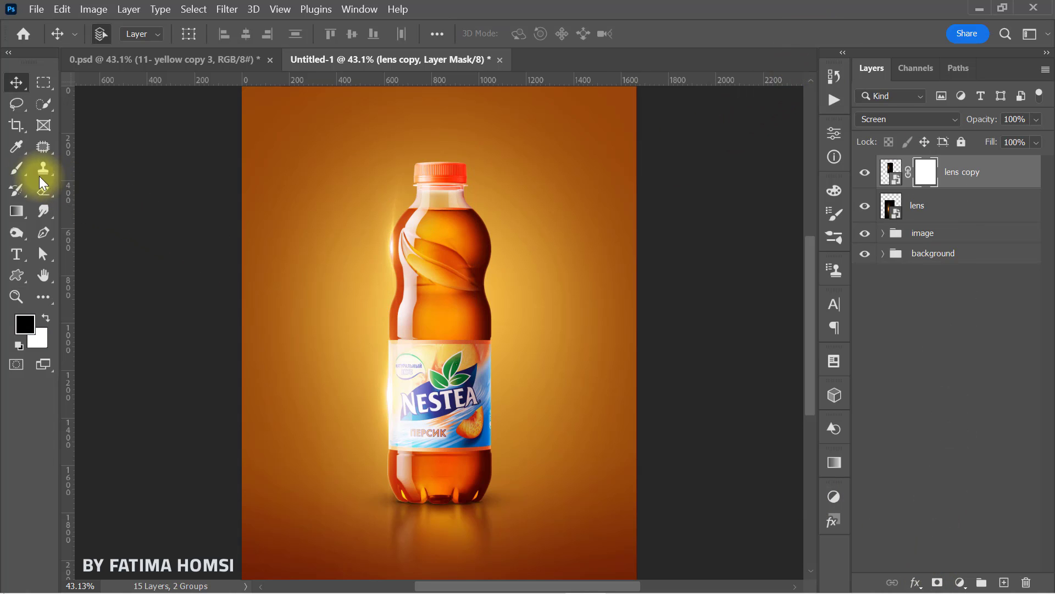
{"action": "left_click", "coordinate": [16, 168]}
{"action": "left_click", "coordinate": [23, 322]}
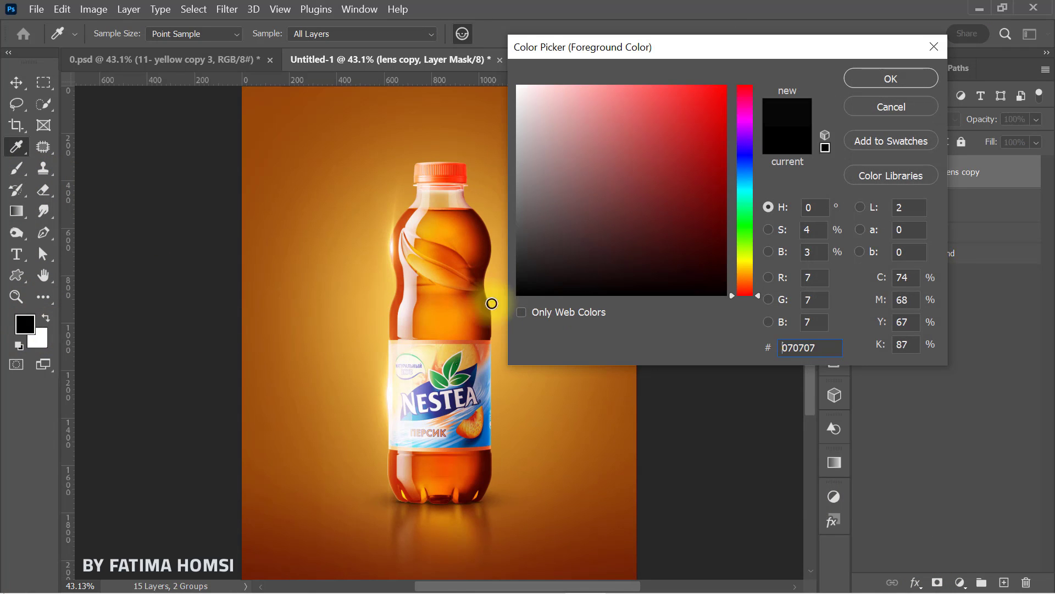
{"action": "left_click", "coordinate": [857, 80]}
{"action": "mouse_move", "coordinate": [417, 165]}
{"action": "left_mouse_down"}
{"action": "mouse_move", "coordinate": [406, 160]}
{"action": "mouse_move", "coordinate": [408, 185]}
{"action": "left_mouse_up"}
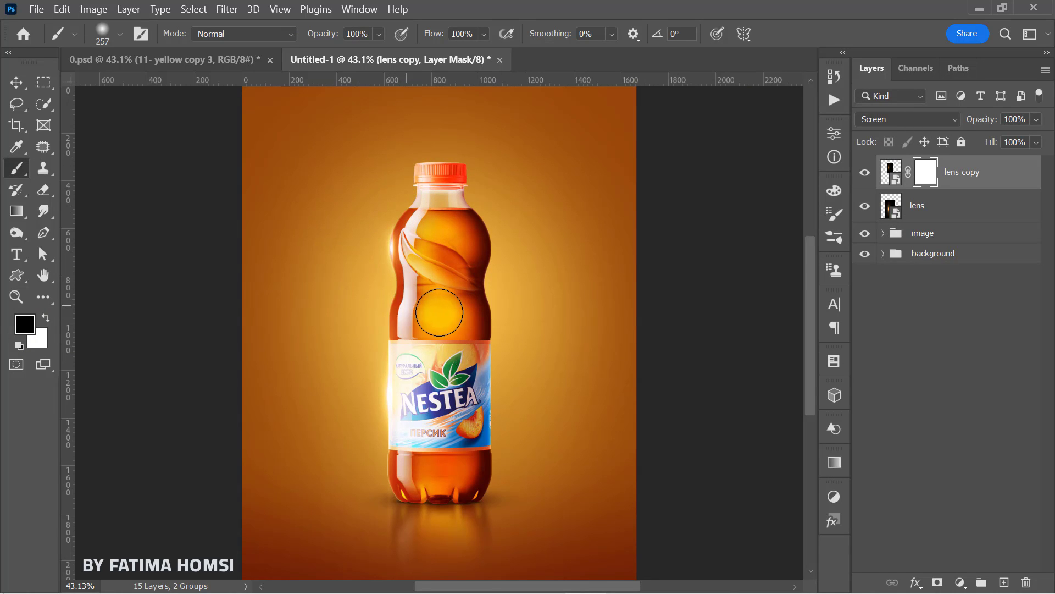
Step: Add a layer mask to the lens layer and paint out the flare where it spills over the bottle's label
{"action": "left_click", "coordinate": [963, 209]}
{"action": "left_click", "coordinate": [937, 579]}
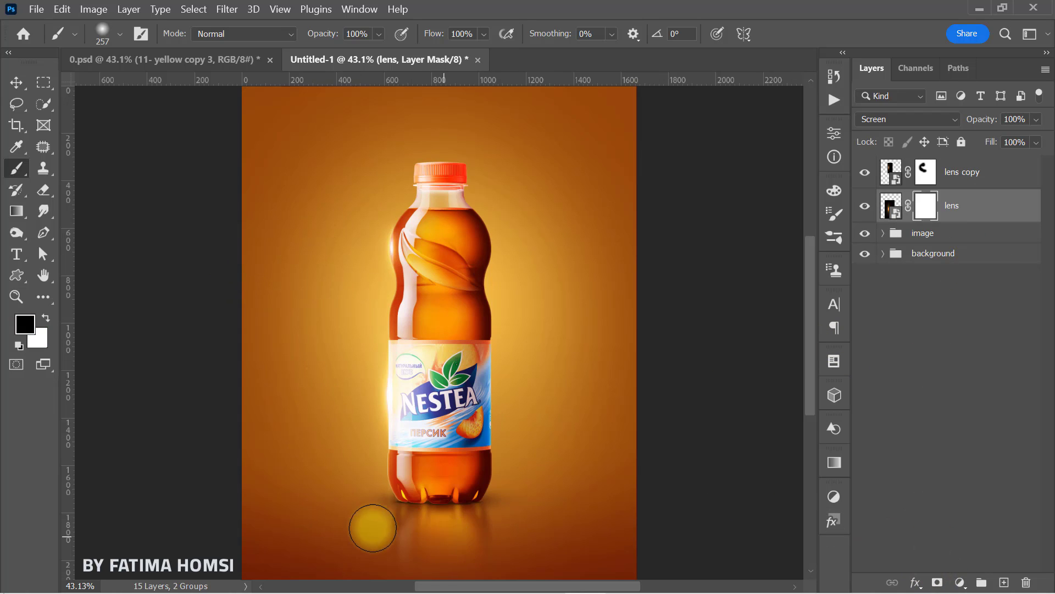
{"action": "left_click_drag", "start_coordinate": [419, 332], "coordinate": [334, 286]}
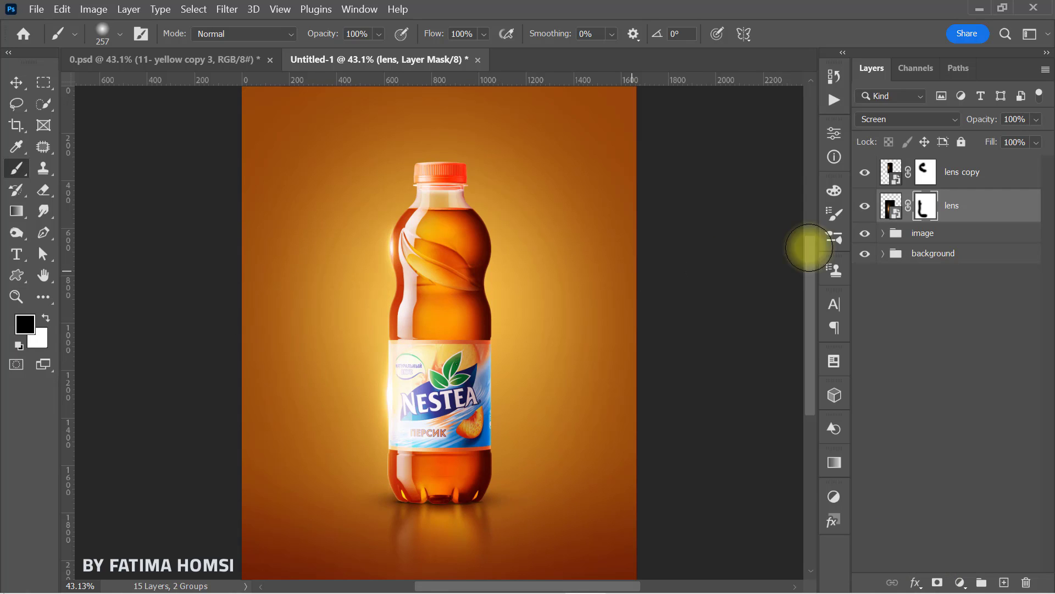
Step: Nudge the lens copy flare with the Move tool so it sits on the bottle's left shoulder edge
{"action": "left_click", "coordinate": [890, 172]}
{"action": "left_click", "coordinate": [432, 287]}
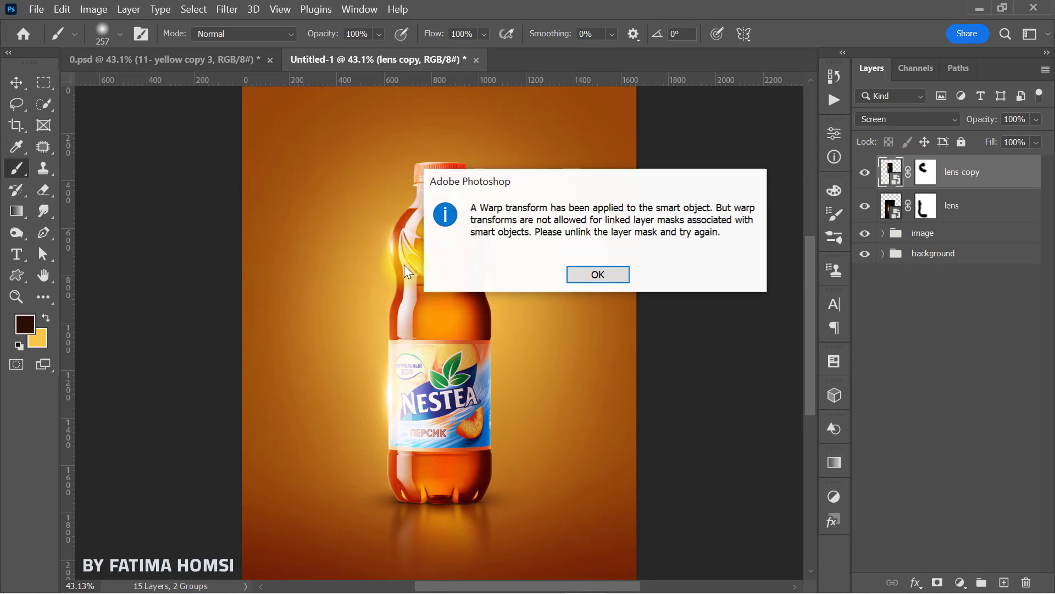
{"action": "left_click", "coordinate": [589, 269]}
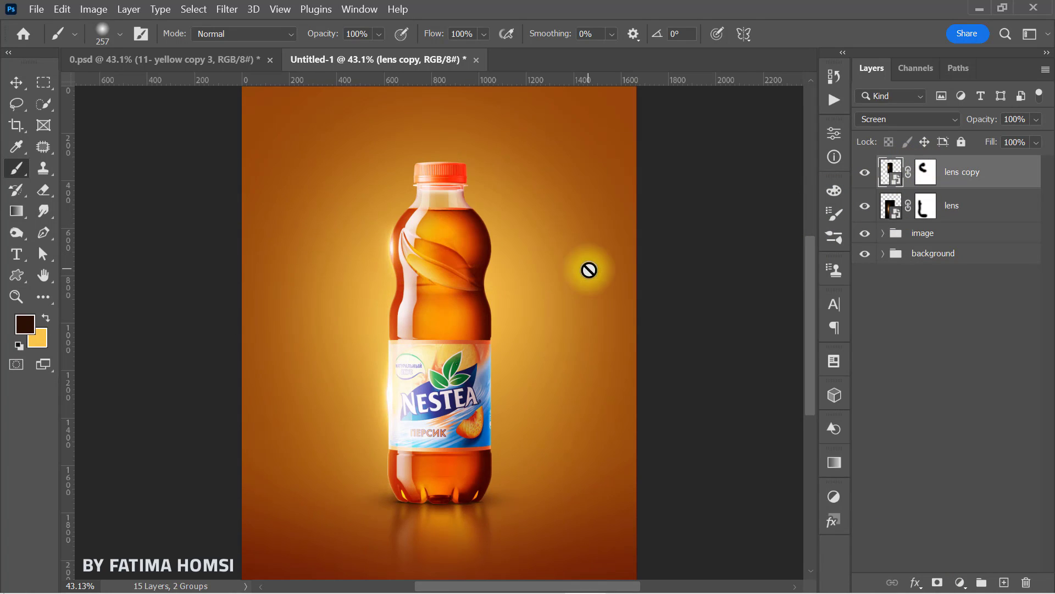
{"action": "left_click", "coordinate": [16, 82]}
{"action": "left_click_drag", "start_coordinate": [392, 247], "coordinate": [396, 273]}
{"action": "scroll", "coordinate": [388, 236], "scroll_direction": "up", "scroll_amount": 10}
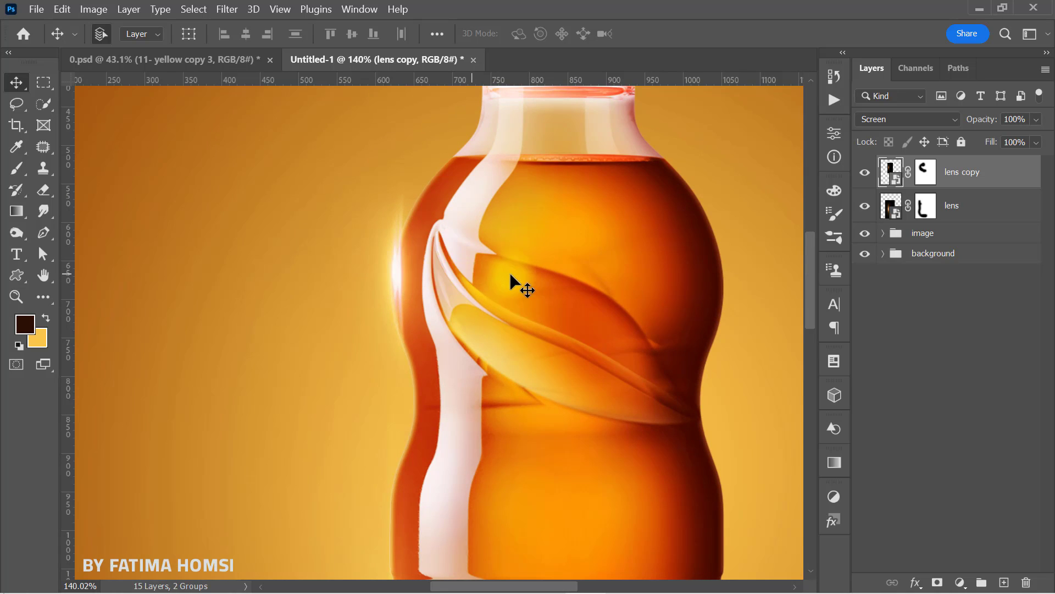
{"action": "scroll", "coordinate": [514, 279], "scroll_direction": "down", "scroll_amount": 10}
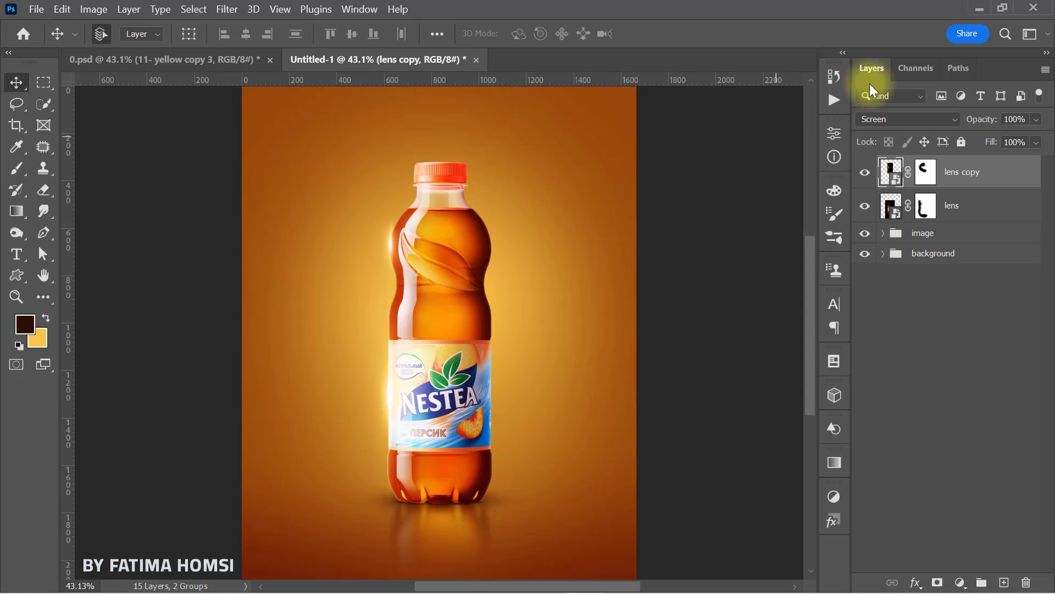
Step: Place the lens 2 image, rotate it -90° and set its blend mode to Screen
{"action": "left_click", "coordinate": [978, 11]}
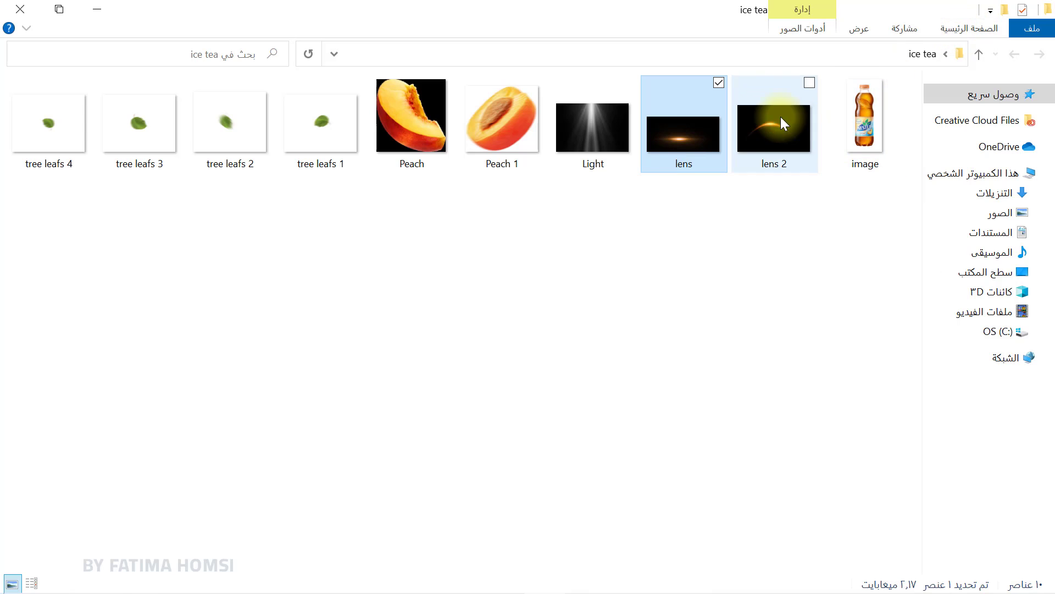
{"action": "left_click_drag", "start_coordinate": [763, 120], "coordinate": [495, 431]}
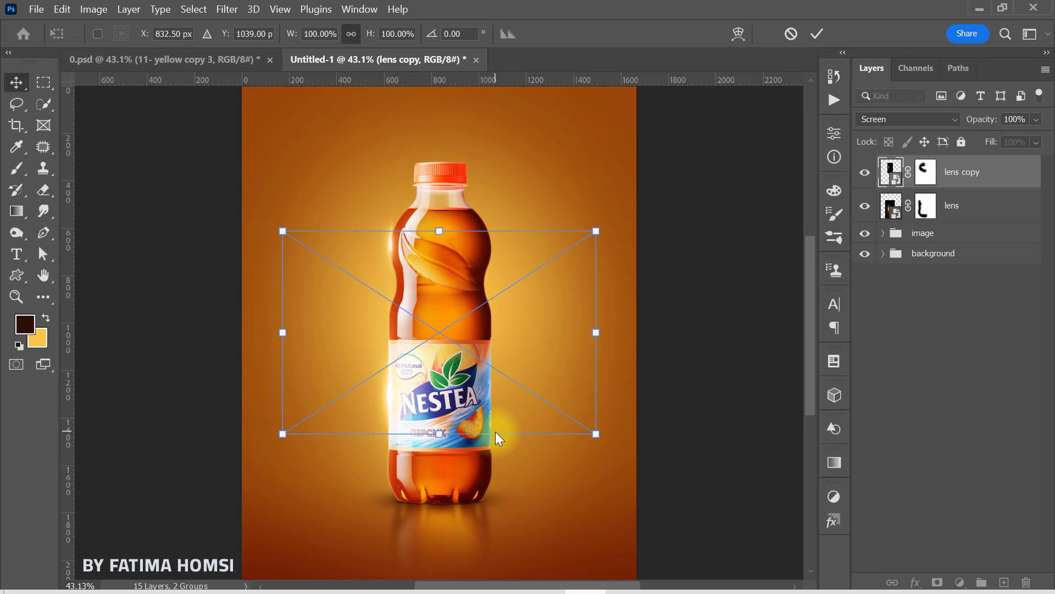
{"action": "left_click_drag", "start_coordinate": [645, 308], "coordinate": [450, 141]}
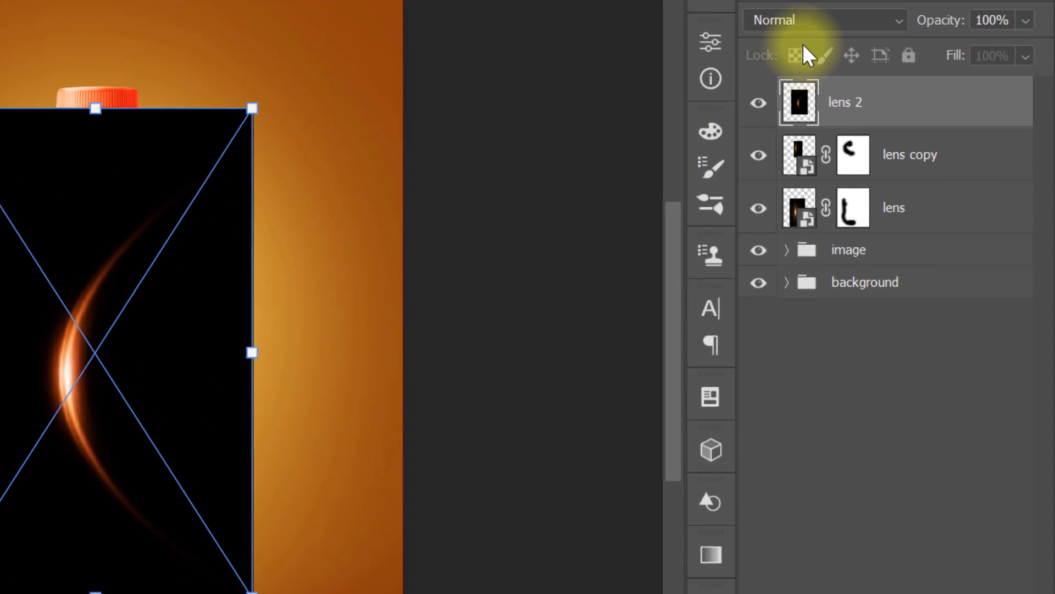
{"action": "left_click", "coordinate": [902, 120]}
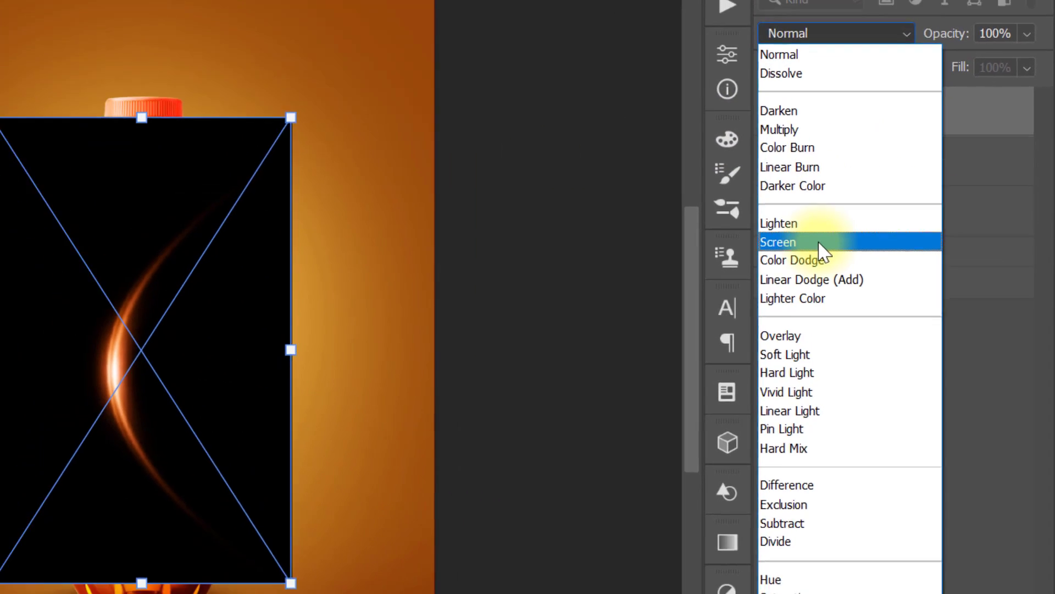
{"action": "left_click", "coordinate": [808, 241]}
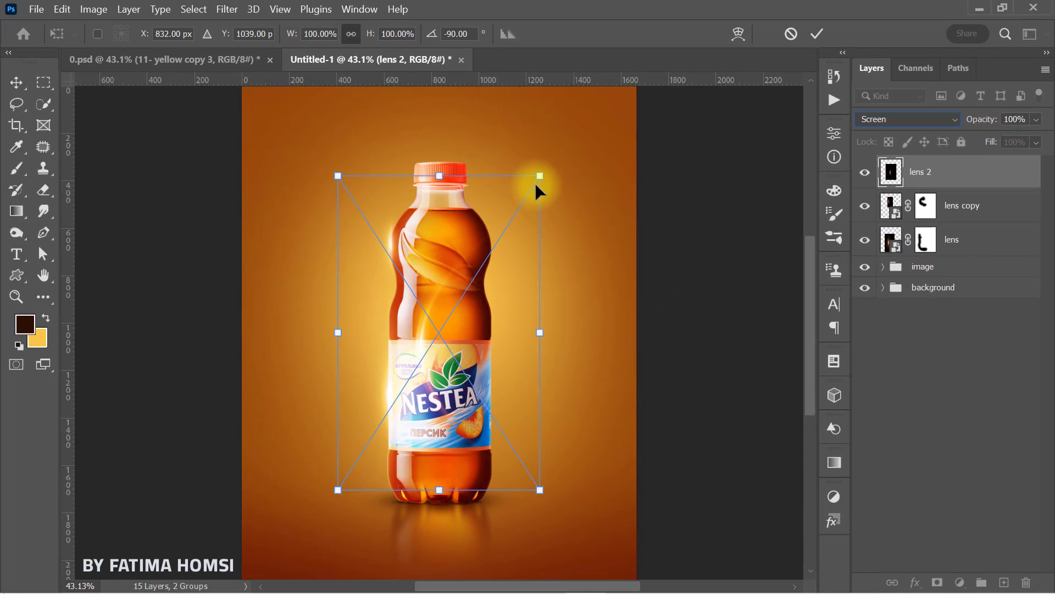
Step: Scale the lens 2 flare to about 54% and position its arc along the bottle's left shoulder
{"action": "left_click_drag", "start_coordinate": [540, 176], "coordinate": [514, 216]}
{"action": "left_click_drag", "start_coordinate": [428, 315], "coordinate": [393, 219]}
{"action": "left_click_drag", "start_coordinate": [473, 122], "coordinate": [455, 148]}
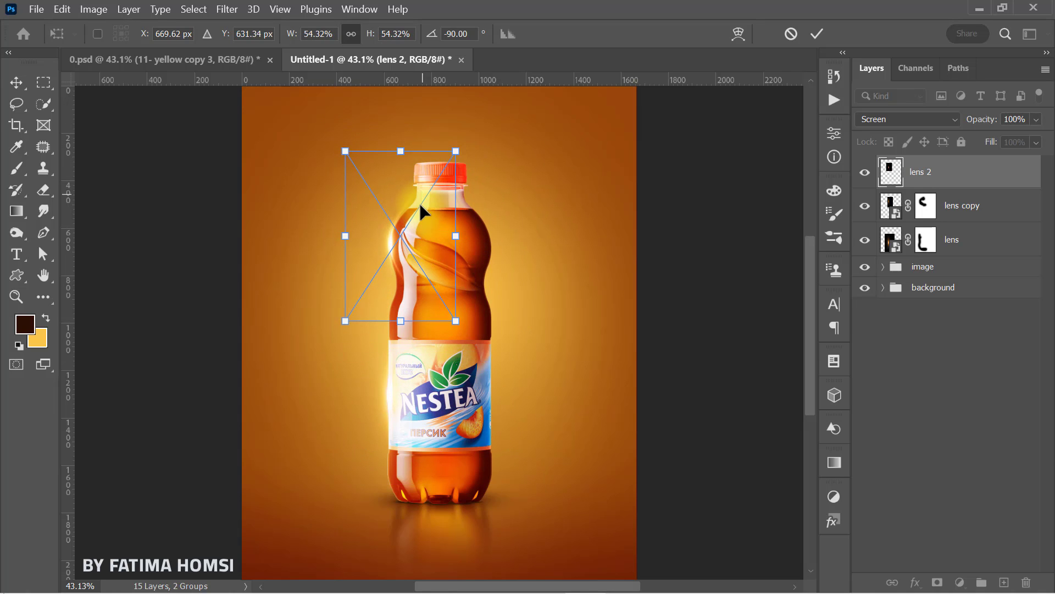
{"action": "left_click", "coordinate": [816, 36]}
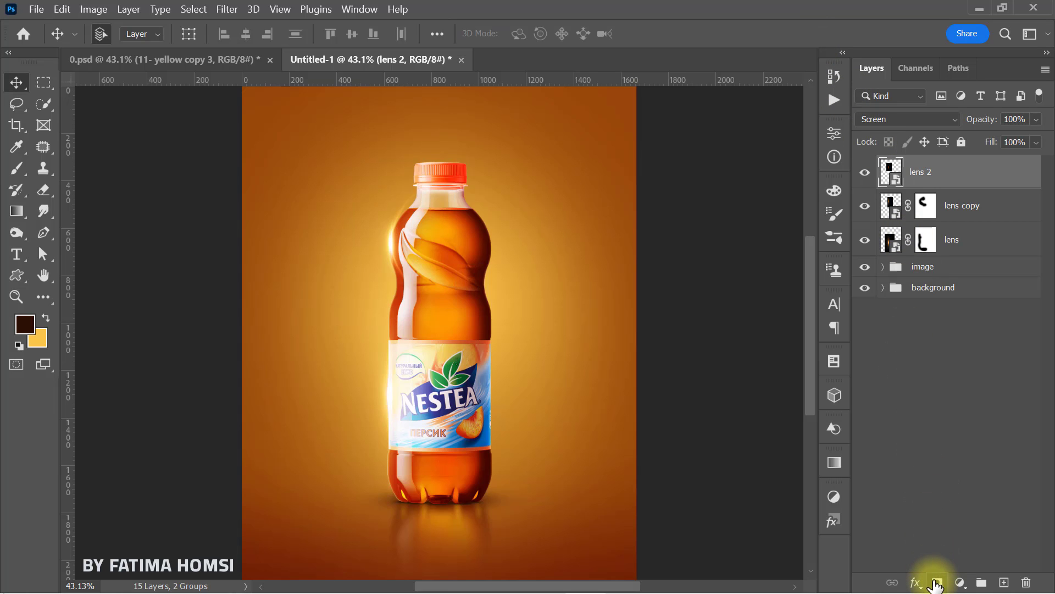
Step: Add a layer mask to lens 2 and paint with a black 257 px brush to hide the flare inside the bottle
{"action": "left_click", "coordinate": [21, 166]}
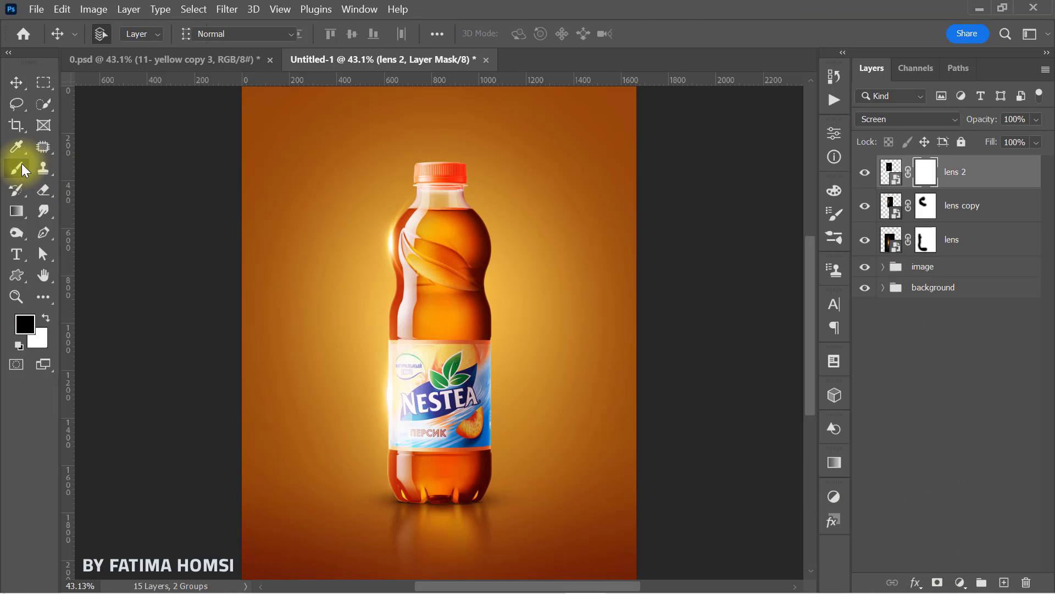
{"action": "mouse_move", "coordinate": [401, 191]}
{"action": "left_mouse_down"}
{"action": "mouse_move", "coordinate": [462, 235]}
{"action": "mouse_move", "coordinate": [473, 266]}
{"action": "mouse_move", "coordinate": [433, 283]}
{"action": "left_mouse_up"}
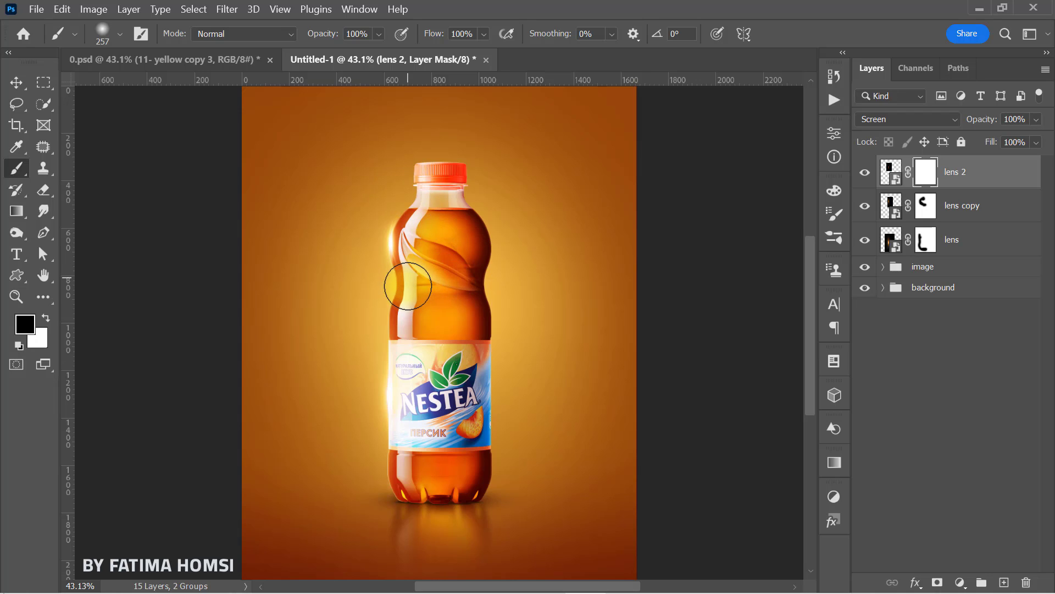
{"action": "left_click", "coordinate": [408, 286]}
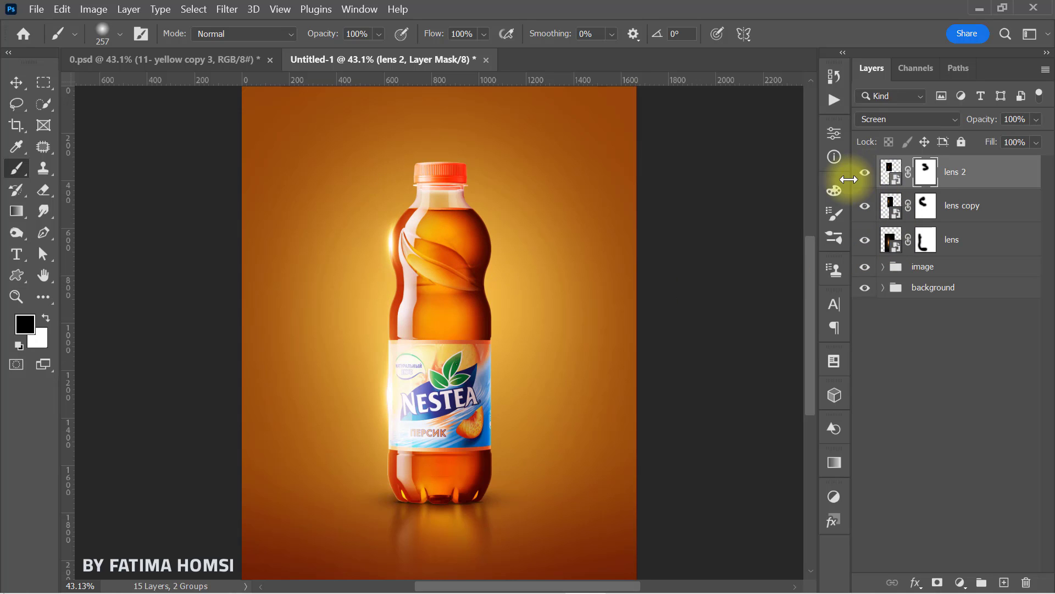
Step: Place the 65 copy flare image from the file folder onto the poster and set its blend mode to Screen
{"action": "left_click", "coordinate": [974, 11]}
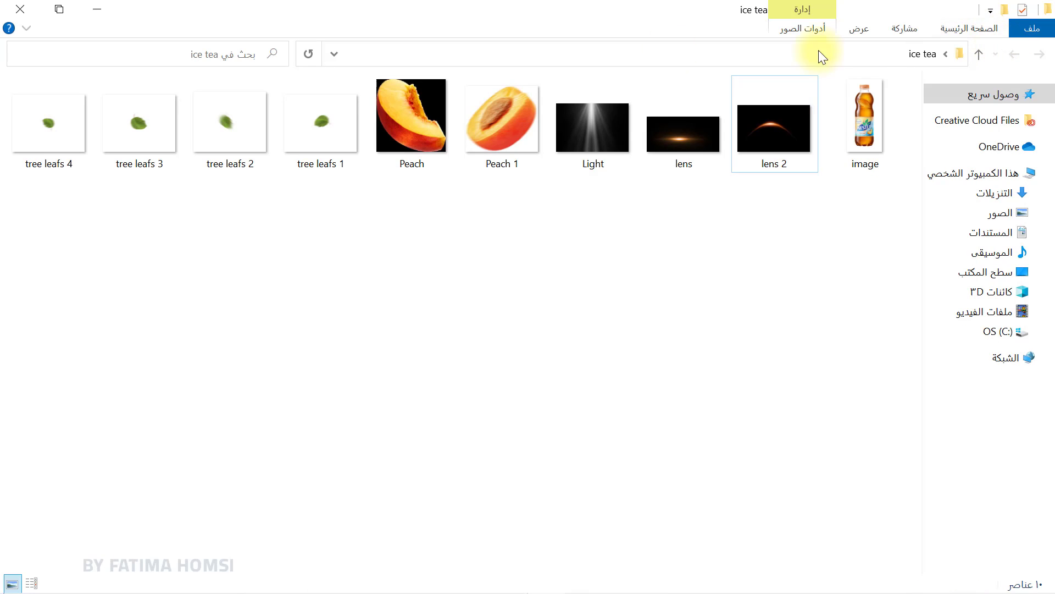
{"action": "left_click", "coordinate": [97, 8]}
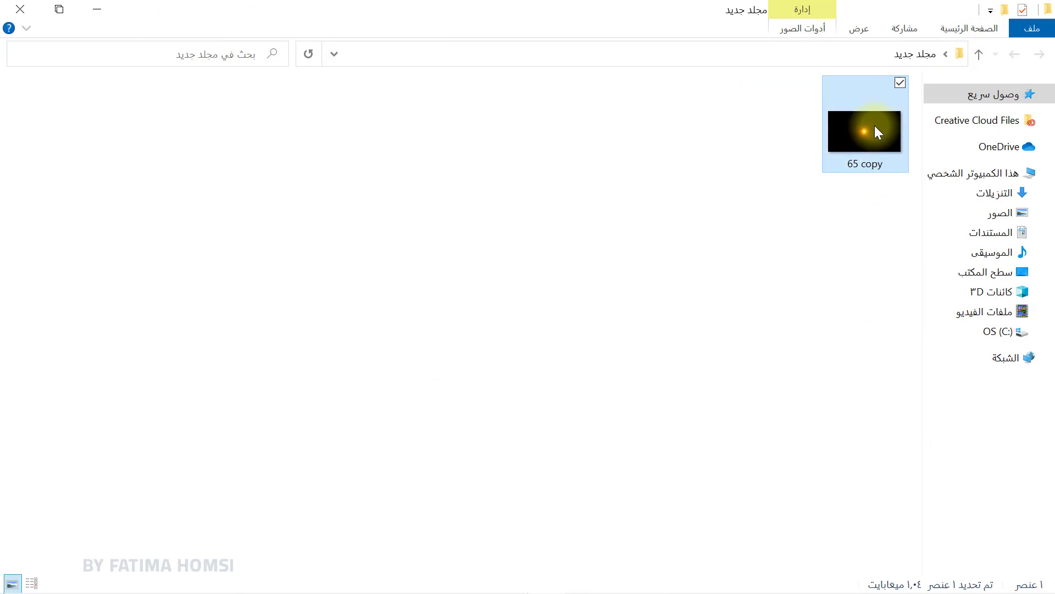
{"action": "left_click_drag", "start_coordinate": [875, 125], "coordinate": [416, 222]}
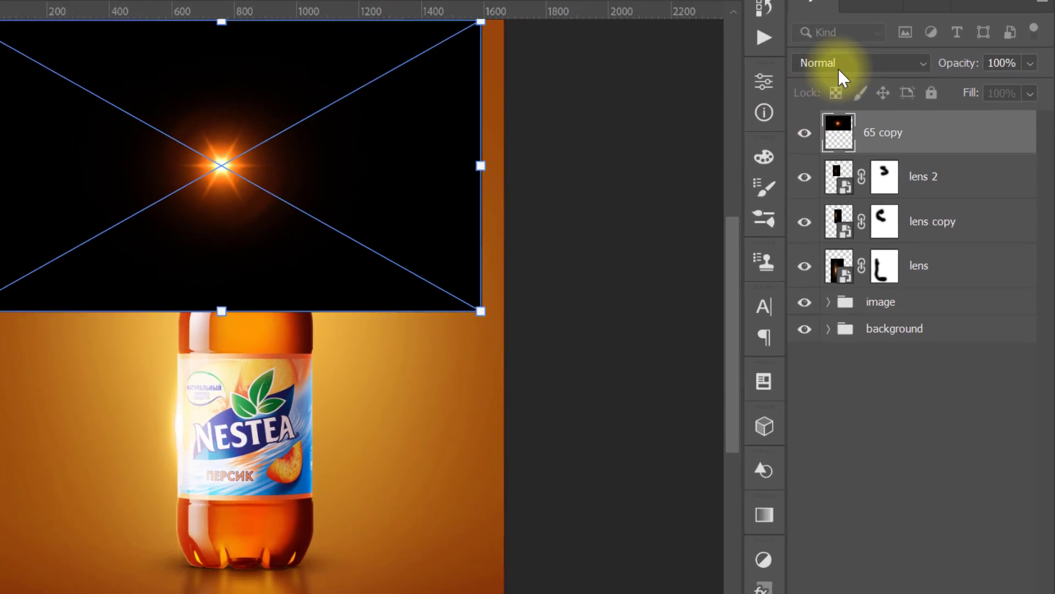
{"action": "left_click", "coordinate": [838, 68]}
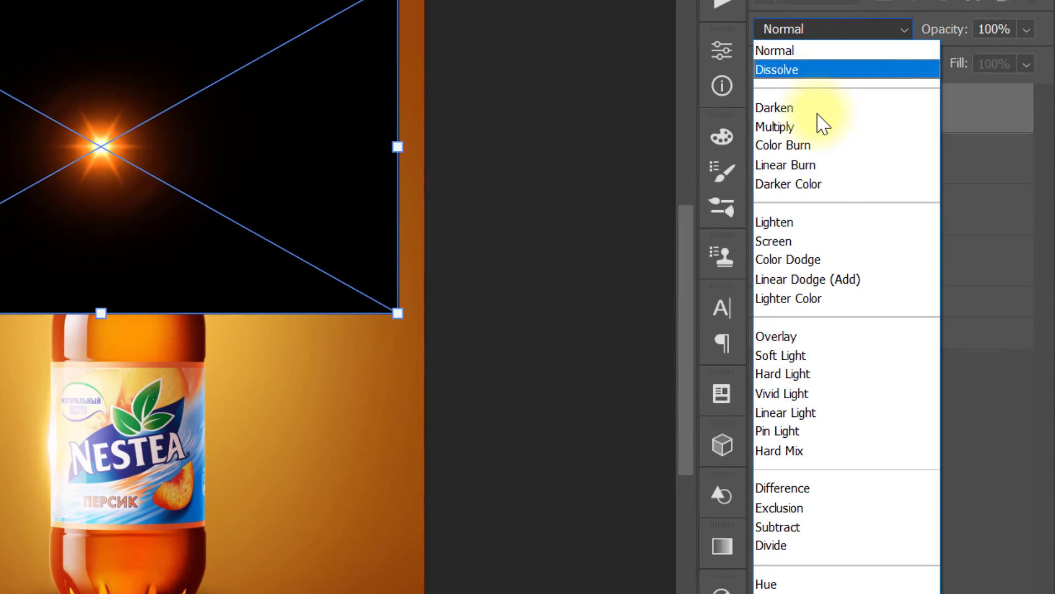
{"action": "left_click", "coordinate": [817, 240]}
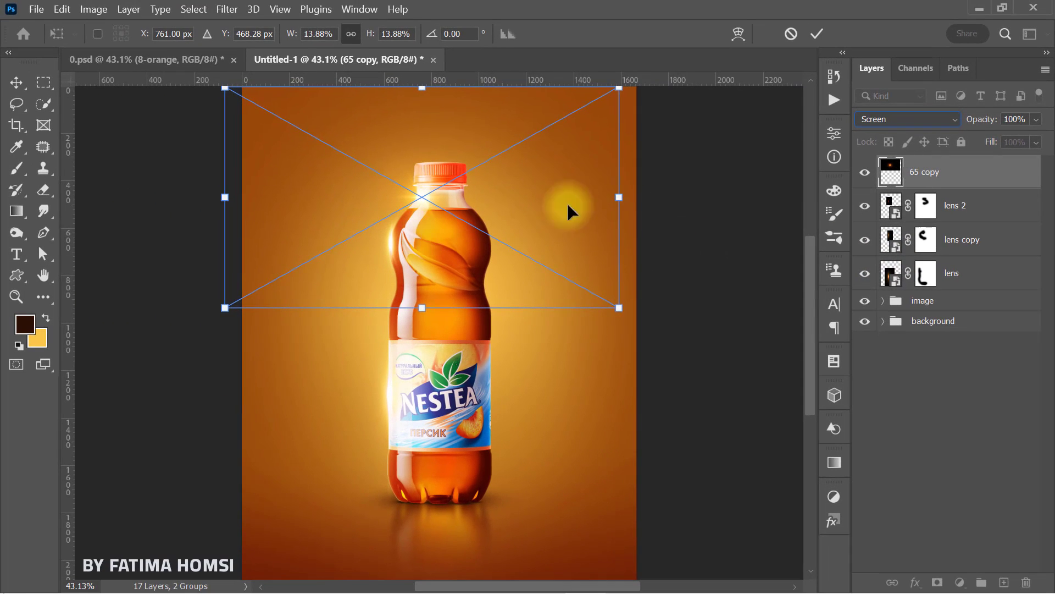
Step: Scale the 65 copy flare to about 10% and position its glow on the left edge of the bottle cap
{"action": "left_click_drag", "start_coordinate": [625, 196], "coordinate": [586, 196]}
{"action": "left_click_drag", "start_coordinate": [433, 223], "coordinate": [427, 197]}
{"action": "left_click_drag", "start_coordinate": [578, 171], "coordinate": [487, 174]}
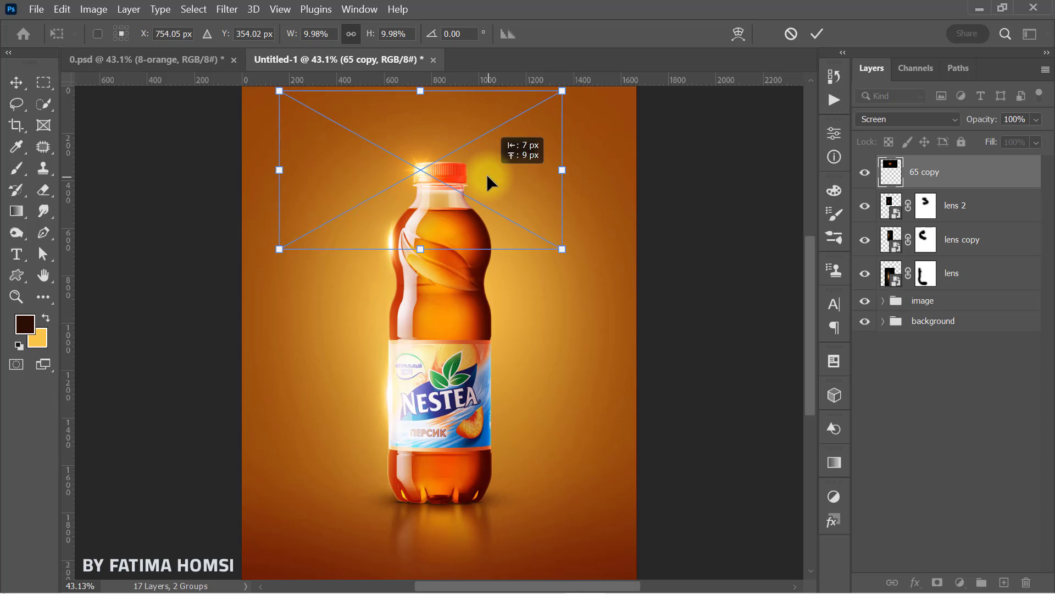
{"action": "left_click", "coordinate": [817, 37]}
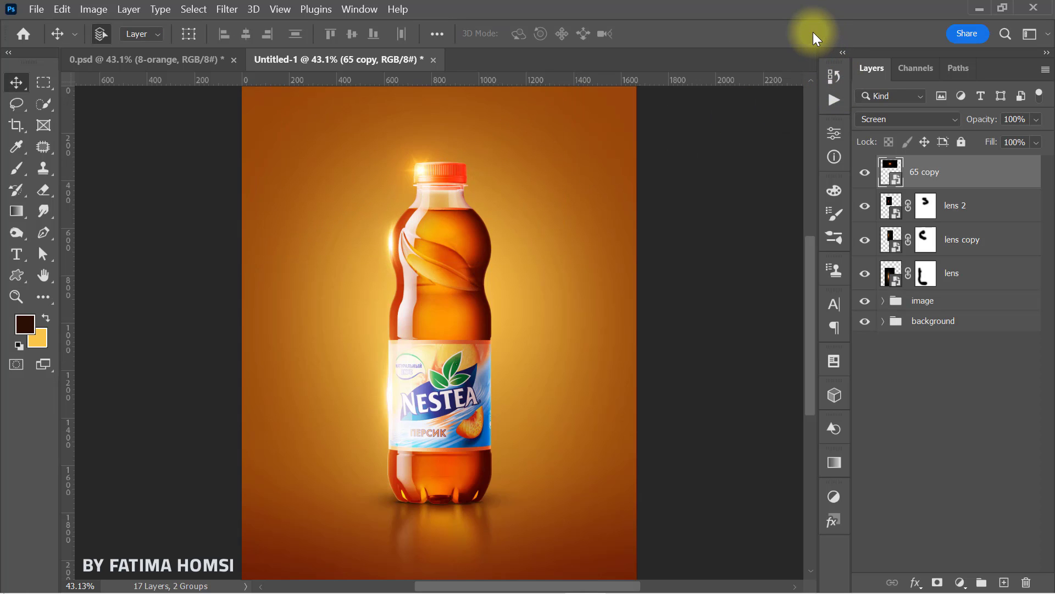
Step: Group the 65 copy, lens 2, lens copy and lens layers and name the group lenses
{"action": "left_click", "coordinate": [986, 277], "text": "shift"}
{"action": "key", "text": "ctrl+g"}
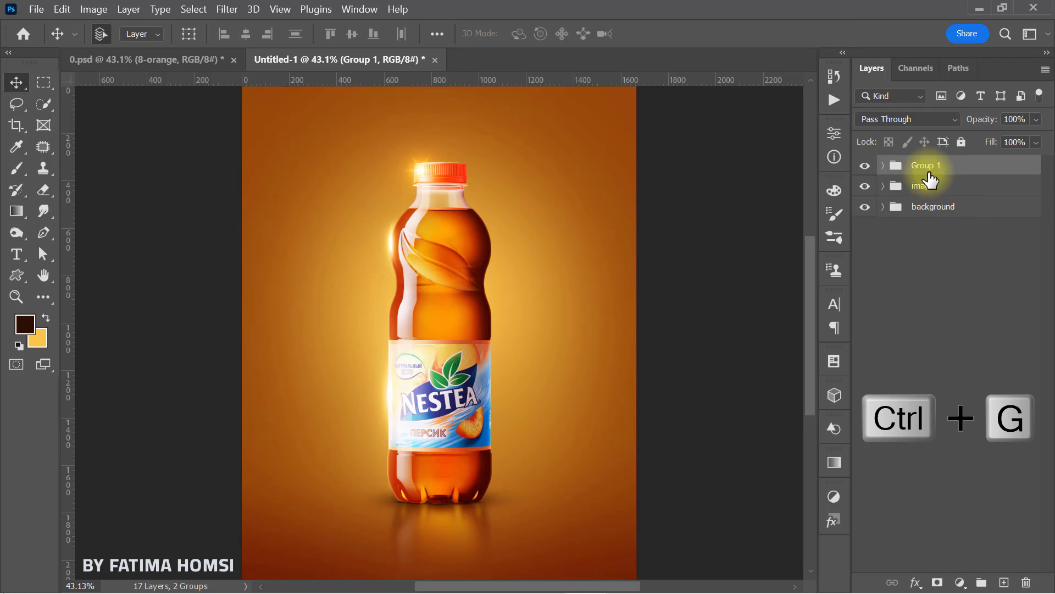
{"action": "double_click", "coordinate": [951, 165]}
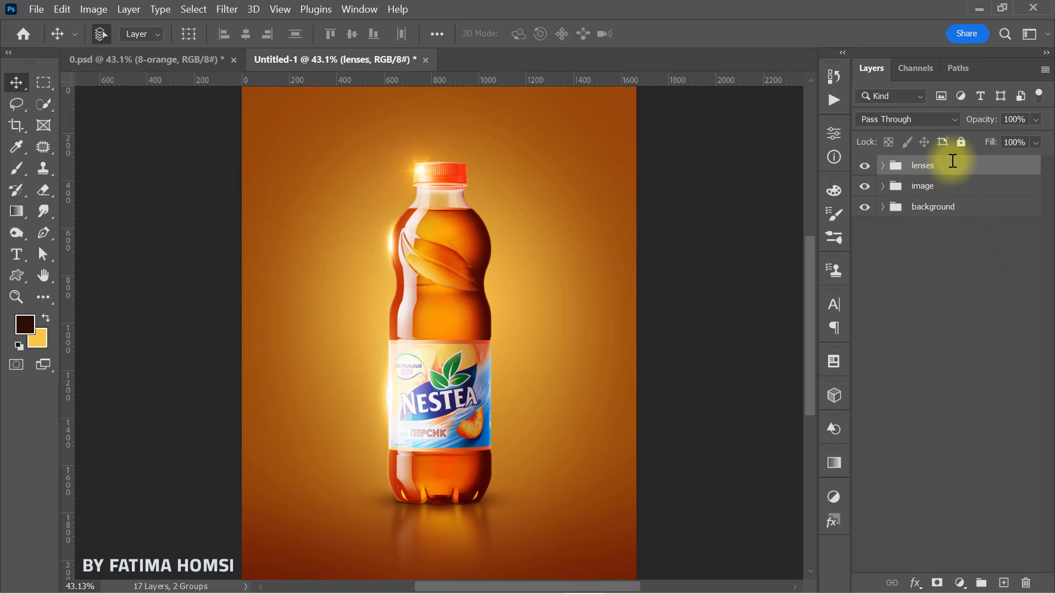
Step: Place the Peach 1 image from the ice tea folder at 100% scale against the bottle's lower left side
{"action": "left_click", "coordinate": [973, 11]}
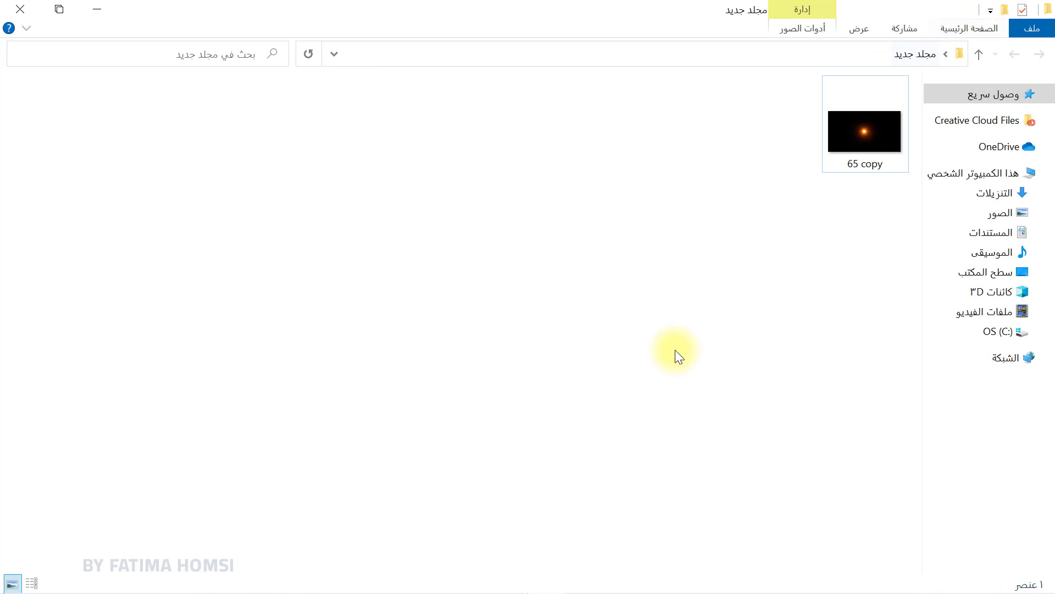
{"action": "left_click", "coordinate": [586, 518]}
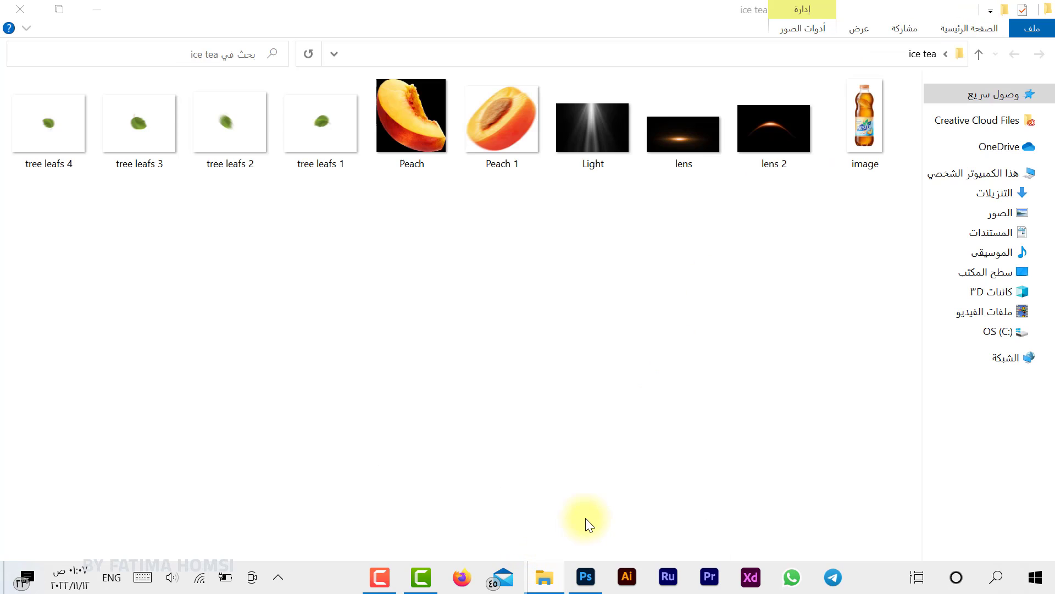
{"action": "left_click_drag", "start_coordinate": [500, 134], "coordinate": [478, 446]}
{"action": "left_click_drag", "start_coordinate": [461, 333], "coordinate": [388, 473]}
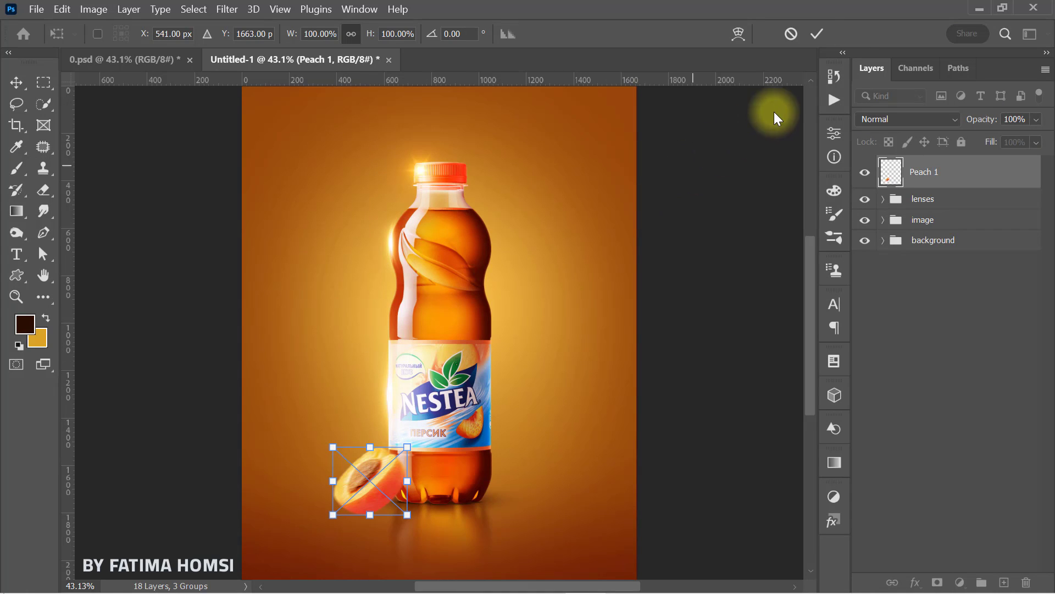
{"action": "left_click", "coordinate": [816, 35]}
Step: Add a new layer beneath Peach 1 and set the foreground colour to dark brown 732305 sampled from the poster's lower left corner
{"action": "left_click", "coordinate": [935, 199]}
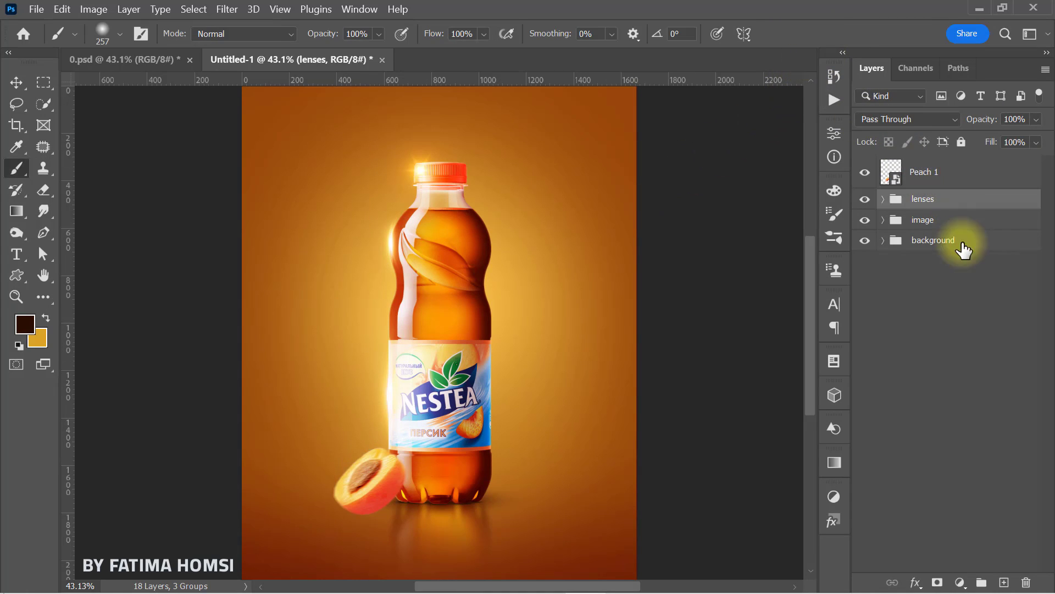
{"action": "left_click", "coordinate": [1004, 582]}
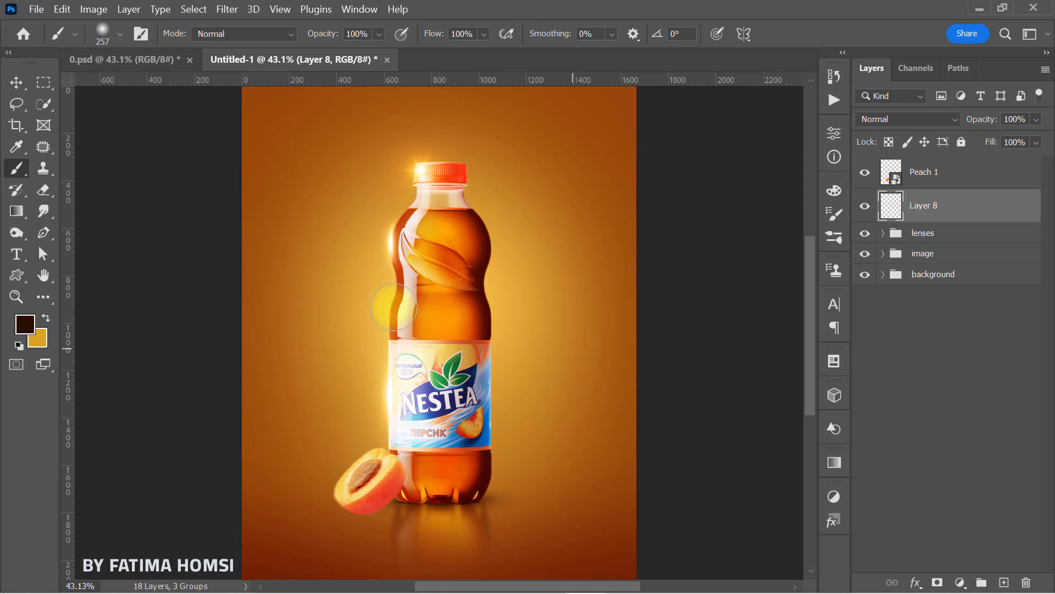
{"action": "left_click", "coordinate": [24, 324]}
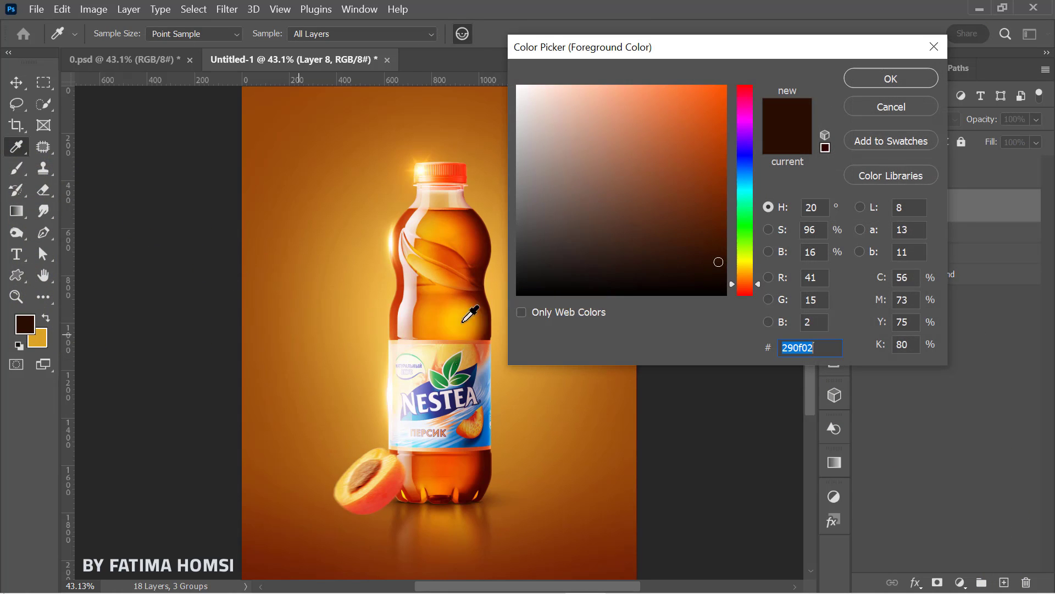
{"action": "left_click", "coordinate": [257, 568]}
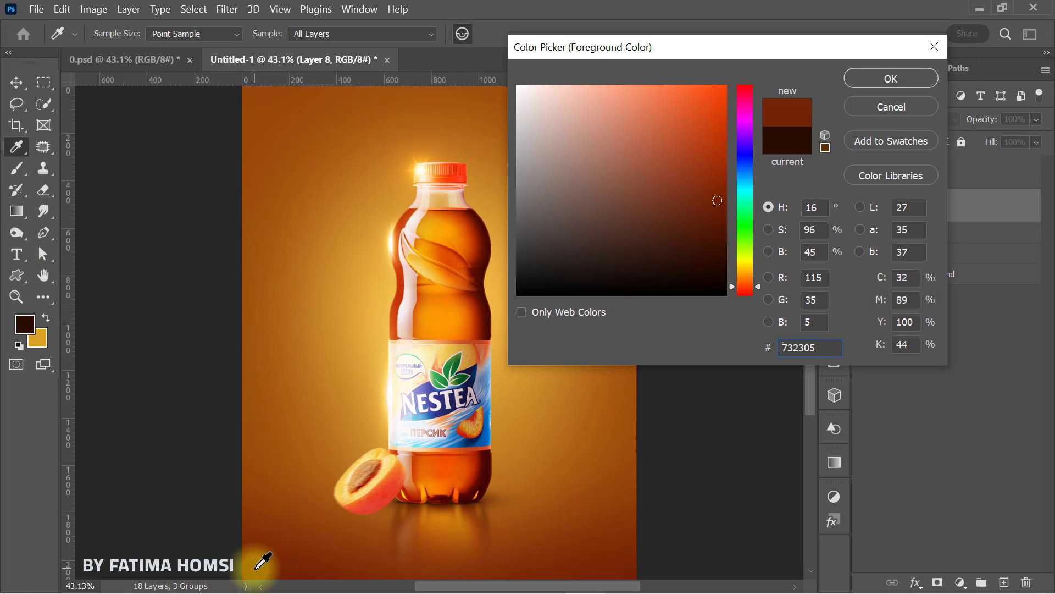
{"action": "left_click", "coordinate": [883, 81]}
Step: Flatten a 257 px soft brush with 0% hardness into a thin horizontal ellipse and paint a shadow under the peach on the new layer
{"action": "key", "text": "b"}
{"action": "right_click", "coordinate": [442, 416]}
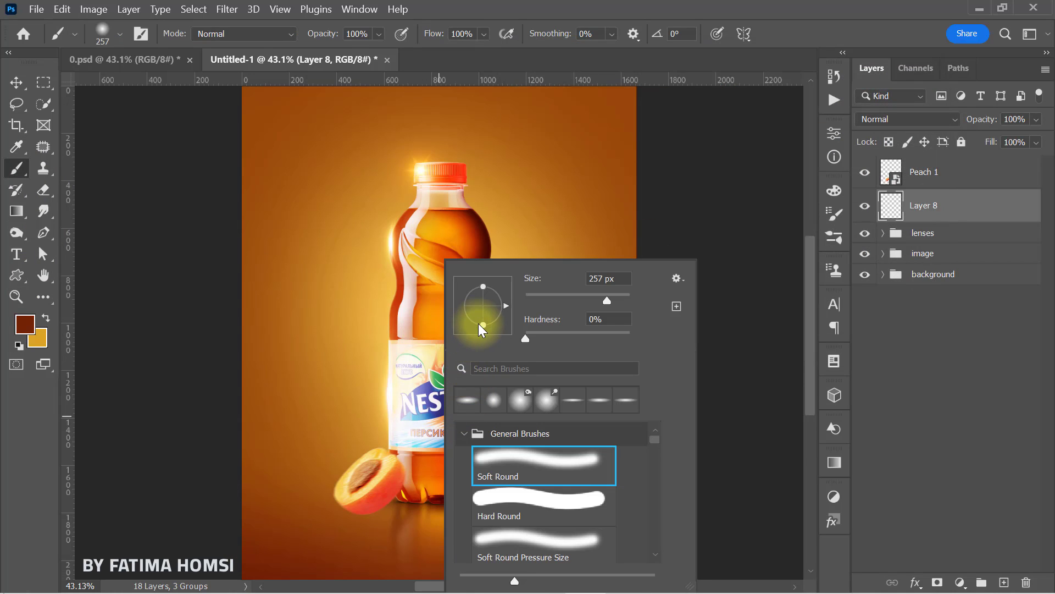
{"action": "left_click", "coordinate": [494, 400]}
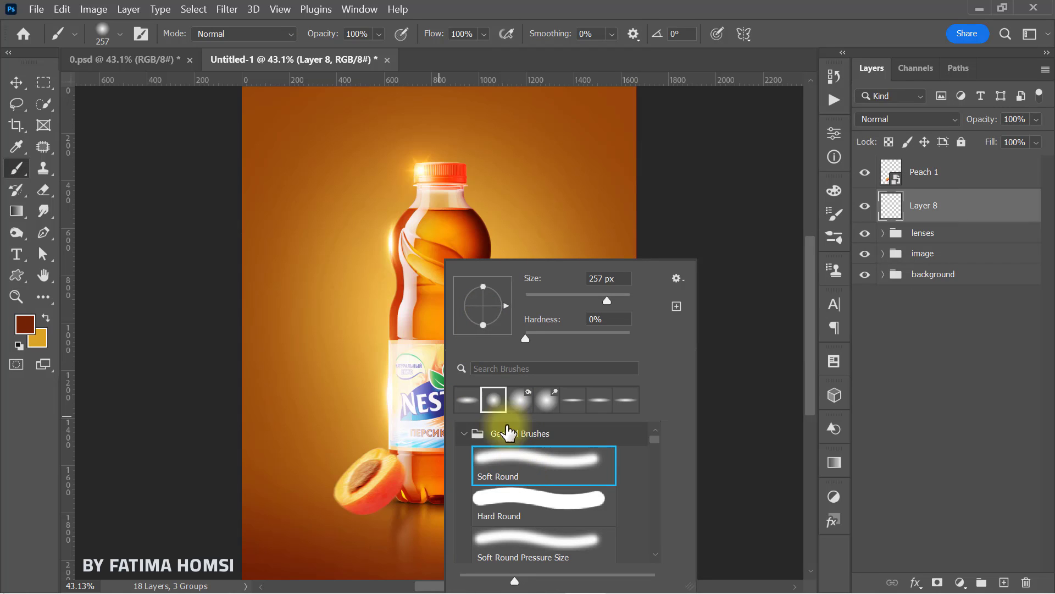
{"action": "left_click_drag", "start_coordinate": [481, 315], "coordinate": [482, 309]}
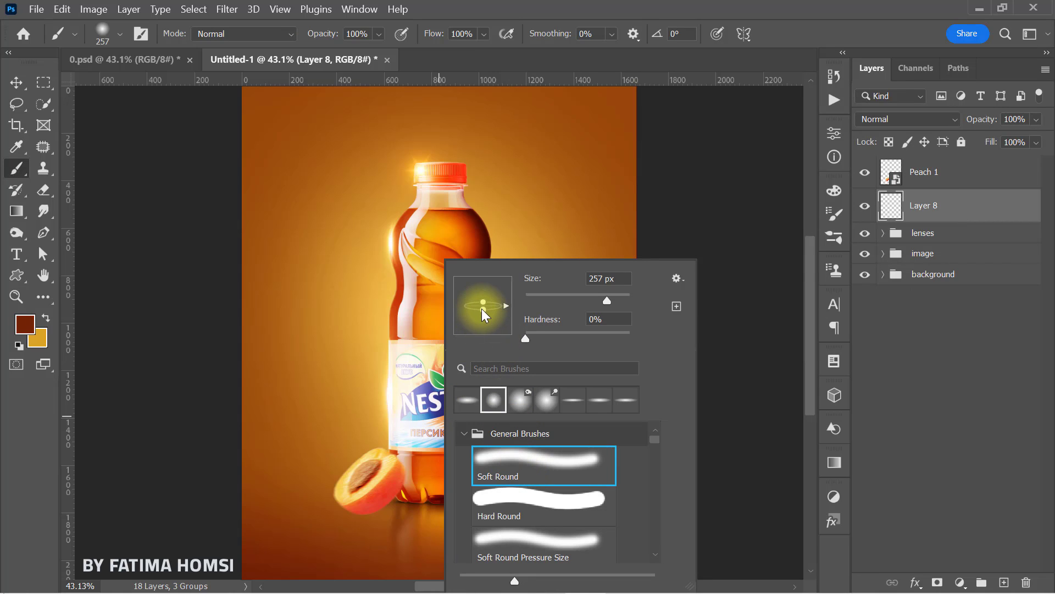
{"action": "left_click", "coordinate": [884, 208]}
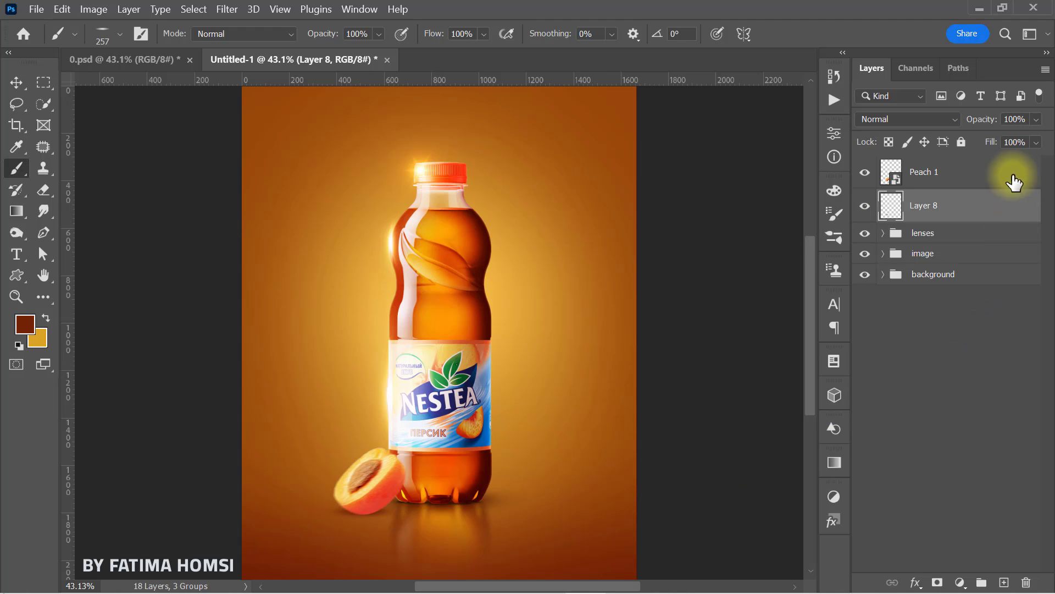
Step: Set the peach shadow layer's opacity to 87% and squash the shadow to about 87% of its height beneath the peach
{"action": "key", "text": "ctrl+t"}
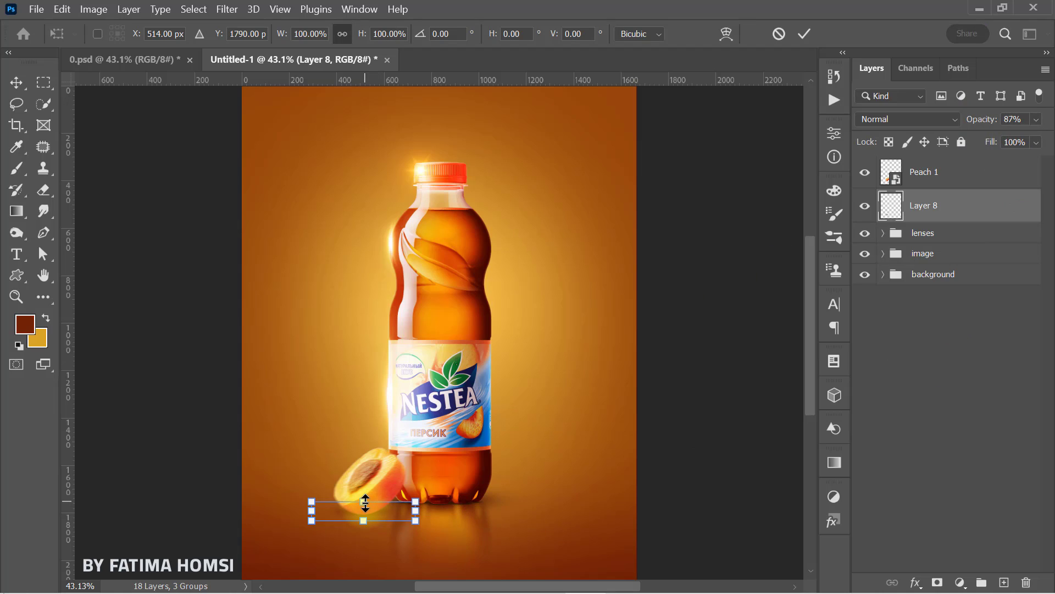
{"action": "left_click_drag", "start_coordinate": [375, 502], "coordinate": [378, 505]}
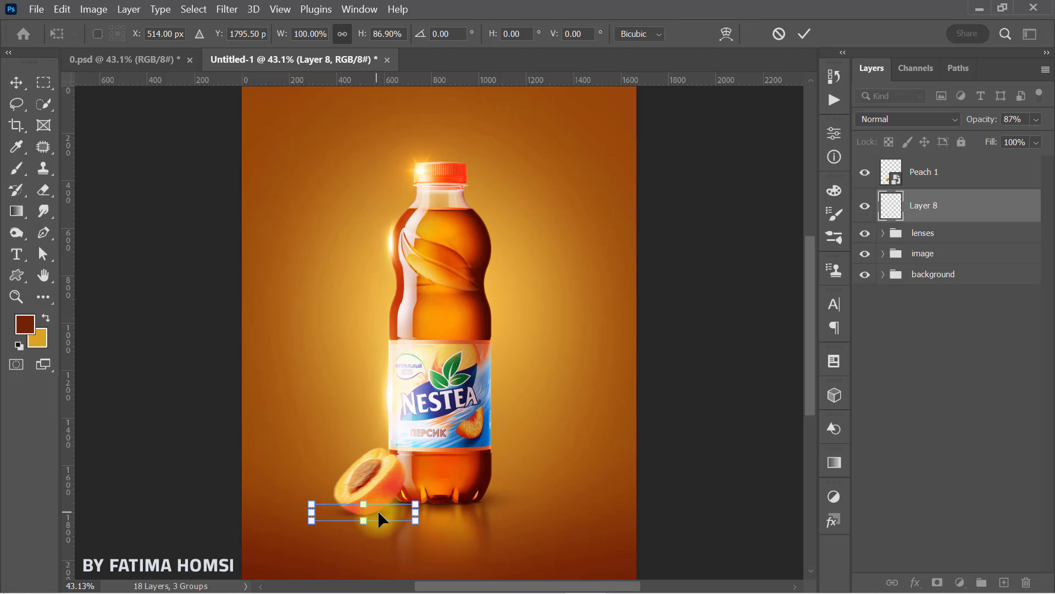
{"action": "left_click", "coordinate": [804, 35]}
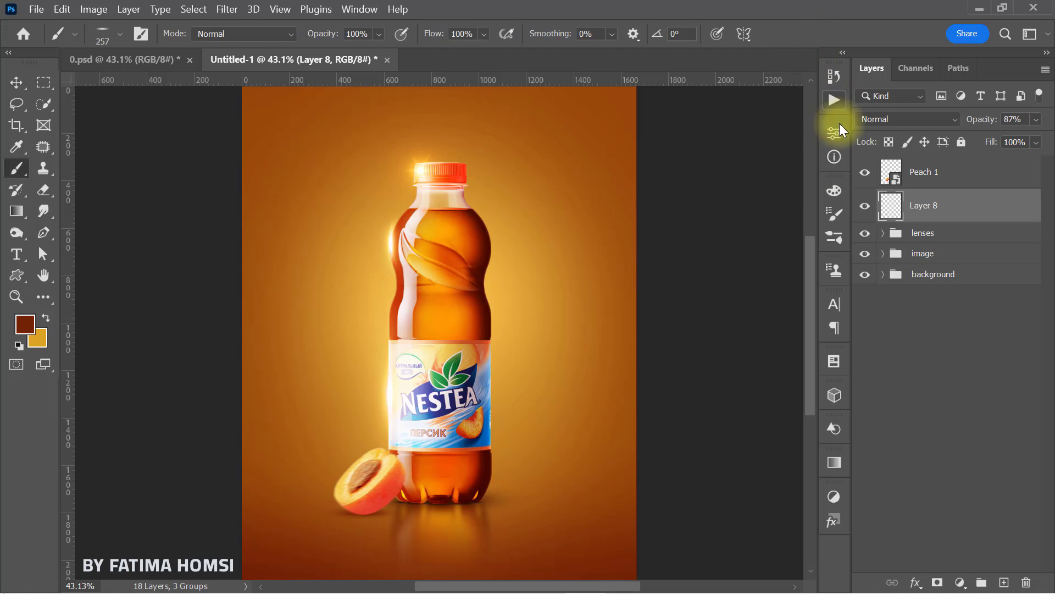
Step: Add a drop shadow to the Peach 1 layer with a 156° angle, 33 px distance and 65 px size
{"action": "left_click", "coordinate": [951, 185]}
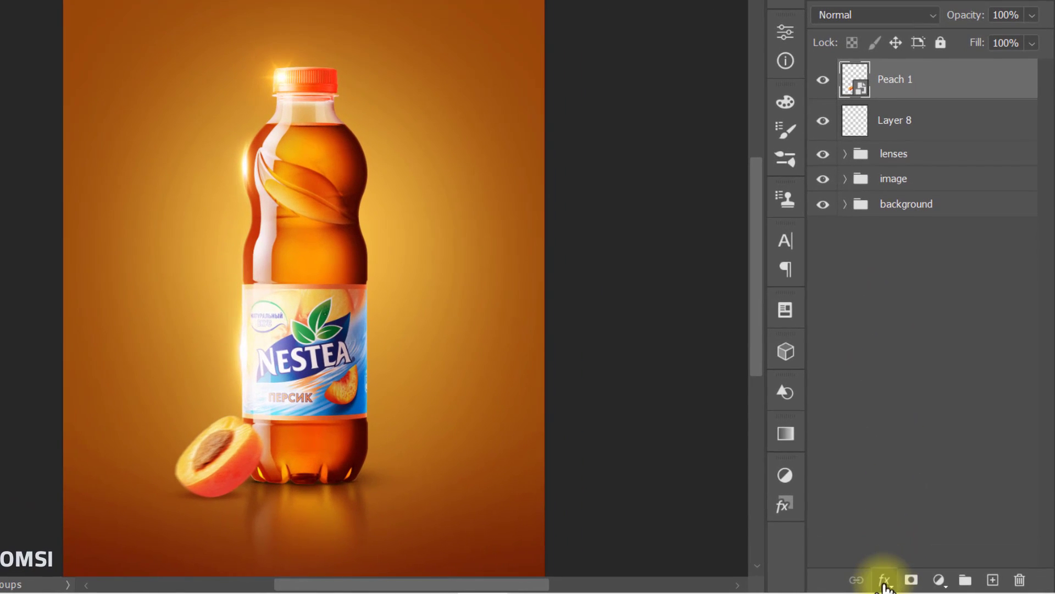
{"action": "left_click", "coordinate": [916, 582]}
{"action": "left_click", "coordinate": [892, 390]}
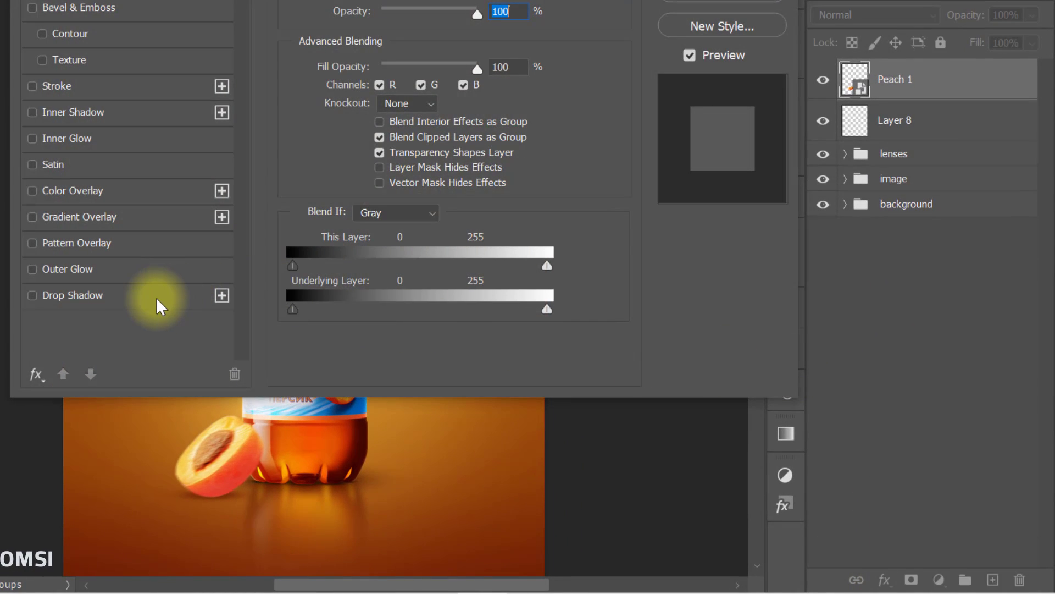
{"action": "left_click", "coordinate": [83, 296]}
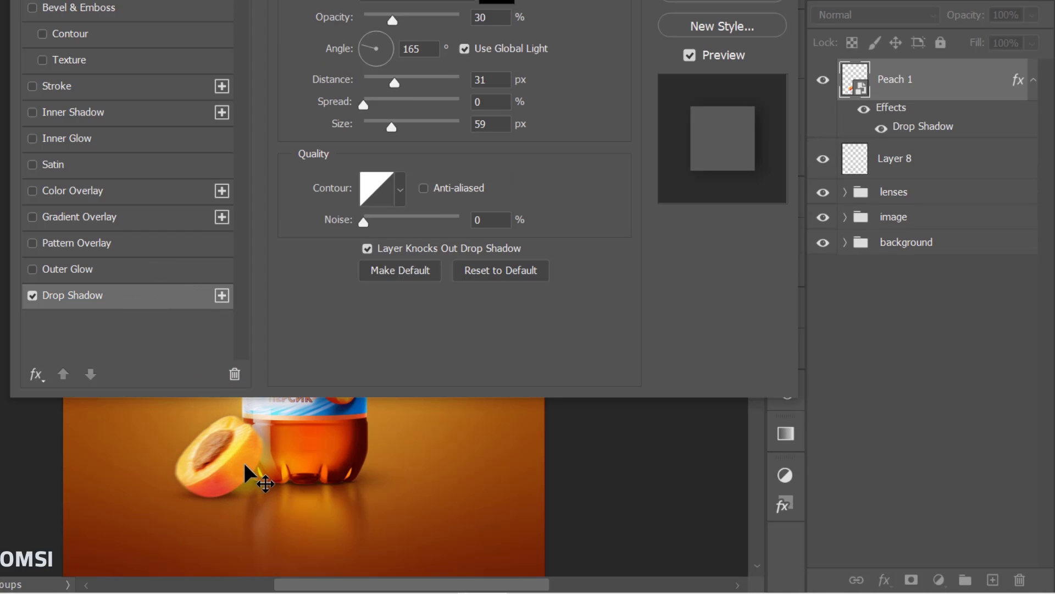
{"action": "left_click_drag", "start_coordinate": [389, 82], "coordinate": [394, 94]}
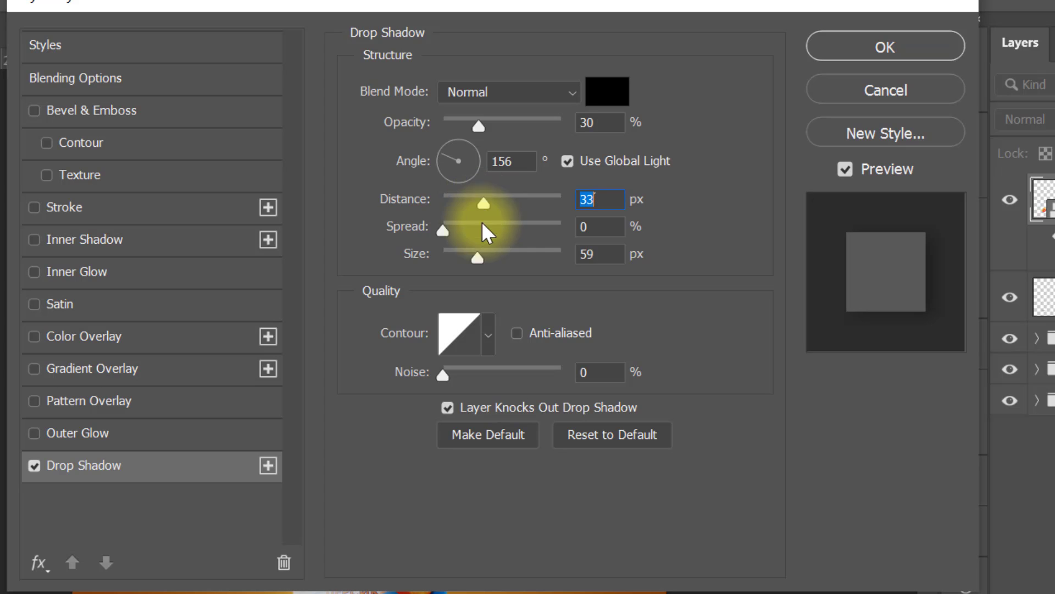
{"action": "left_click_drag", "start_coordinate": [478, 260], "coordinate": [481, 265]}
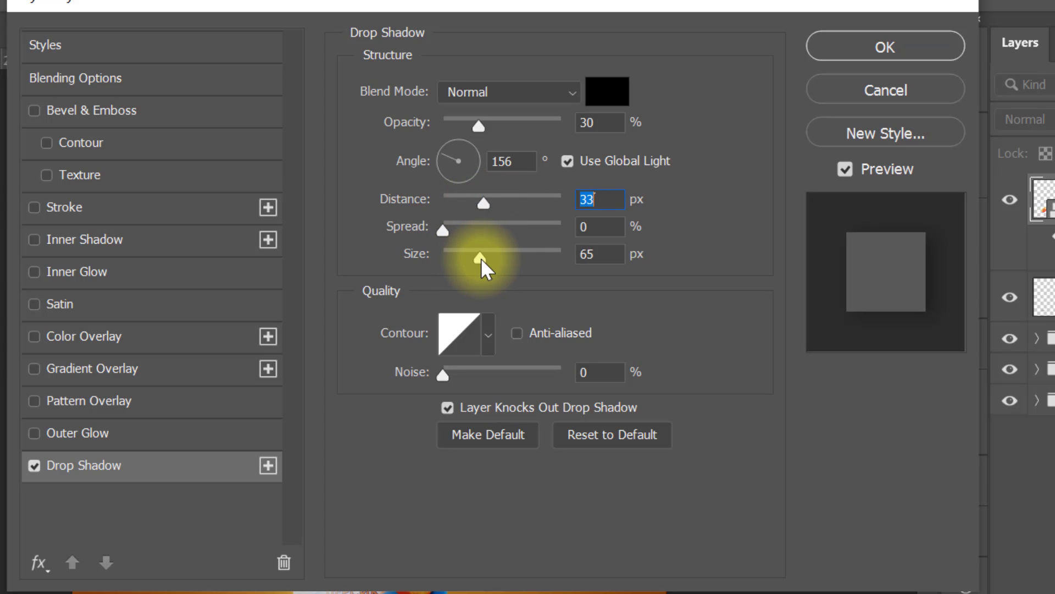
{"action": "left_click", "coordinate": [859, 50]}
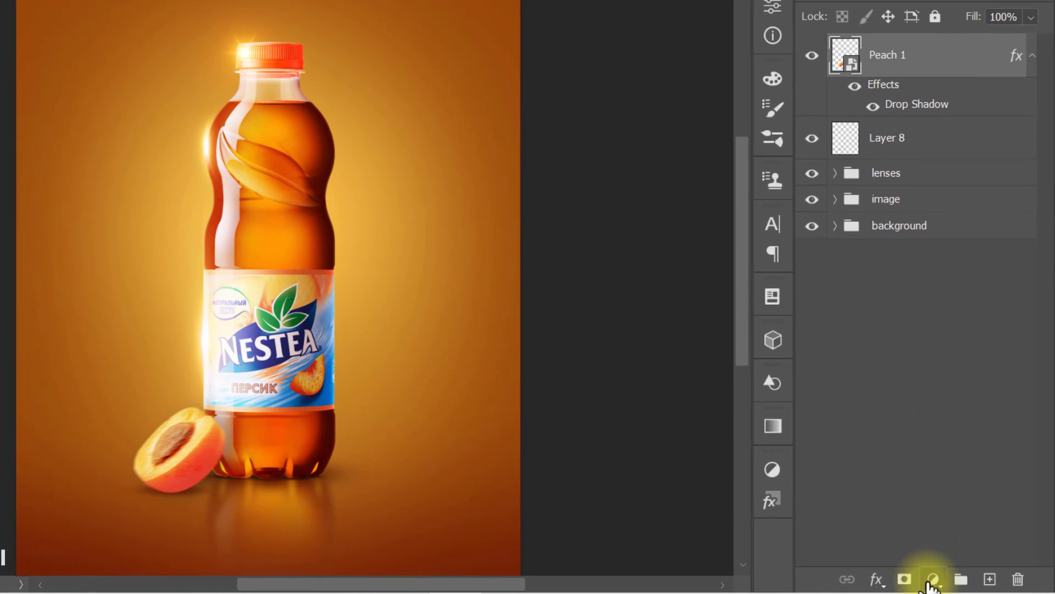
Step: Add a Hue/Saturation adjustment with saturation +20 and lightness -10, clipped to the Peach 1 layer
{"action": "left_click", "coordinate": [960, 582]}
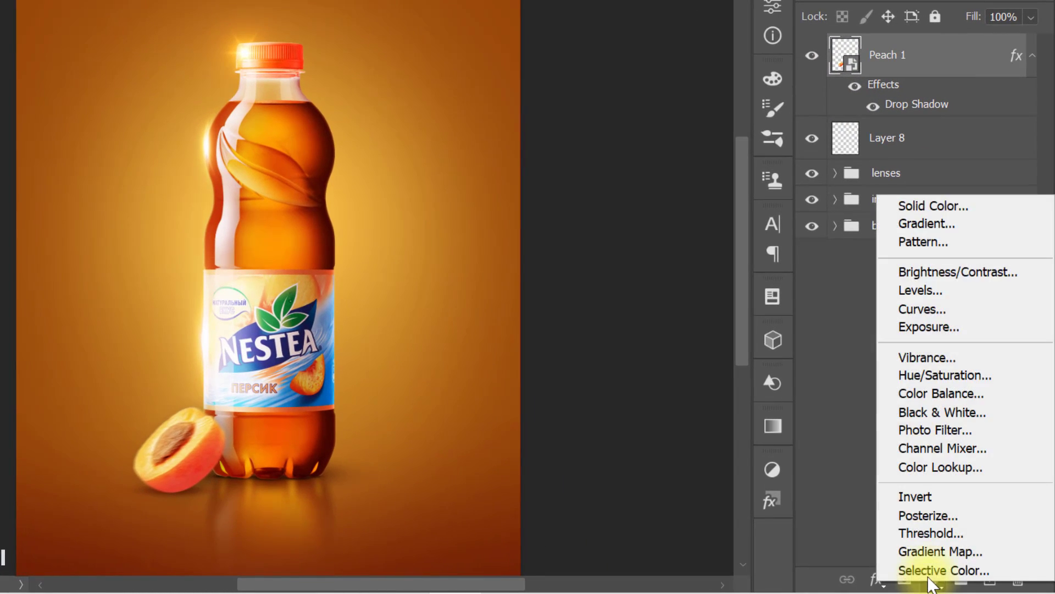
{"action": "left_click", "coordinate": [964, 380]}
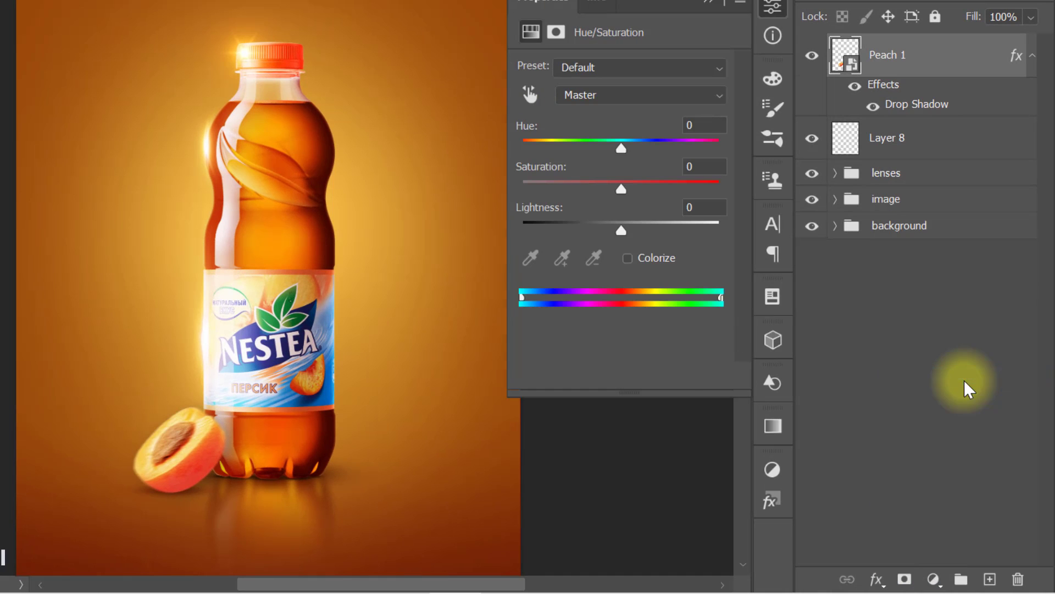
{"action": "left_click", "coordinate": [713, 169]}
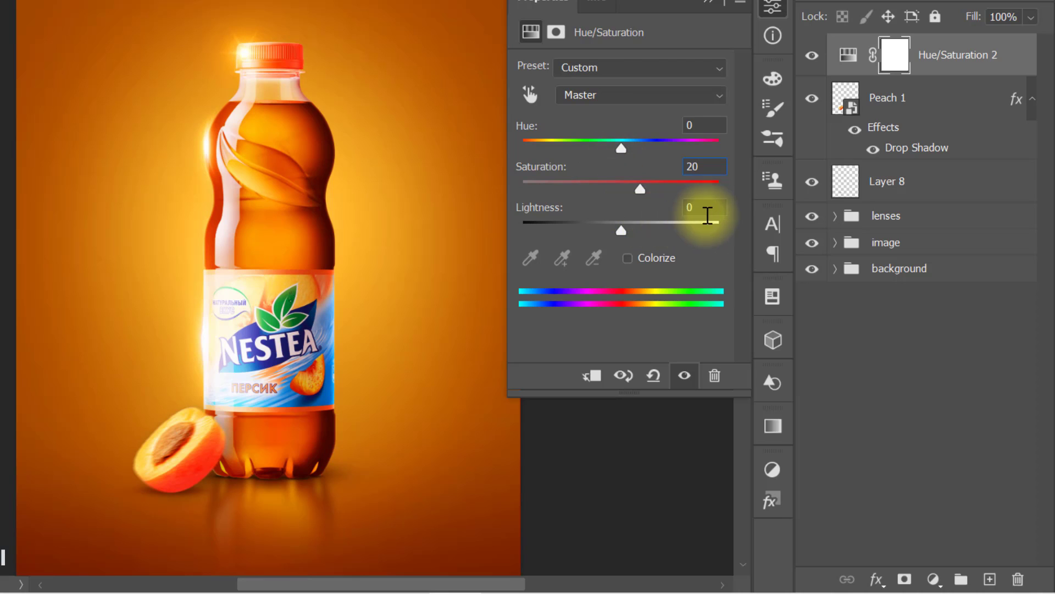
{"action": "left_click", "coordinate": [708, 208]}
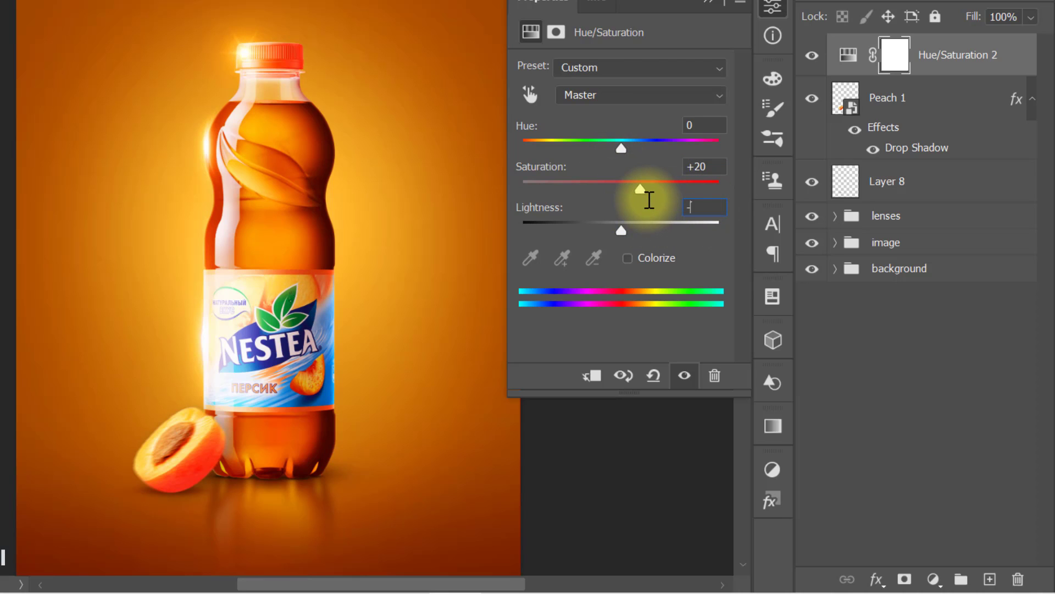
{"action": "type", "text": "-10"}
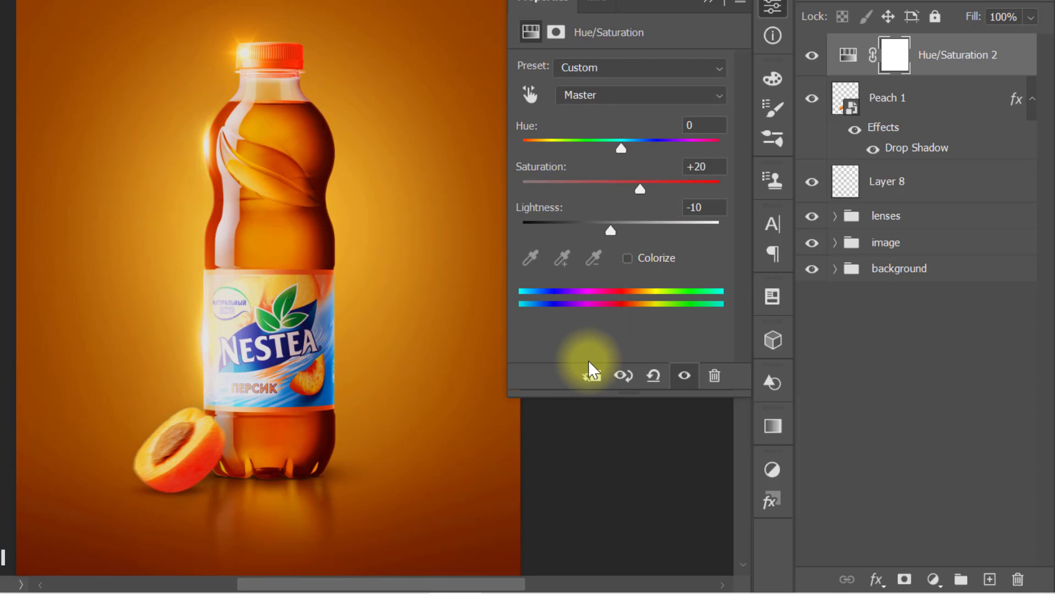
{"action": "left_click", "coordinate": [592, 377]}
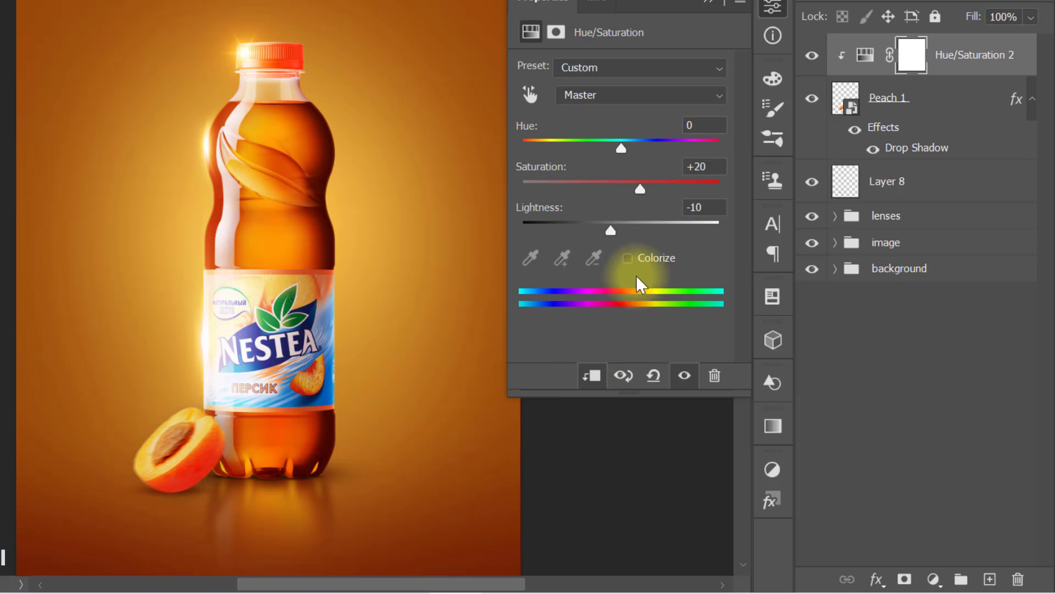
Step: Create a new layer above the peach's Hue/Saturation adjustment and clip it to the Peach 1 layer
{"action": "left_click", "coordinate": [704, 3]}
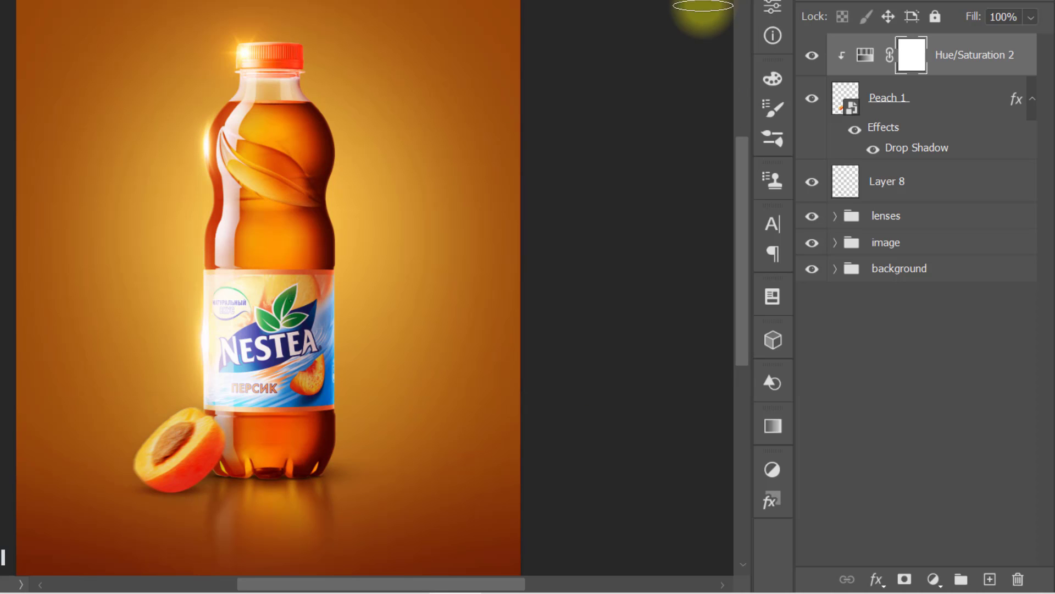
{"action": "left_click", "coordinate": [989, 582]}
{"action": "right_click", "coordinate": [980, 71]}
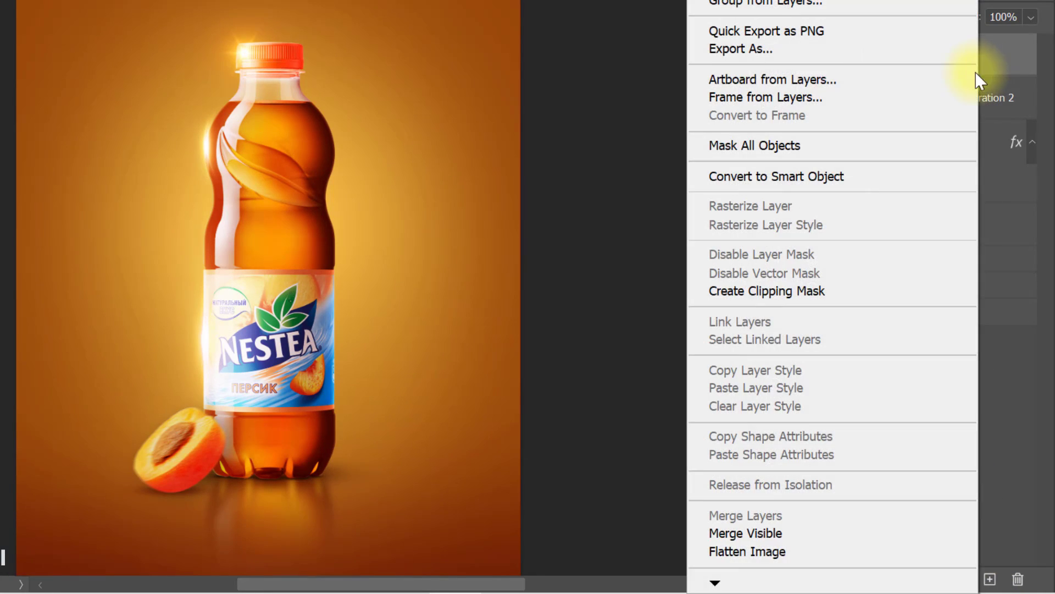
{"action": "left_click", "coordinate": [850, 300]}
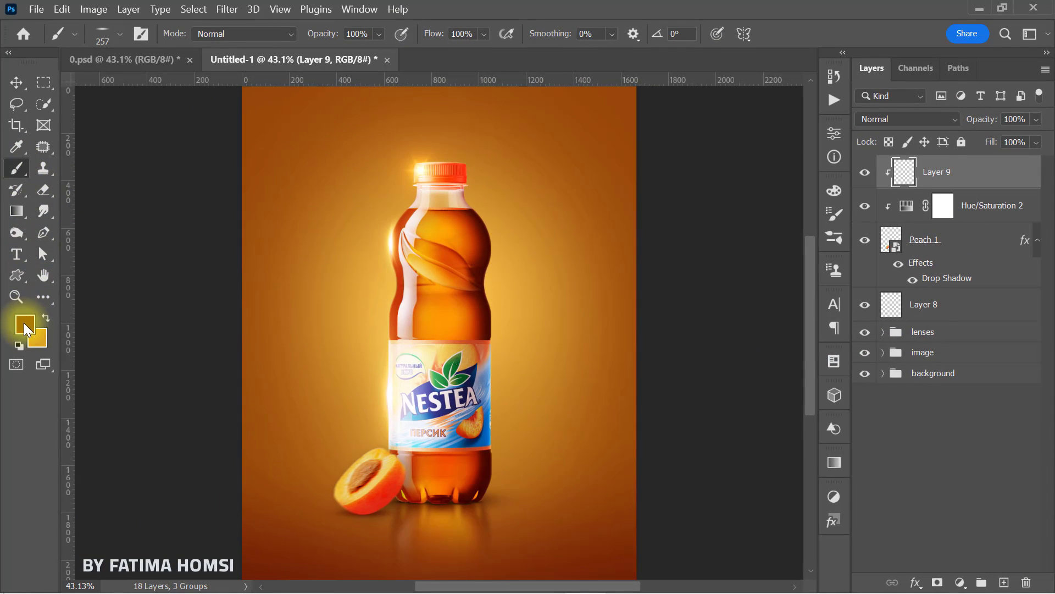
Step: Paint black (000000) shading along the peach's lower edge with a 257 px Soft Round brush and set the shading layer's opacity to 46%
{"action": "left_click", "coordinate": [25, 324]}
{"action": "left_click", "coordinate": [539, 278]}
{"action": "left_click_drag", "start_coordinate": [507, 297], "coordinate": [475, 326]}
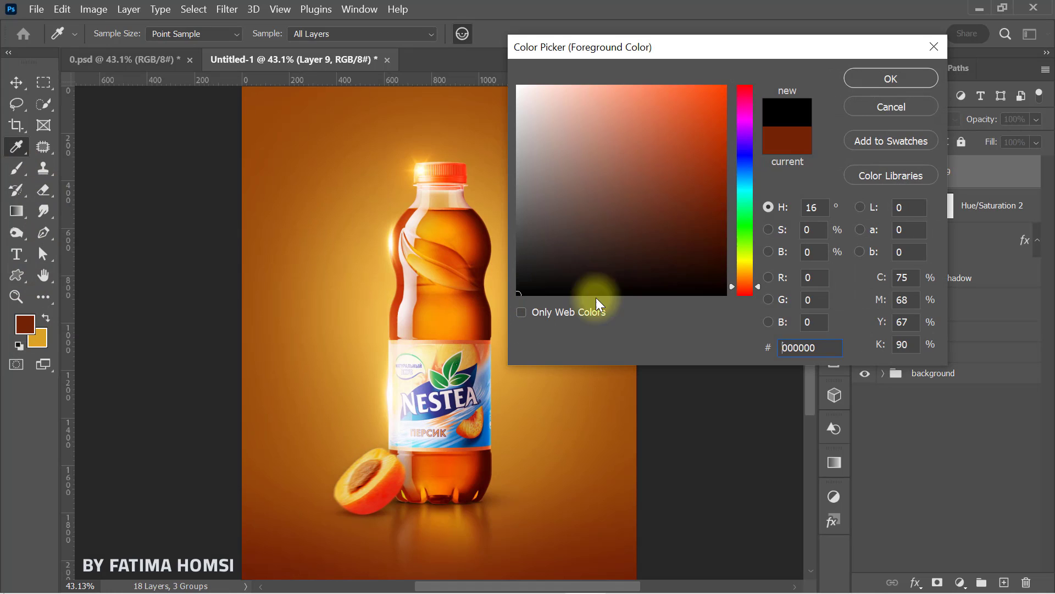
{"action": "left_click", "coordinate": [882, 79]}
{"action": "key", "text": "b"}
{"action": "right_click", "coordinate": [541, 239]}
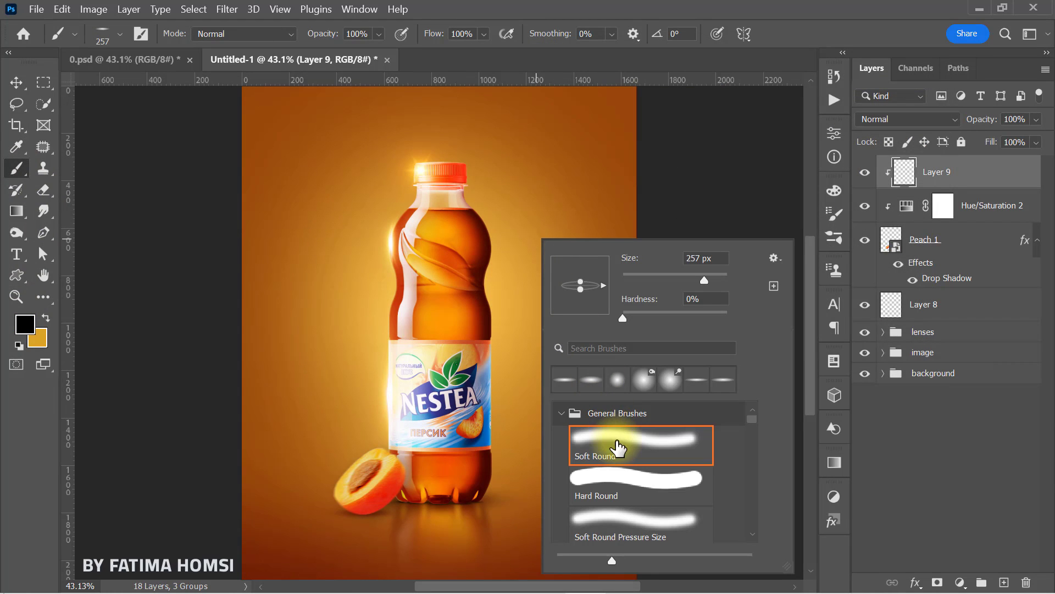
{"action": "left_click", "coordinate": [618, 448]}
{"action": "left_click", "coordinate": [904, 172]}
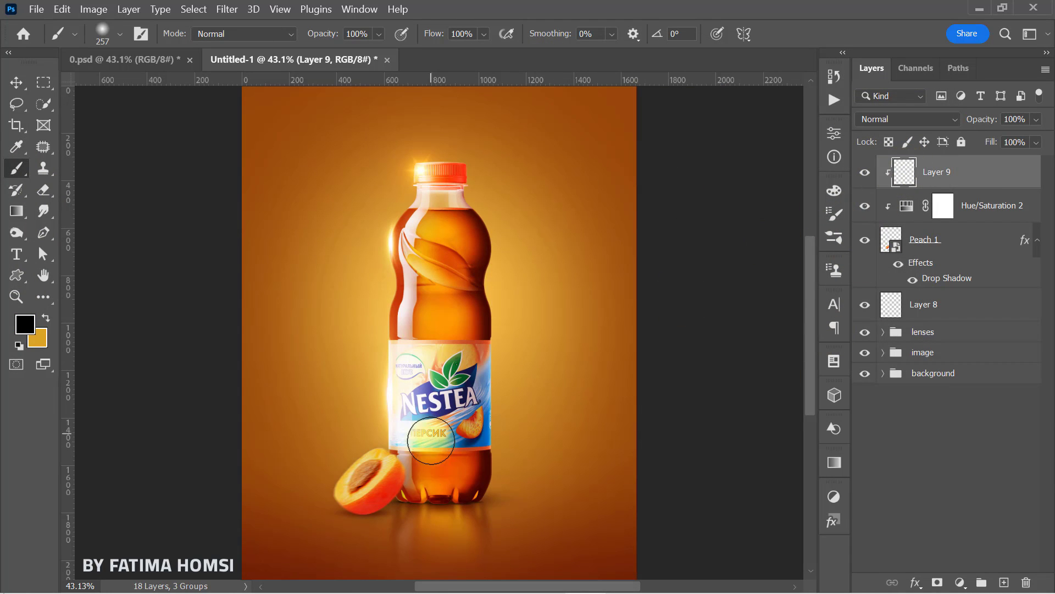
{"action": "left_click", "coordinate": [415, 492]}
{"action": "mouse_move", "coordinate": [400, 506]}
{"action": "left_mouse_down"}
{"action": "mouse_move", "coordinate": [341, 529]}
{"action": "mouse_move", "coordinate": [363, 536]}
{"action": "mouse_move", "coordinate": [410, 495]}
{"action": "left_mouse_up"}
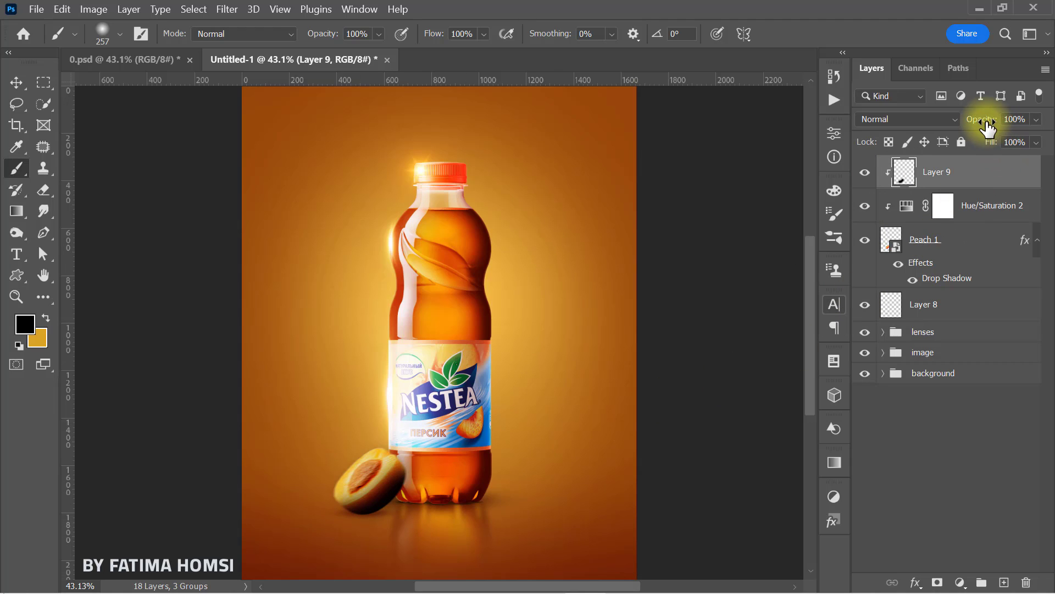
{"action": "left_click_drag", "start_coordinate": [987, 128], "coordinate": [973, 128]}
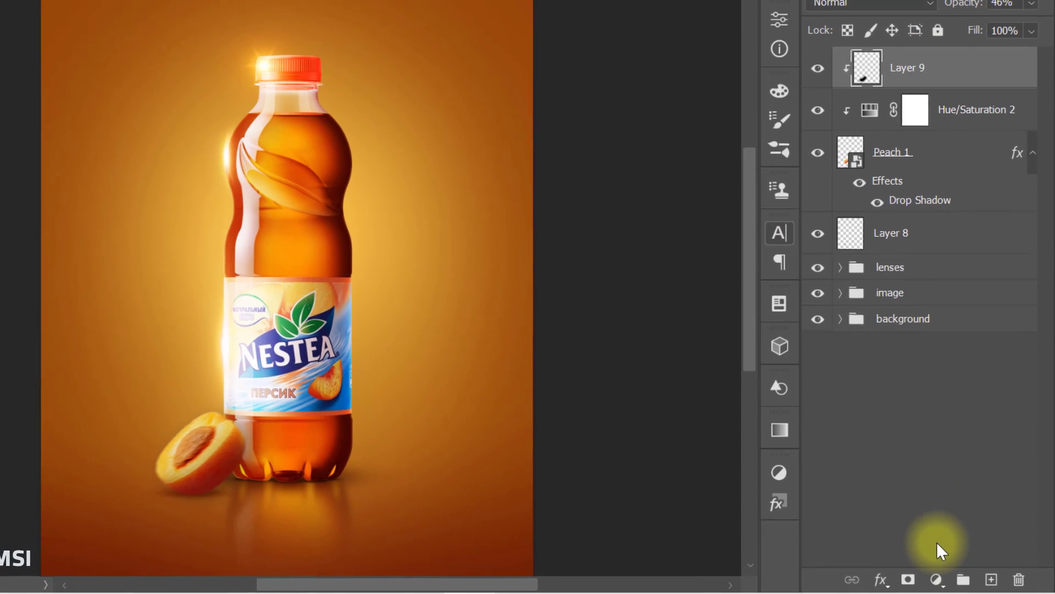
Step: Add a clipped Curves adjustment mapping input 104 to output 132, and paint its mask black over the peach's lower edge
{"action": "left_click", "coordinate": [960, 583]}
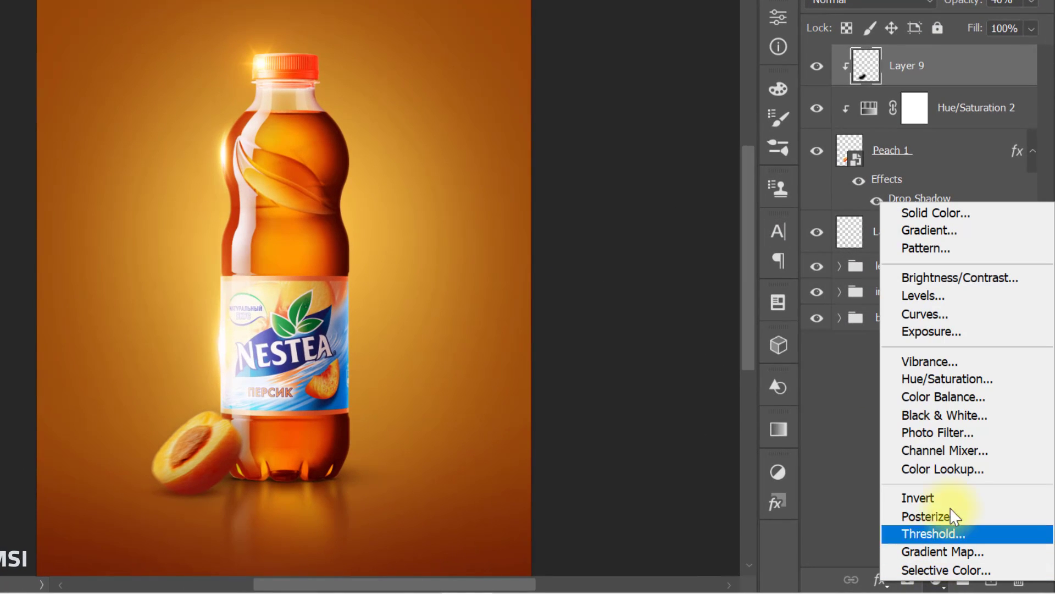
{"action": "left_click", "coordinate": [971, 315]}
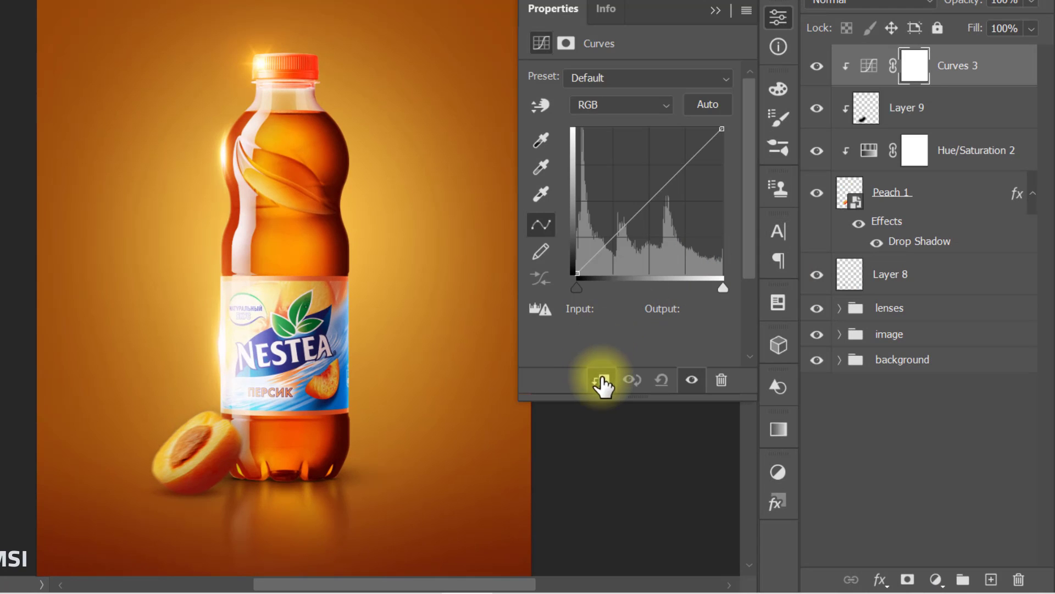
{"action": "left_click", "coordinate": [642, 201]}
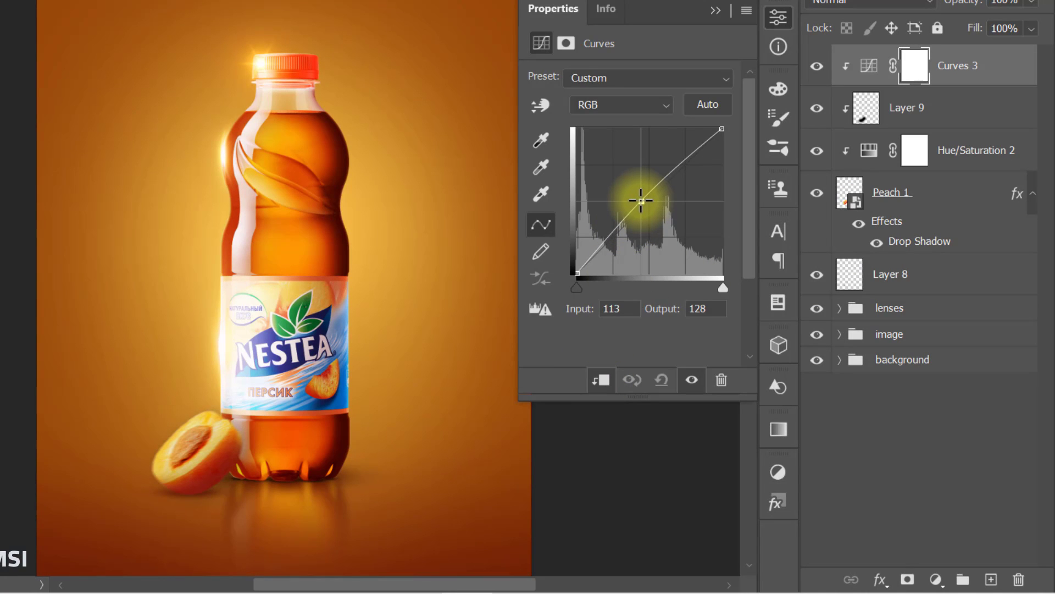
{"action": "left_click_drag", "start_coordinate": [642, 200], "coordinate": [636, 198]}
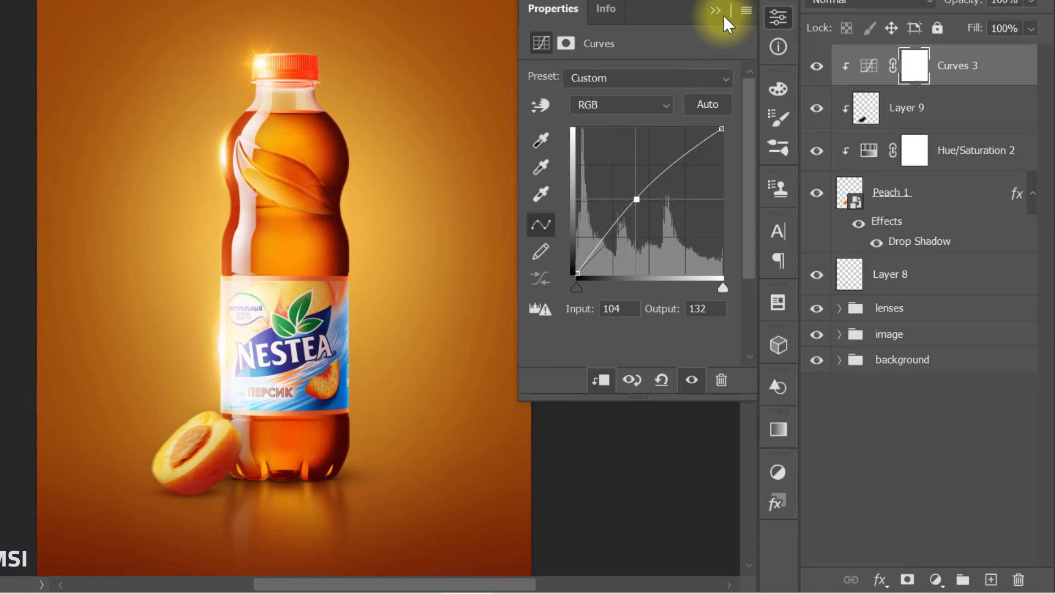
{"action": "left_click", "coordinate": [717, 11]}
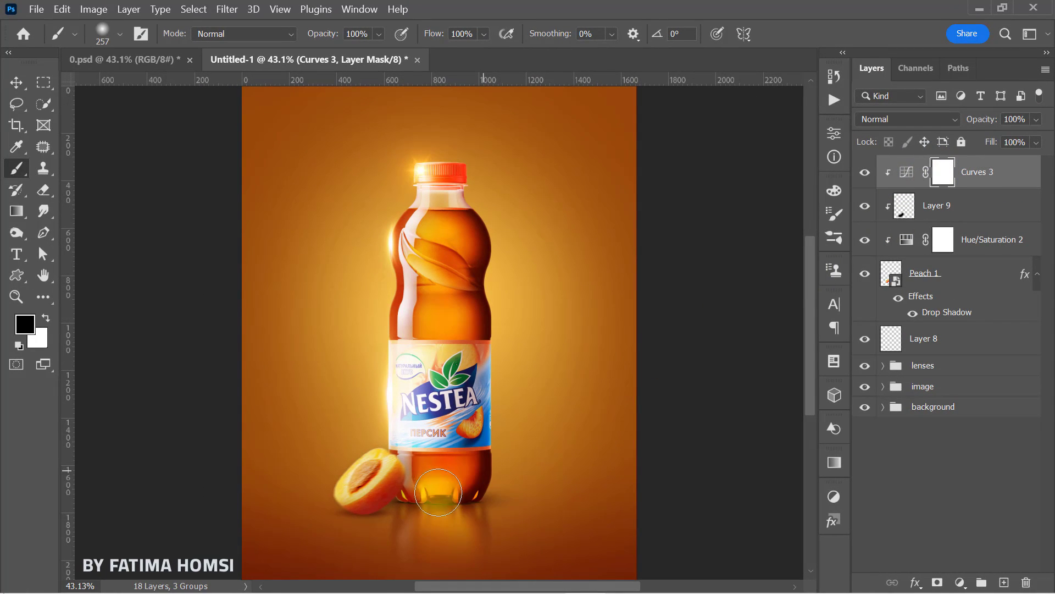
{"action": "left_click_drag", "start_coordinate": [367, 509], "coordinate": [407, 477]}
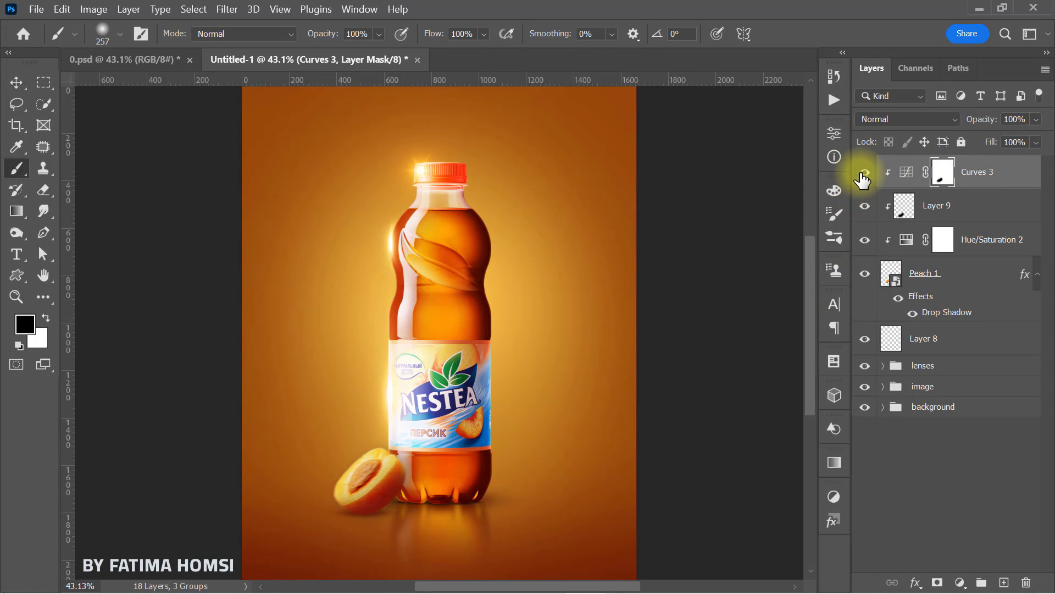
Step: Duplicate the Peach 1 layer and remove the drop shadow from the lower, original peach layer
{"action": "left_click", "coordinate": [954, 278]}
{"action": "key", "text": "ctrl+j"}
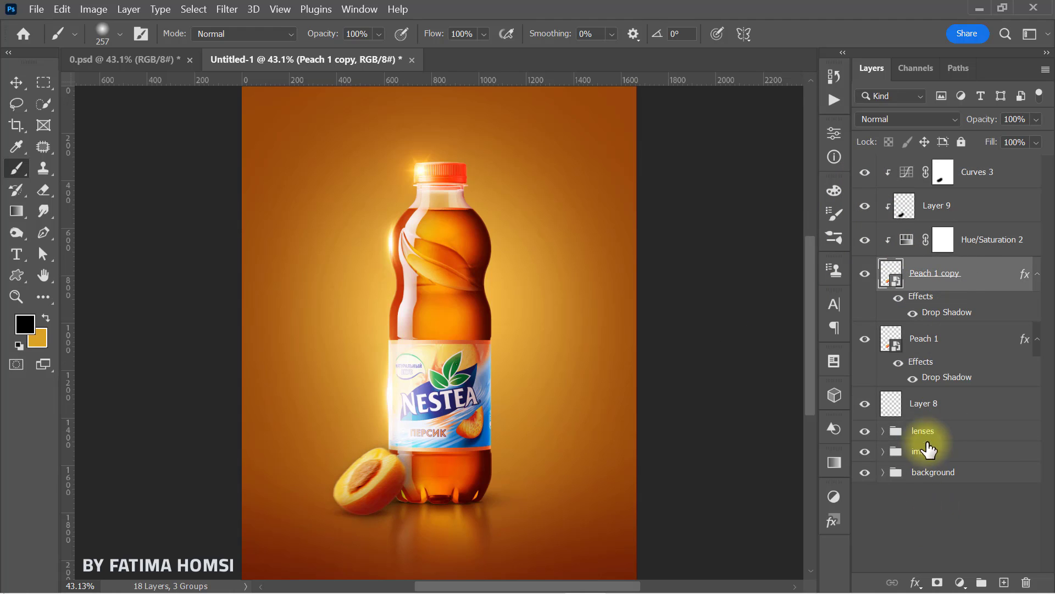
{"action": "left_click_drag", "start_coordinate": [954, 379], "coordinate": [1025, 582]}
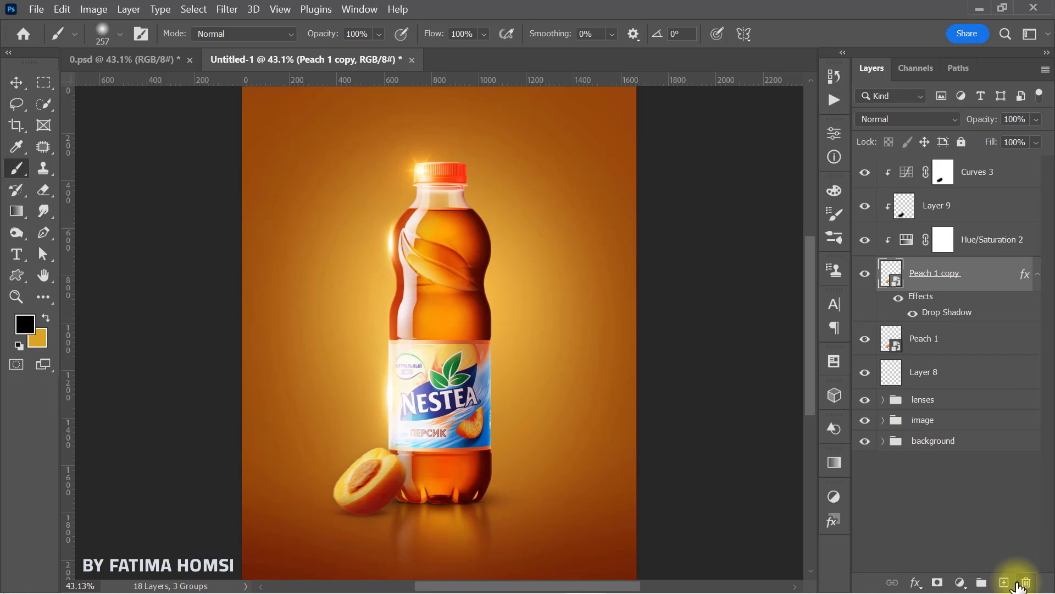
Step: Flip the original Peach 1 layer vertically and move it directly beneath the upright peach, at about Y 1922 px
{"action": "left_click", "coordinate": [966, 355]}
{"action": "key", "text": "ctrl+t"}
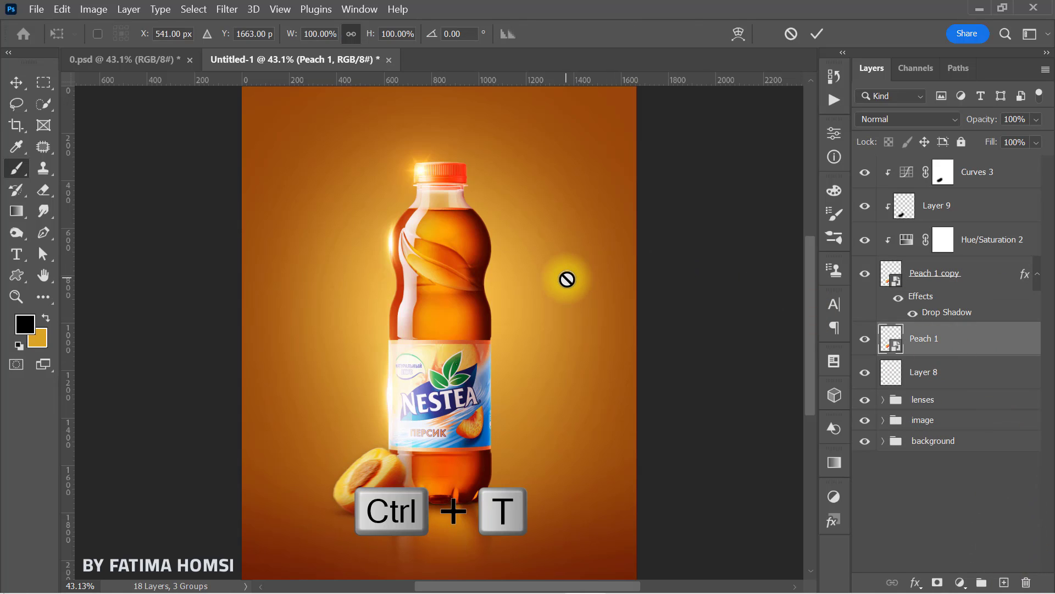
{"action": "right_click", "coordinate": [387, 473]}
{"action": "left_click", "coordinate": [405, 466]}
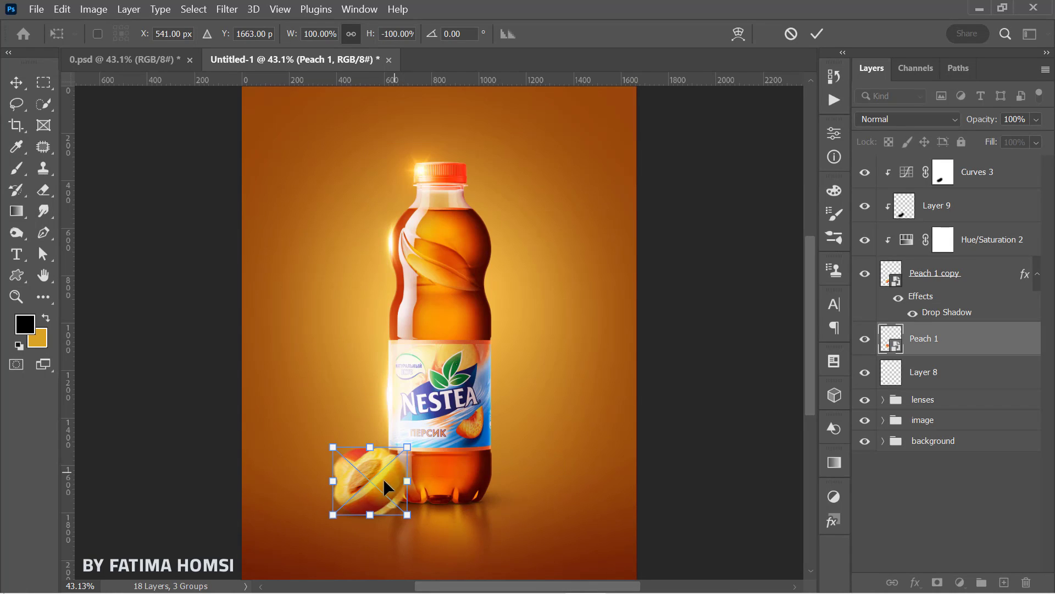
{"action": "left_click_drag", "start_coordinate": [377, 471], "coordinate": [376, 529]}
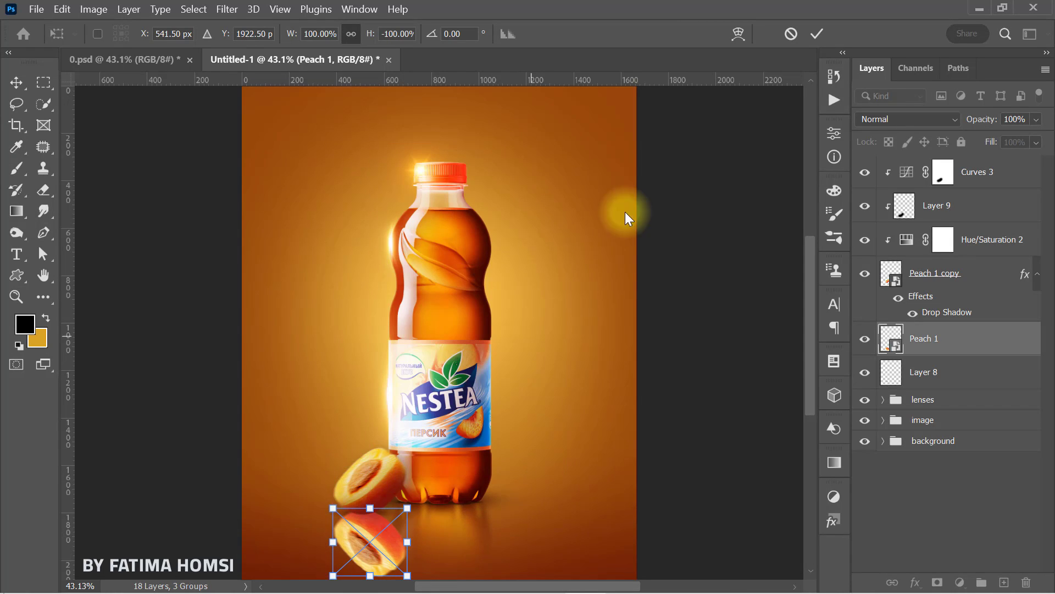
{"action": "left_click", "coordinate": [817, 36]}
{"action": "key", "text": "b"}
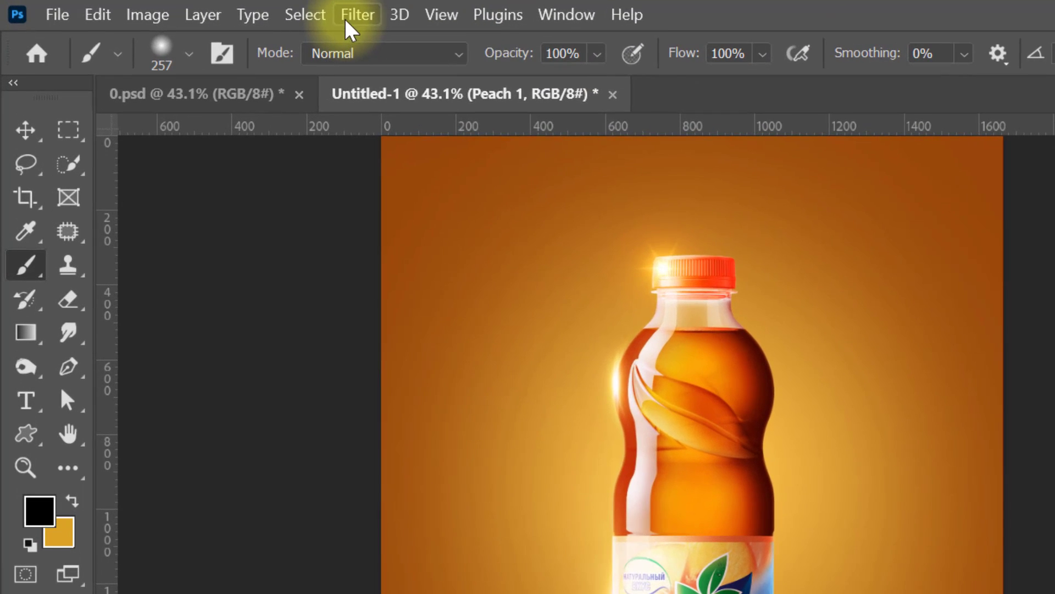
Step: Apply a Gaussian Blur with an 8-pixel radius to the flipped peach
{"action": "left_click", "coordinate": [315, 14]}
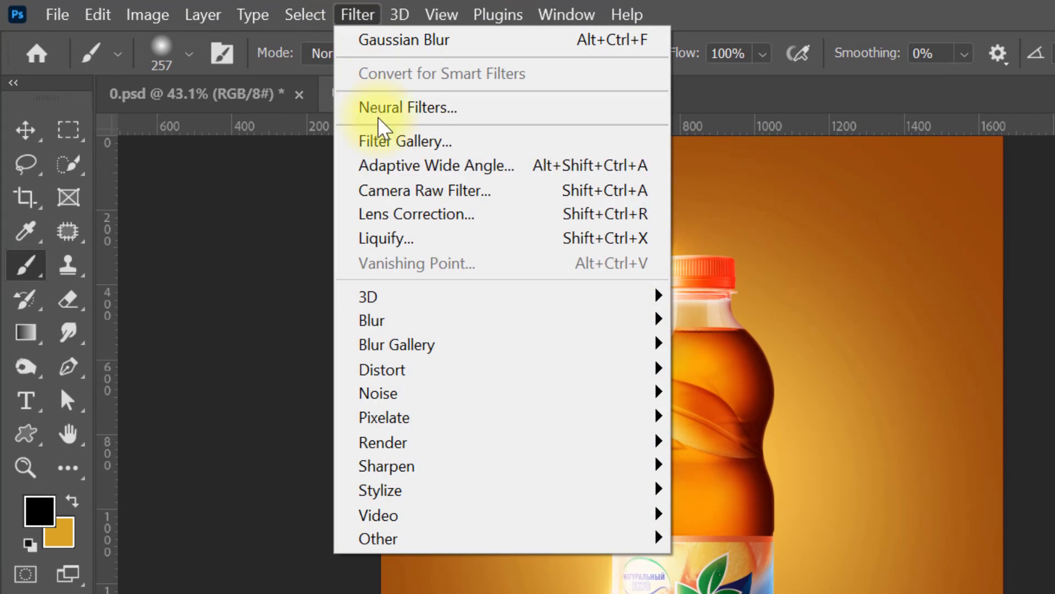
{"action": "mouse_move", "coordinate": [378, 289]}
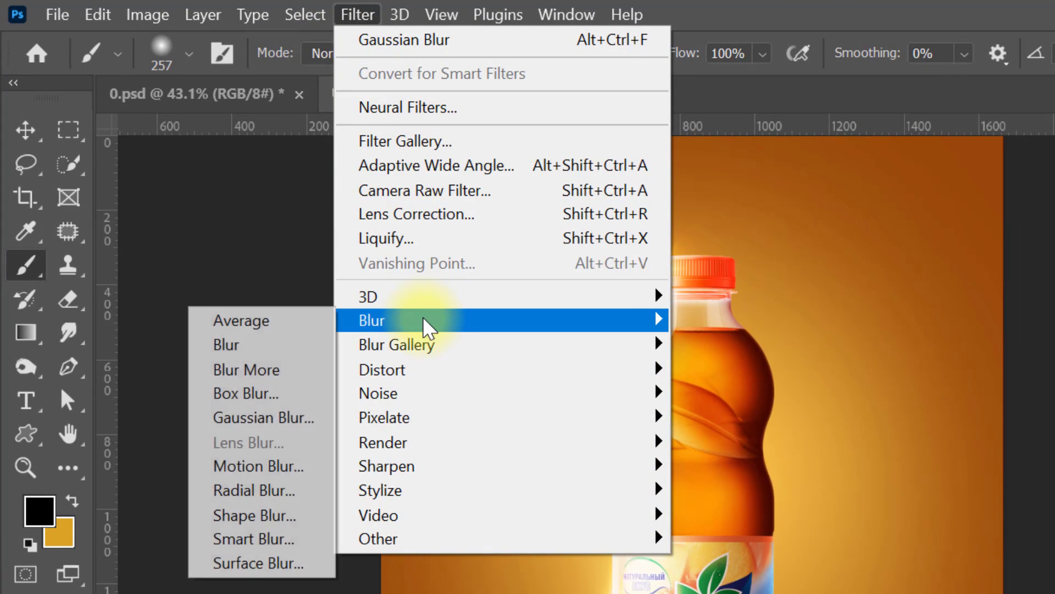
{"action": "left_click", "coordinate": [275, 419]}
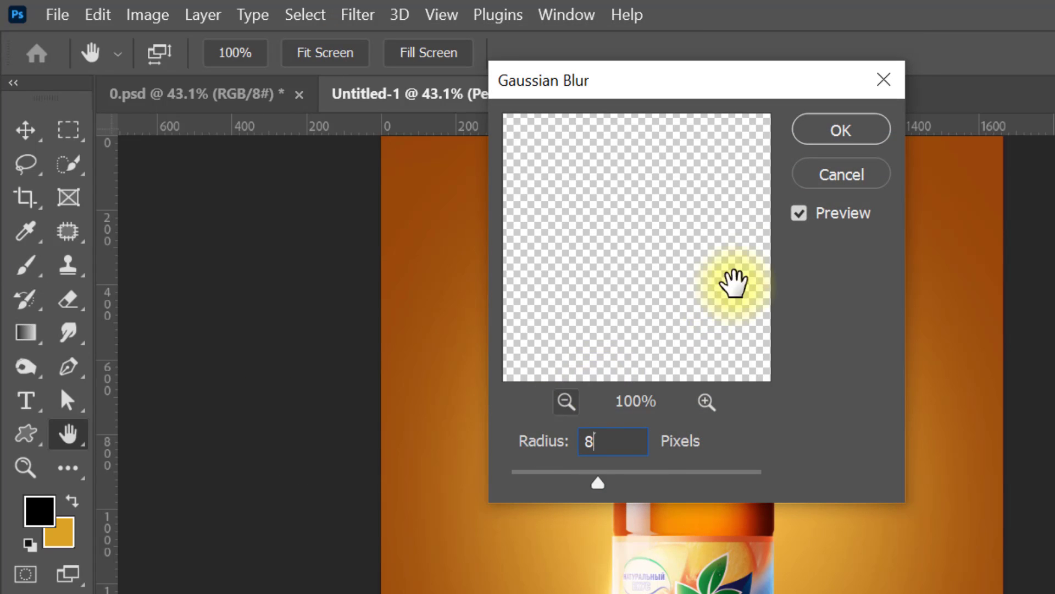
{"action": "left_click", "coordinate": [853, 145]}
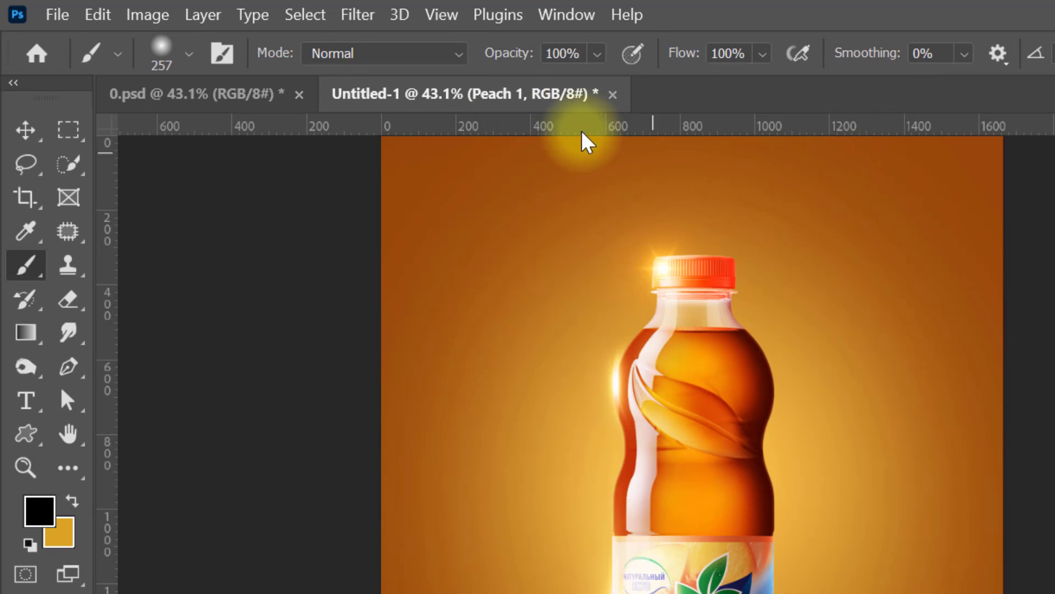
Step: Apply a Motion Blur with a 90° angle and 70-pixel distance to the flipped peach
{"action": "left_click", "coordinate": [363, 15]}
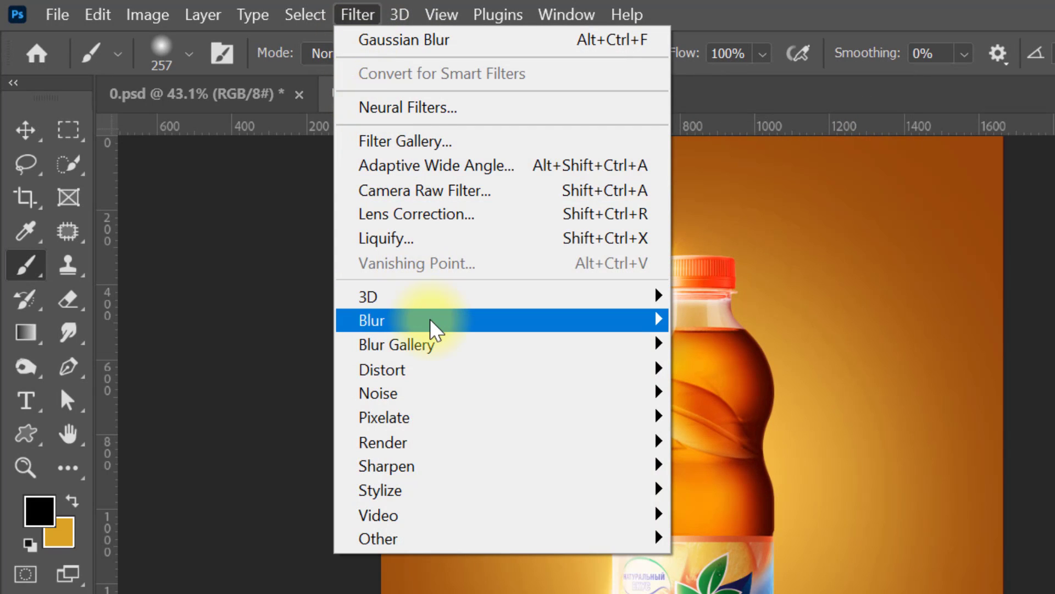
{"action": "mouse_move", "coordinate": [434, 325]}
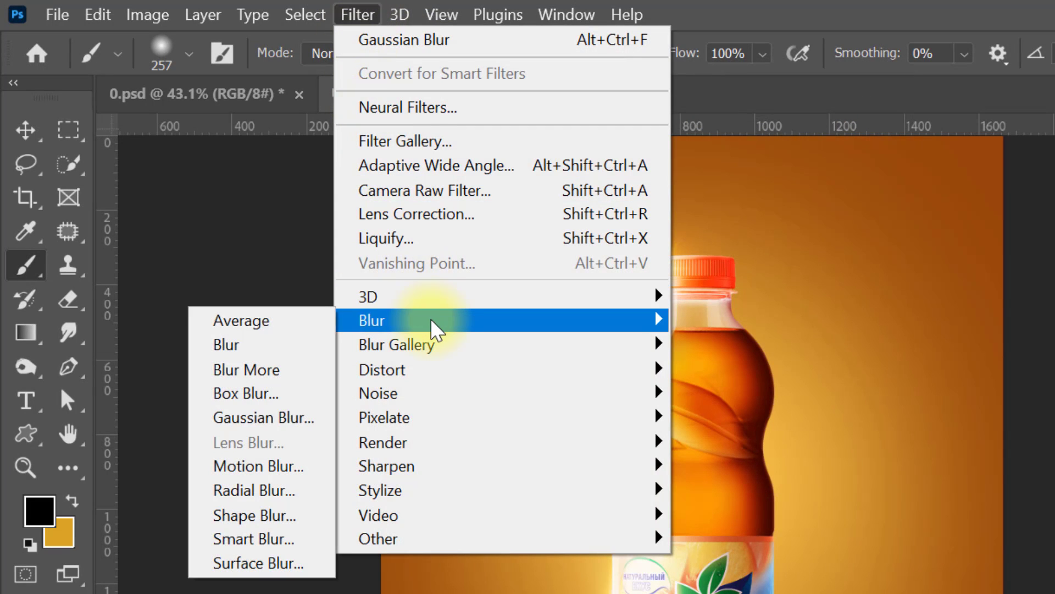
{"action": "left_click", "coordinate": [285, 467]}
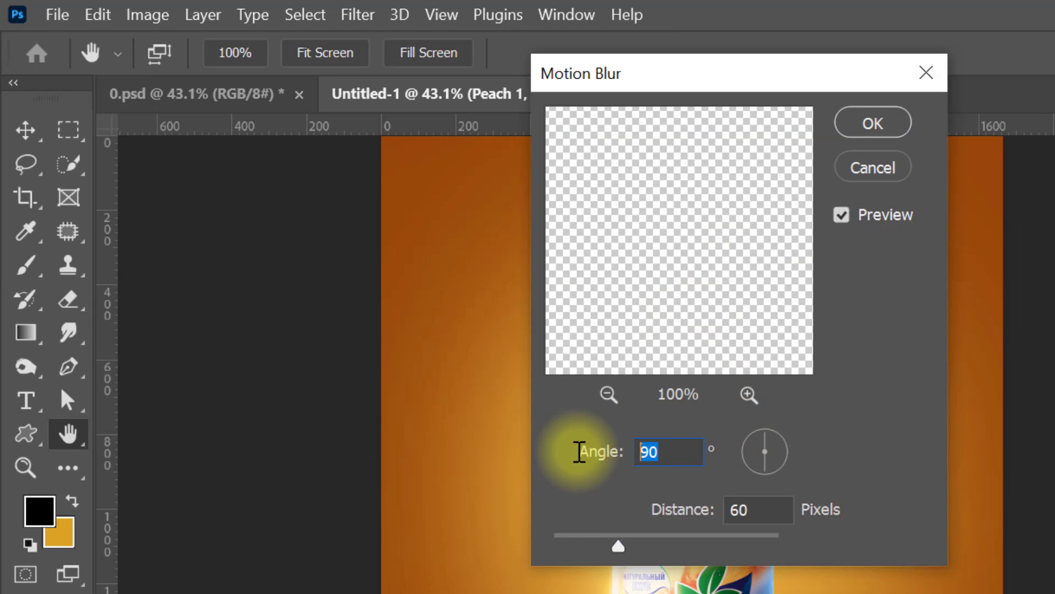
{"action": "left_click_drag", "start_coordinate": [768, 509], "coordinate": [648, 506]}
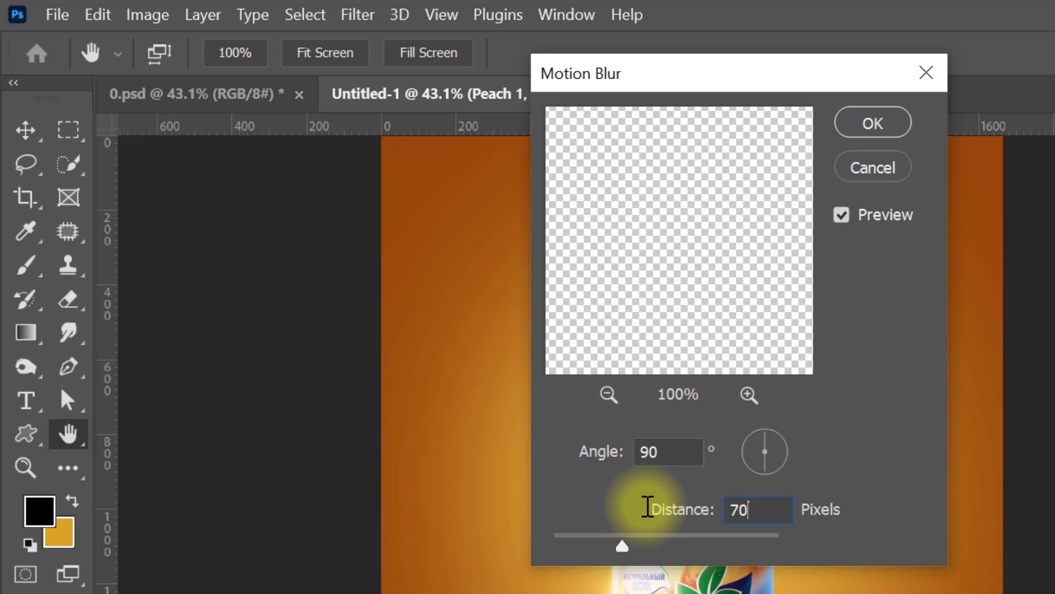
{"action": "left_click", "coordinate": [877, 128]}
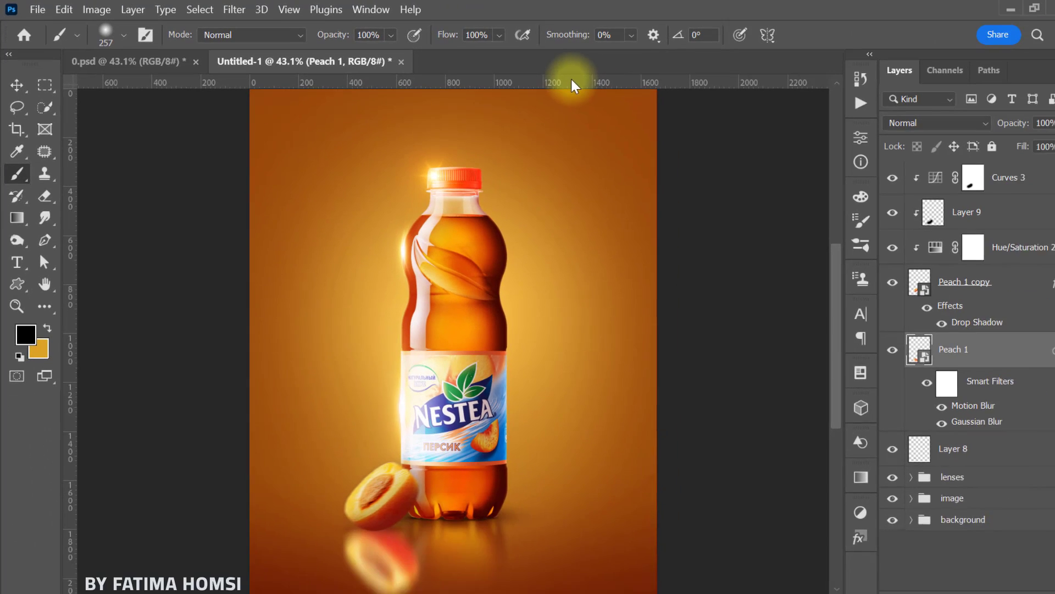
Step: Move the blurred peach reflection slightly down to about Y 1935 px
{"action": "key", "text": "ctrl+t"}
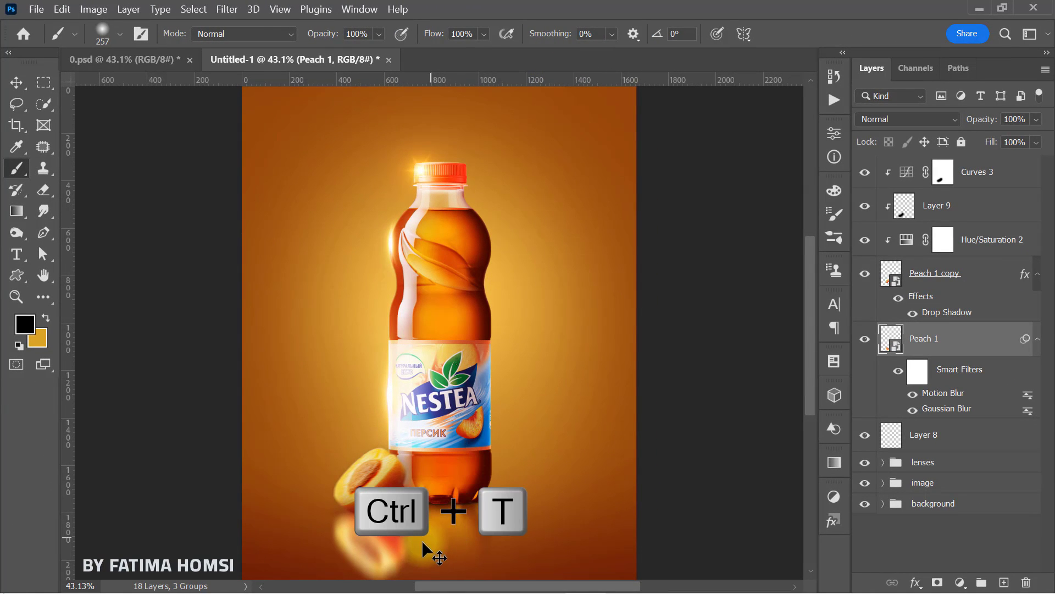
{"action": "left_click_drag", "start_coordinate": [379, 537], "coordinate": [380, 544]}
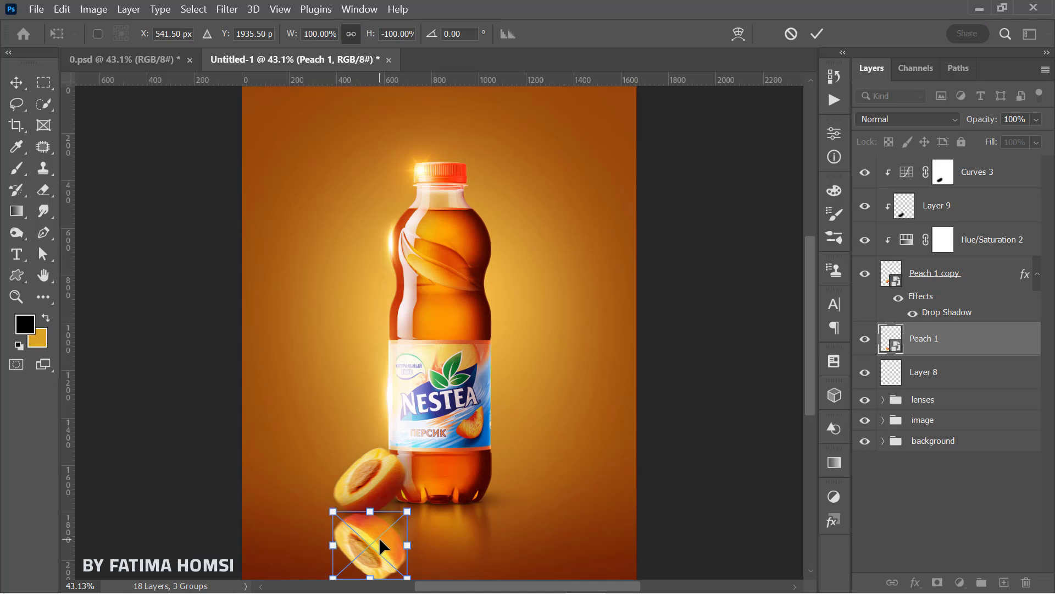
{"action": "left_click", "coordinate": [815, 33]}
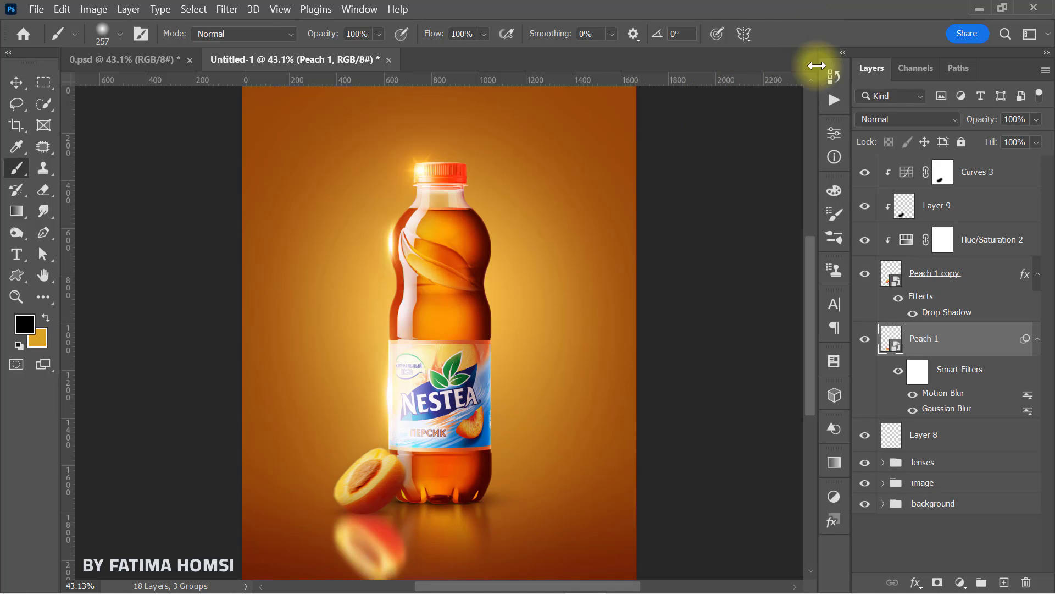
Step: Add a layer mask to the reflected Peach 1 layer and fade its lower part with a soft black 421 px brush
{"action": "left_click", "coordinate": [939, 582]}
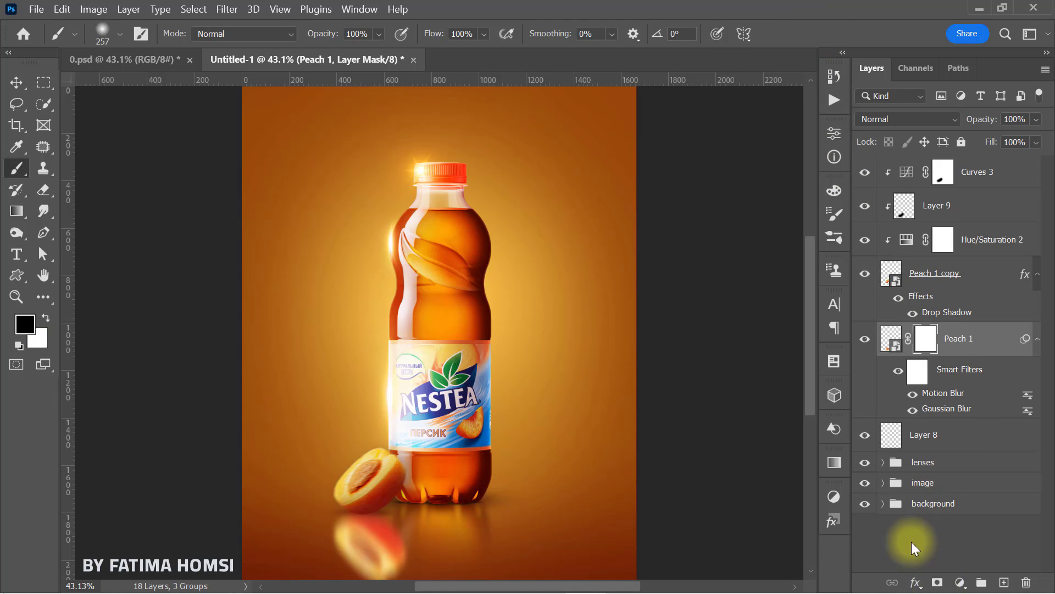
{"action": "left_click", "coordinate": [25, 323]}
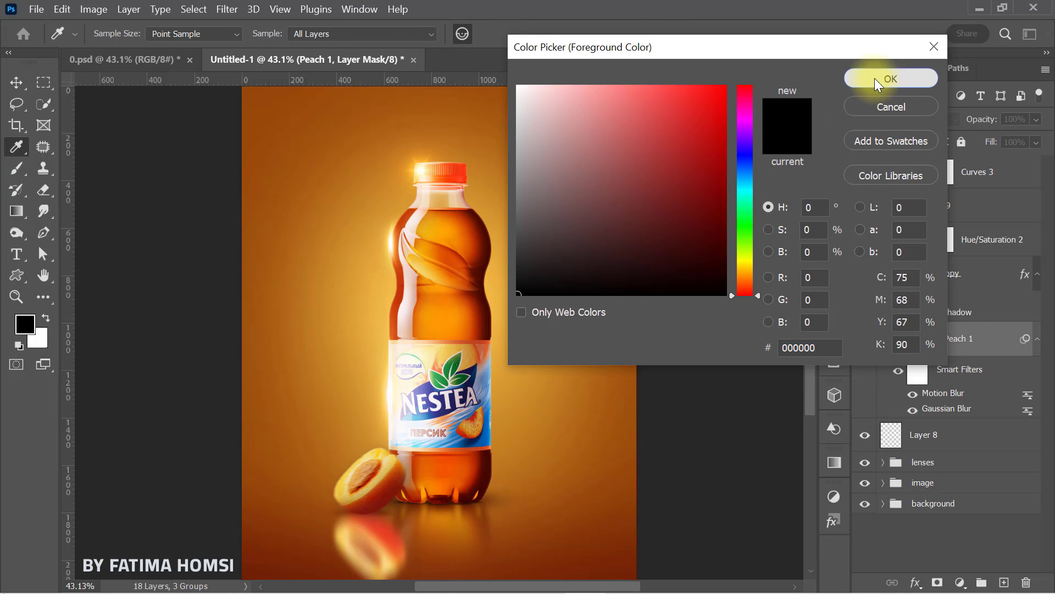
{"action": "left_click", "coordinate": [875, 78]}
{"action": "left_click_drag", "start_coordinate": [404, 489], "coordinate": [428, 492]}
{"action": "mouse_move", "coordinate": [411, 568]}
{"action": "left_mouse_down"}
{"action": "mouse_move", "coordinate": [335, 593]}
{"action": "mouse_move", "coordinate": [403, 584]}
{"action": "mouse_move", "coordinate": [374, 591]}
{"action": "mouse_move", "coordinate": [414, 565]}
{"action": "mouse_move", "coordinate": [388, 585]}
{"action": "mouse_move", "coordinate": [341, 592]}
{"action": "left_mouse_up"}
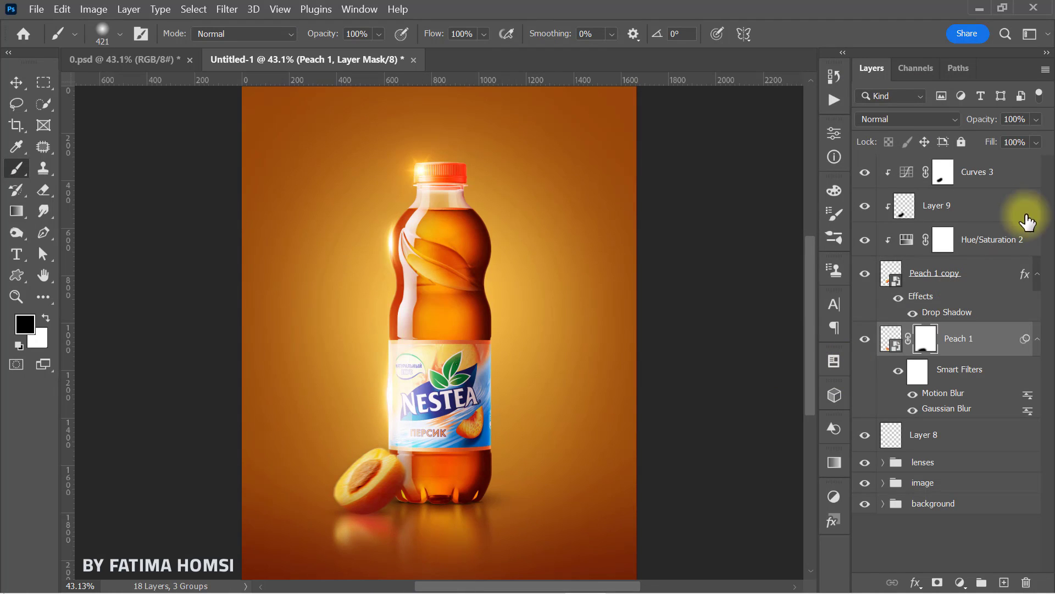
Step: Set the peach reflection layer's opacity to 58%, and switch the brush to white at 54% opacity
{"action": "left_click_drag", "start_coordinate": [967, 119], "coordinate": [985, 125]}
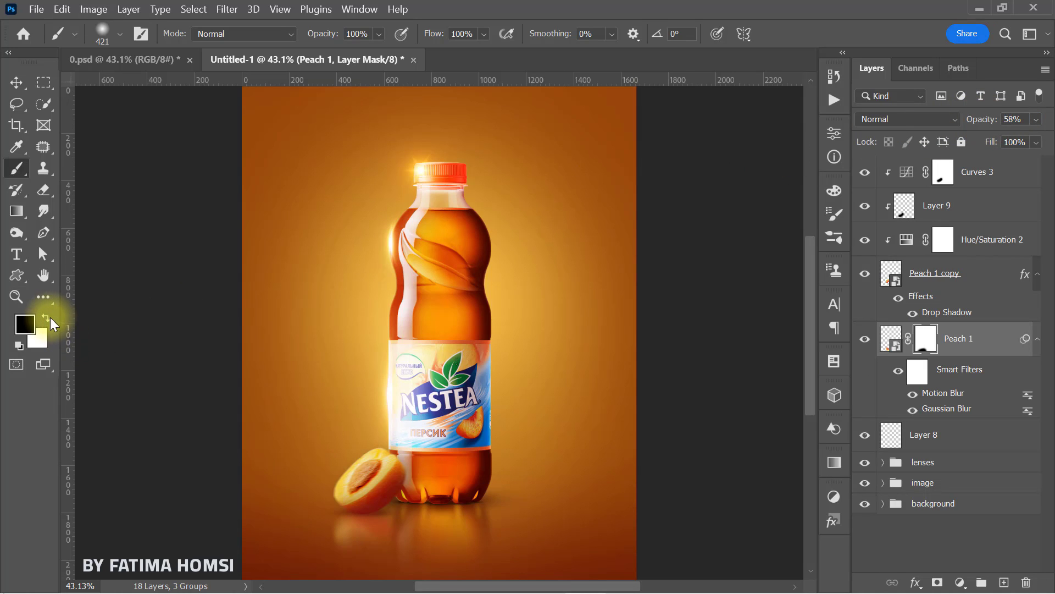
{"action": "left_click", "coordinate": [47, 318]}
{"action": "left_click_drag", "start_coordinate": [332, 41], "coordinate": [292, 40]}
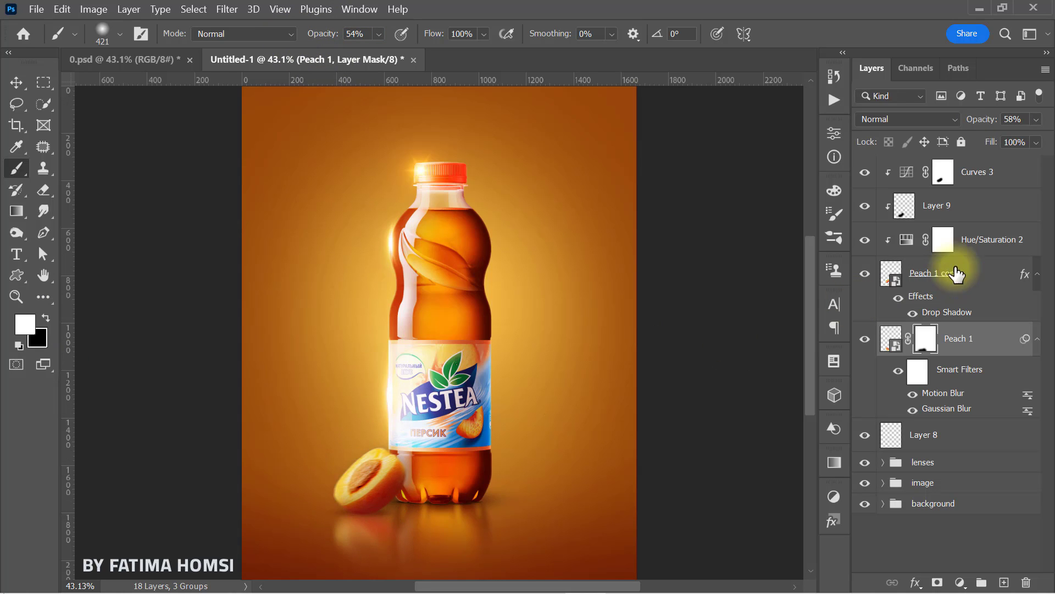
Step: Group all the peach layers, from the Curves 3 adjustment down to the Layer 8 shadow
{"action": "left_click", "coordinate": [997, 177]}
{"action": "key", "text": "shift"}
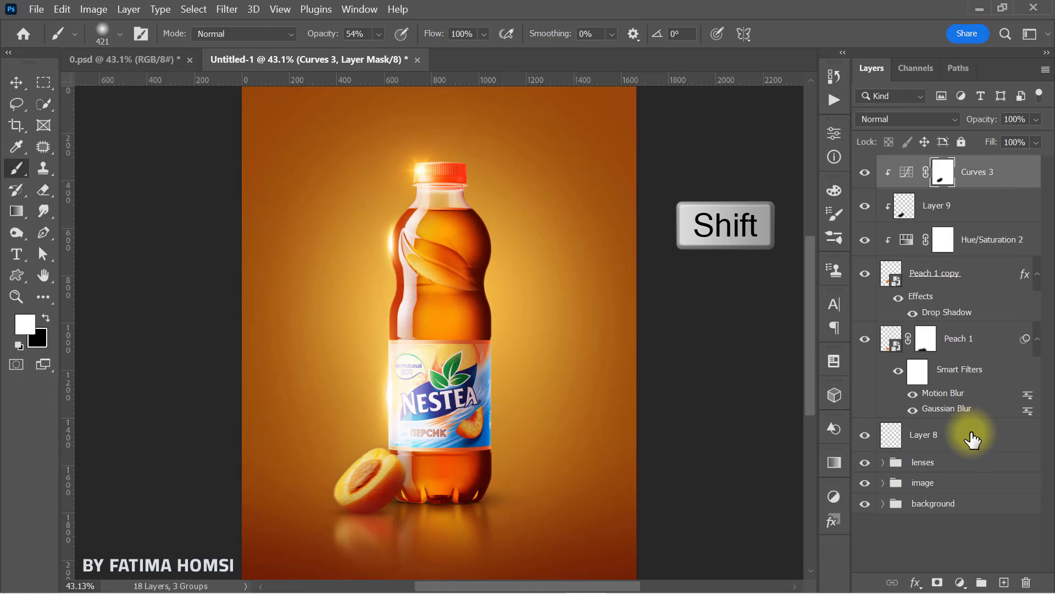
{"action": "left_click", "coordinate": [972, 439], "text": "shift"}
{"action": "key", "text": "ctrl+g"}
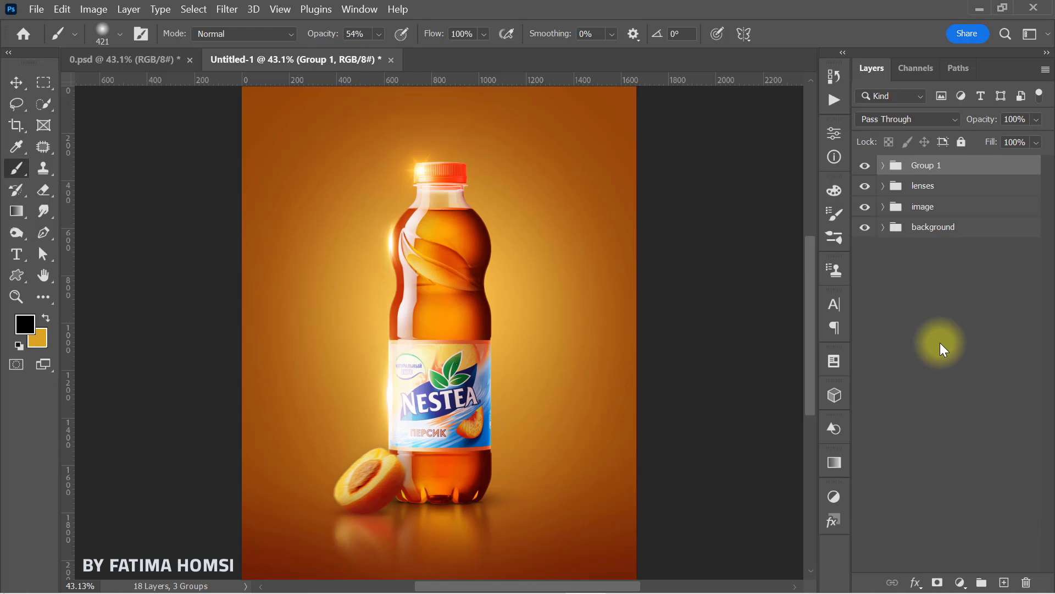
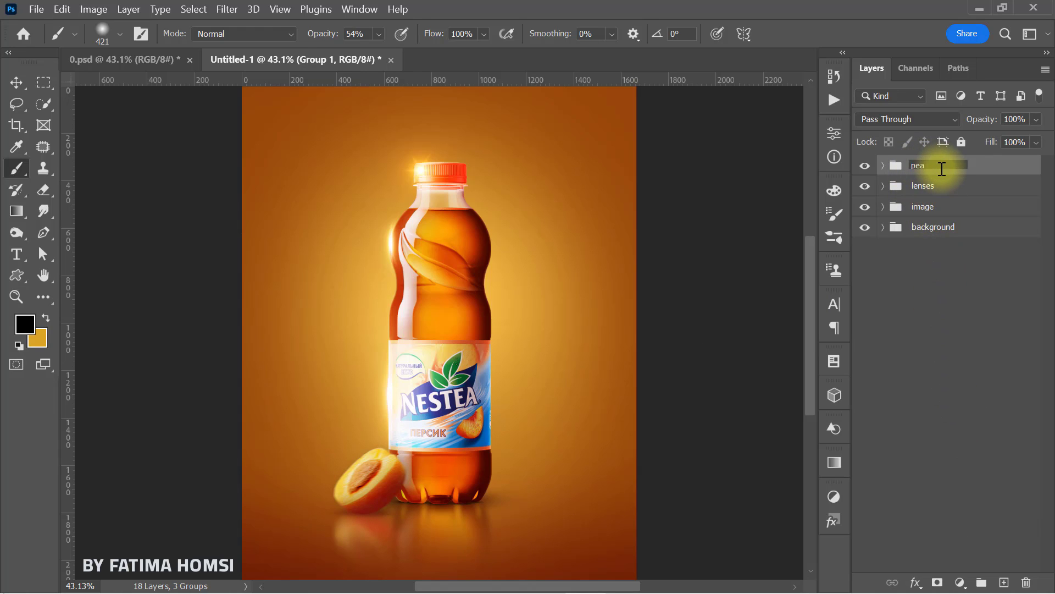
Step: Create a new layer above the peach group and set the foreground colour to d9a326 for the Brush tool
{"action": "left_click", "coordinate": [1004, 582]}
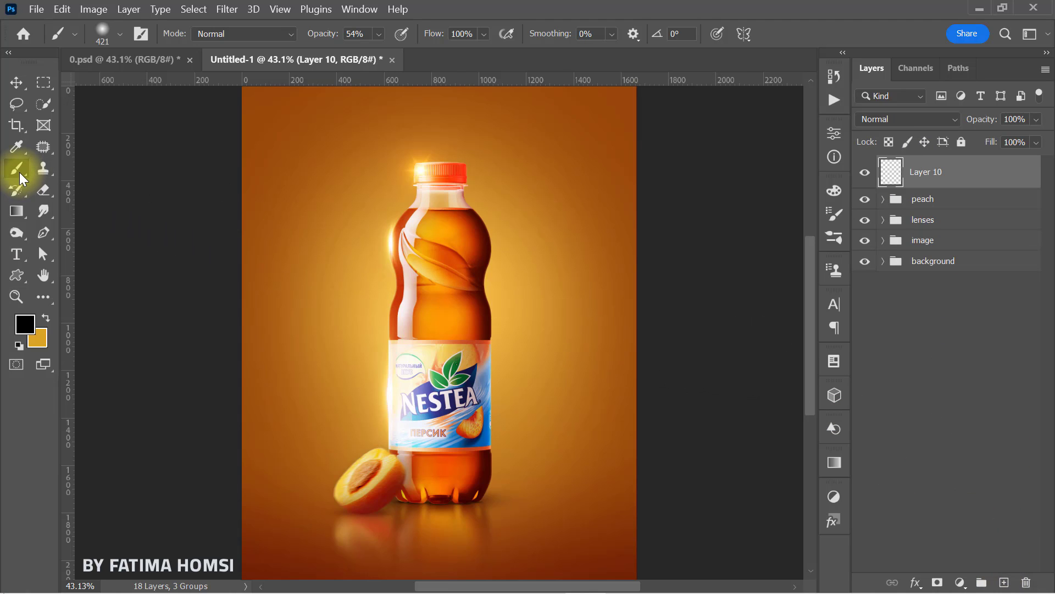
{"action": "left_click", "coordinate": [25, 324]}
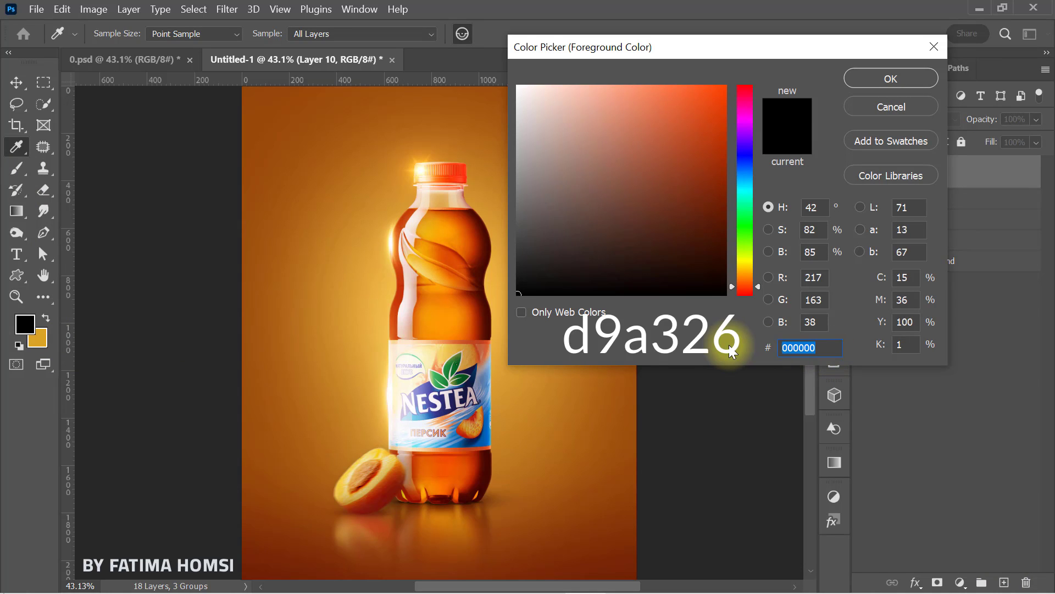
{"action": "type", "text": "d9a326"}
{"action": "left_click", "coordinate": [858, 79]}
{"action": "key", "text": "b"}
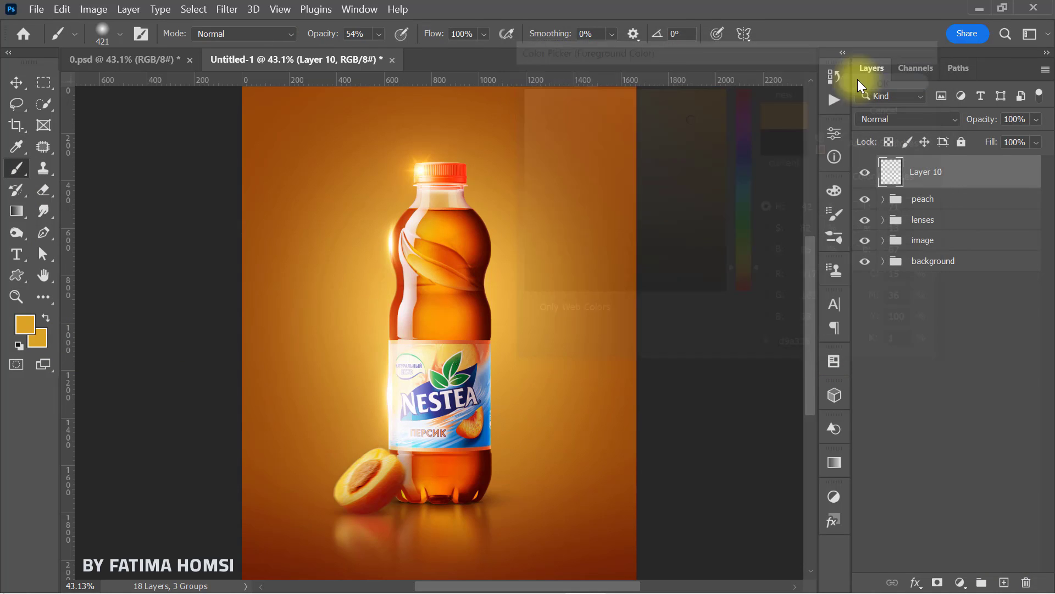
Step: Paint one soft light spot in the poster's upper-left area with a 616 px brush at 100% opacity
{"action": "left_click_drag", "start_coordinate": [326, 158], "coordinate": [381, 161]}
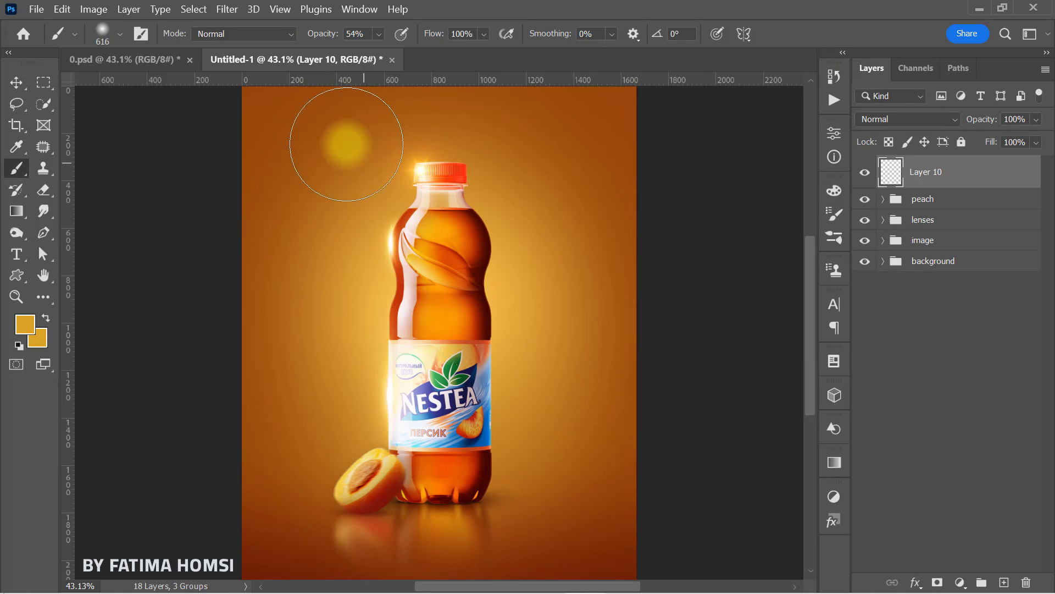
{"action": "left_click_drag", "start_coordinate": [320, 35], "coordinate": [466, 35]}
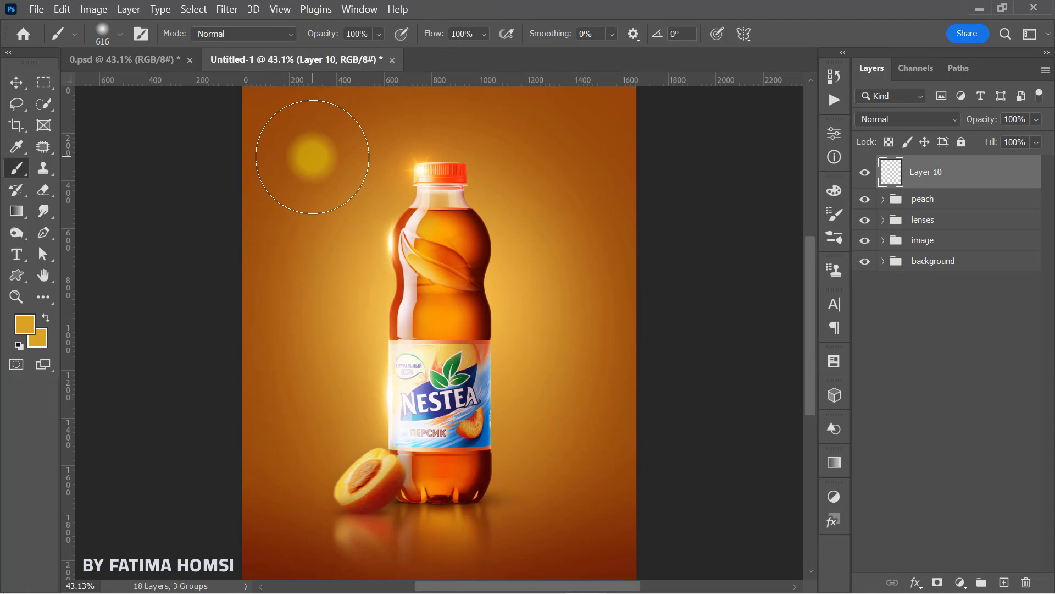
{"action": "left_click", "coordinate": [312, 157]}
Step: Enlarge the painted light spot to about 297% and set its layer's blend mode to Screen
{"action": "key", "text": "ctrl+t"}
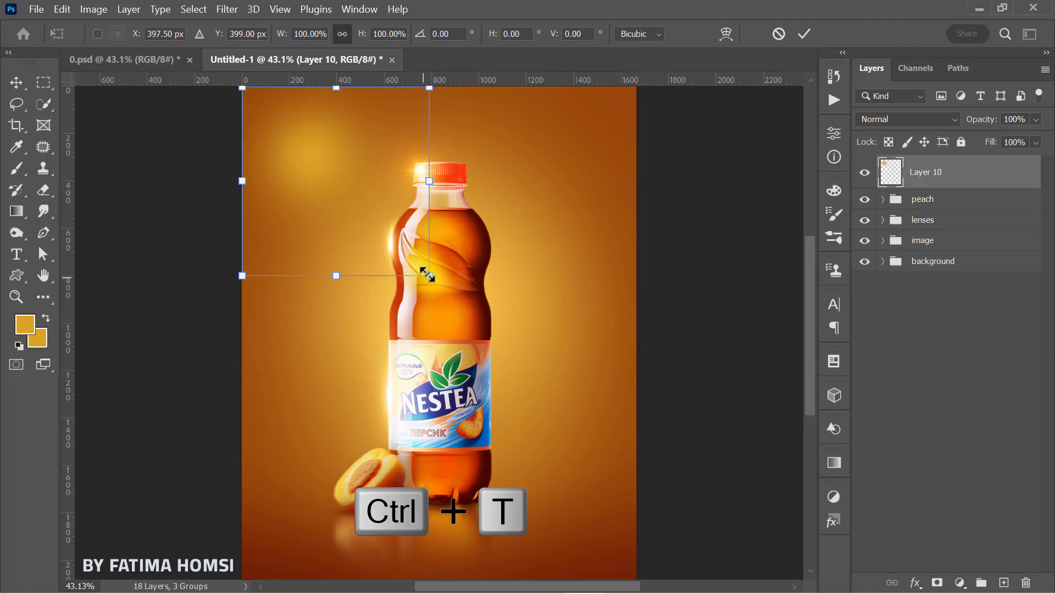
{"action": "left_click_drag", "start_coordinate": [427, 273], "coordinate": [614, 460]}
{"action": "left_click_drag", "start_coordinate": [512, 299], "coordinate": [572, 331]}
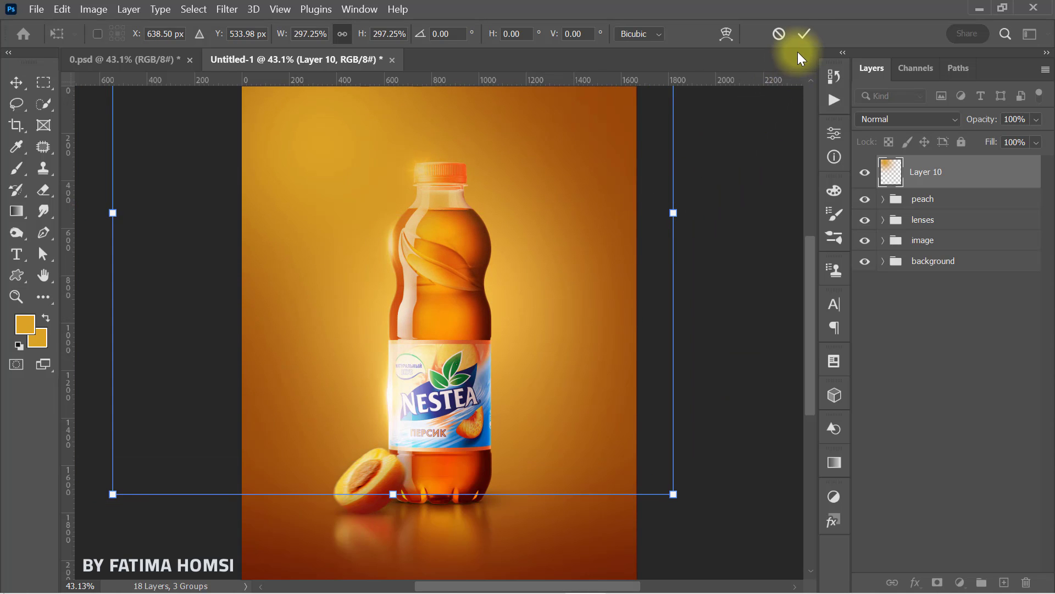
{"action": "left_click", "coordinate": [802, 34]}
{"action": "left_click", "coordinate": [891, 120]}
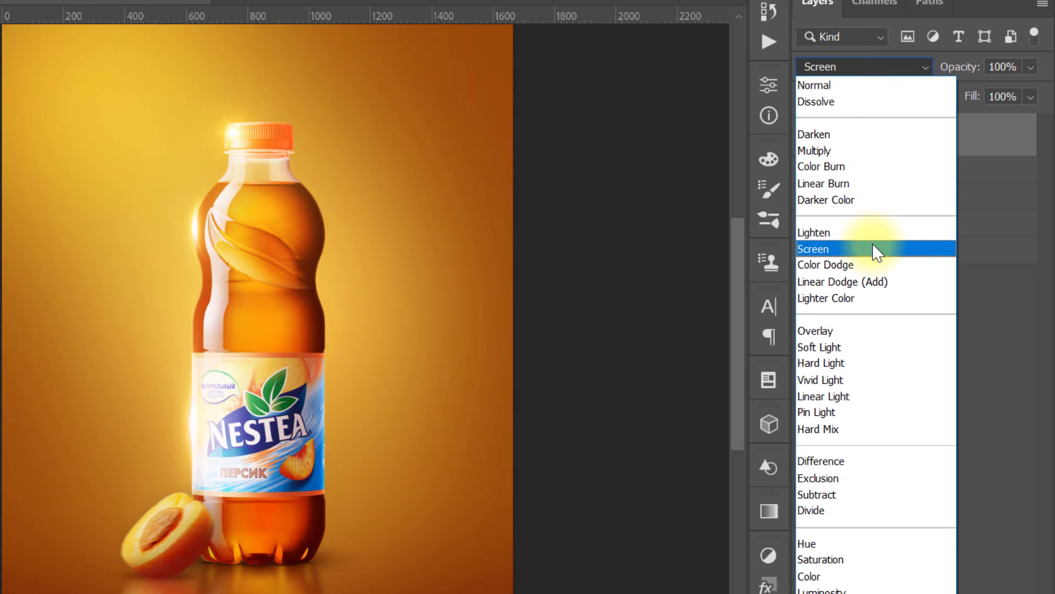
{"action": "left_click", "coordinate": [874, 248]}
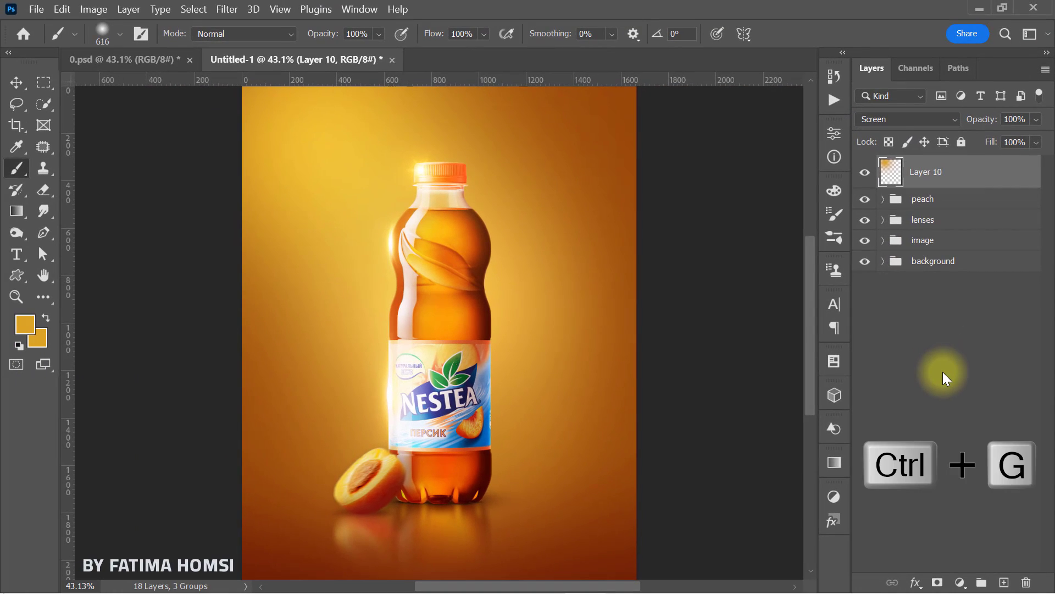
Step: Put the light spot layer into its own collapsed group and name the group light
{"action": "key", "text": "ctrl+g"}
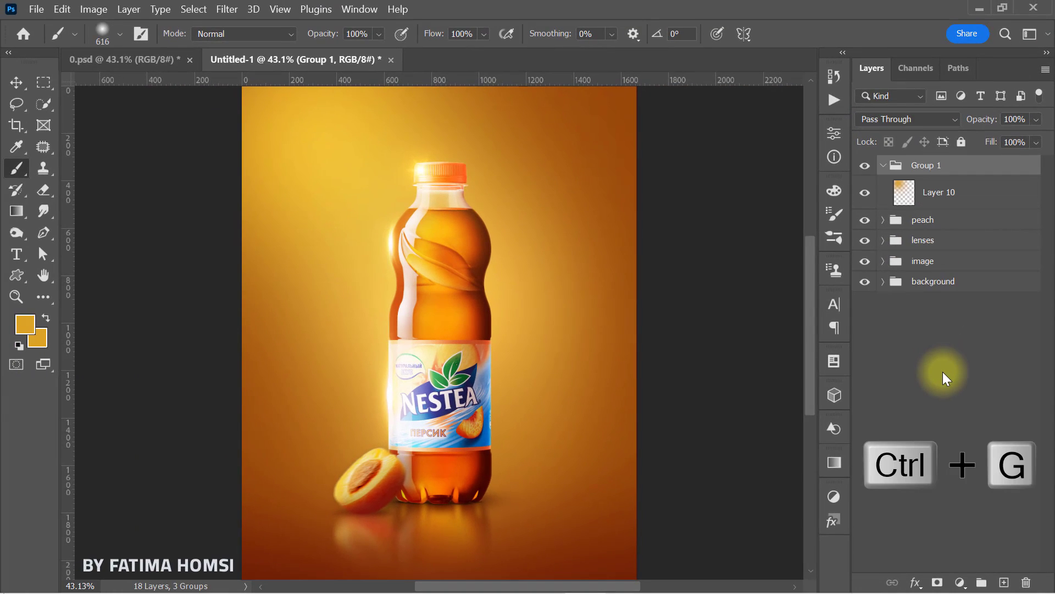
{"action": "left_click", "coordinate": [883, 165]}
{"action": "double_click", "coordinate": [919, 165]}
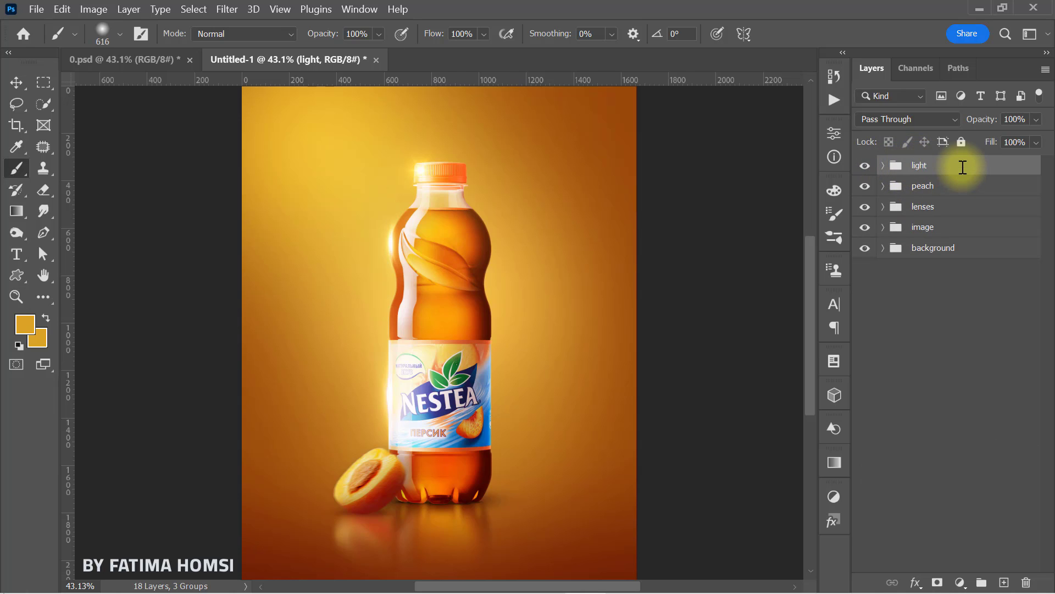
Step: Place the Peach image from the ice tea folder left of the bottle, scaled to about 108%, at about X 291, Y 878 px
{"action": "left_click", "coordinate": [979, 8]}
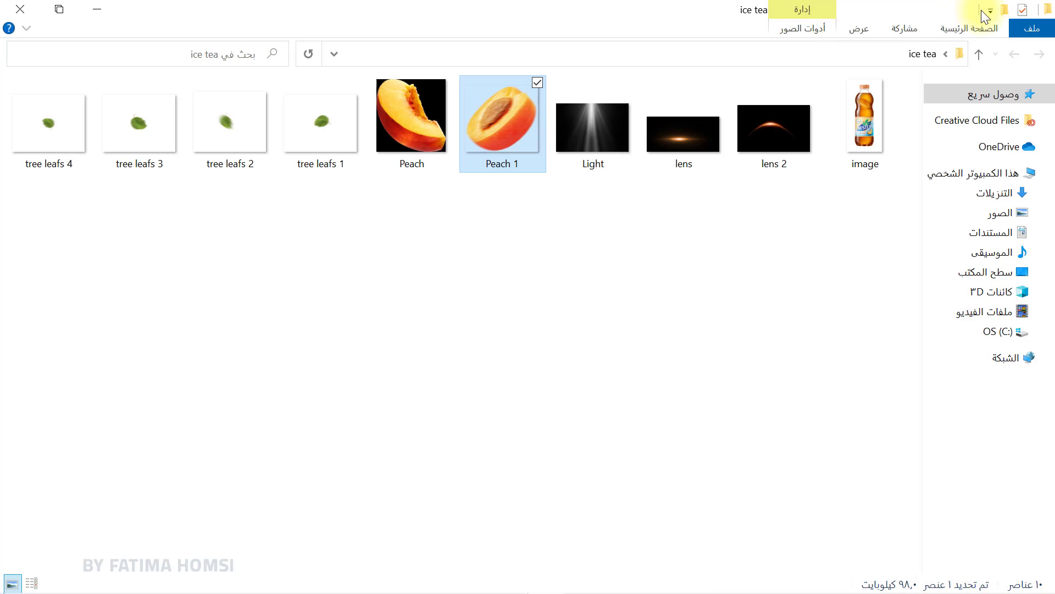
{"action": "left_click_drag", "start_coordinate": [397, 122], "coordinate": [450, 440]}
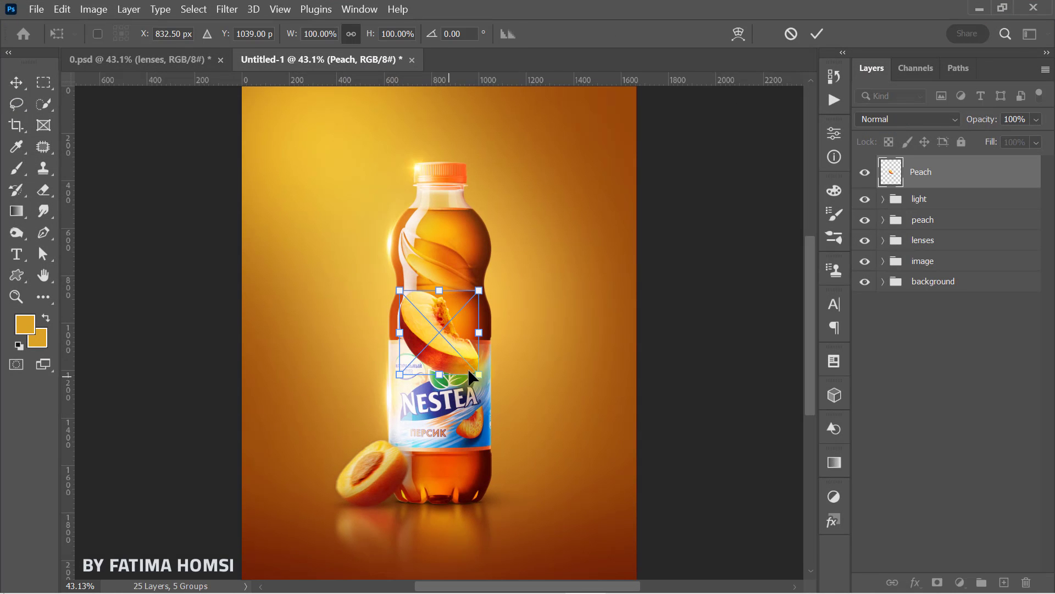
{"action": "left_click_drag", "start_coordinate": [480, 376], "coordinate": [497, 391]}
{"action": "left_click_drag", "start_coordinate": [451, 352], "coordinate": [331, 371]}
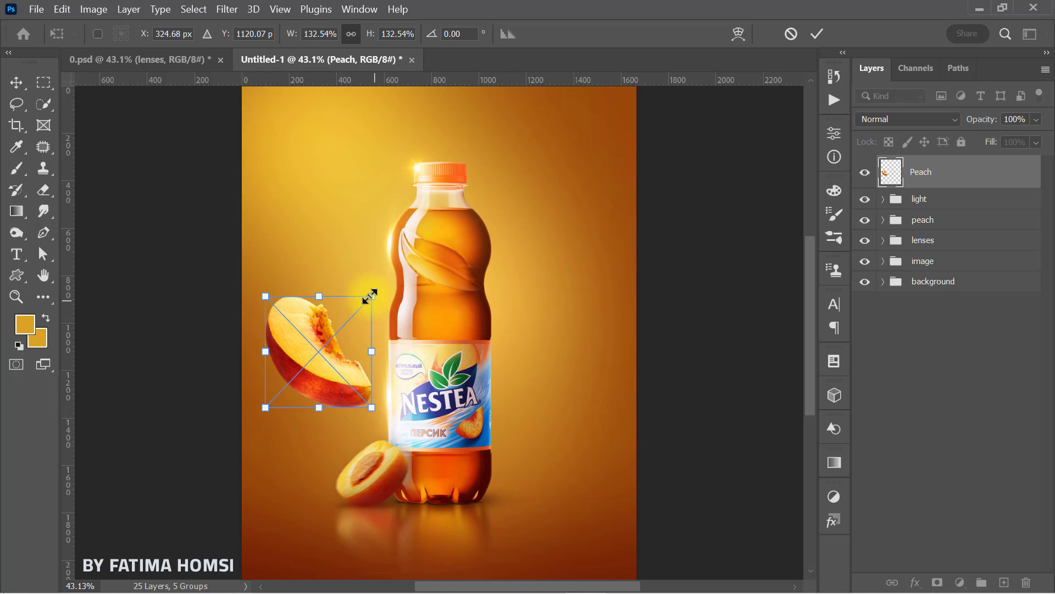
{"action": "left_click_drag", "start_coordinate": [368, 298], "coordinate": [361, 306]}
{"action": "left_click_drag", "start_coordinate": [326, 339], "coordinate": [316, 279]}
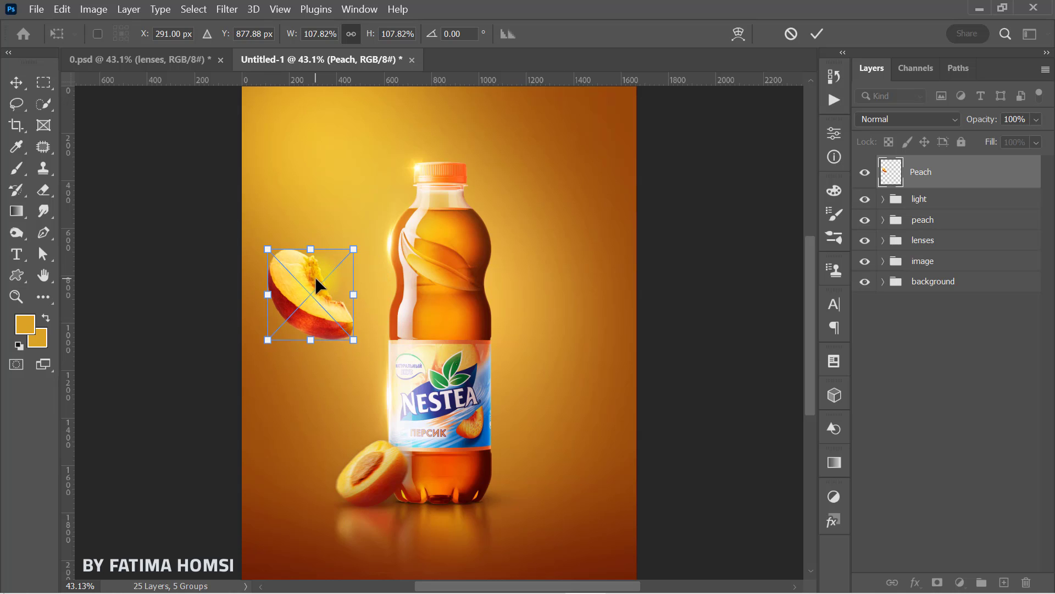
{"action": "left_click", "coordinate": [815, 33]}
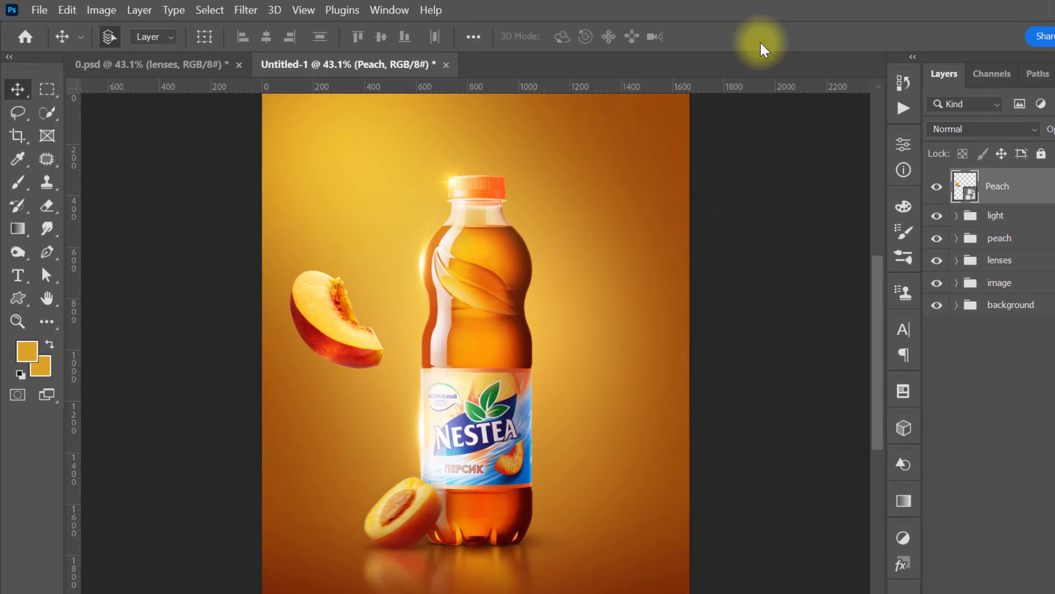
Step: Apply a Motion Blur to the Peach slice with an angle of -52° and a distance of 60 pixels
{"action": "left_click", "coordinate": [227, 10]}
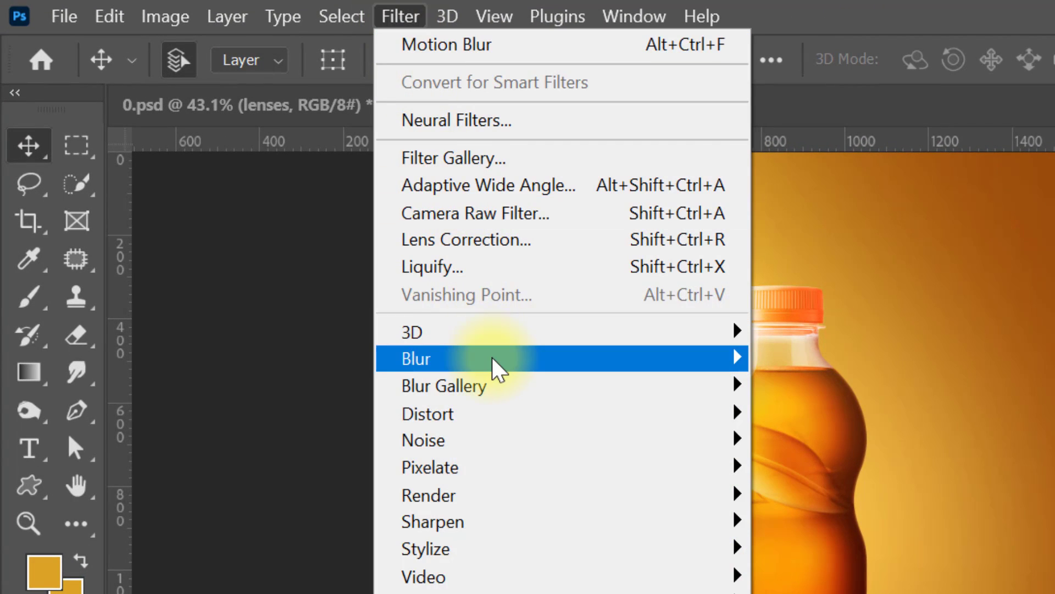
{"action": "mouse_move", "coordinate": [476, 360]}
{"action": "left_click", "coordinate": [325, 524]}
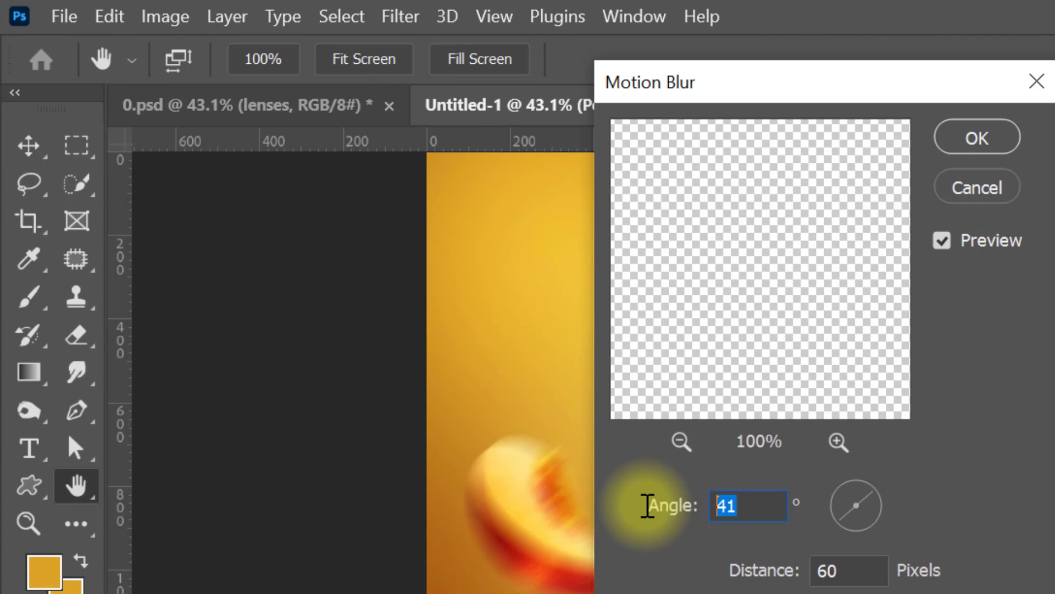
{"action": "type", "text": "-52"}
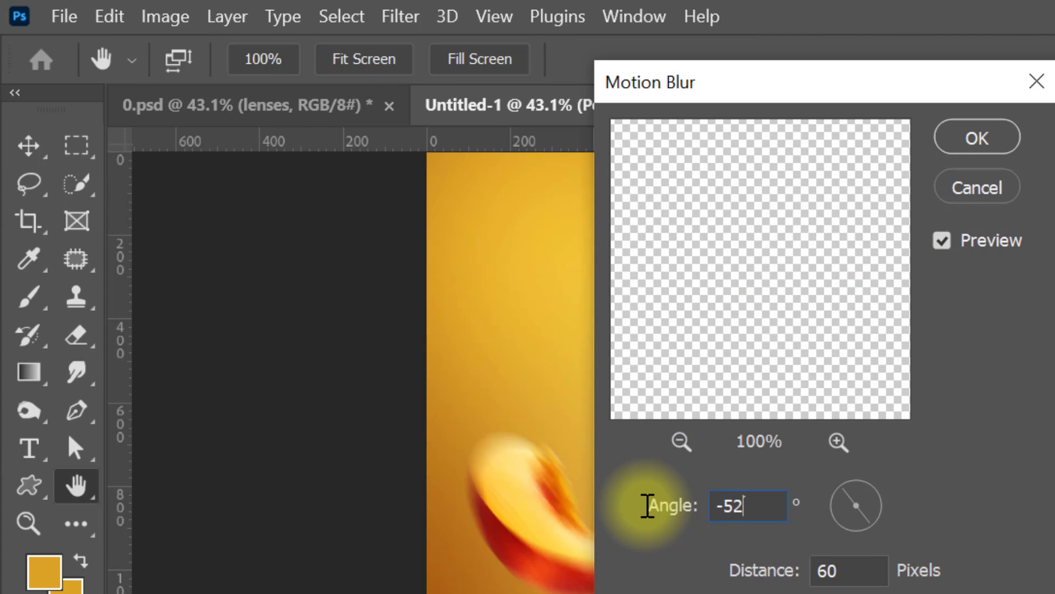
{"action": "key", "text": "Tab"}
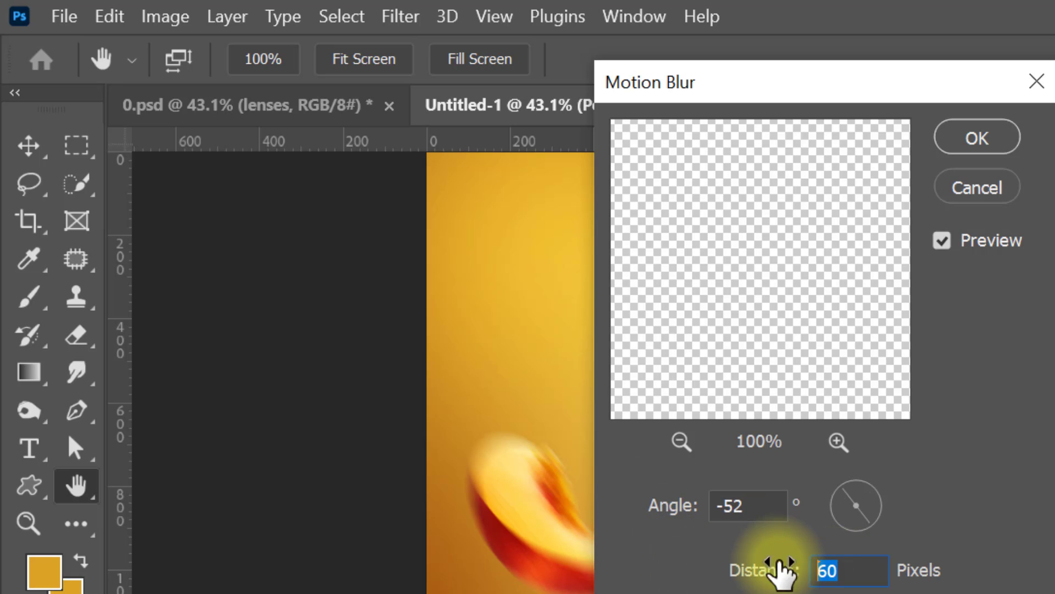
{"action": "left_click", "coordinate": [968, 138]}
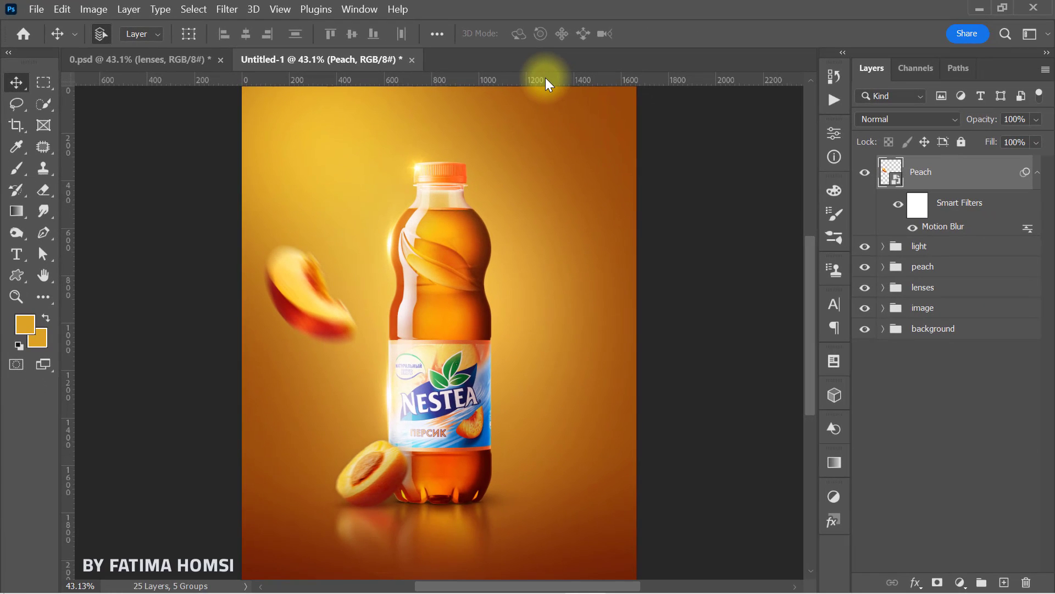
Step: Duplicate the blurred Peach slice, flip the copy horizontally, and place it right of the bottle at about 81% scale
{"action": "key", "text": "ctrl+j"}
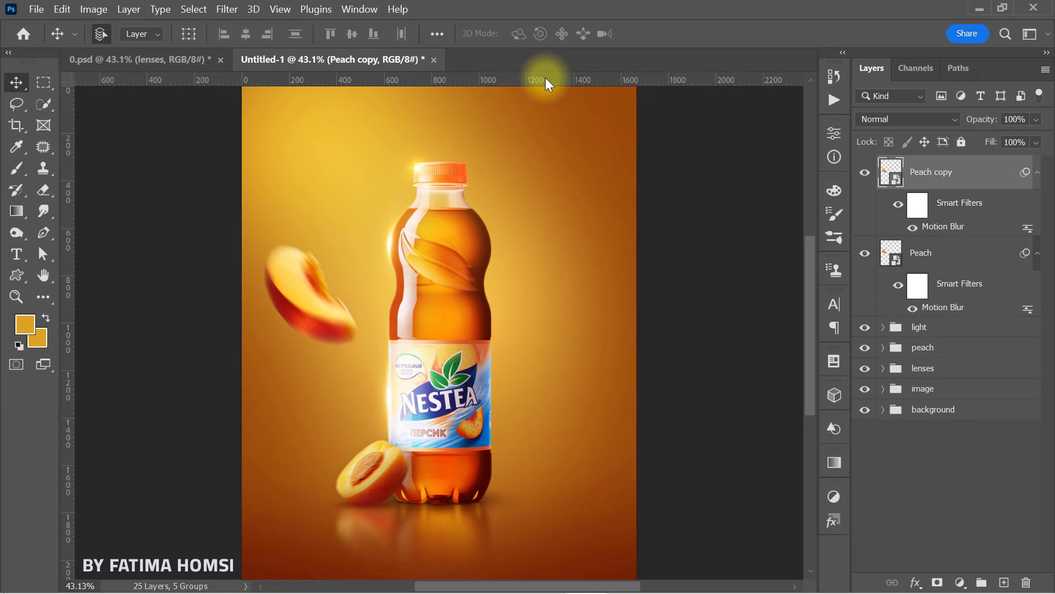
{"action": "key", "text": "ctrl+t"}
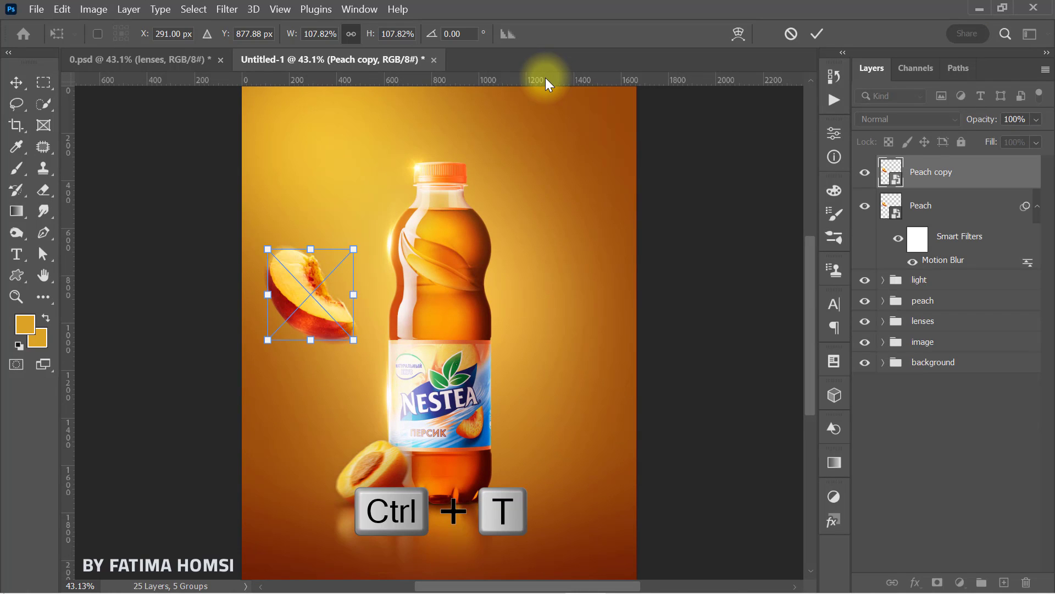
{"action": "right_click", "coordinate": [326, 264]}
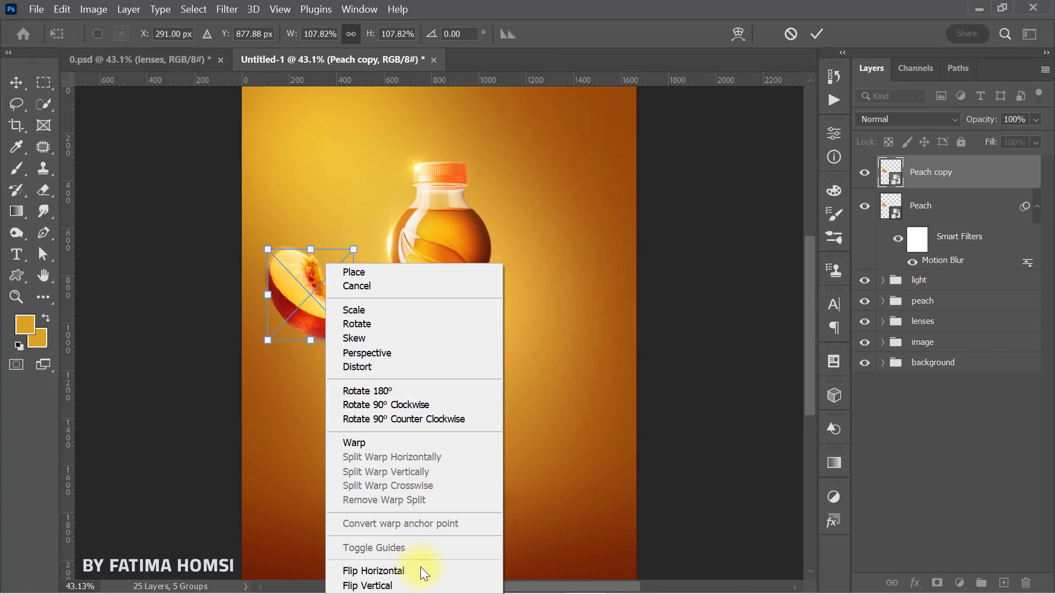
{"action": "left_click", "coordinate": [380, 570]}
{"action": "left_click_drag", "start_coordinate": [324, 298], "coordinate": [602, 392]}
{"action": "left_click_drag", "start_coordinate": [620, 317], "coordinate": [596, 344]}
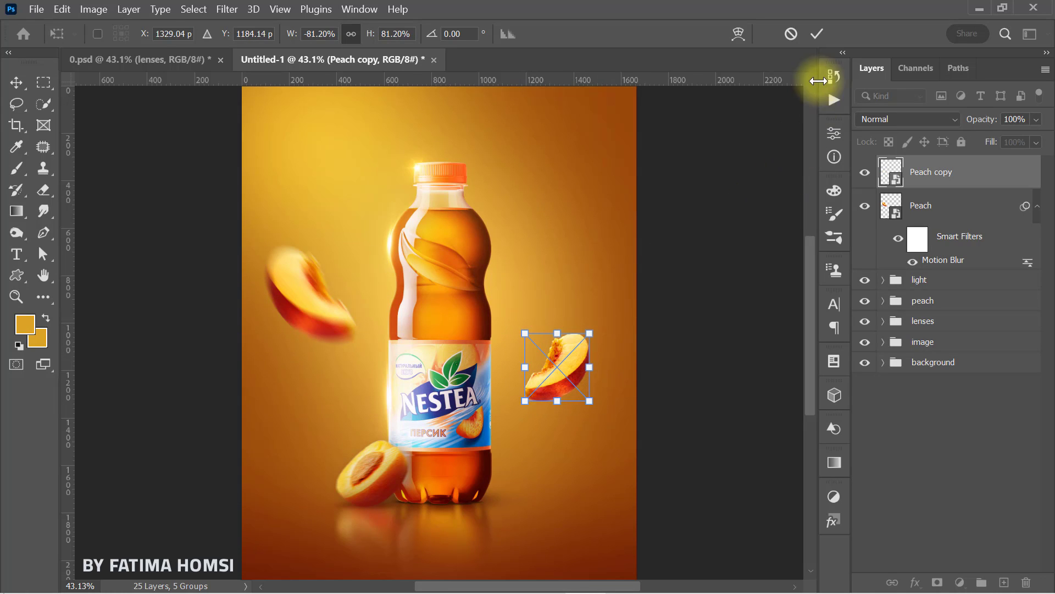
{"action": "left_click", "coordinate": [816, 36]}
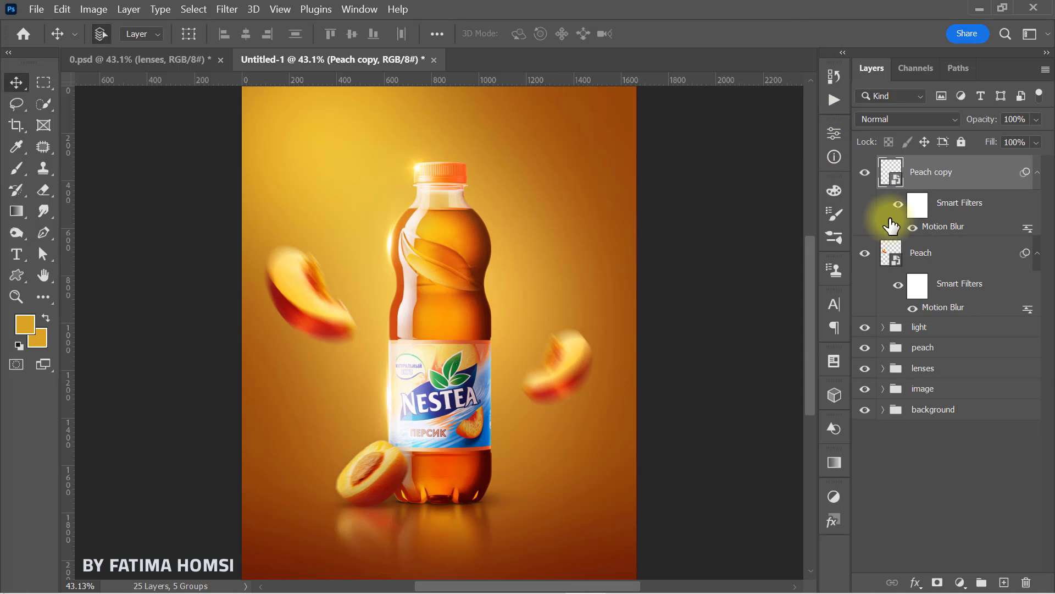
Step: Set the Peach copy's Motion Blur angle to 62°, keeping the distance at 60 pixels
{"action": "double_click", "coordinate": [937, 231]}
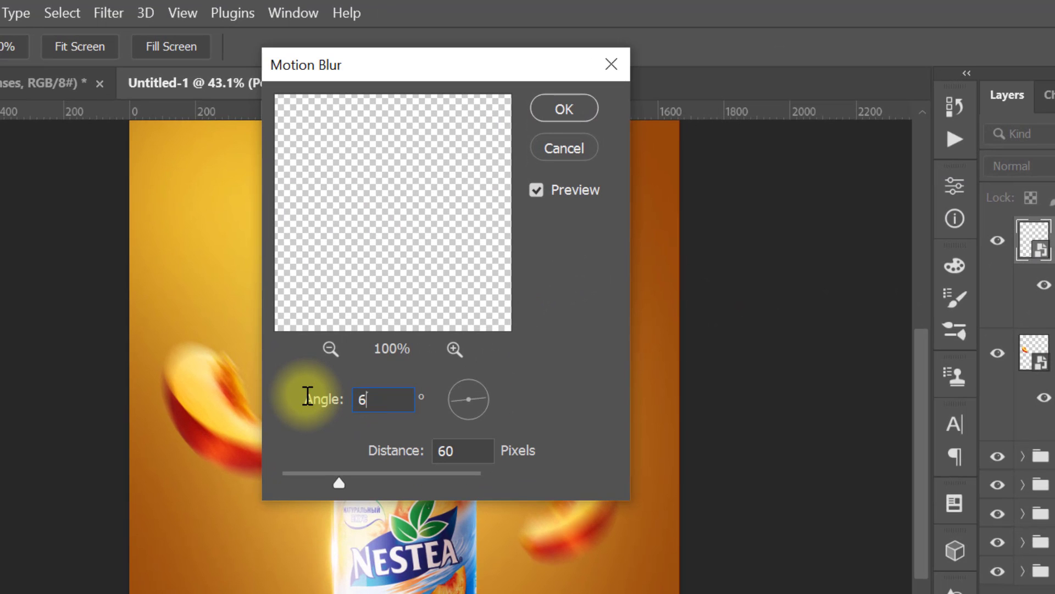
{"action": "type", "text": "62"}
{"action": "key", "text": "Tab"}
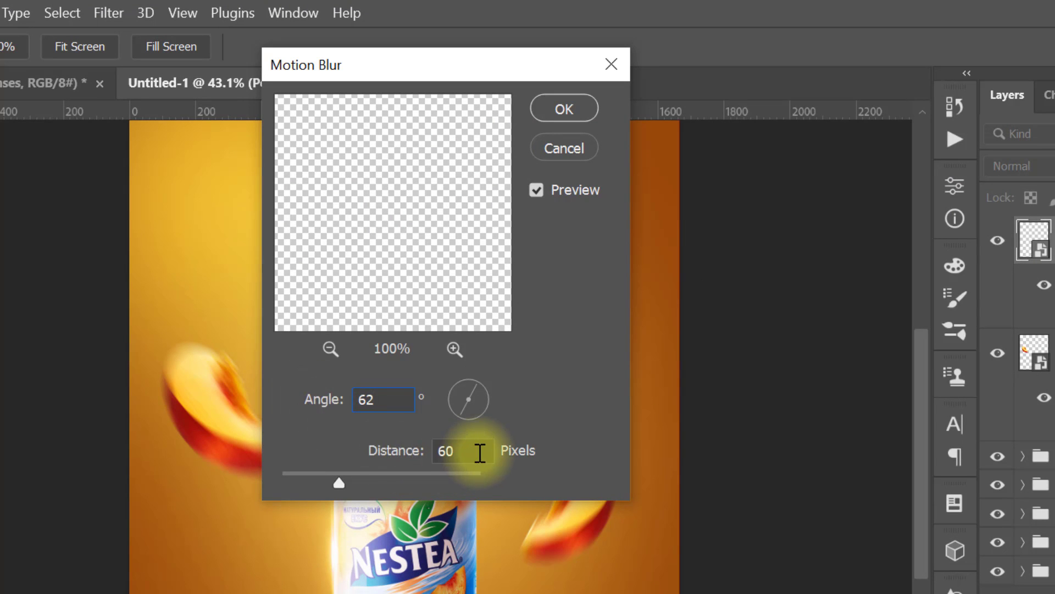
{"action": "left_click", "coordinate": [556, 111]}
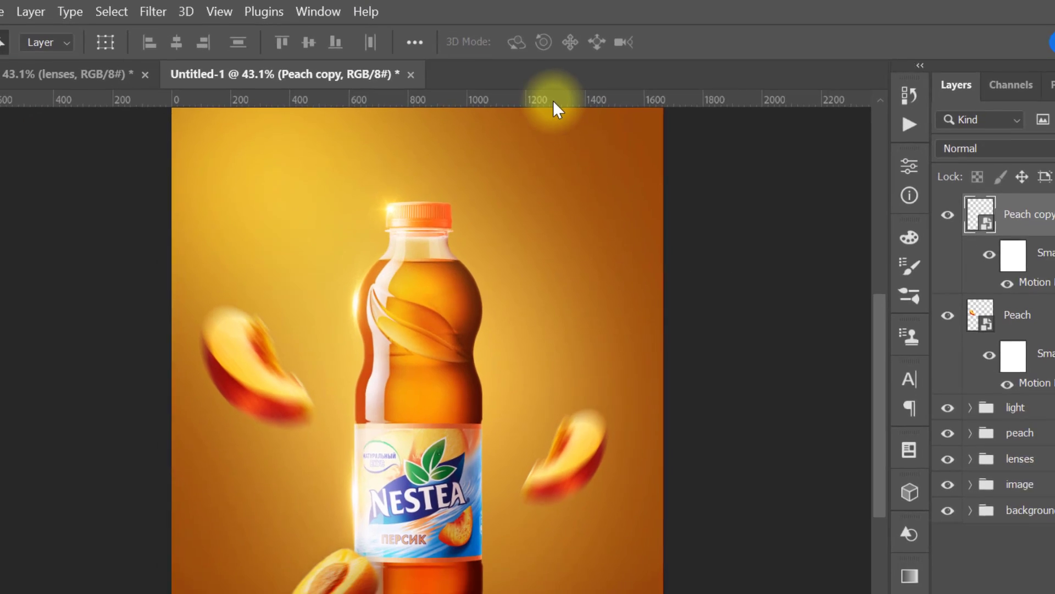
Step: Scale the original Peach slice down to about 100% and move it slightly up to about Y 861 px
{"action": "key", "text": "alt+bracketleft"}
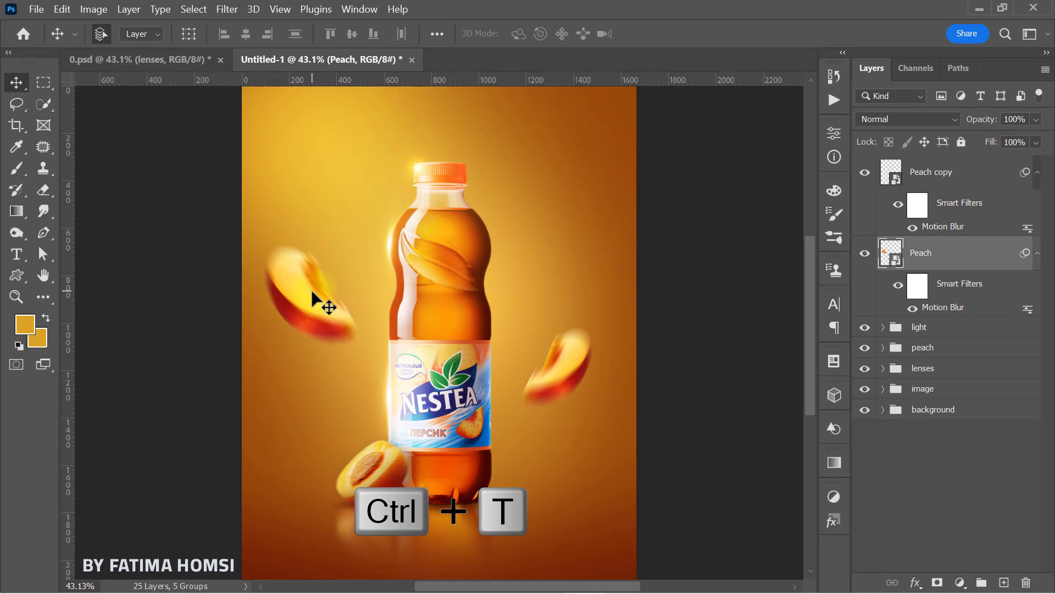
{"action": "key", "text": "ctrl+t"}
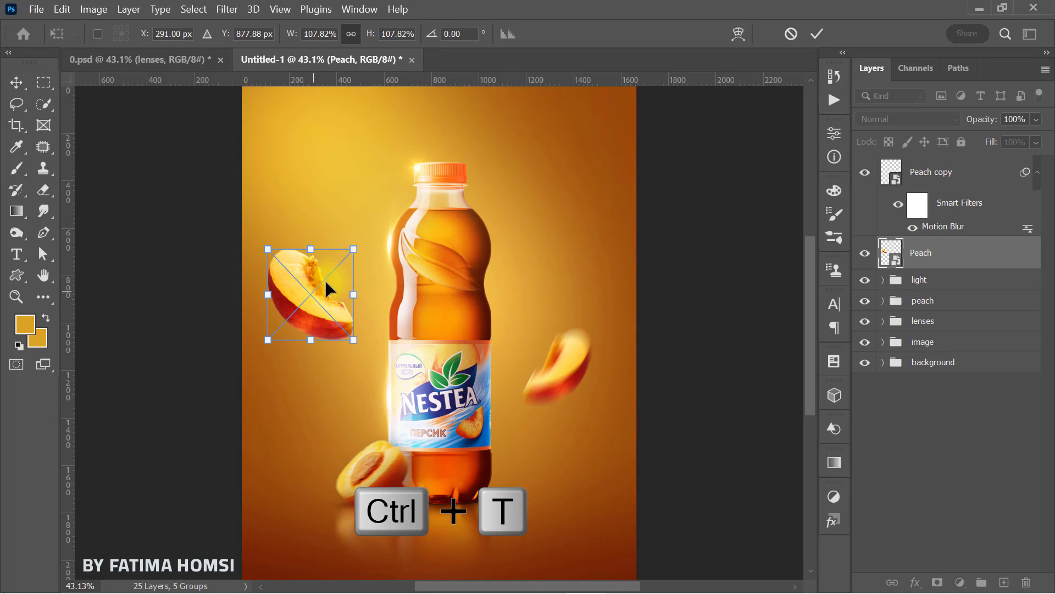
{"action": "left_click_drag", "start_coordinate": [354, 252], "coordinate": [353, 254]}
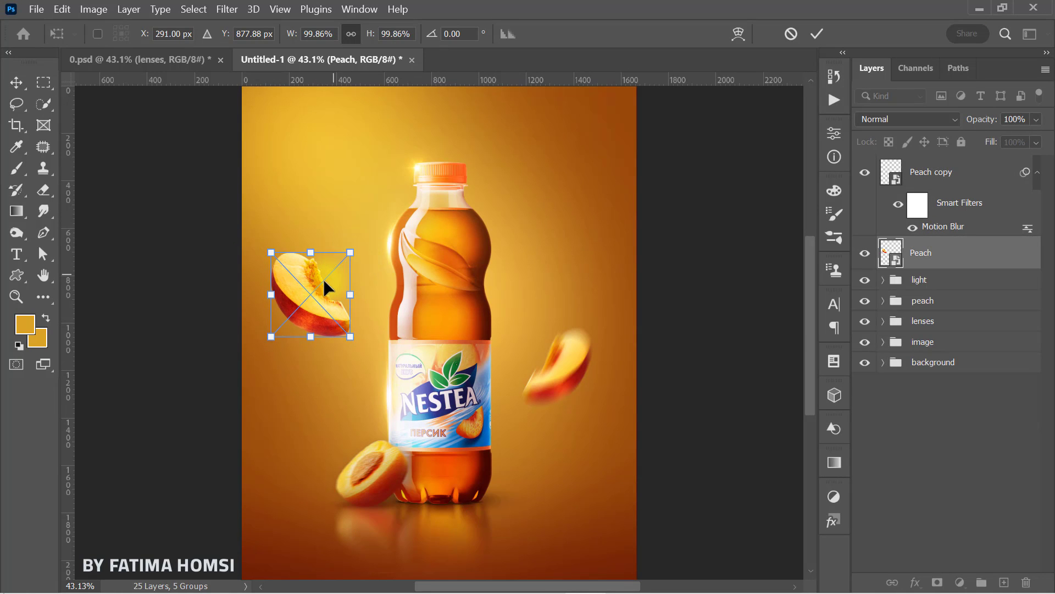
{"action": "left_click_drag", "start_coordinate": [326, 288], "coordinate": [326, 283]}
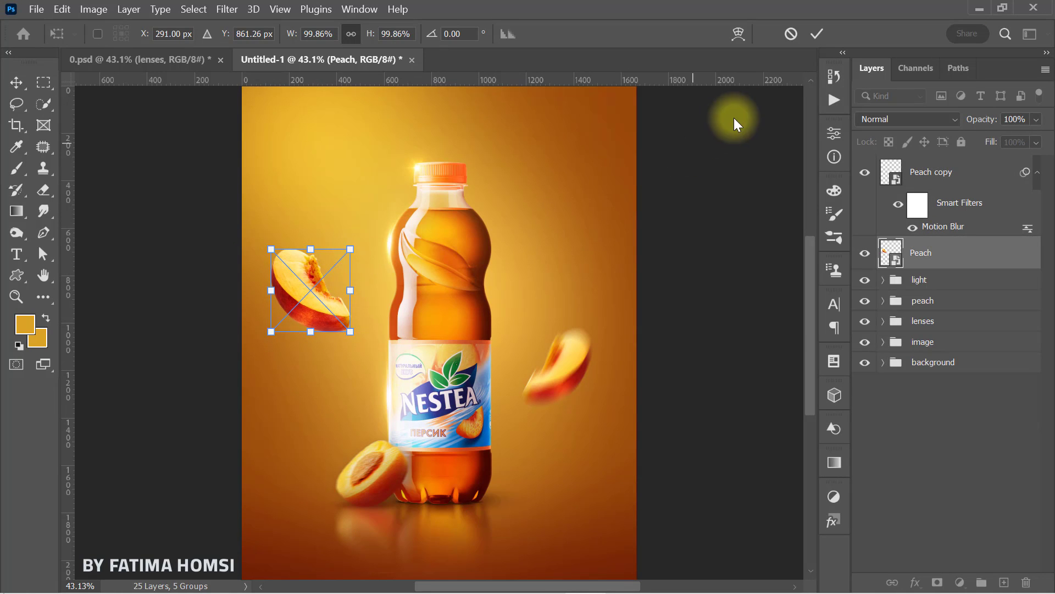
{"action": "left_click", "coordinate": [809, 33]}
Step: Scale the flipped Peach copy right of the bottle down to about 75%
{"action": "left_click", "coordinate": [926, 170]}
{"action": "key", "text": "ctrl+t"}
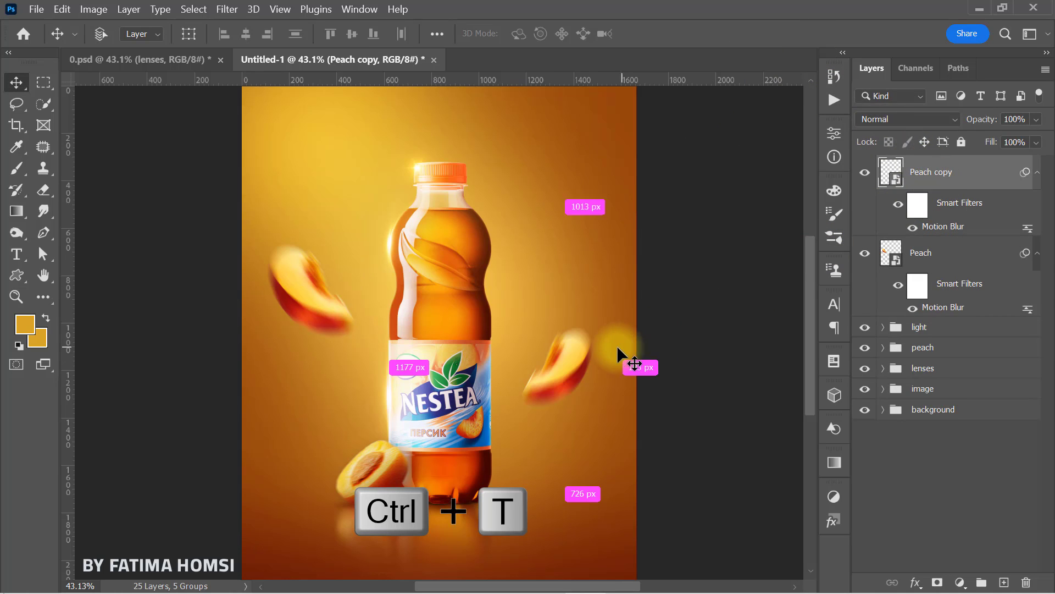
{"action": "left_click_drag", "start_coordinate": [593, 329], "coordinate": [587, 335]}
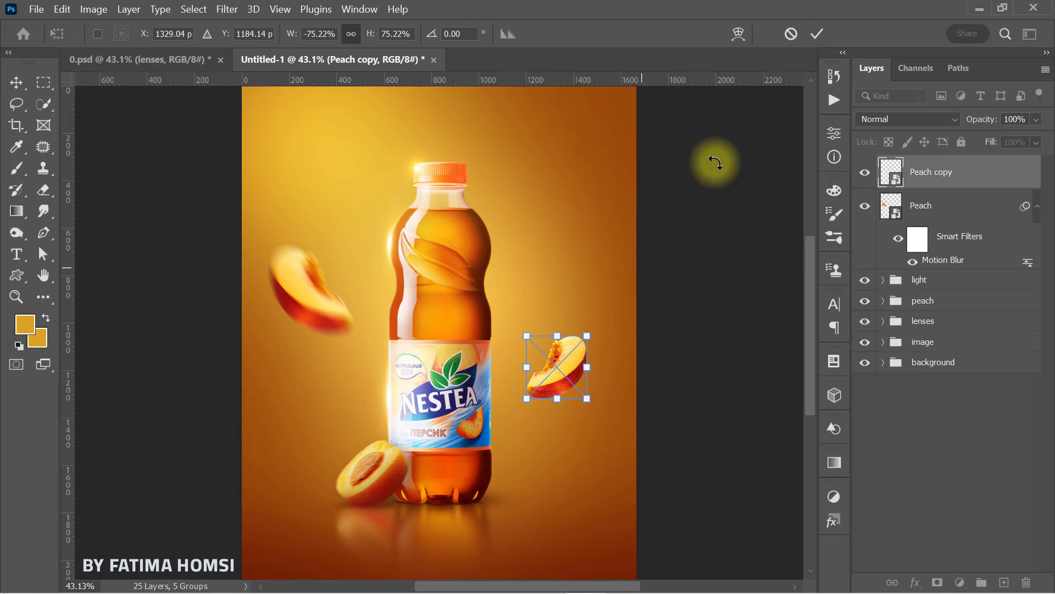
{"action": "left_click", "coordinate": [817, 36]}
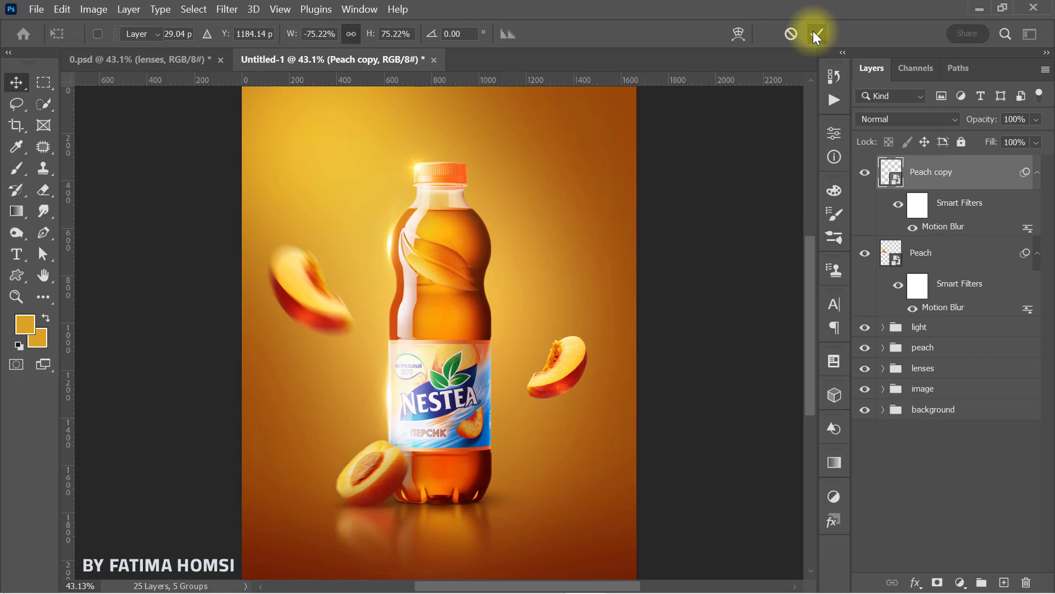
Step: Group the two flying Peach layers and clip a Hue/Saturation adjustment with Saturation +20 to the group
{"action": "left_click", "coordinate": [959, 255], "text": "ctrl"}
{"action": "key", "text": "ctrl+g"}
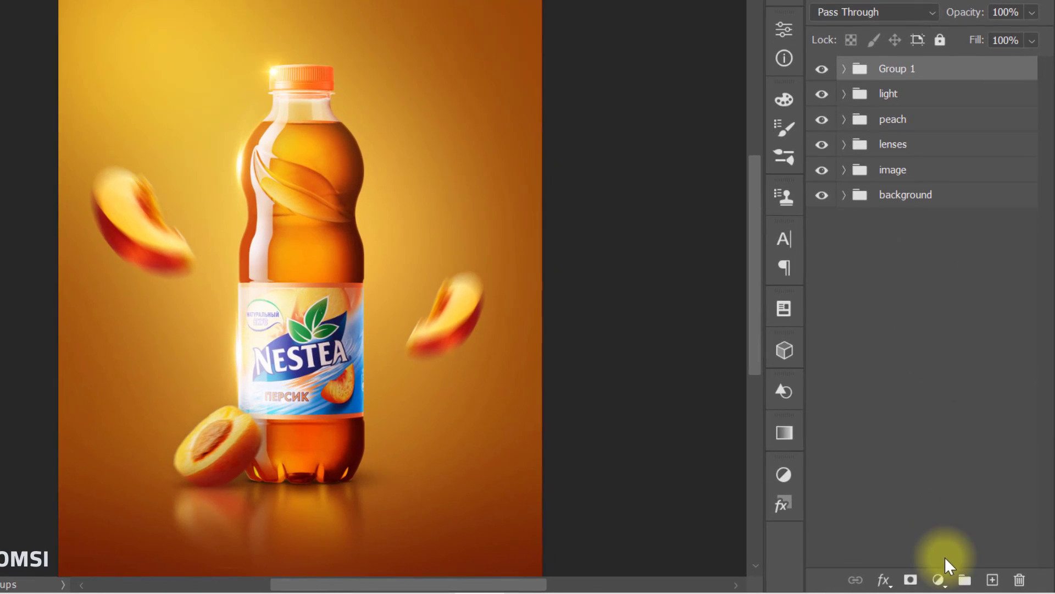
{"action": "left_click", "coordinate": [938, 579]}
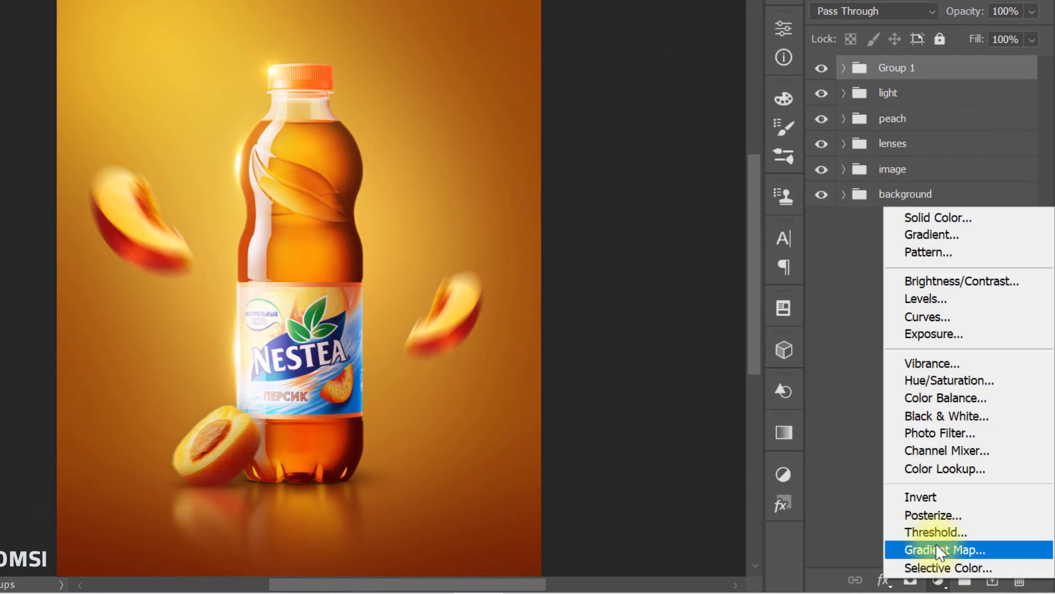
{"action": "left_click", "coordinate": [949, 381]}
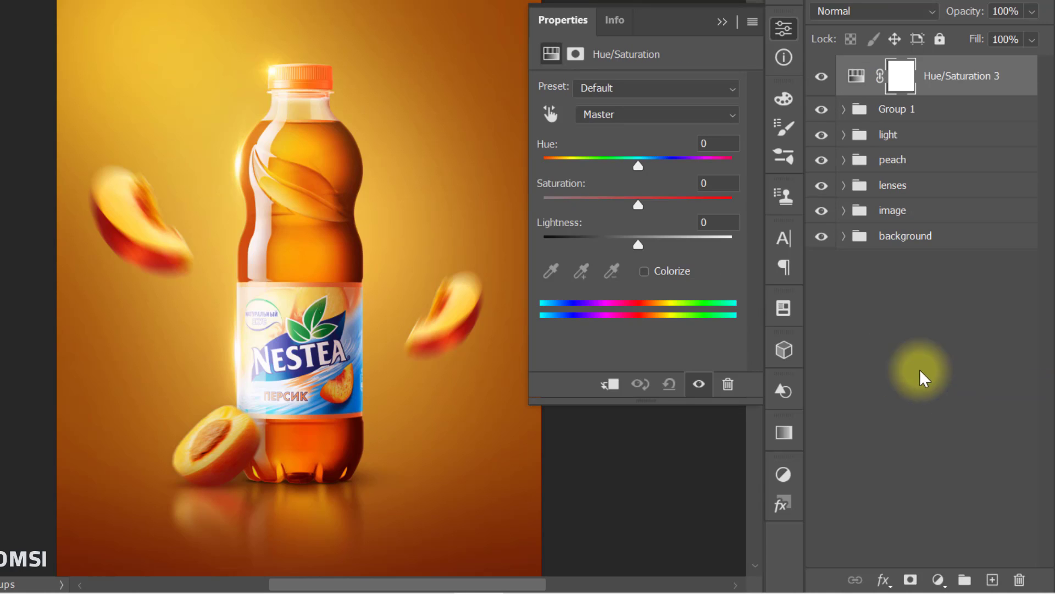
{"action": "left_click", "coordinate": [611, 385]}
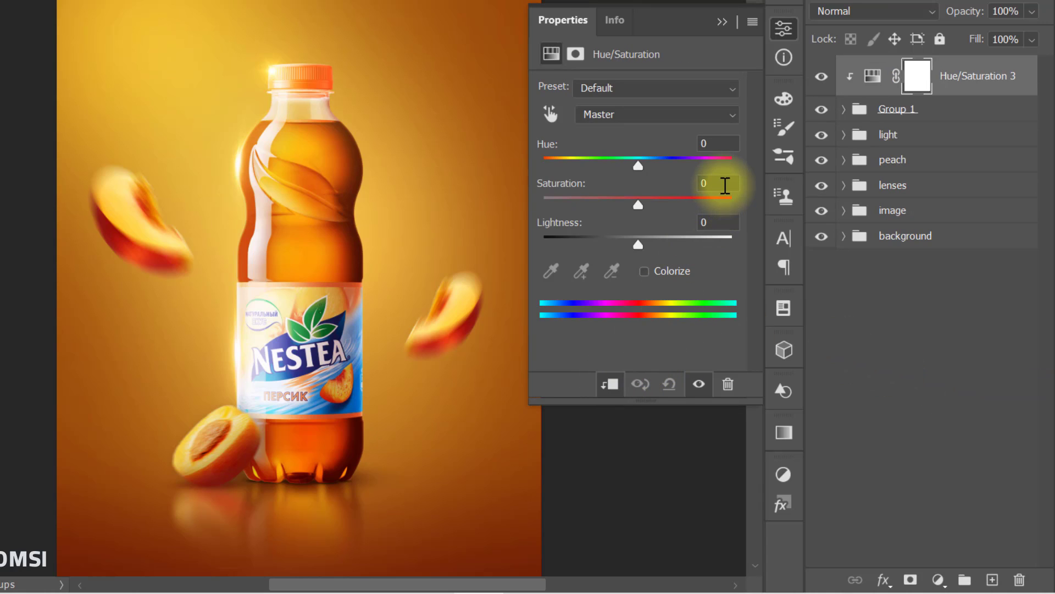
{"action": "left_click", "coordinate": [725, 184]}
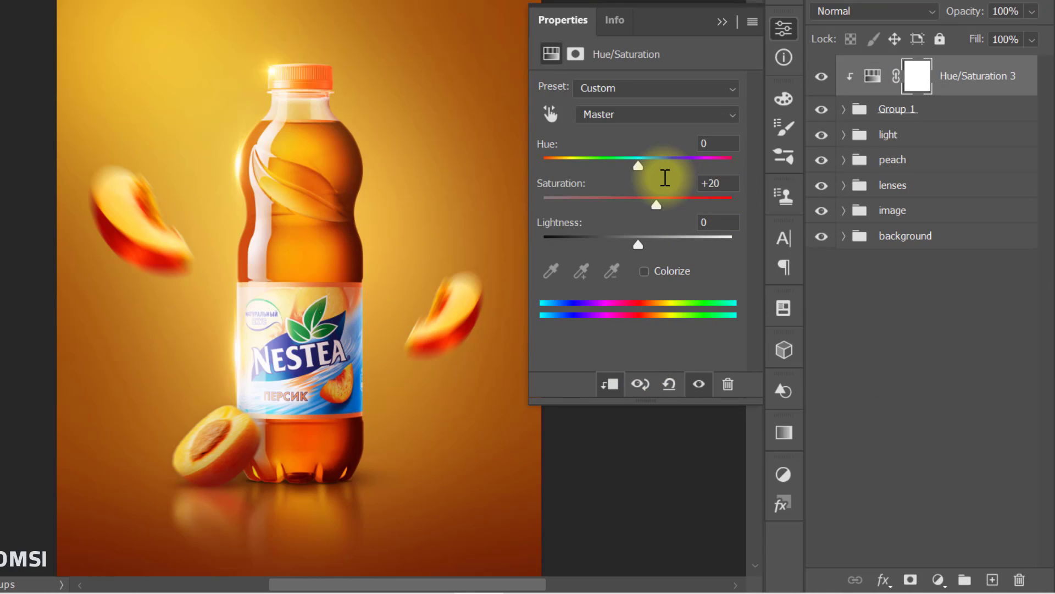
{"action": "left_click", "coordinate": [722, 22]}
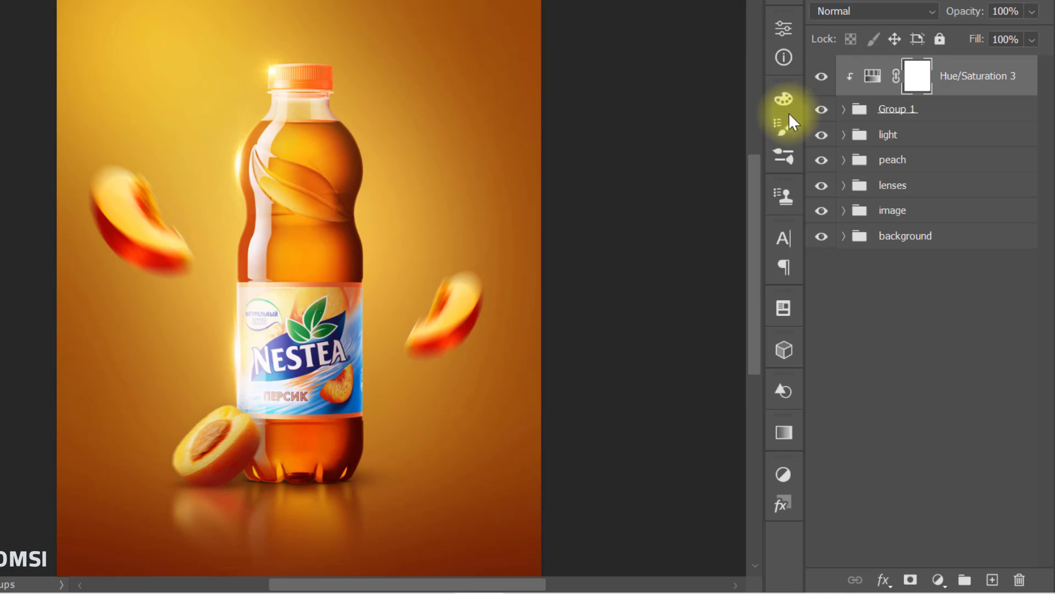
Step: Clip a Curves adjustment to the flying-peach group and darken the midtones with a point at Input 137, Output 114
{"action": "left_click", "coordinate": [937, 580]}
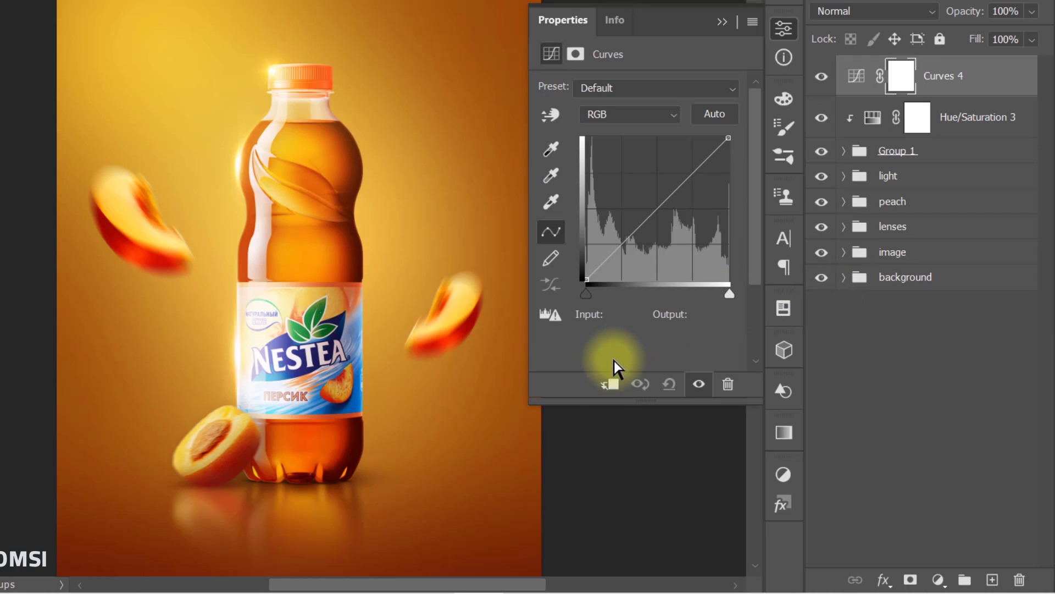
{"action": "left_click", "coordinate": [608, 385]}
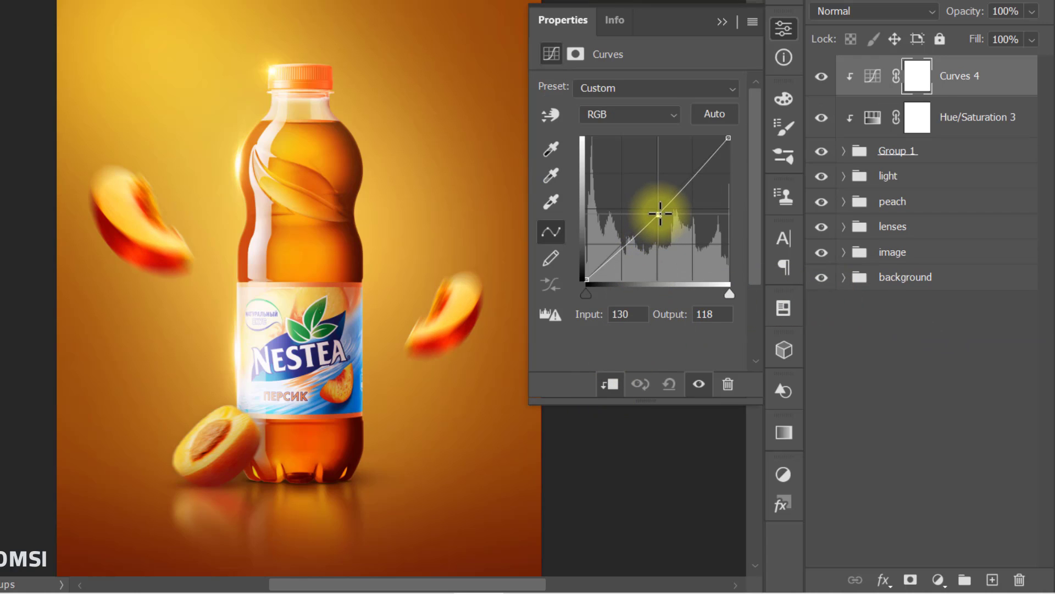
{"action": "left_click_drag", "start_coordinate": [659, 214], "coordinate": [663, 216]}
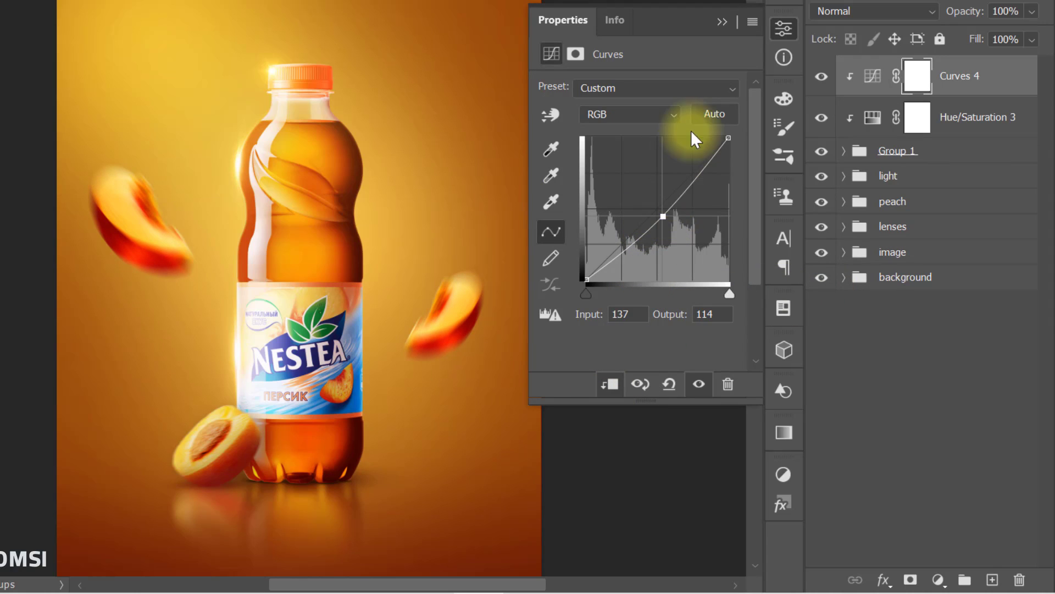
{"action": "left_click", "coordinate": [721, 22]}
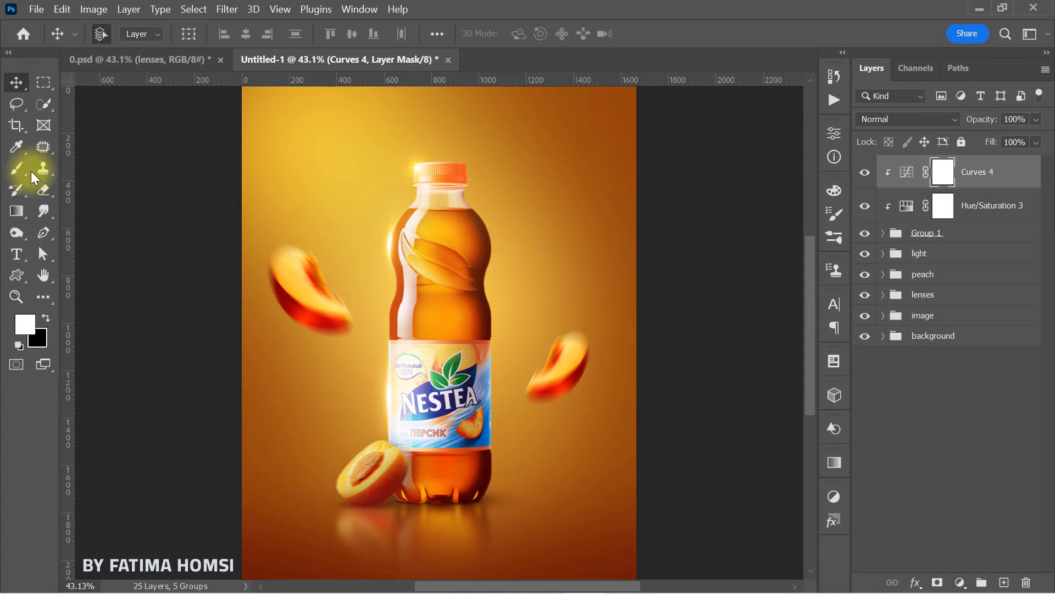
Step: Paint black with a 285-pixel soft brush on the Curves 4 mask over the upper edges of both flying peach slices
{"action": "left_click", "coordinate": [18, 170]}
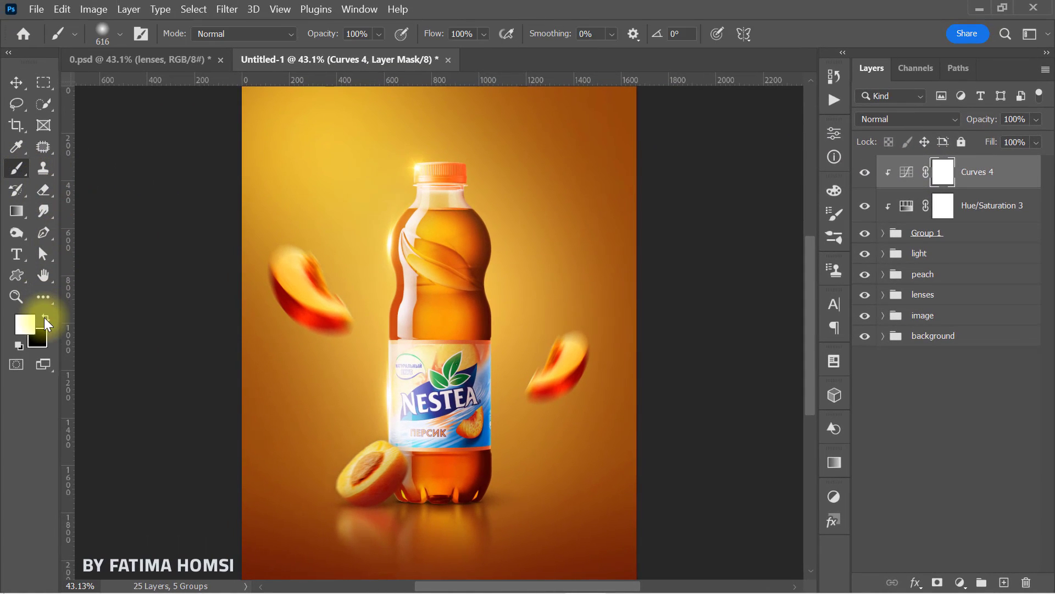
{"action": "left_click_drag", "start_coordinate": [544, 286], "coordinate": [495, 286]}
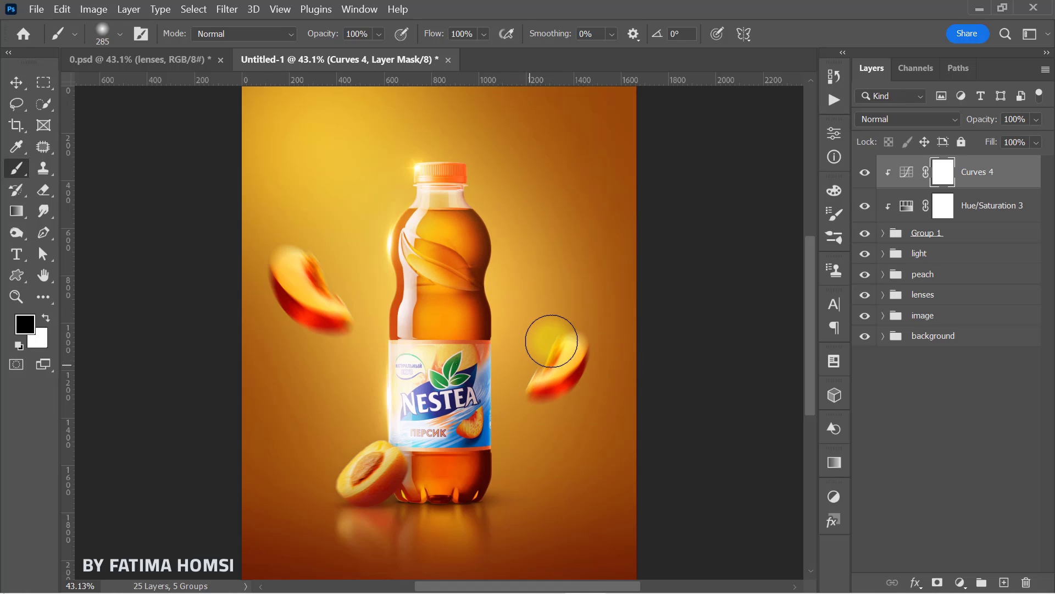
{"action": "left_click", "coordinate": [549, 344]}
{"action": "left_click", "coordinate": [297, 245]}
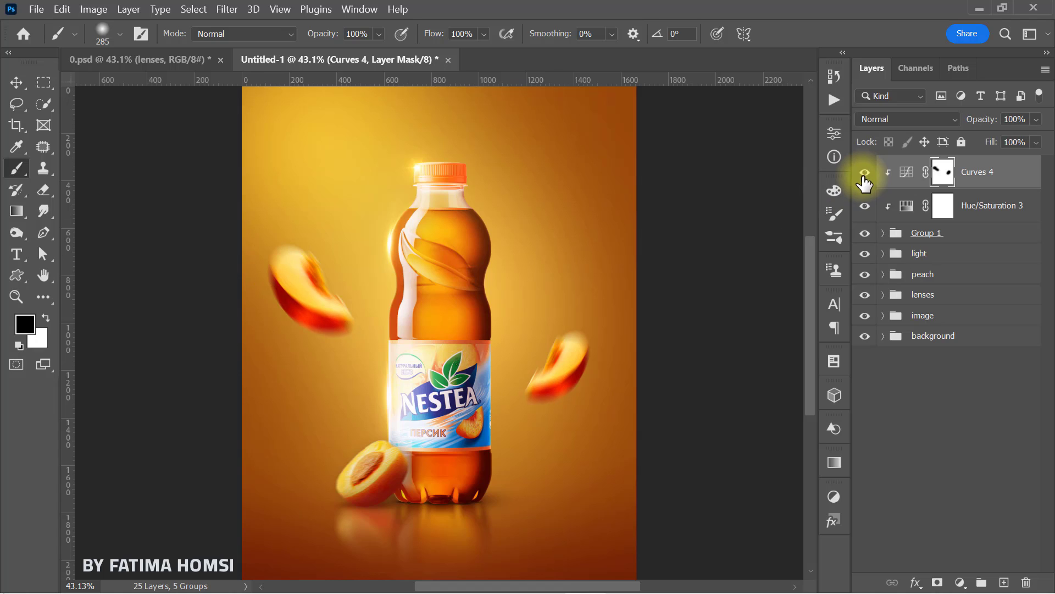
Step: Group the Curves 4, Hue/Saturation 3 and Group 1 layers together
{"action": "key", "text": "shift"}
{"action": "left_click", "coordinate": [1000, 238], "text": "shift"}
{"action": "key", "text": "ctrl+g"}
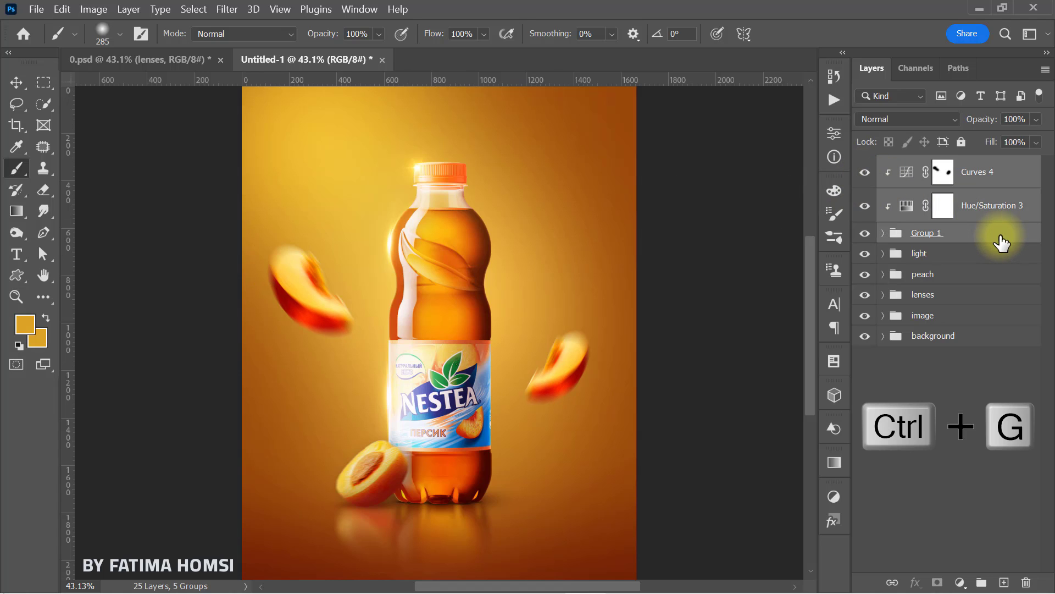
Step: Scale the flying-peach group down to about 96% around its centre and rename the group as peach
{"action": "key", "text": "ctrl+t"}
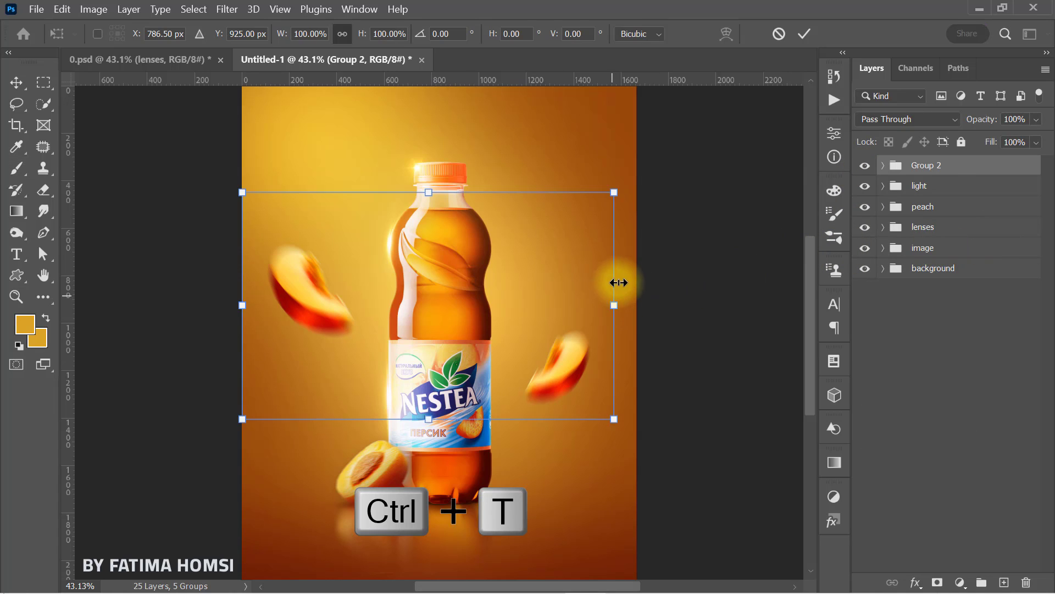
{"action": "mouse_move", "coordinate": [612, 202]}
{"action": "left_mouse_down"}
{"action": "mouse_move", "coordinate": [608, 190]}
{"action": "mouse_move", "coordinate": [607, 199]}
{"action": "left_mouse_up"}
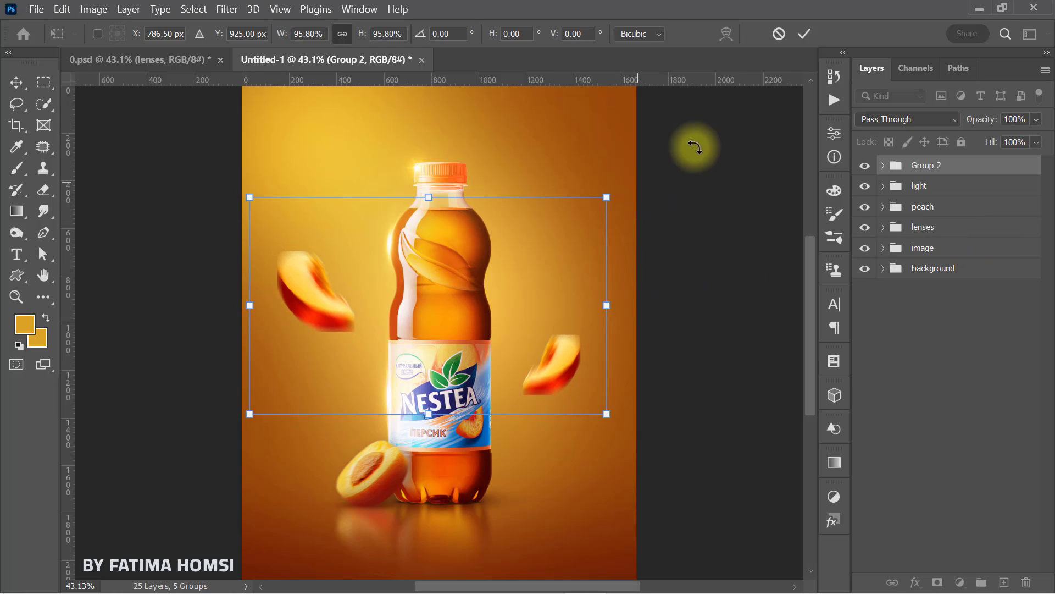
{"action": "left_click", "coordinate": [804, 34]}
{"action": "key", "text": "b"}
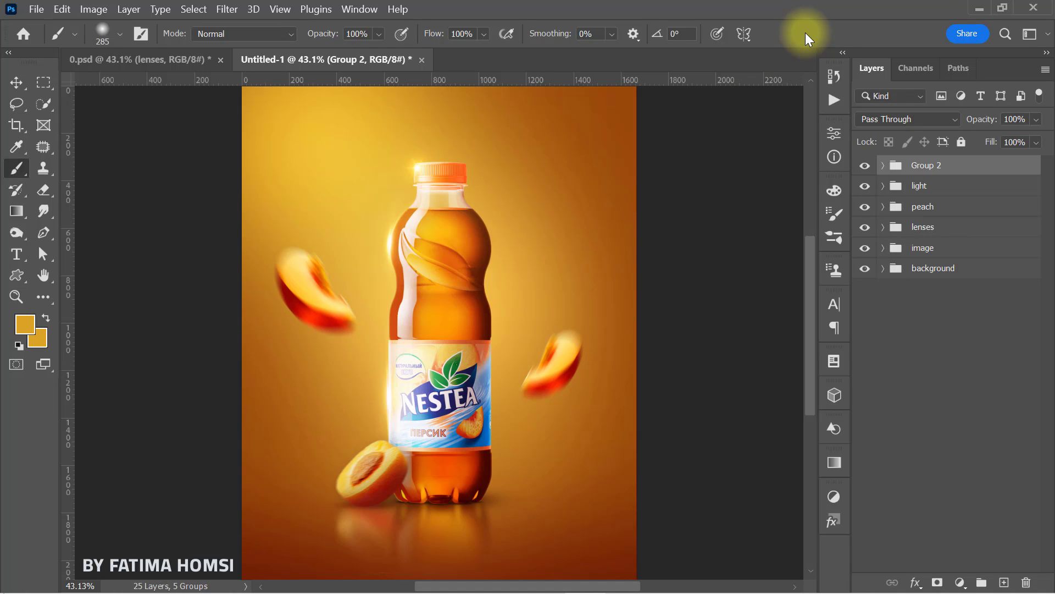
{"action": "double_click", "coordinate": [926, 168]}
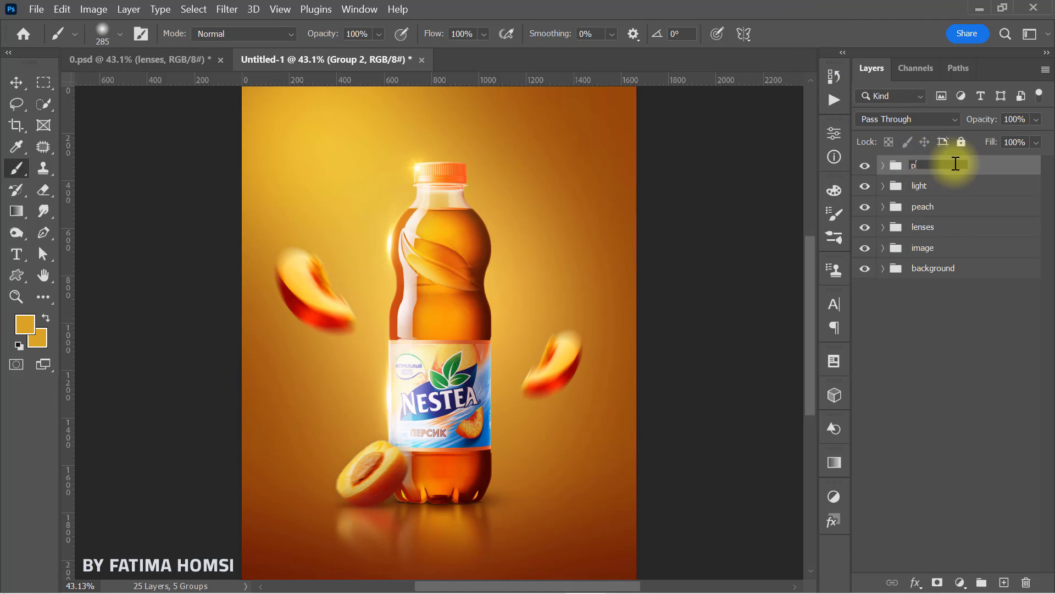
Step: Place the Light ray image from the file folder into the poster document and rotate it to about -40.8°
{"action": "left_click", "coordinate": [976, 8]}
{"action": "left_click", "coordinate": [583, 120]}
{"action": "left_click_drag", "start_coordinate": [582, 120], "coordinate": [472, 402]}
{"action": "left_click_drag", "start_coordinate": [638, 339], "coordinate": [711, 165]}
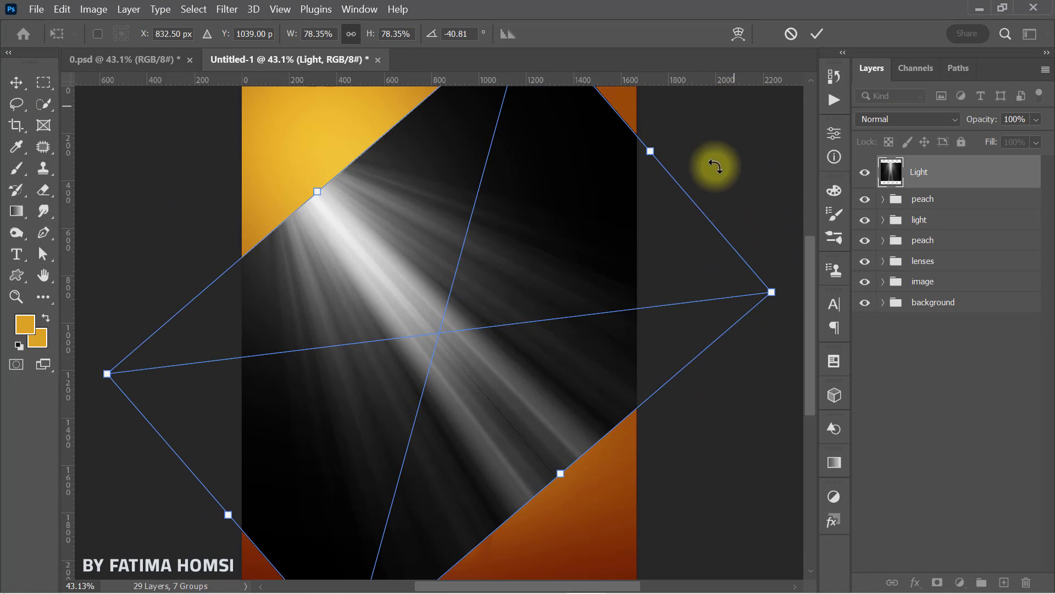
Step: Enlarge the Light image to about 97% and move it toward the poster's upper-left corner, centred at about X 599, Y 598 px
{"action": "left_click_drag", "start_coordinate": [559, 471], "coordinate": [588, 499]}
{"action": "left_click_drag", "start_coordinate": [498, 416], "coordinate": [450, 311]}
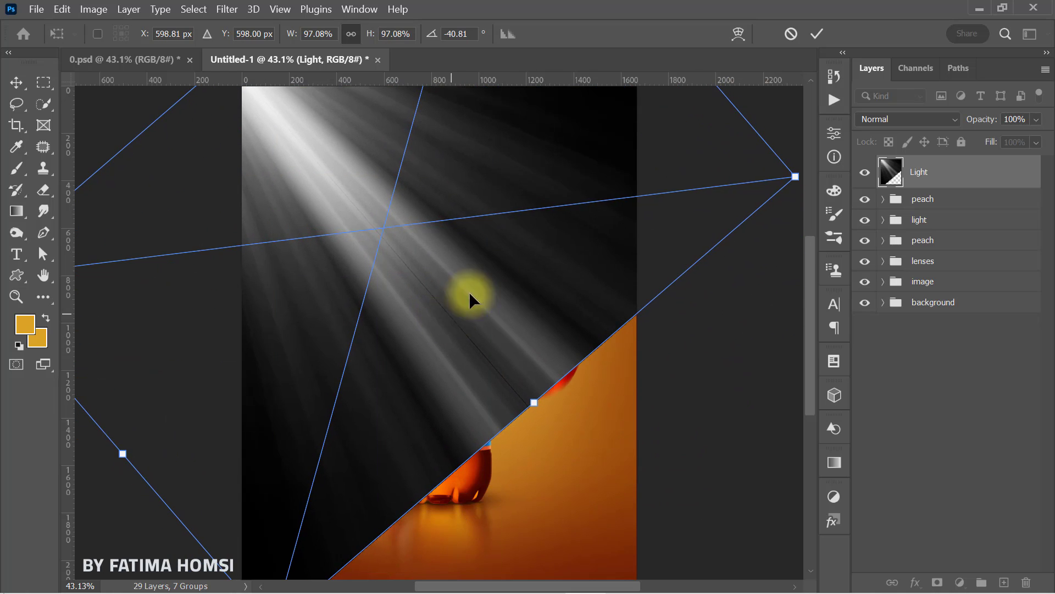
{"action": "left_click", "coordinate": [815, 36]}
Step: Set the Light layer's blend mode to Screen and apply a Gaussian Blur with a 98.5-pixel radius
{"action": "left_click", "coordinate": [893, 121]}
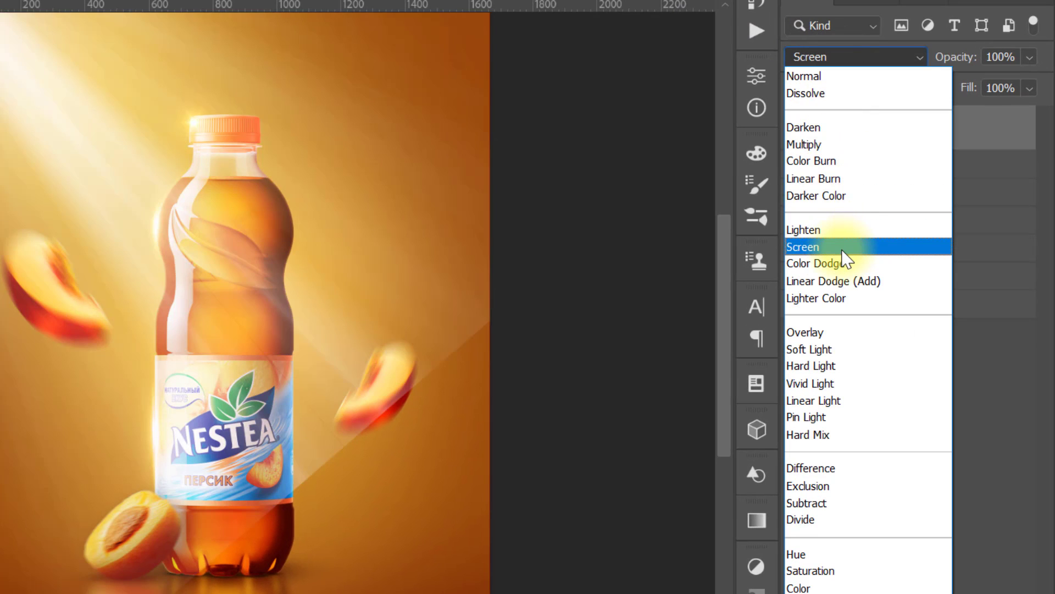
{"action": "left_click", "coordinate": [843, 249]}
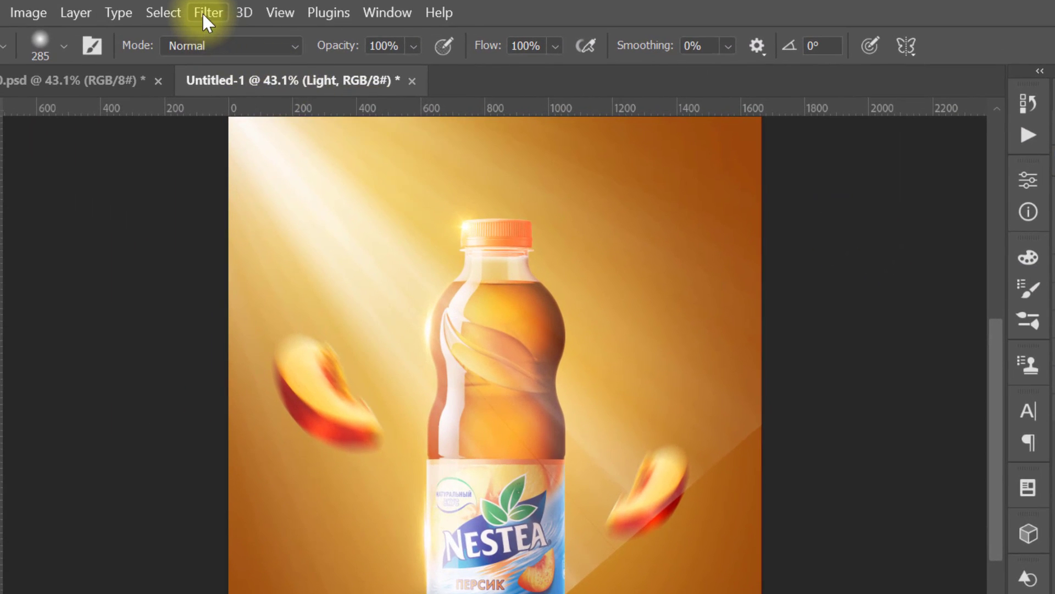
{"action": "left_click", "coordinate": [208, 13]}
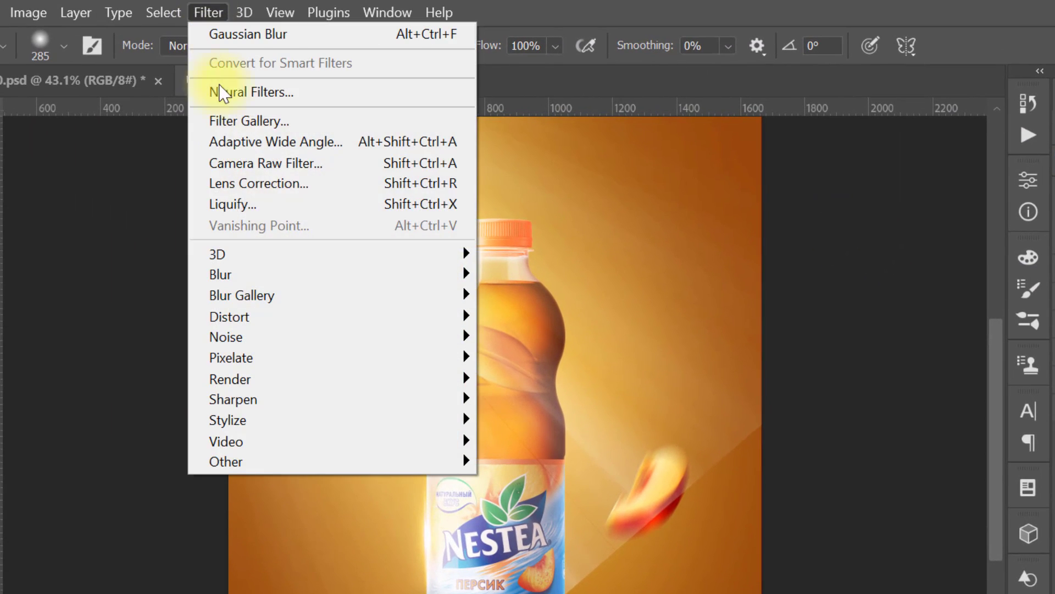
{"action": "mouse_move", "coordinate": [264, 276]}
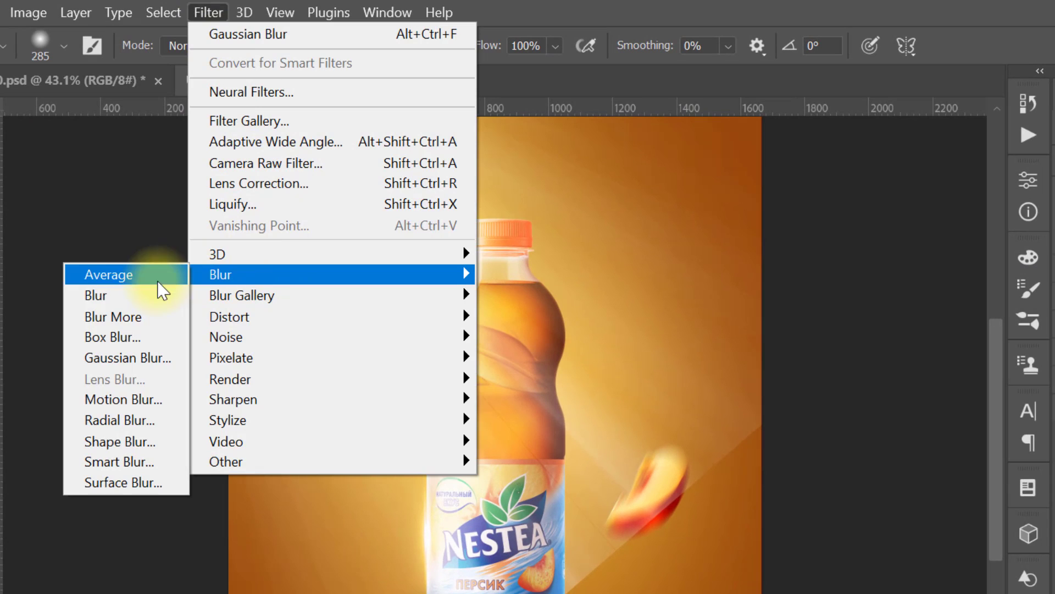
{"action": "left_click", "coordinate": [144, 358]}
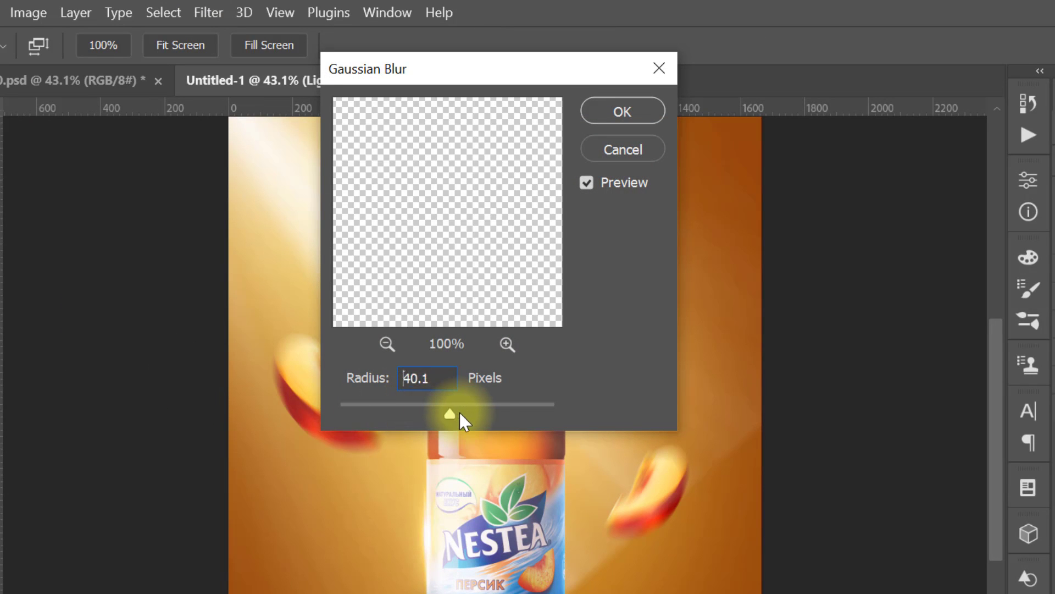
{"action": "mouse_move", "coordinate": [474, 413]}
{"action": "left_mouse_down"}
{"action": "mouse_move", "coordinate": [487, 414]}
{"action": "mouse_move", "coordinate": [477, 413]}
{"action": "left_mouse_up"}
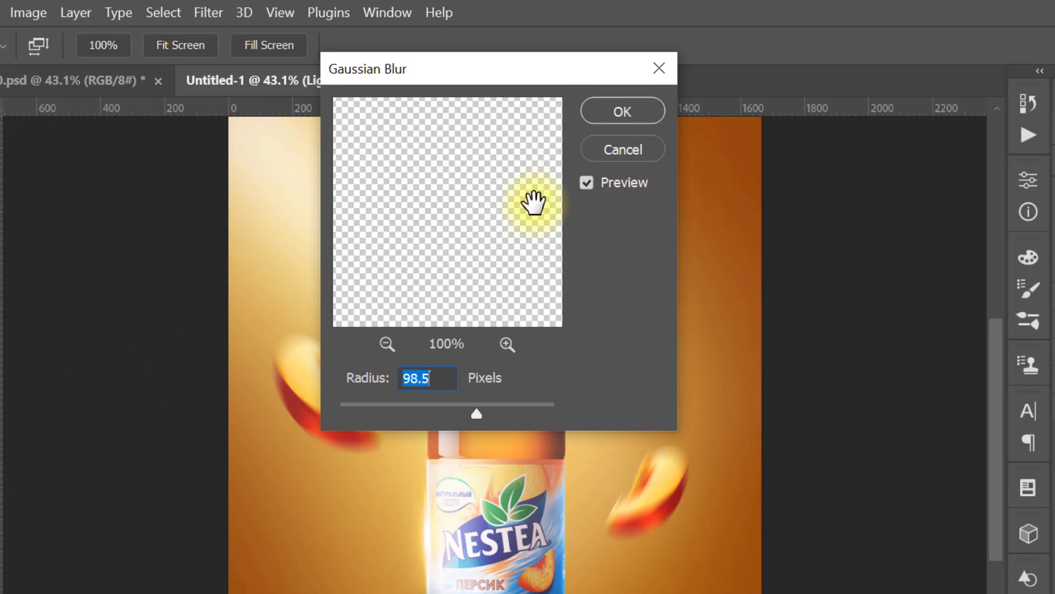
{"action": "left_click", "coordinate": [599, 110]}
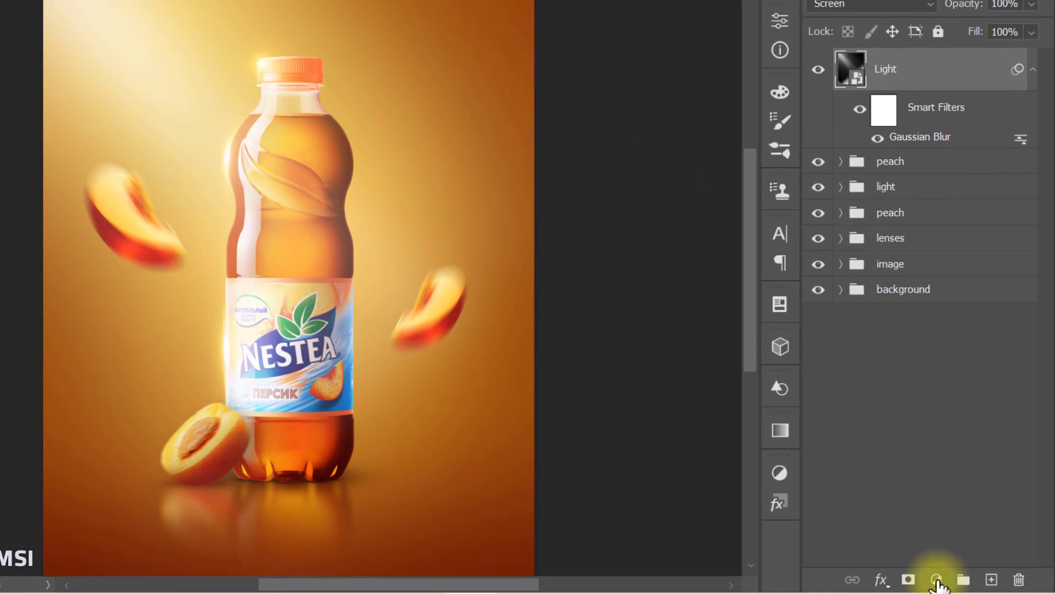
Step: Clip a Hue/Saturation adjustment to the Light layer and turn on Colorize
{"action": "left_click", "coordinate": [937, 580]}
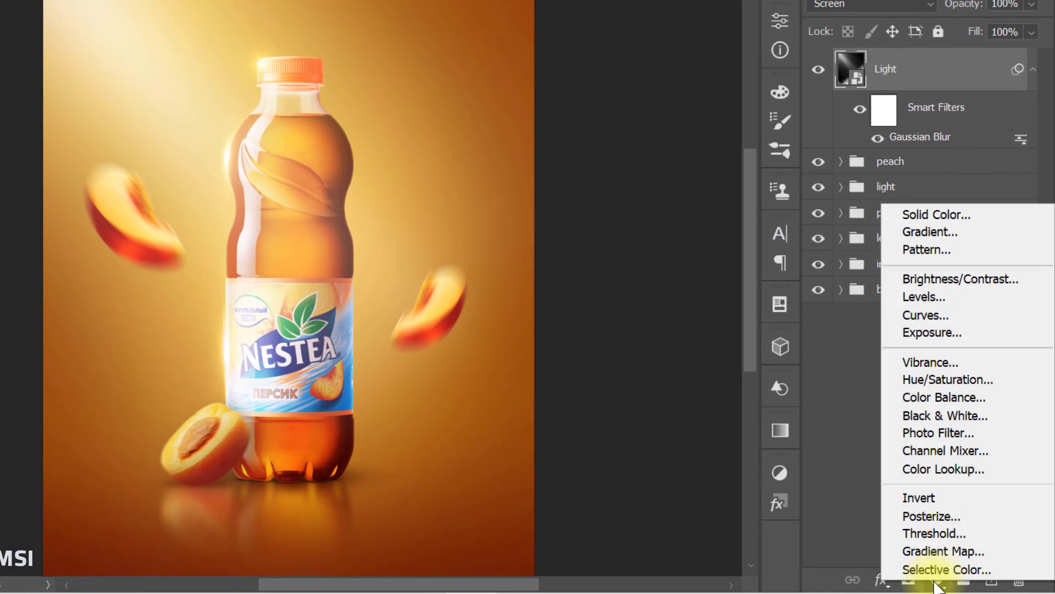
{"action": "left_click", "coordinate": [969, 384]}
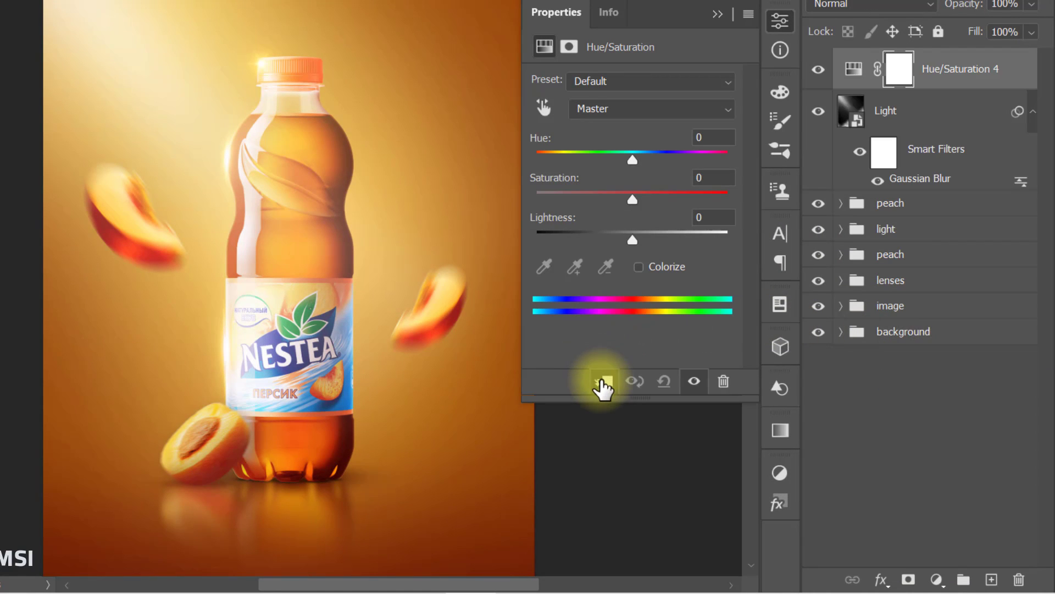
{"action": "left_click", "coordinate": [603, 383]}
{"action": "left_click", "coordinate": [638, 267]}
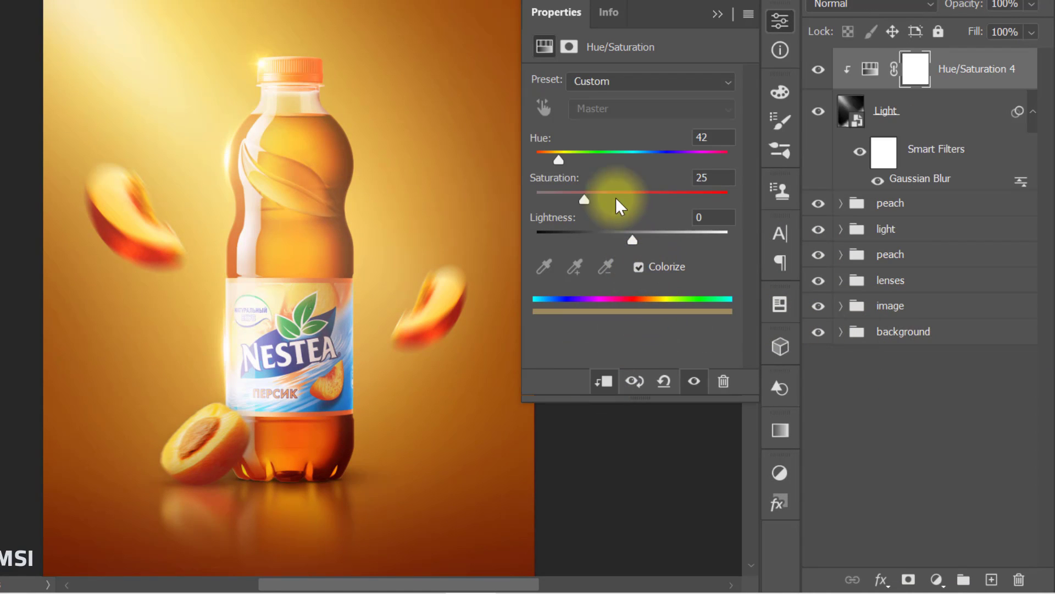
Step: Set the Light layer's Hue/Saturation adjustment to Hue 360 and Saturation 45, and compare the image with and without it
{"action": "left_click_drag", "start_coordinate": [635, 162], "coordinate": [761, 182]}
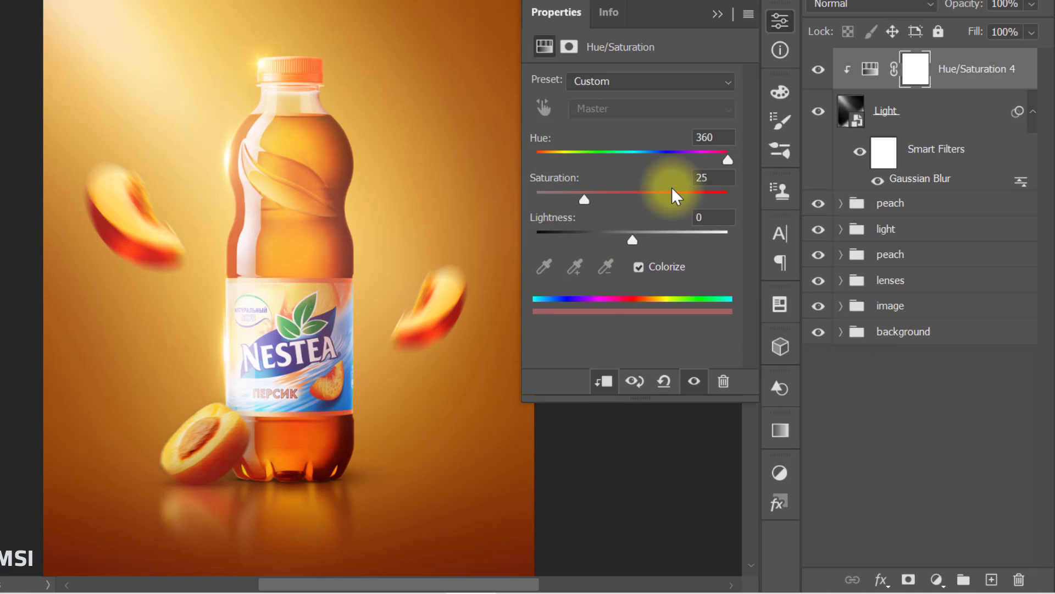
{"action": "left_click", "coordinate": [716, 180]}
{"action": "type", "text": "45"}
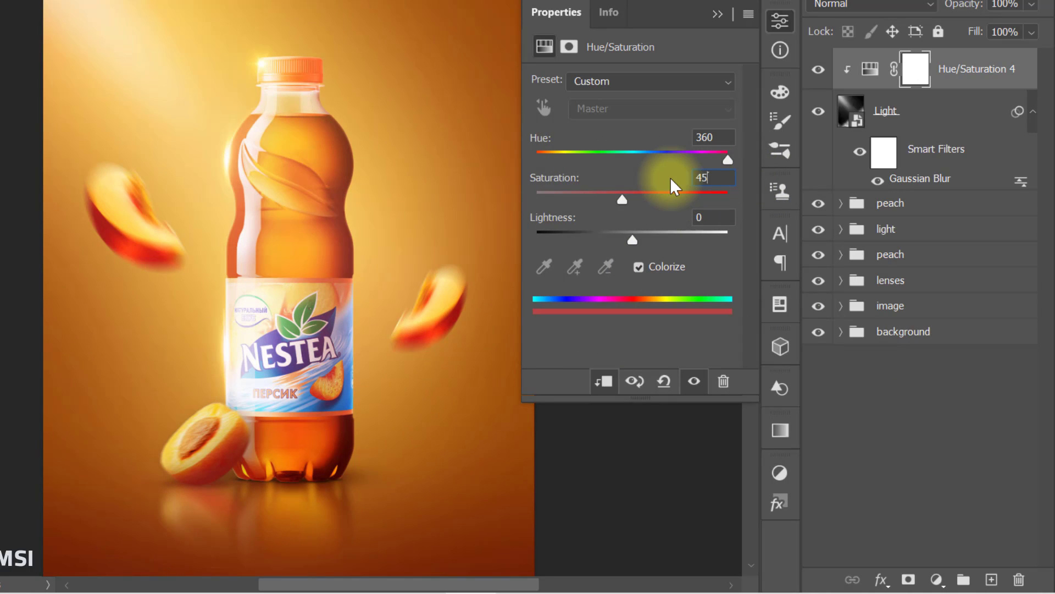
{"action": "key", "text": "Return"}
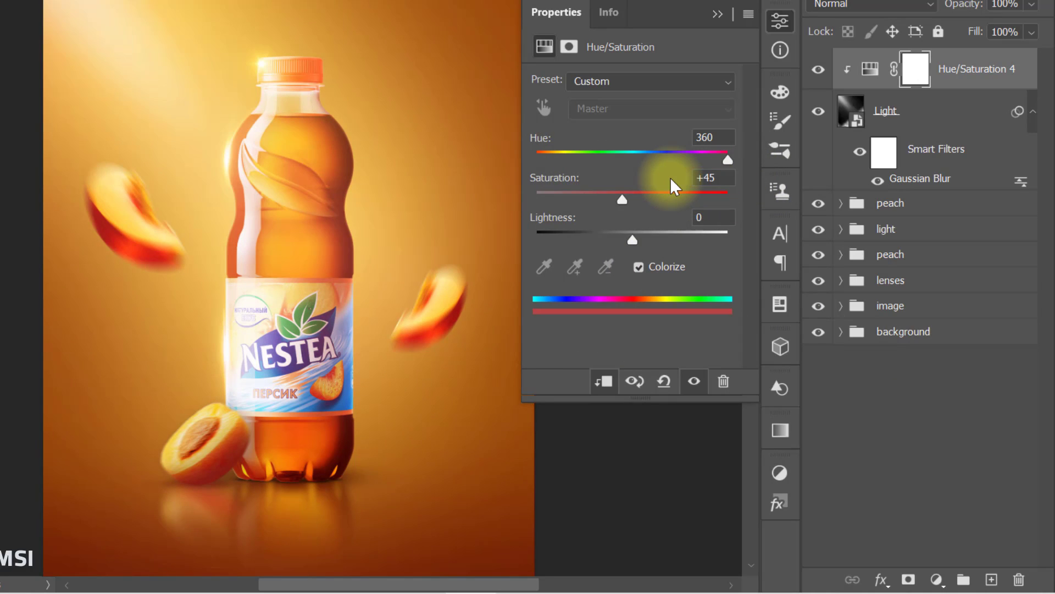
{"action": "left_click", "coordinate": [716, 12]}
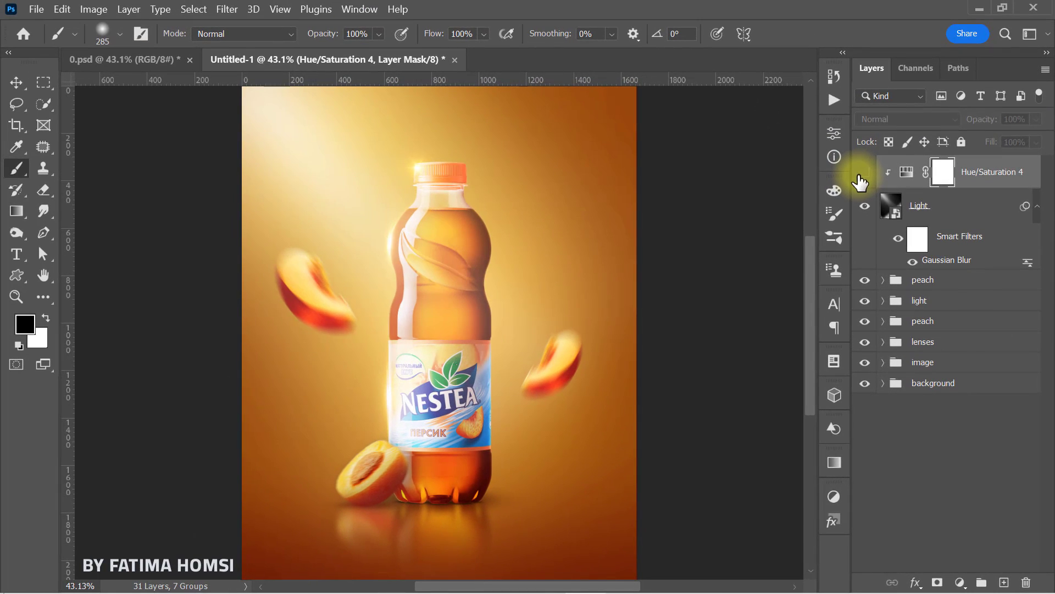
{"action": "left_click", "coordinate": [865, 172]}
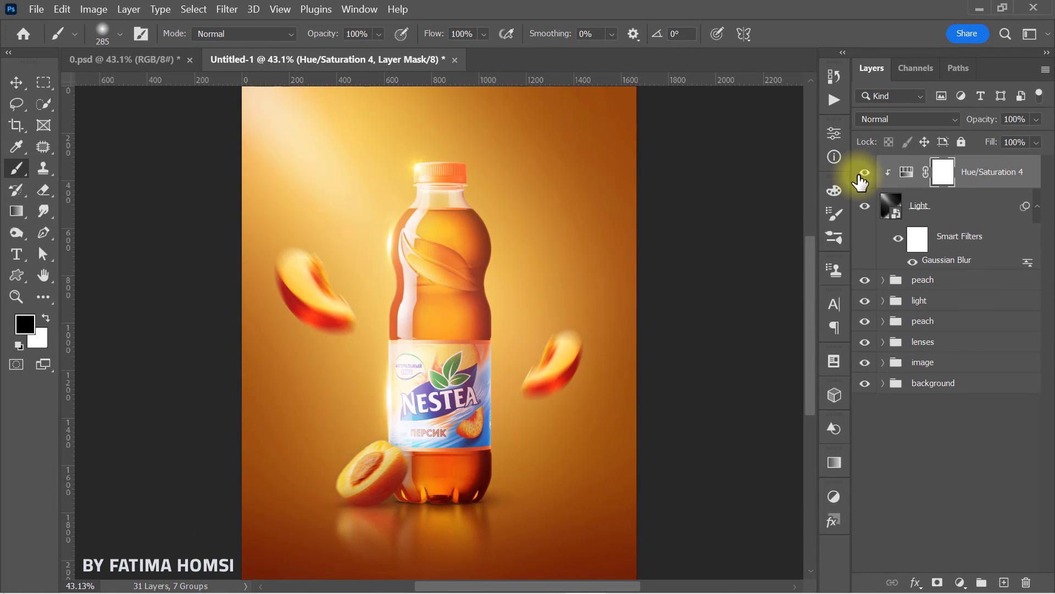
Step: Group the Light layer with its Hue/Saturation adjustment under the name light, and compare the poster with and without the group
{"action": "left_click", "coordinate": [980, 219], "text": "shift"}
{"action": "key", "text": "ctrl+g"}
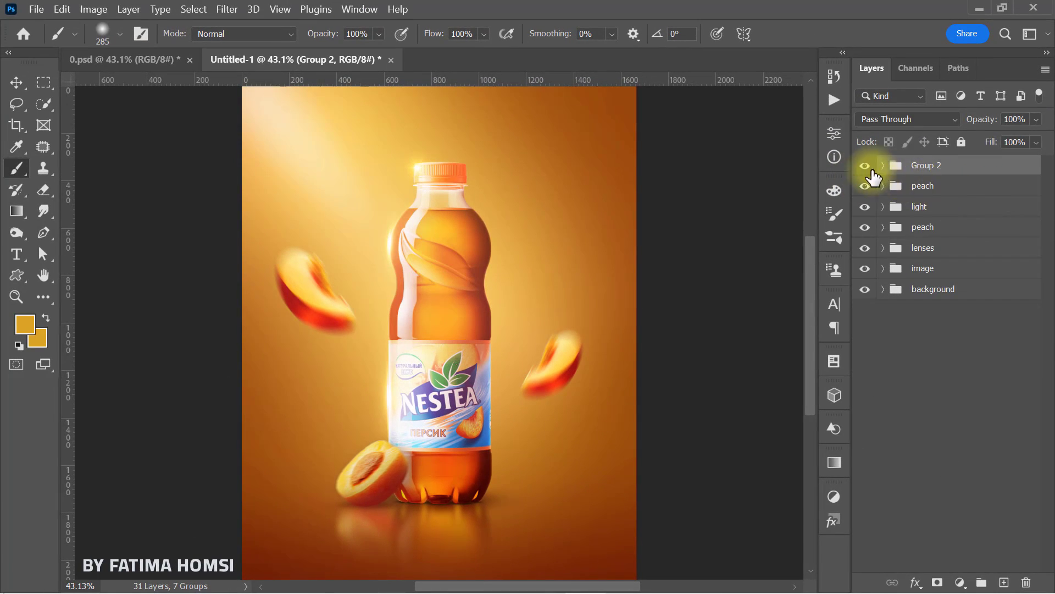
{"action": "left_click", "coordinate": [866, 167]}
{"action": "left_click", "coordinate": [864, 167]}
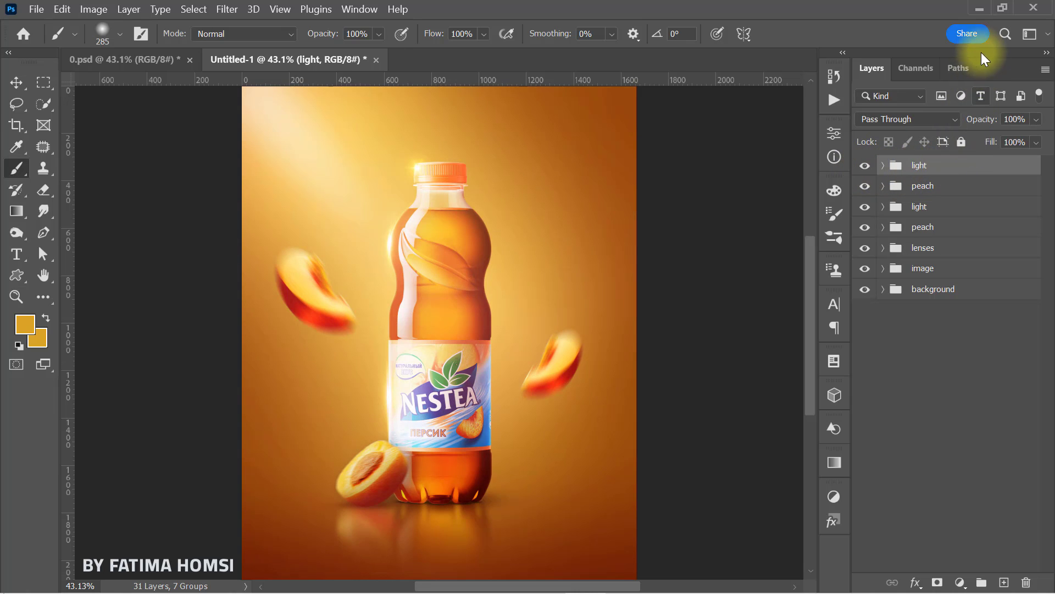
Step: Place the tree leafs 1 image to the right of the bottle's neck, scaled to about 100.6% and centred at about X 1276, Y 614 px
{"action": "left_click", "coordinate": [978, 5]}
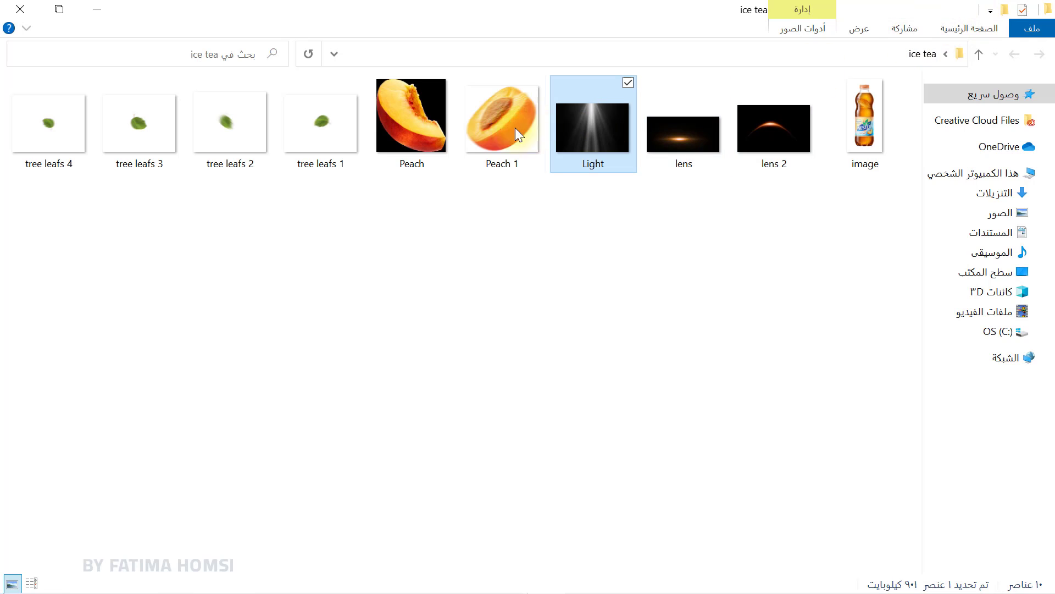
{"action": "left_click_drag", "start_coordinate": [317, 117], "coordinate": [537, 334]}
{"action": "left_click_drag", "start_coordinate": [471, 334], "coordinate": [575, 234]}
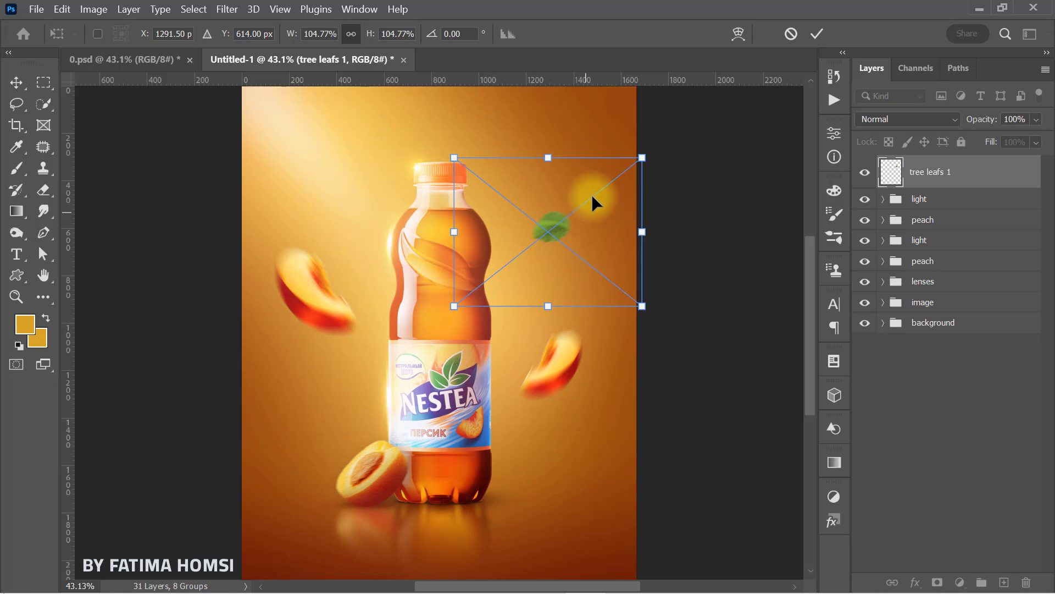
{"action": "left_click_drag", "start_coordinate": [642, 158], "coordinate": [638, 160]}
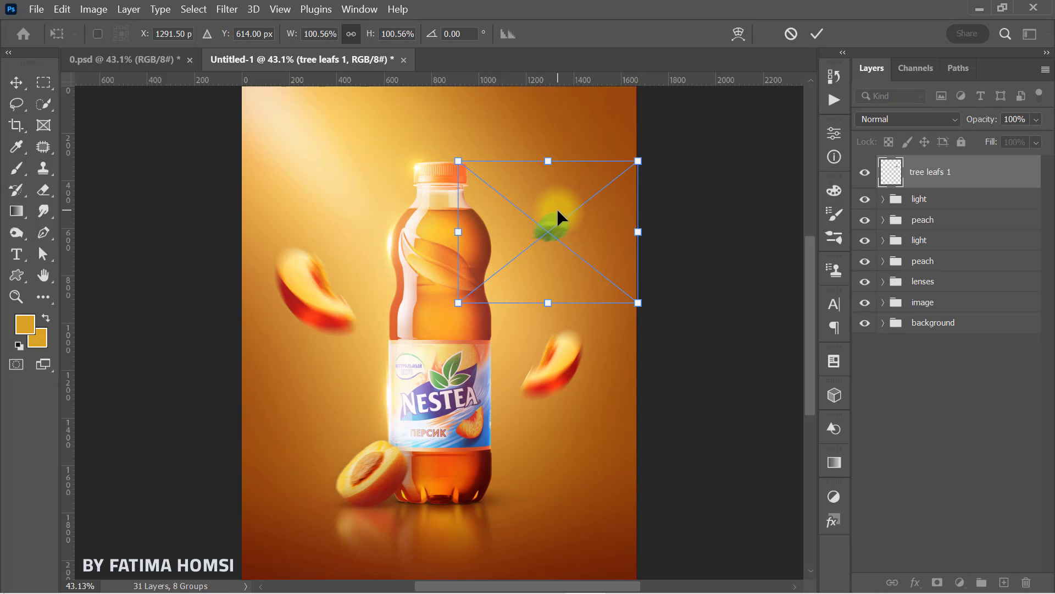
{"action": "left_click_drag", "start_coordinate": [556, 209], "coordinate": [552, 207]}
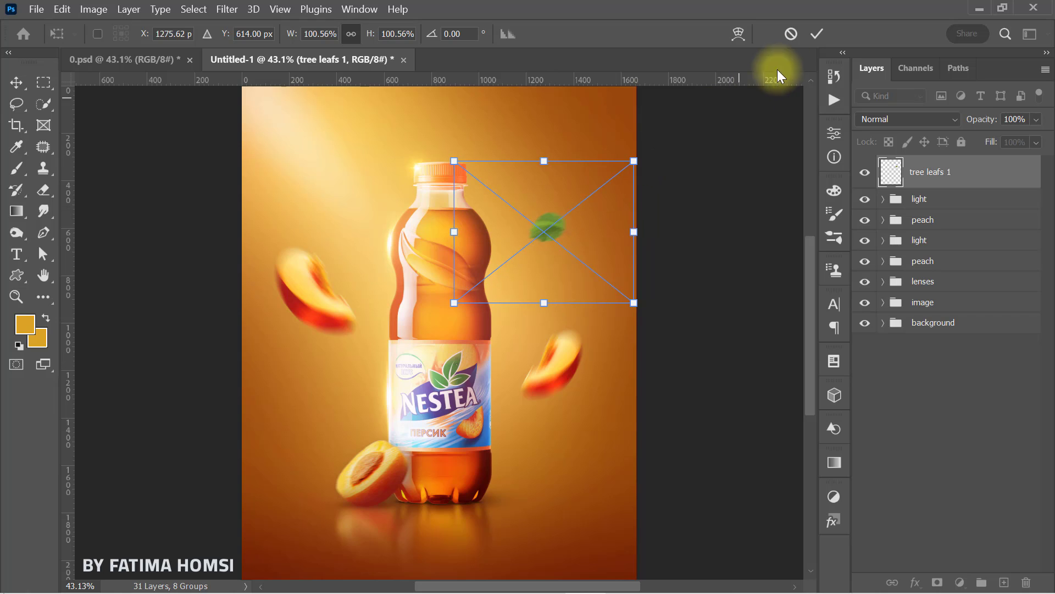
{"action": "left_click", "coordinate": [815, 35]}
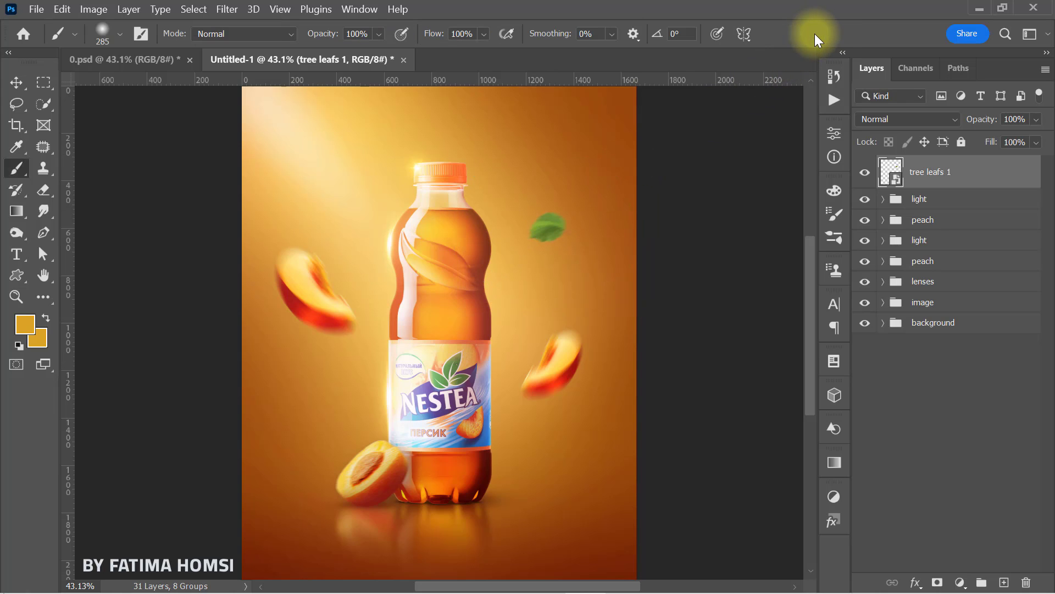
Step: Place the tree leafs 2 image above the left peach slice, centred at about X 417, Y 526 px at 100% scale
{"action": "left_click", "coordinate": [978, 11]}
{"action": "left_click_drag", "start_coordinate": [238, 116], "coordinate": [416, 394]}
{"action": "left_click_drag", "start_coordinate": [382, 288], "coordinate": [340, 219]}
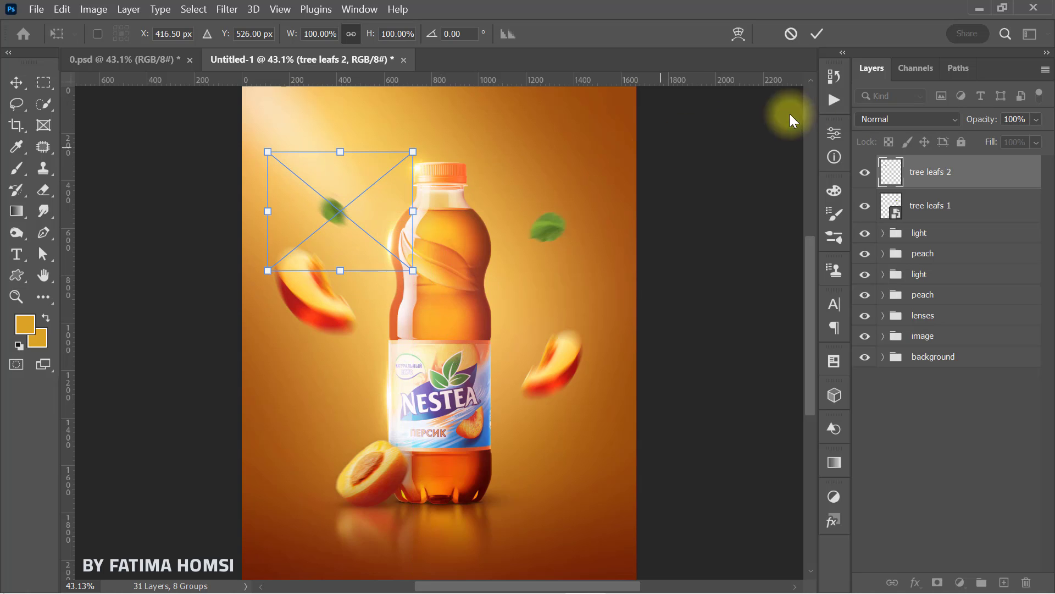
{"action": "left_click", "coordinate": [817, 34]}
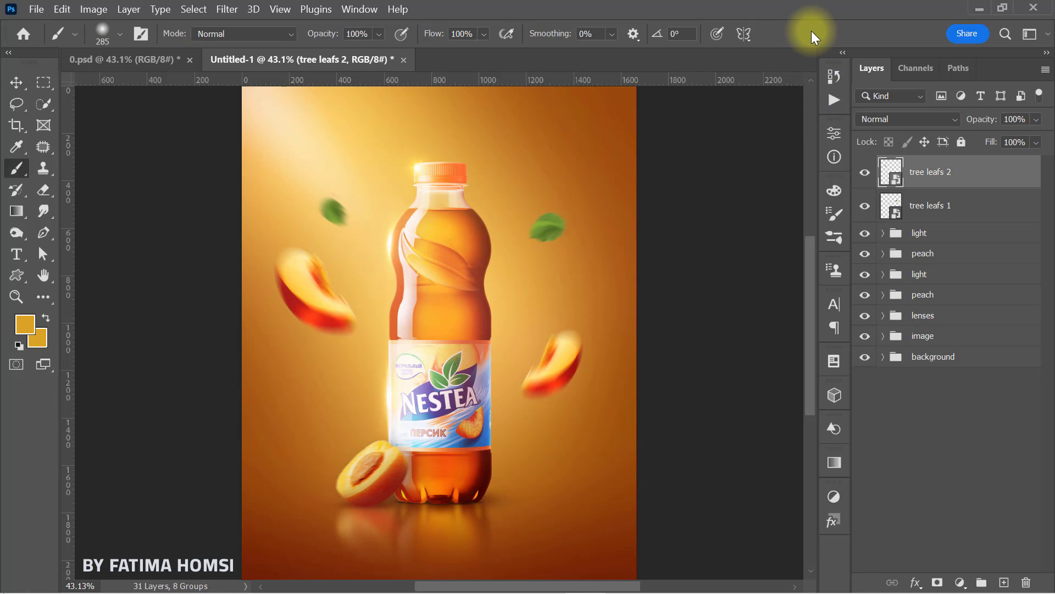
Step: Place the tree leafs 3 image below the right peach slice, rotated about -12° and centred at about X 1277, Y 1588 px
{"action": "left_click", "coordinate": [979, 8]}
{"action": "left_click_drag", "start_coordinate": [177, 141], "coordinate": [559, 487]}
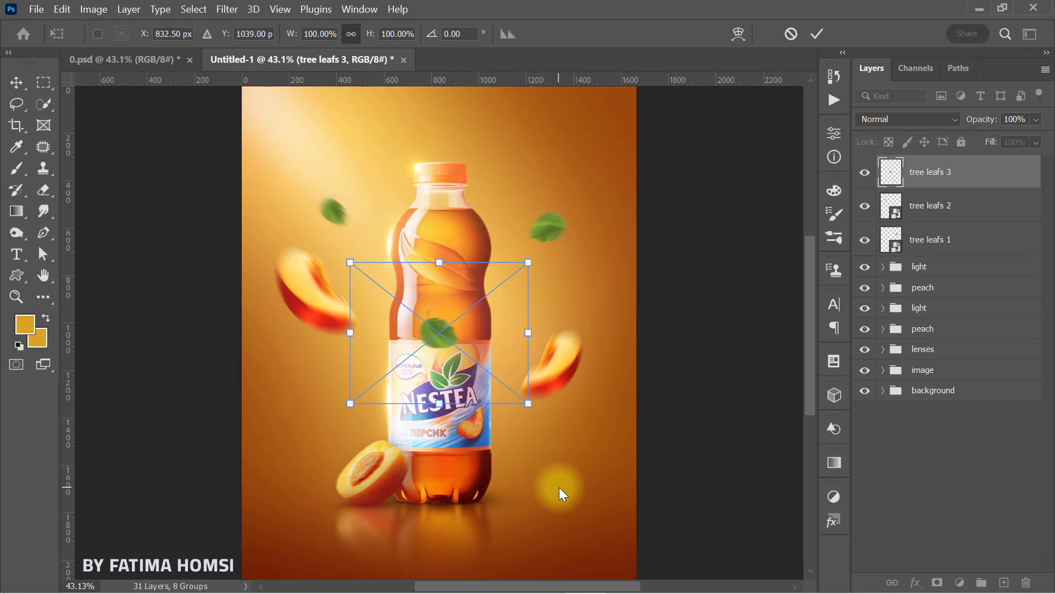
{"action": "left_click_drag", "start_coordinate": [468, 344], "coordinate": [555, 467]}
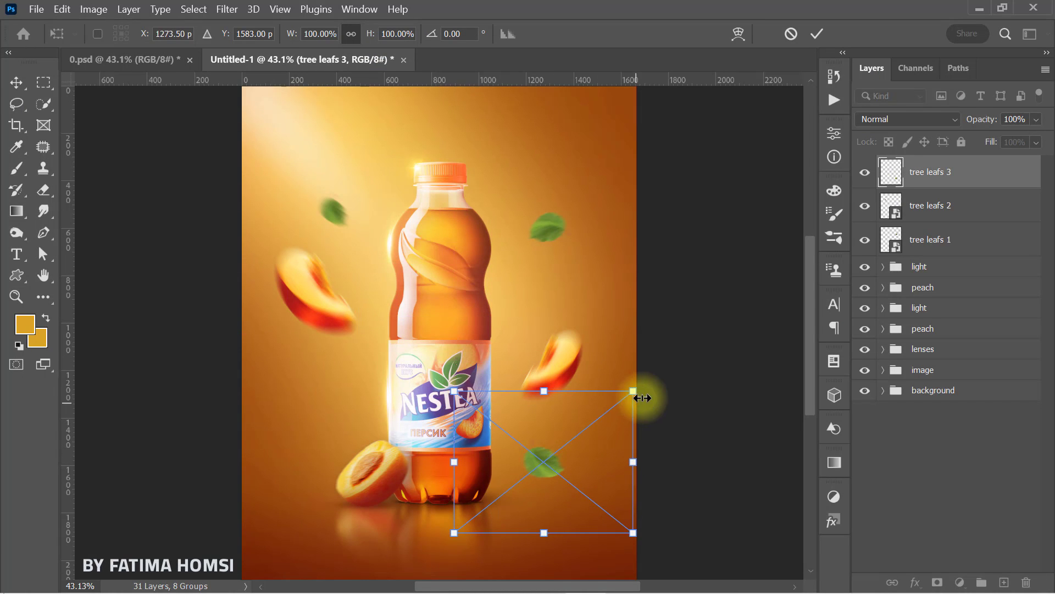
{"action": "left_click_drag", "start_coordinate": [648, 378], "coordinate": [649, 381]}
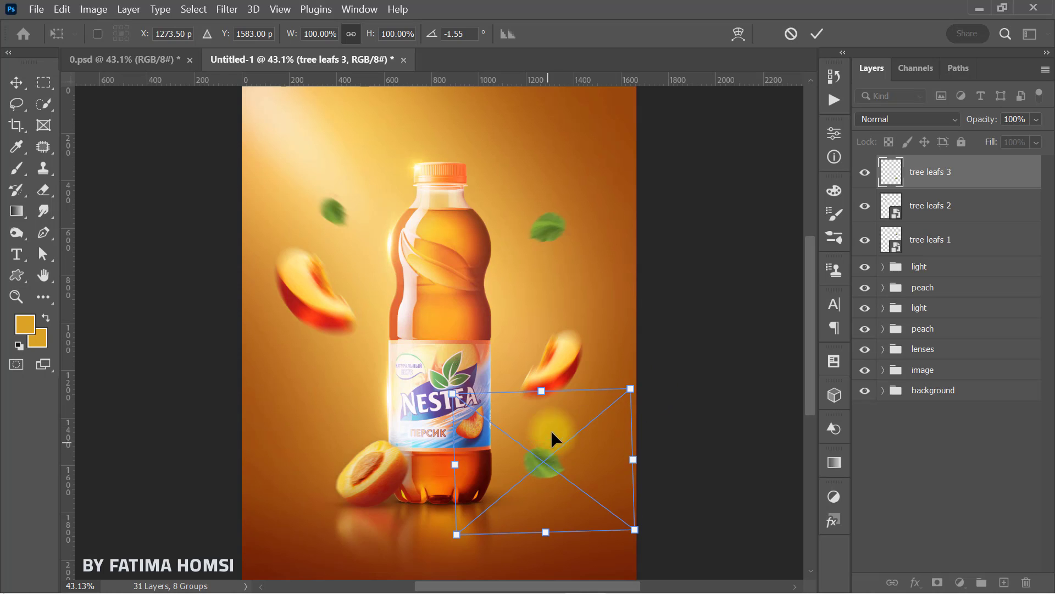
{"action": "left_click_drag", "start_coordinate": [569, 367], "coordinate": [559, 365]}
{"action": "left_click_drag", "start_coordinate": [656, 430], "coordinate": [663, 417]}
{"action": "left_click_drag", "start_coordinate": [570, 466], "coordinate": [572, 467]}
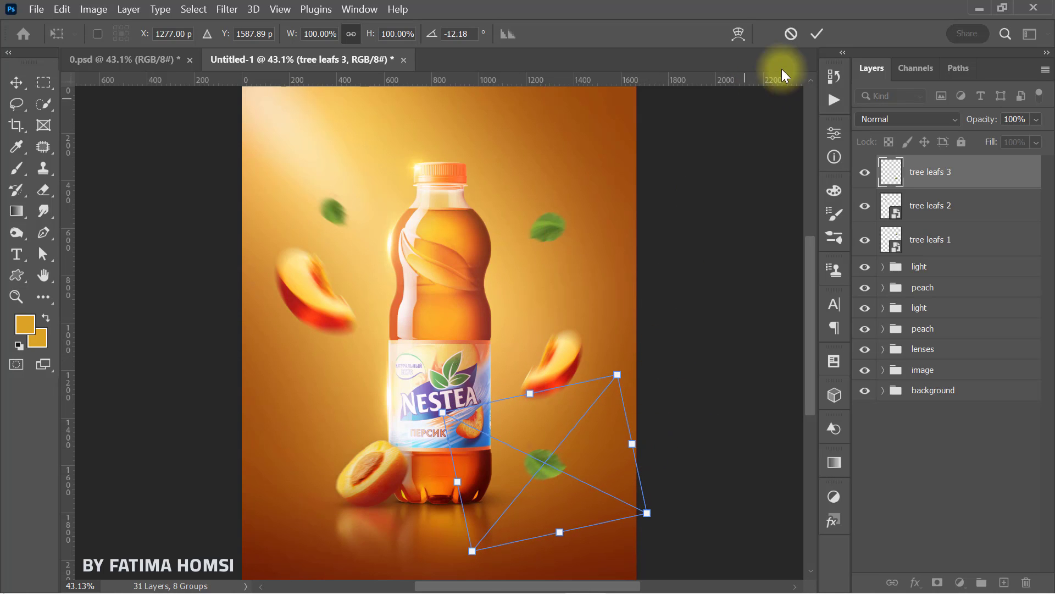
{"action": "left_click", "coordinate": [817, 35]}
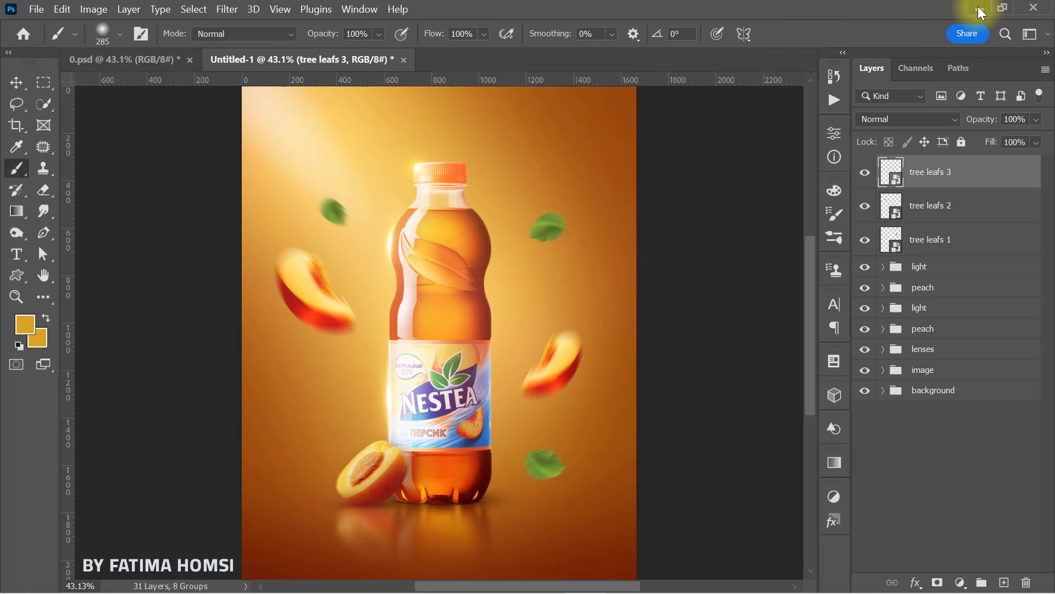
Step: Place the tree leafs 4 image below the left peach slice, centred at about X 317, Y 1312 px at 100% scale
{"action": "left_click", "coordinate": [978, 9]}
{"action": "left_click_drag", "start_coordinate": [16, 127], "coordinate": [425, 448]}
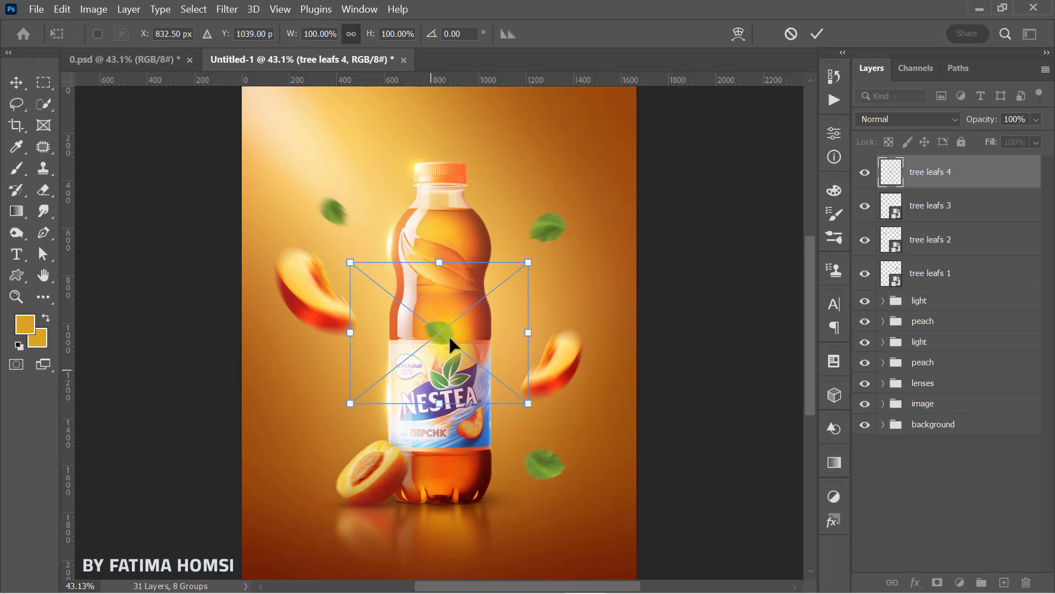
{"action": "left_click_drag", "start_coordinate": [450, 335], "coordinate": [345, 385]}
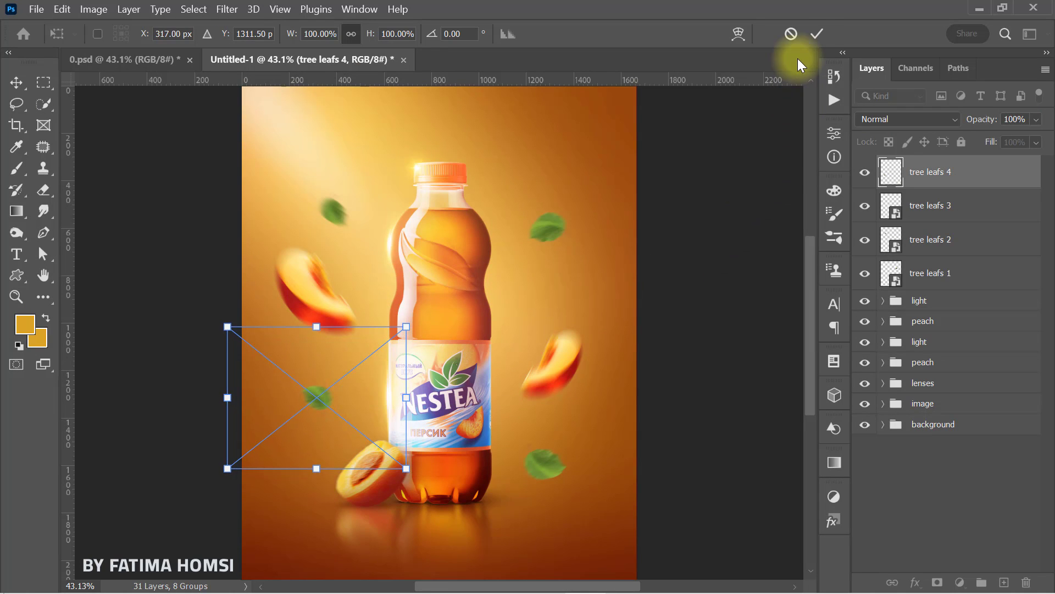
{"action": "left_click", "coordinate": [816, 35]}
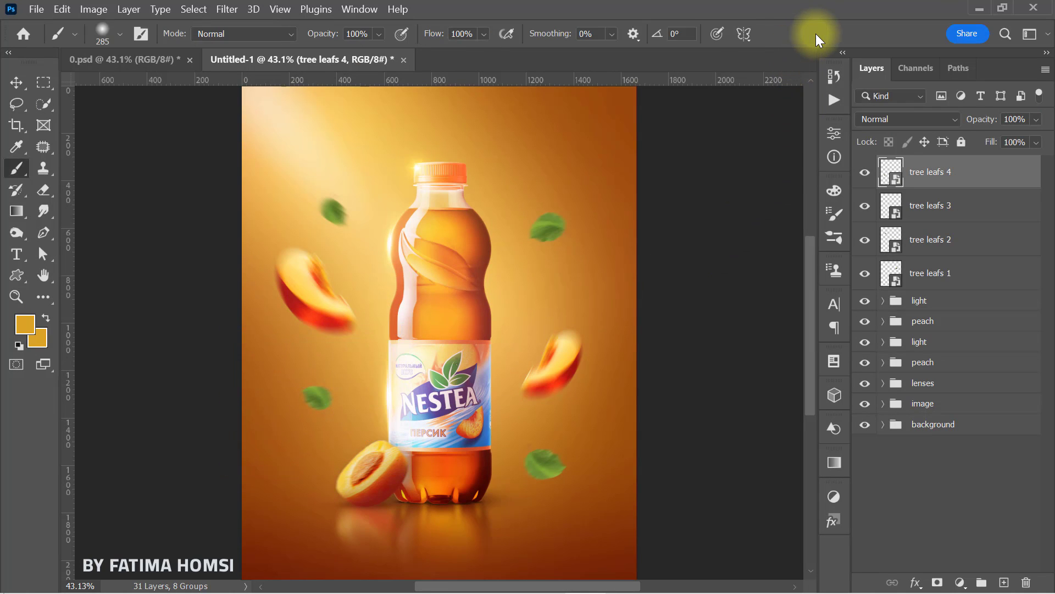
Step: Group the four tree leafs layers and clip a Hue/Saturation adjustment to the group
{"action": "left_click", "coordinate": [991, 279], "text": "shift"}
{"action": "key", "text": "ctrl+g"}
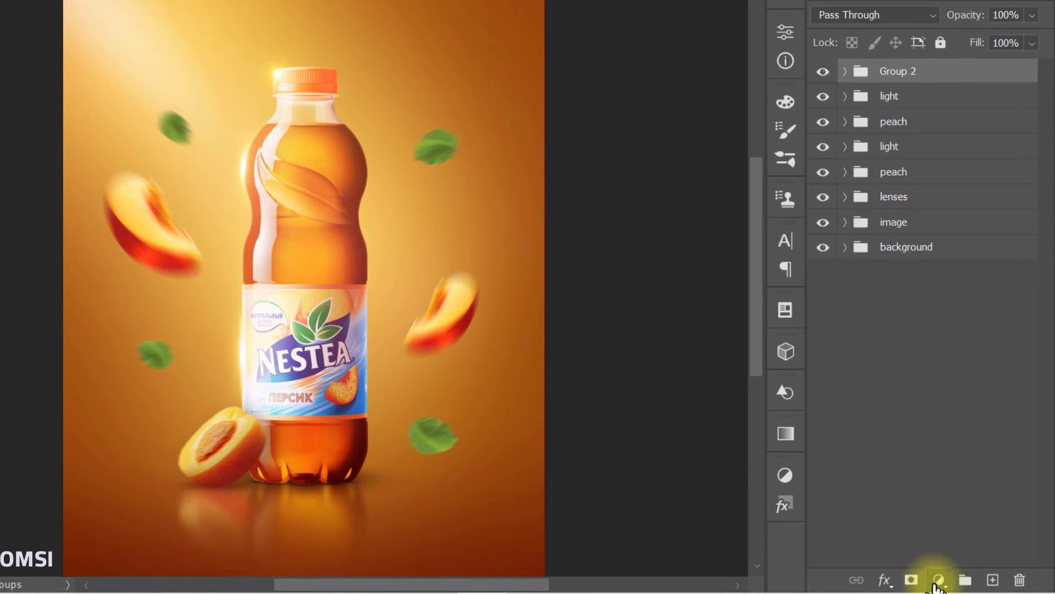
{"action": "left_click", "coordinate": [947, 580]}
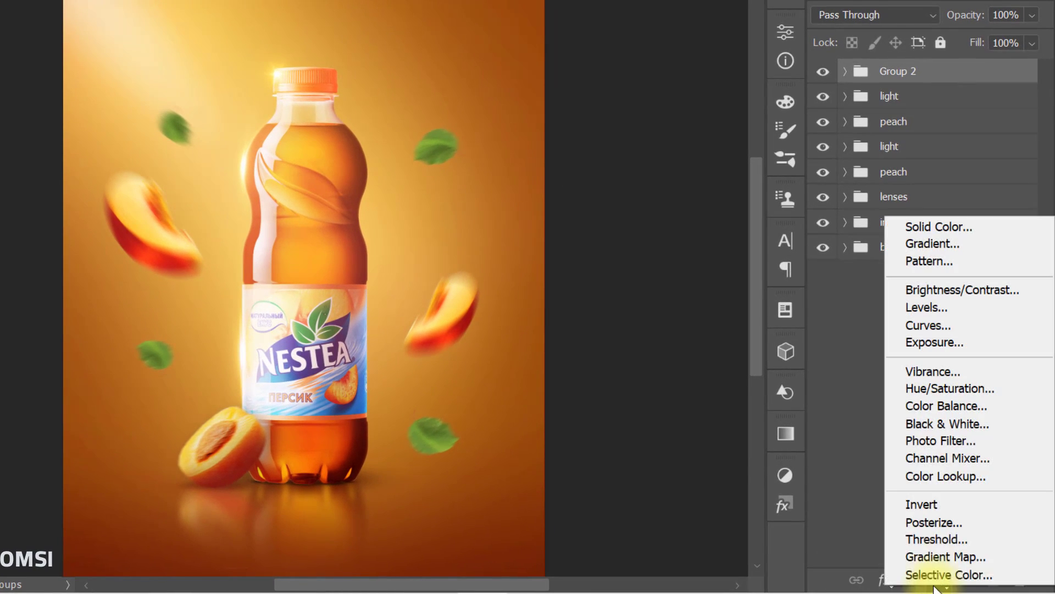
{"action": "left_click", "coordinate": [968, 388]}
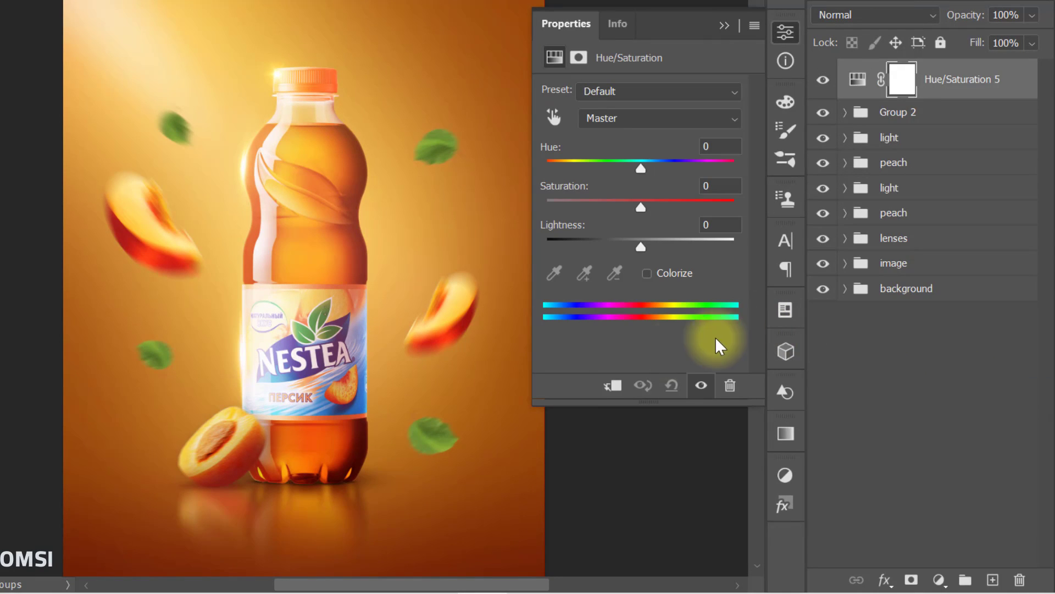
{"action": "left_click", "coordinate": [613, 386]}
Step: Set the leaf group's Hue/Saturation adjustment to Hue -22 and Saturation +20
{"action": "left_click", "coordinate": [720, 145]}
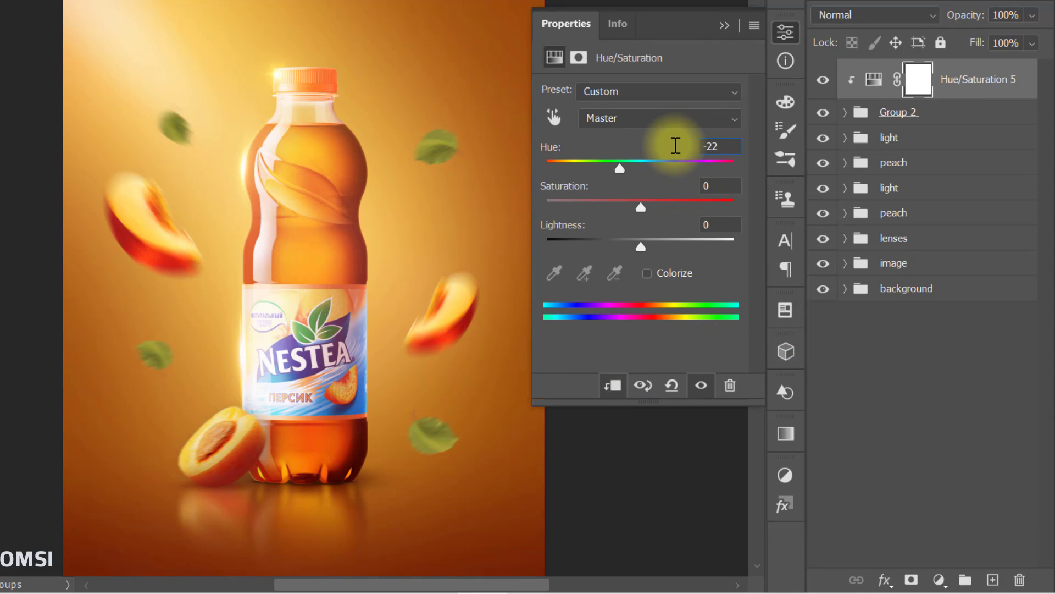
{"action": "left_click", "coordinate": [714, 184]}
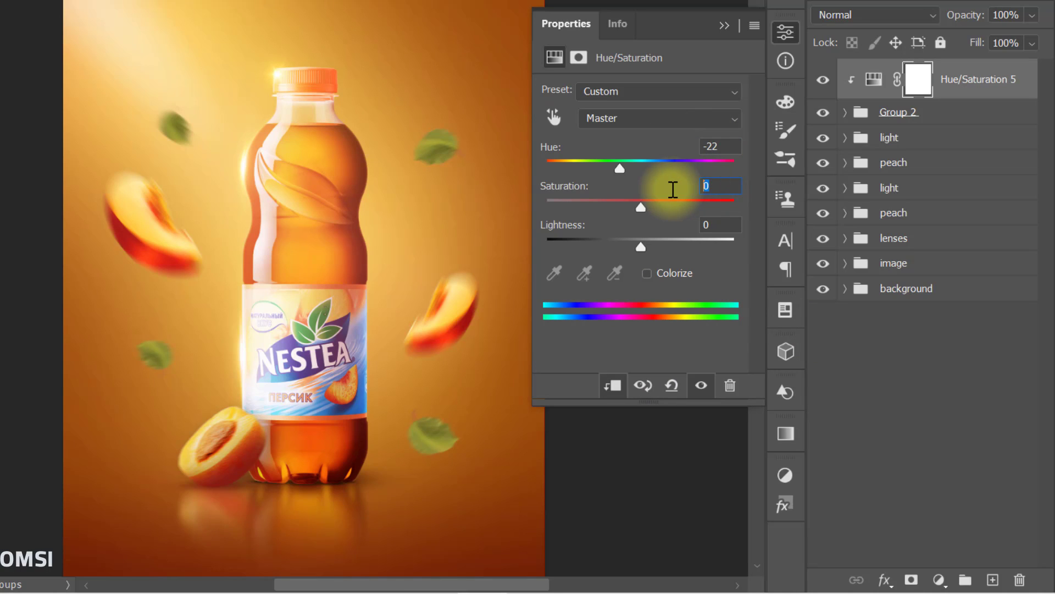
{"action": "type", "text": "20"}
{"action": "key", "text": "Return"}
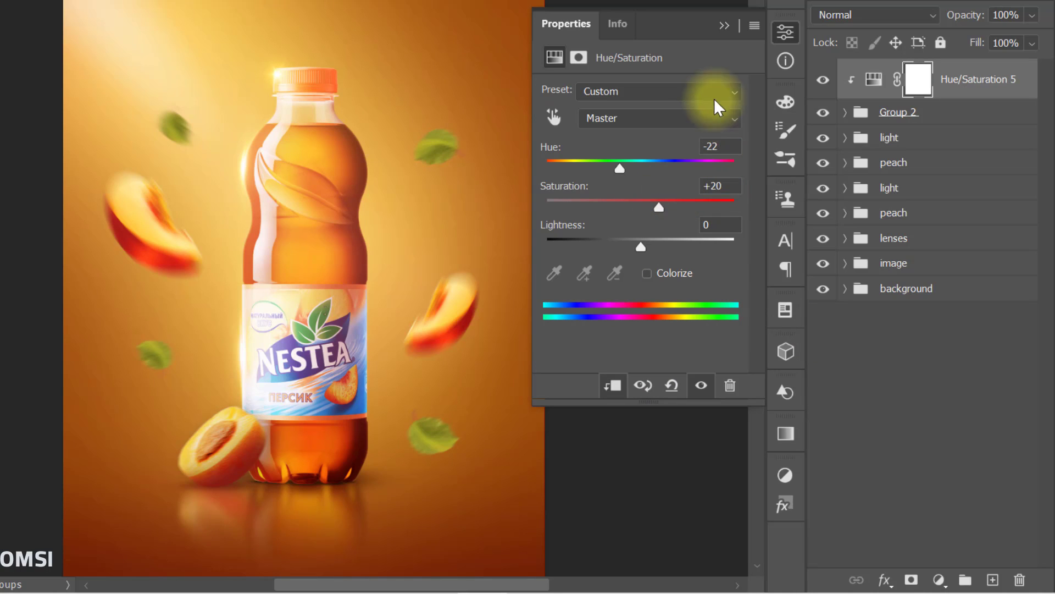
{"action": "left_click", "coordinate": [724, 25]}
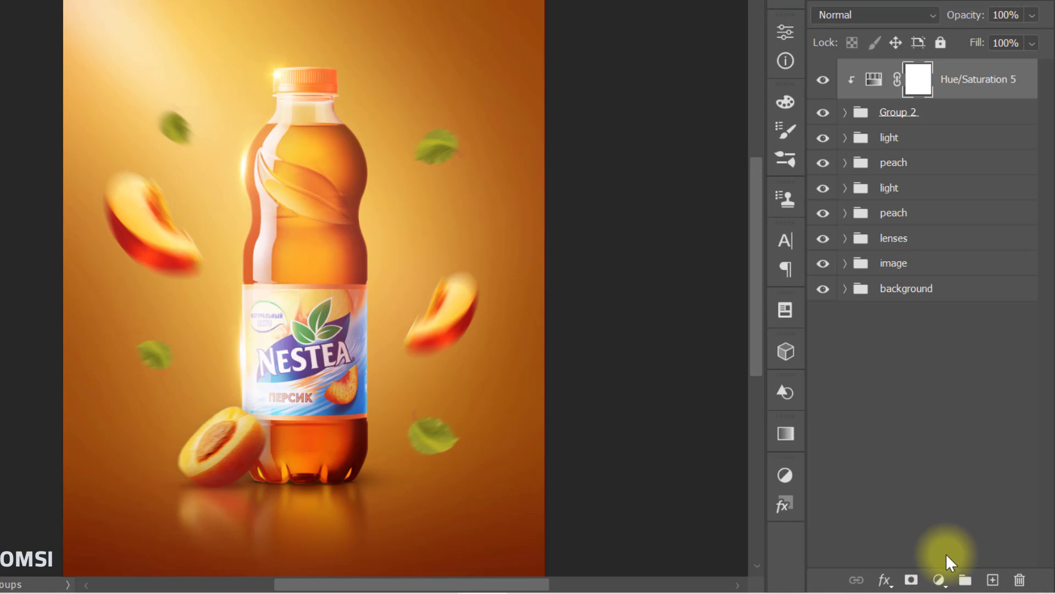
Step: Clip a Curves adjustment to the leaf group and darken the midtones with a point at input 129, output 107
{"action": "left_click", "coordinate": [938, 583]}
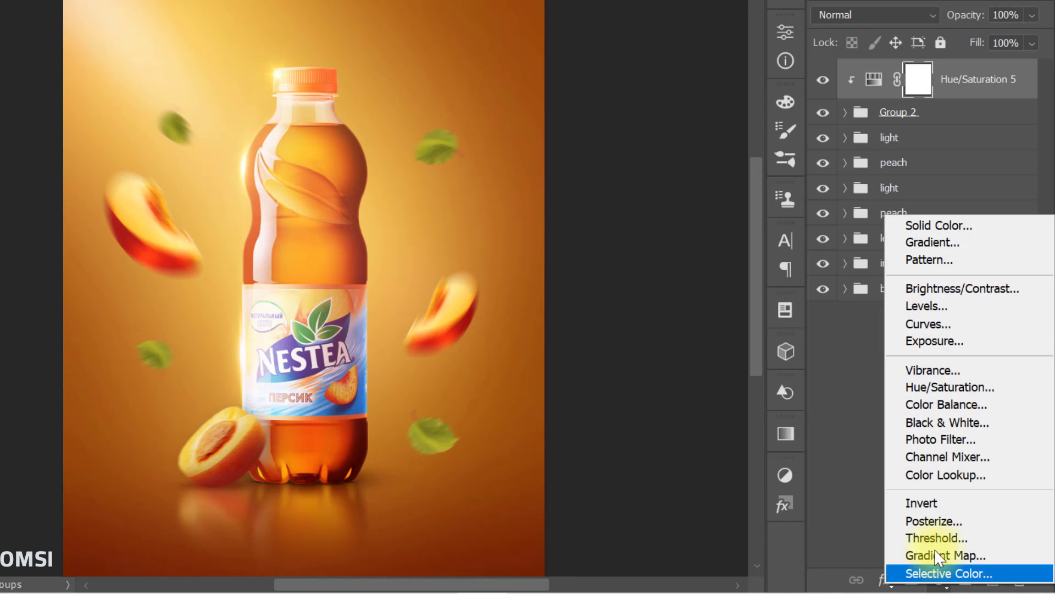
{"action": "left_click", "coordinate": [943, 323]}
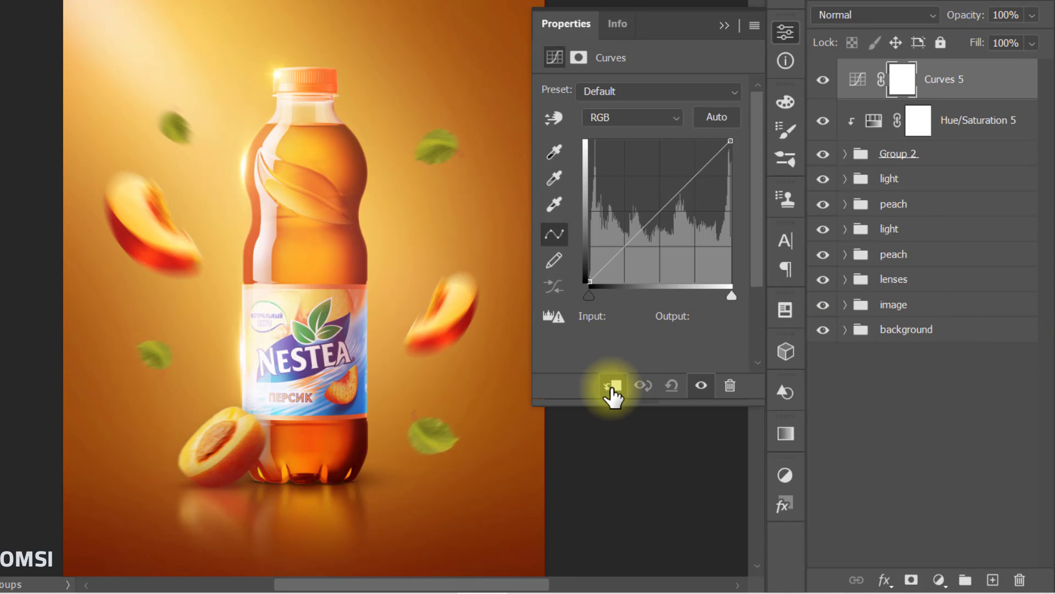
{"action": "left_click", "coordinate": [611, 386]}
{"action": "left_click_drag", "start_coordinate": [655, 220], "coordinate": [660, 222]}
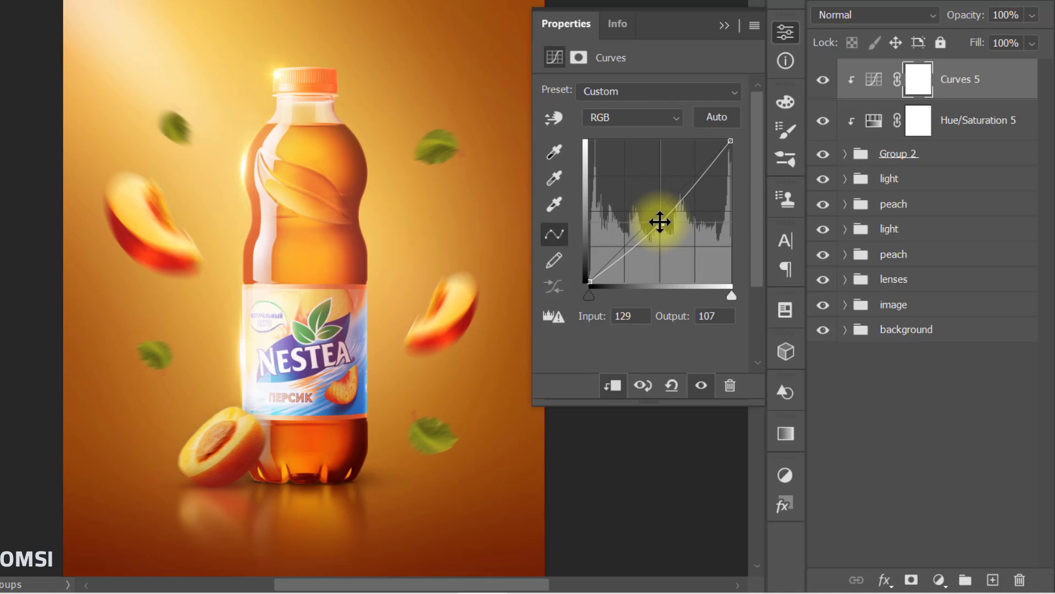
{"action": "left_click", "coordinate": [725, 26]}
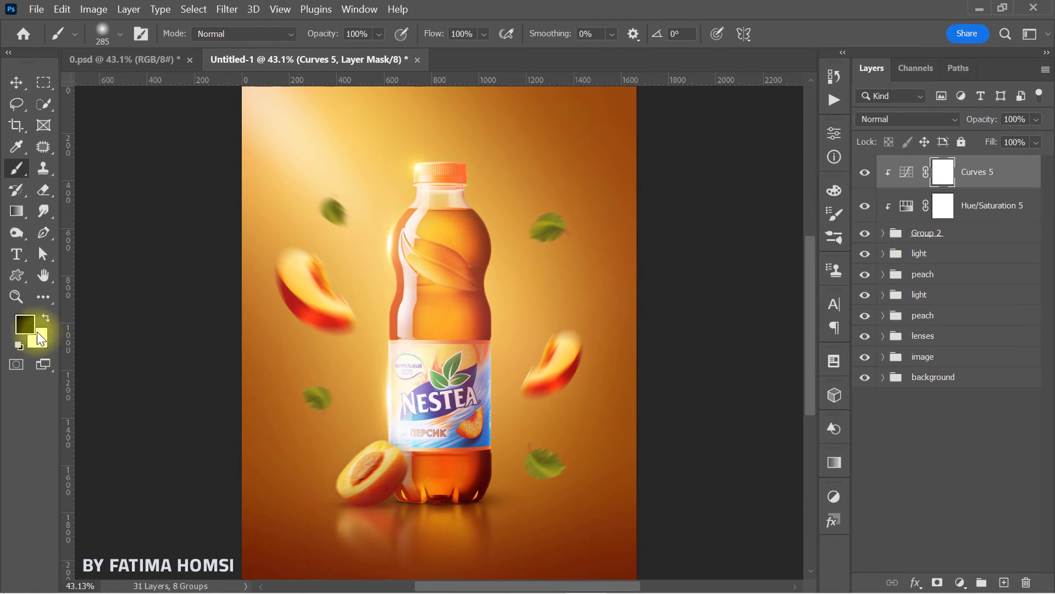
Step: Set the foreground colour to black and brush the darkening Curves mask over the lit upper sides of the four leaves
{"action": "left_click", "coordinate": [25, 324]}
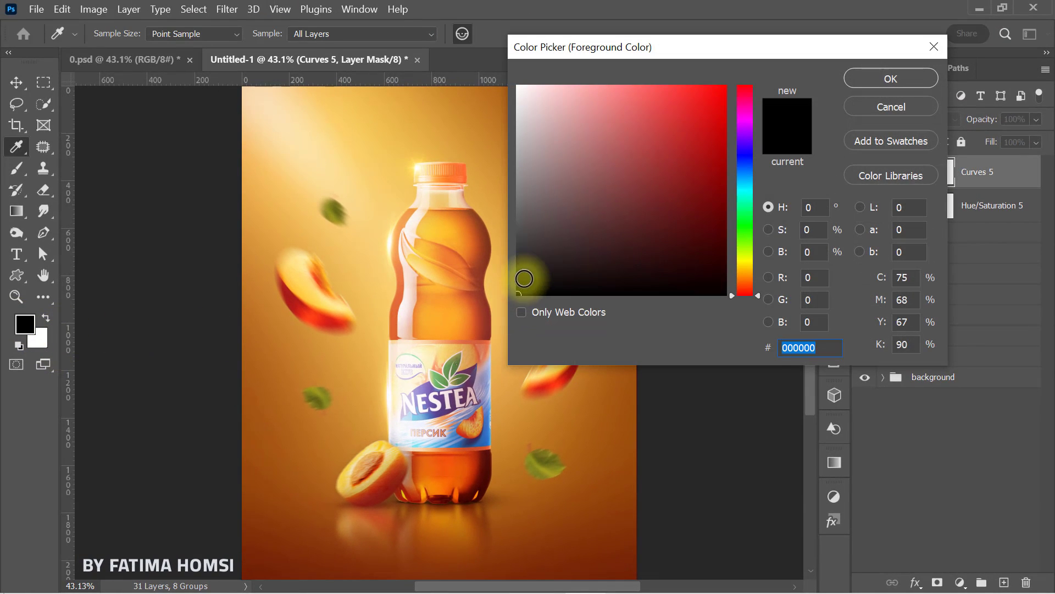
{"action": "left_click_drag", "start_coordinate": [523, 278], "coordinate": [500, 300]}
{"action": "left_click", "coordinate": [891, 78]}
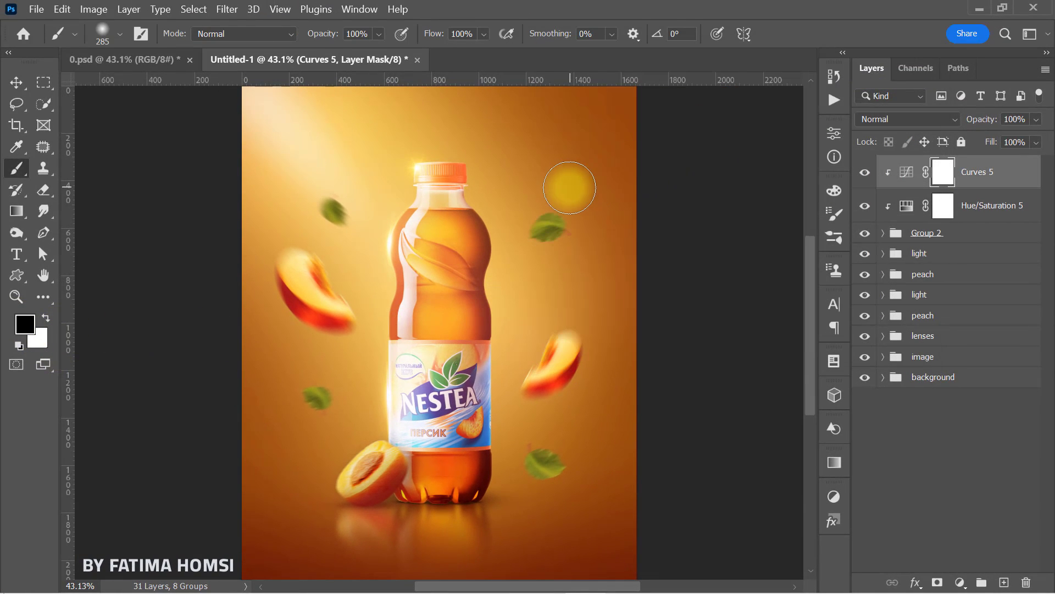
{"action": "left_click_drag", "start_coordinate": [550, 197], "coordinate": [509, 217]}
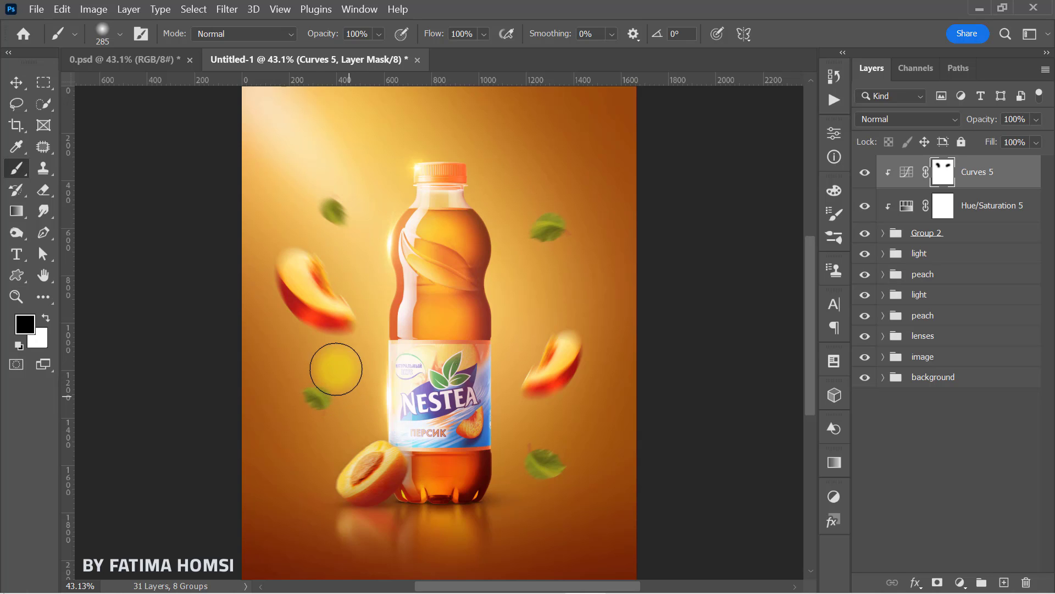
{"action": "left_click_drag", "start_coordinate": [306, 369], "coordinate": [320, 374]}
{"action": "left_click_drag", "start_coordinate": [525, 433], "coordinate": [521, 435]}
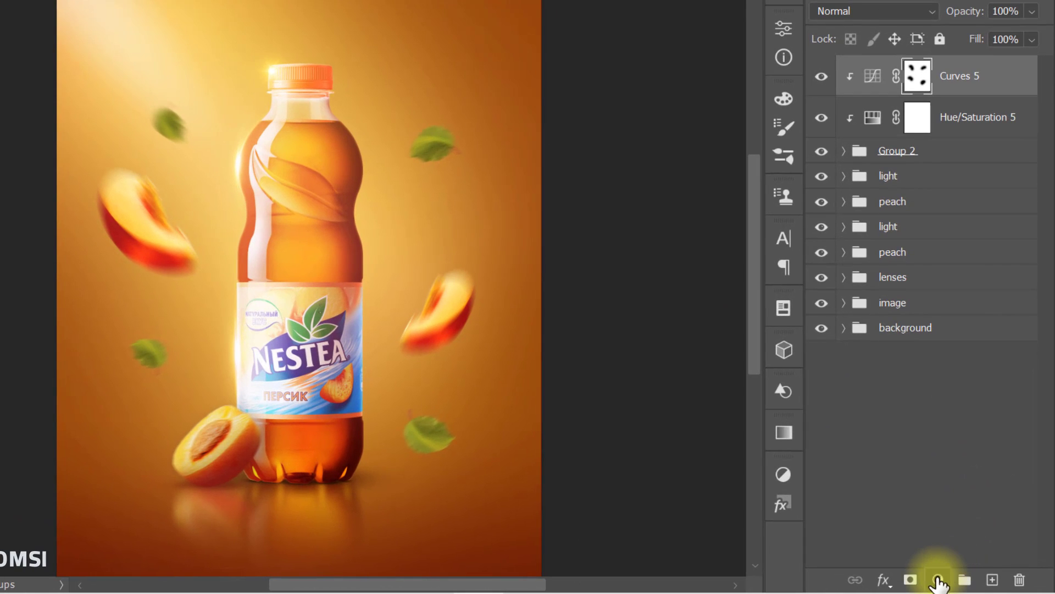
Step: Clip a second Curves adjustment to the leaf group and brighten it with a point at input 107, output 124
{"action": "left_click", "coordinate": [938, 580]}
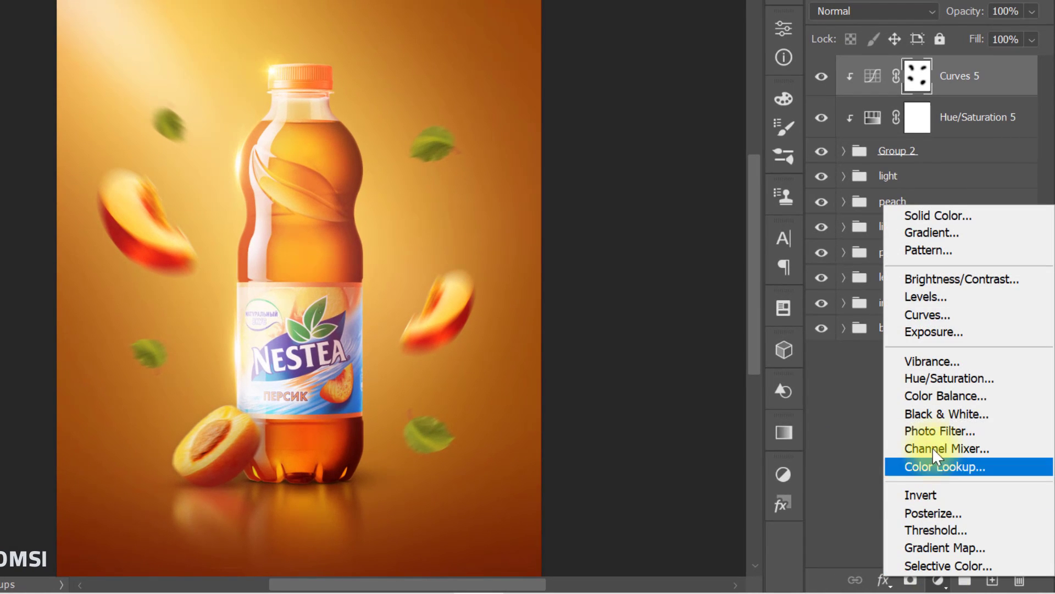
{"action": "left_click", "coordinate": [943, 314]}
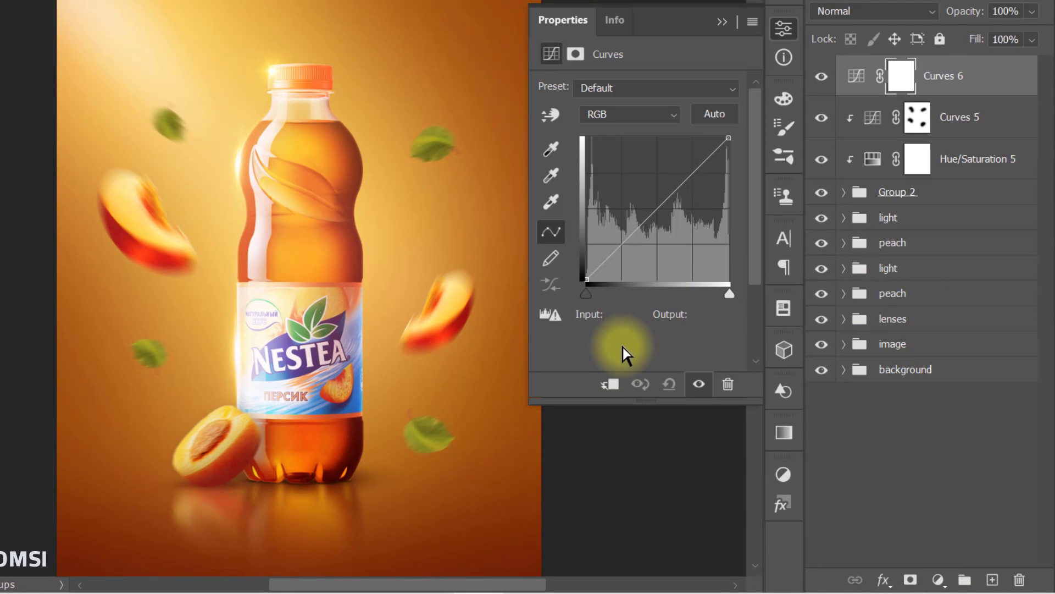
{"action": "left_click", "coordinate": [610, 385]}
{"action": "left_click", "coordinate": [651, 218]}
{"action": "left_click_drag", "start_coordinate": [650, 215], "coordinate": [645, 210]}
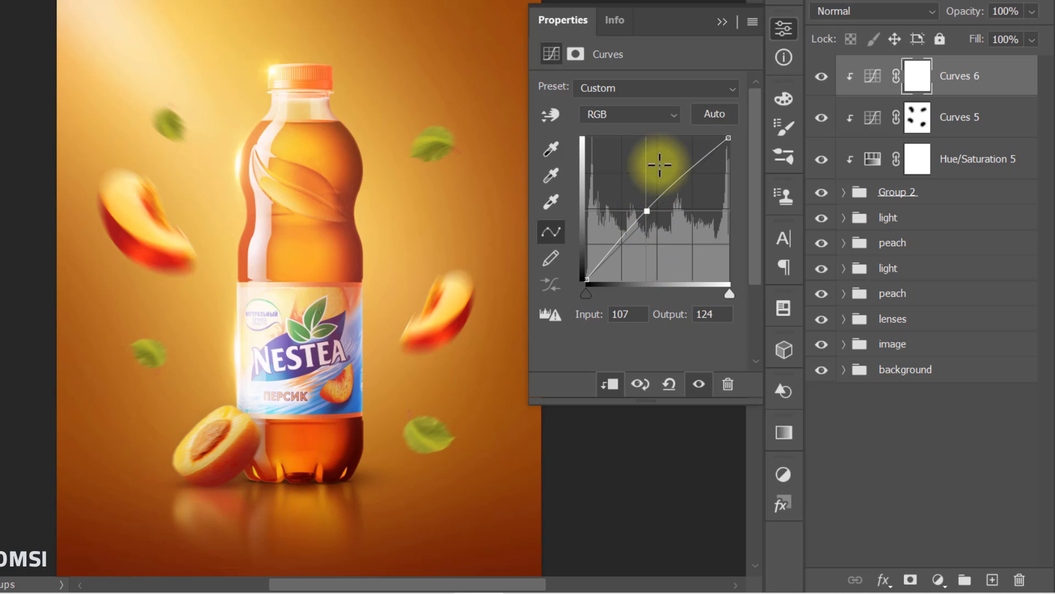
Step: Brush black on the brightening Curves mask over the shaded lower sides of the leaves
{"action": "left_click", "coordinate": [722, 22]}
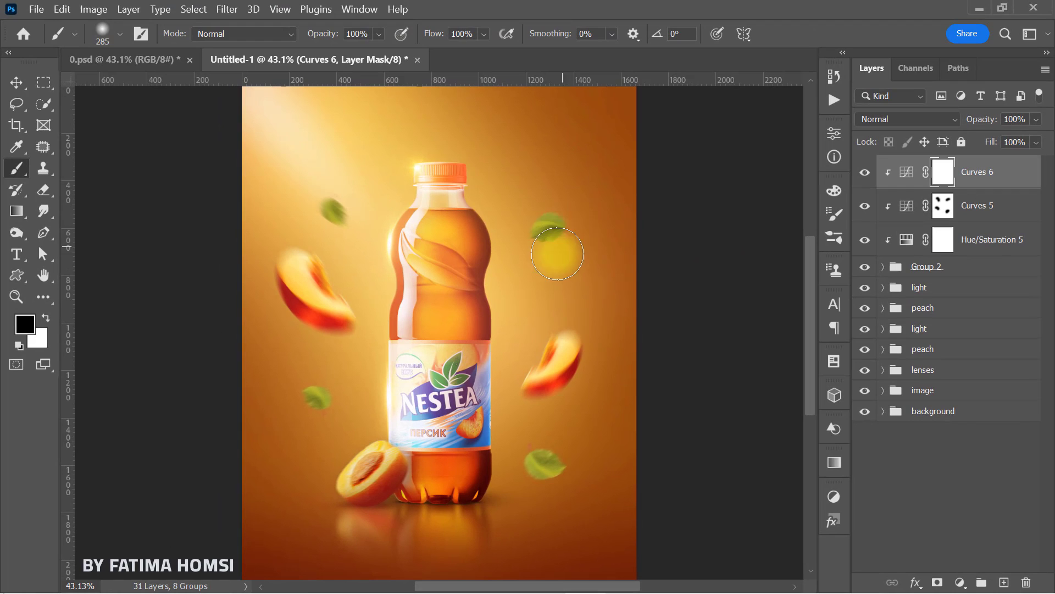
{"action": "left_click_drag", "start_coordinate": [557, 254], "coordinate": [582, 233]}
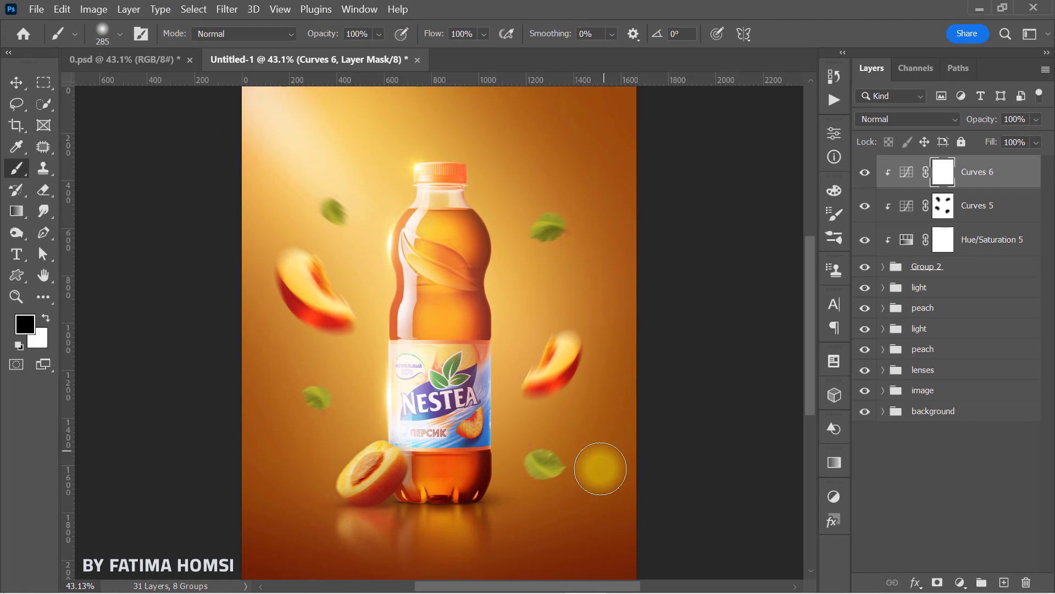
{"action": "mouse_move", "coordinate": [583, 474]}
{"action": "left_mouse_down"}
{"action": "mouse_move", "coordinate": [548, 498]}
{"action": "mouse_move", "coordinate": [566, 484]}
{"action": "left_mouse_up"}
{"action": "left_click_drag", "start_coordinate": [309, 429], "coordinate": [343, 429]}
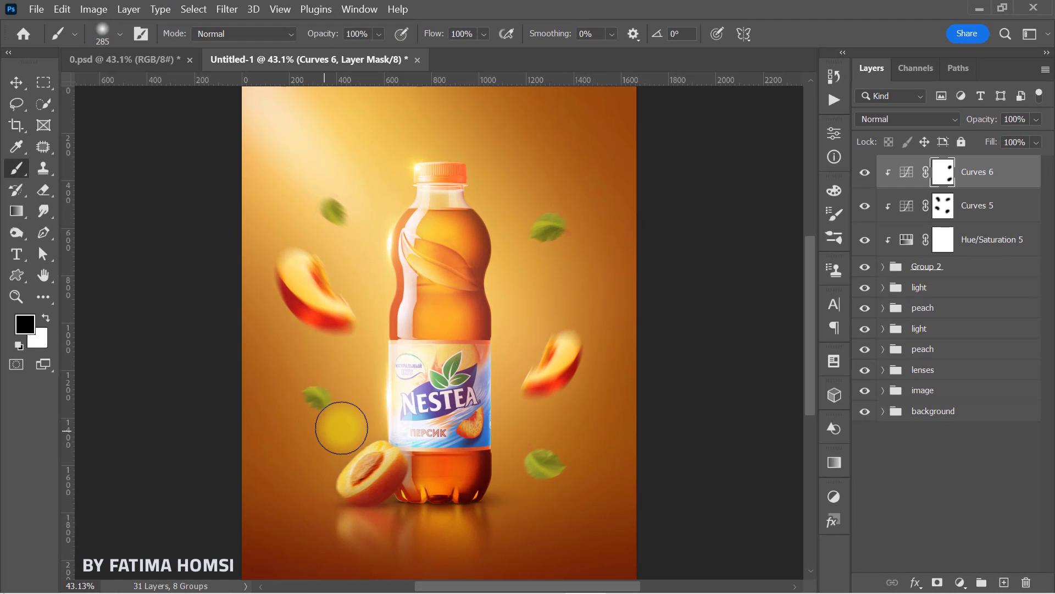
Step: Group the leaf group with its three clipped adjustment layers and name the new group tree leafs
{"action": "left_click", "coordinate": [988, 273], "text": "shift"}
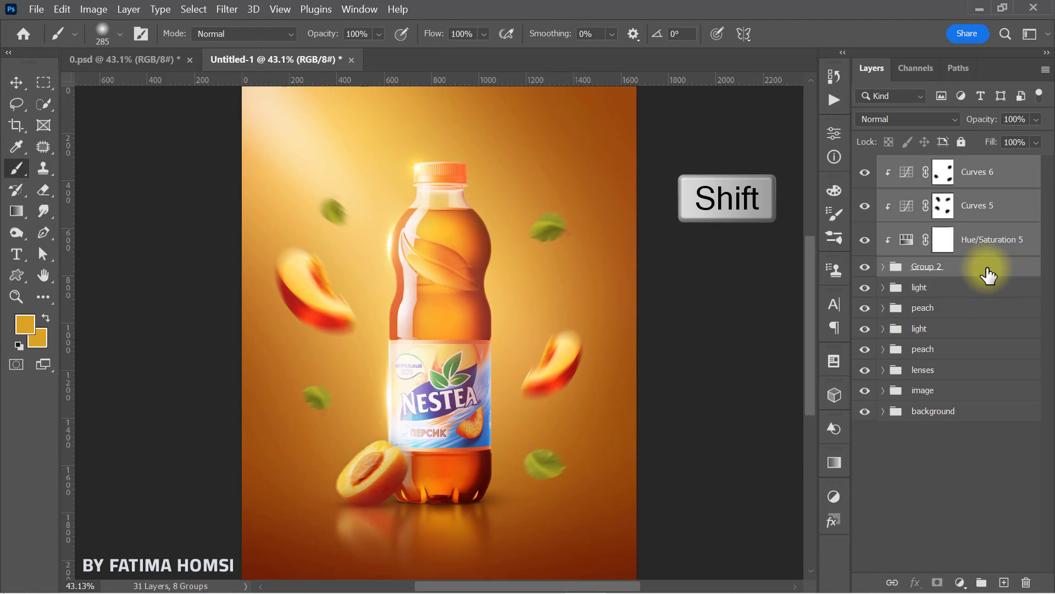
{"action": "key", "text": "ctrl+g"}
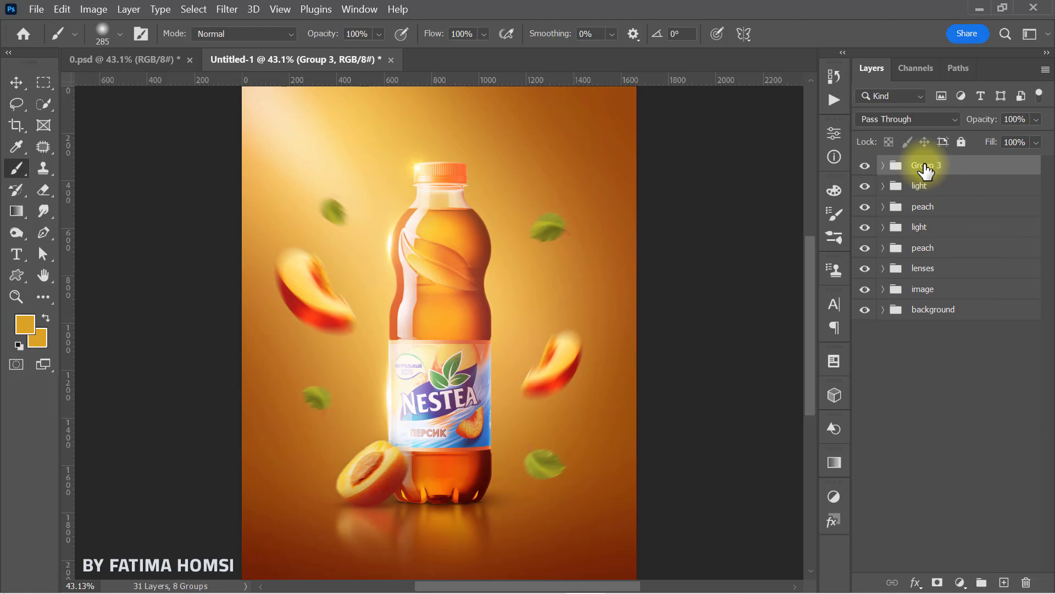
{"action": "double_click", "coordinate": [925, 166]}
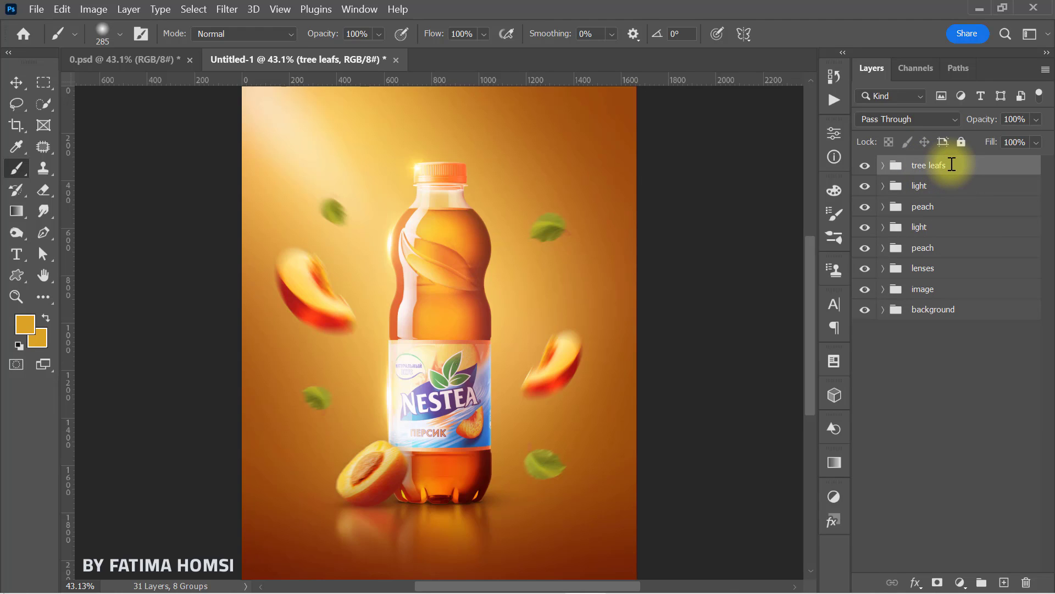
Step: Stamp all visible layers into a new layer above the tree leafs group and convert it to a smart object
{"action": "key", "text": "ctrl+alt+shift+e"}
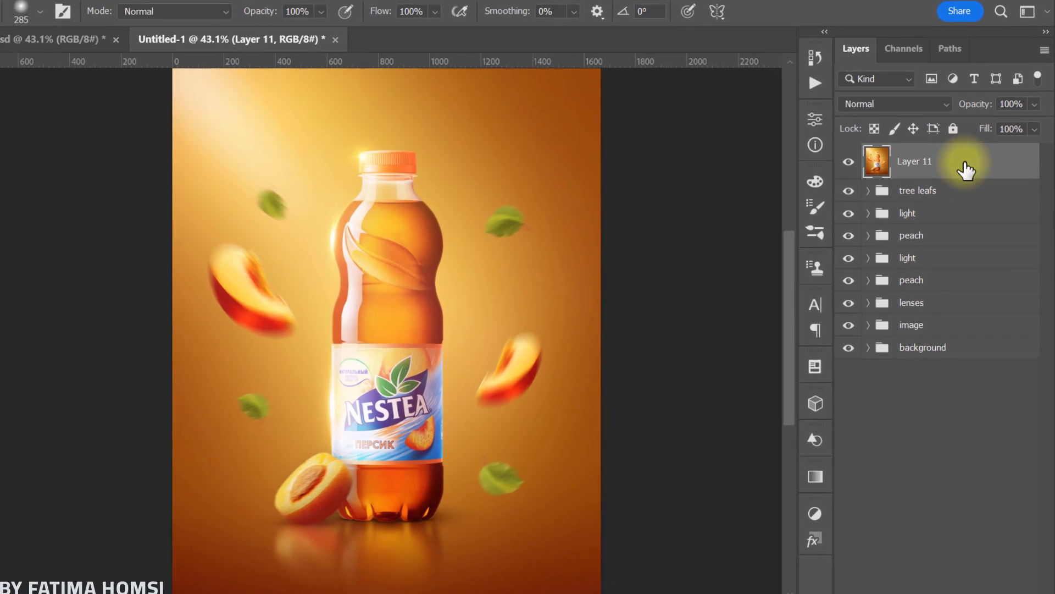
{"action": "right_click", "coordinate": [952, 165]}
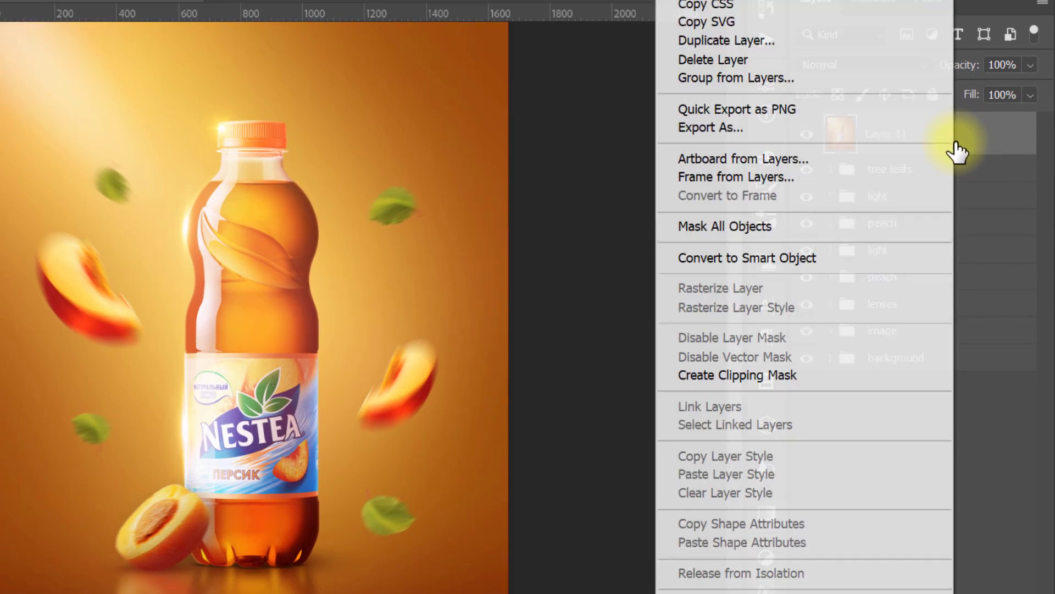
{"action": "left_click", "coordinate": [874, 249]}
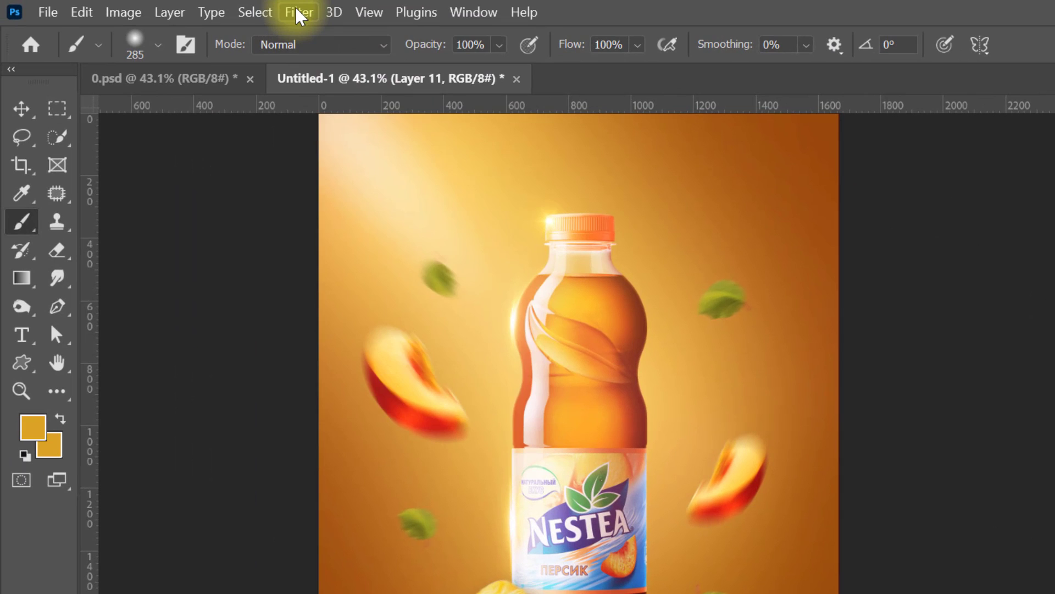
Step: Start a Camera Raw Filter on the merged layer and set Tint +10, Exposure +0.05 and Contrast +5
{"action": "left_click", "coordinate": [300, 13]}
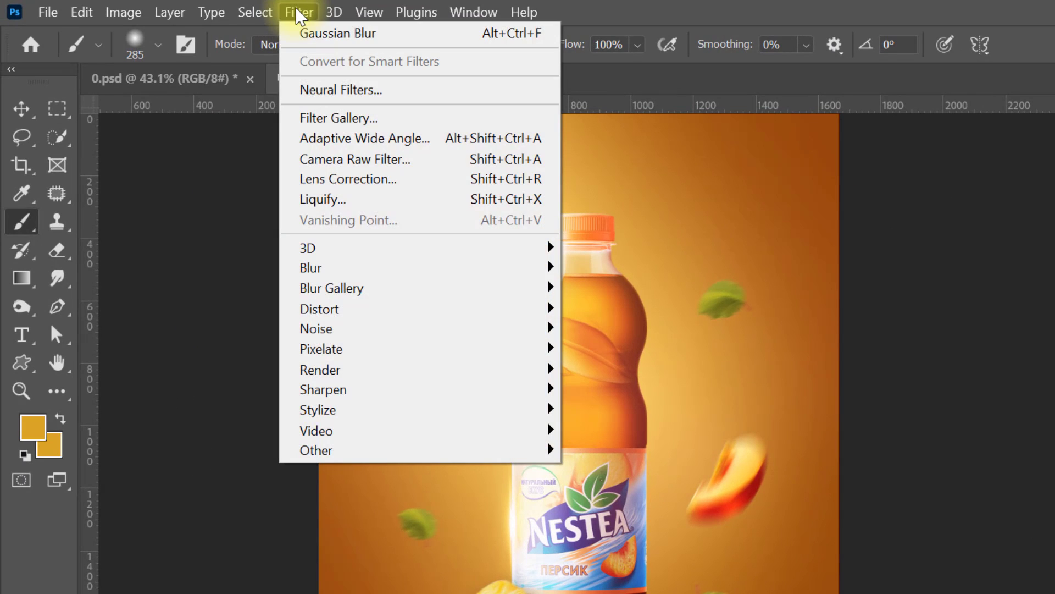
{"action": "left_click", "coordinate": [422, 170]}
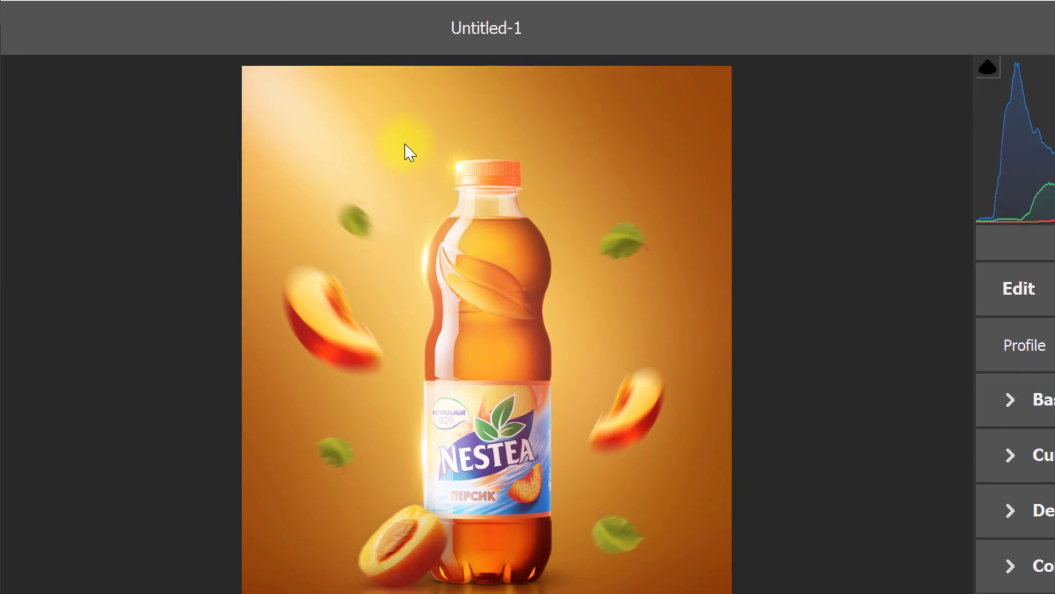
{"action": "left_click", "coordinate": [1003, 399]}
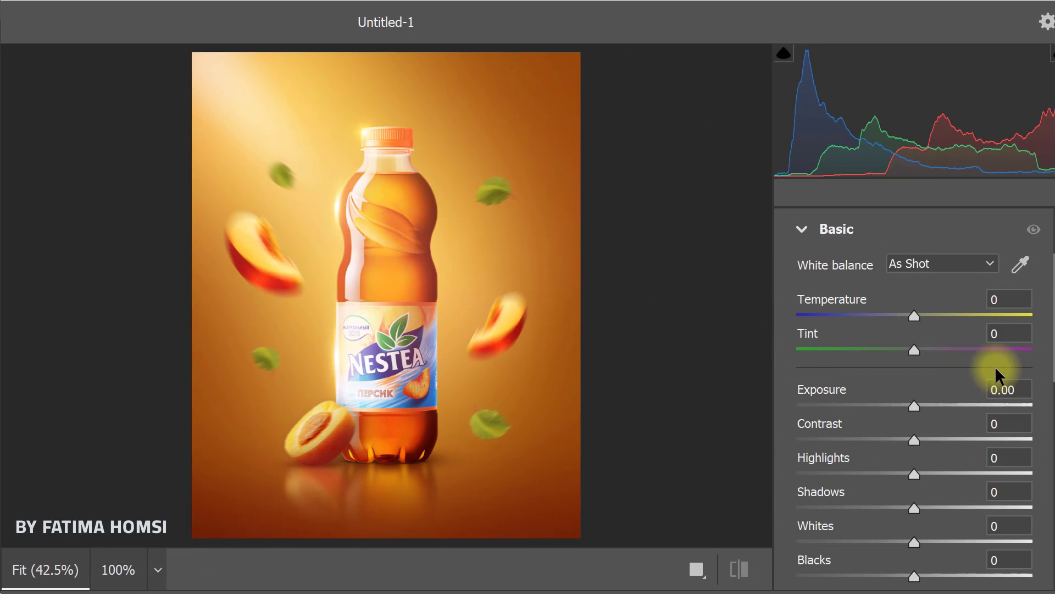
{"action": "type", "text": "10"}
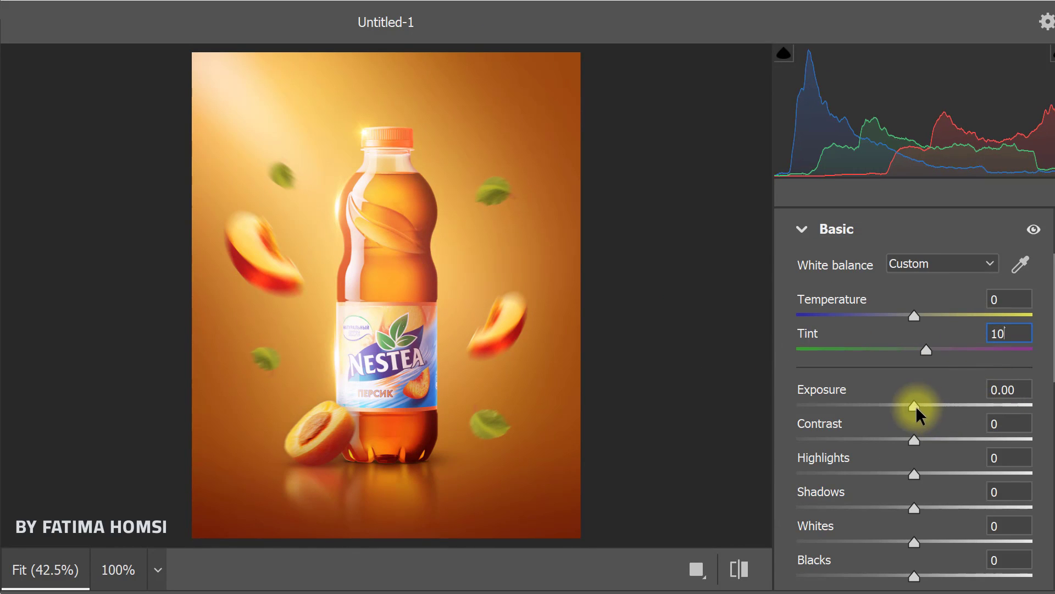
{"action": "left_click_drag", "start_coordinate": [916, 408], "coordinate": [914, 404]}
{"action": "left_click", "coordinate": [1018, 426]}
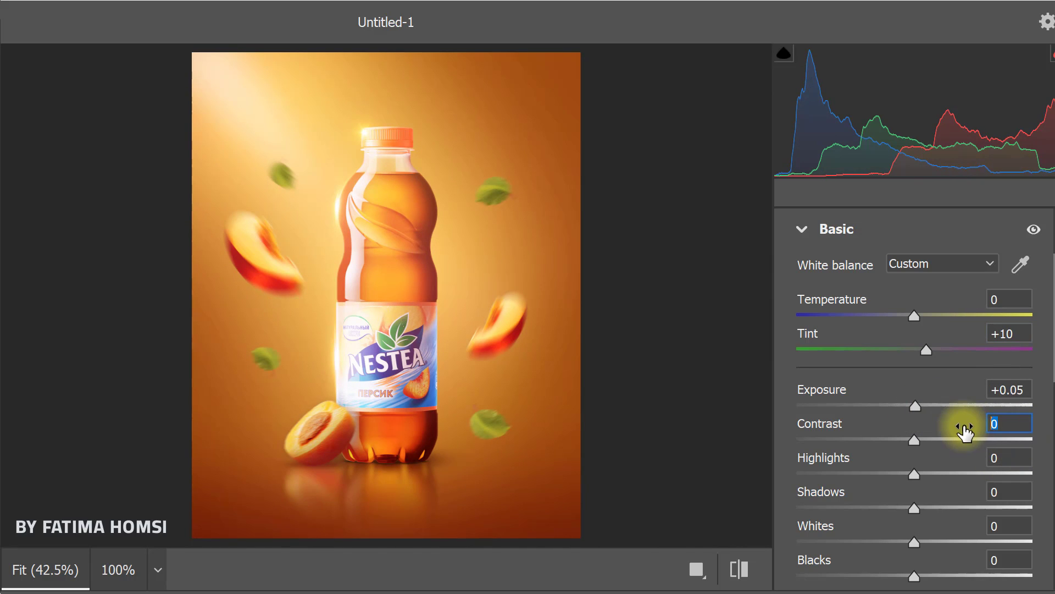
{"action": "left_click_drag", "start_coordinate": [956, 432], "coordinate": [962, 436]}
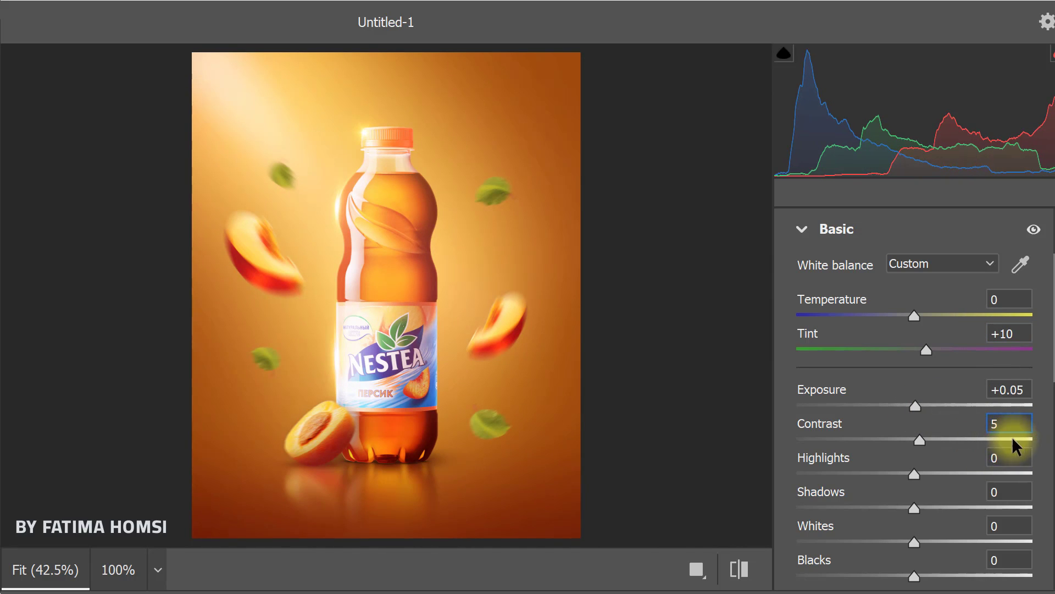
Step: Set the Basic adjustments Highlights, Shadows and Whites to -15 each
{"action": "left_click", "coordinate": [1011, 457]}
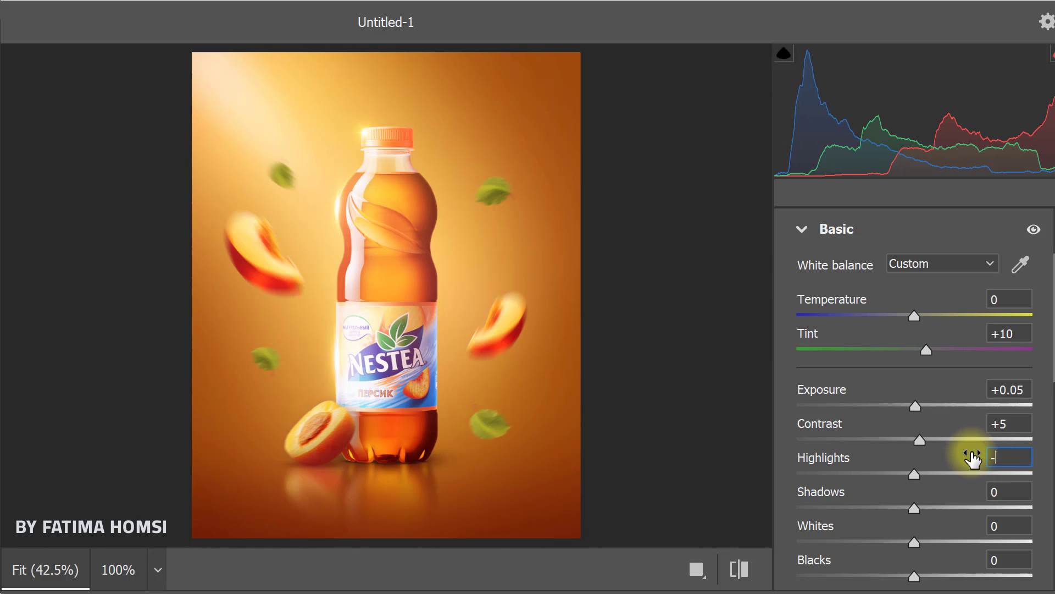
{"action": "type", "text": "-15"}
{"action": "left_click", "coordinate": [1008, 489]}
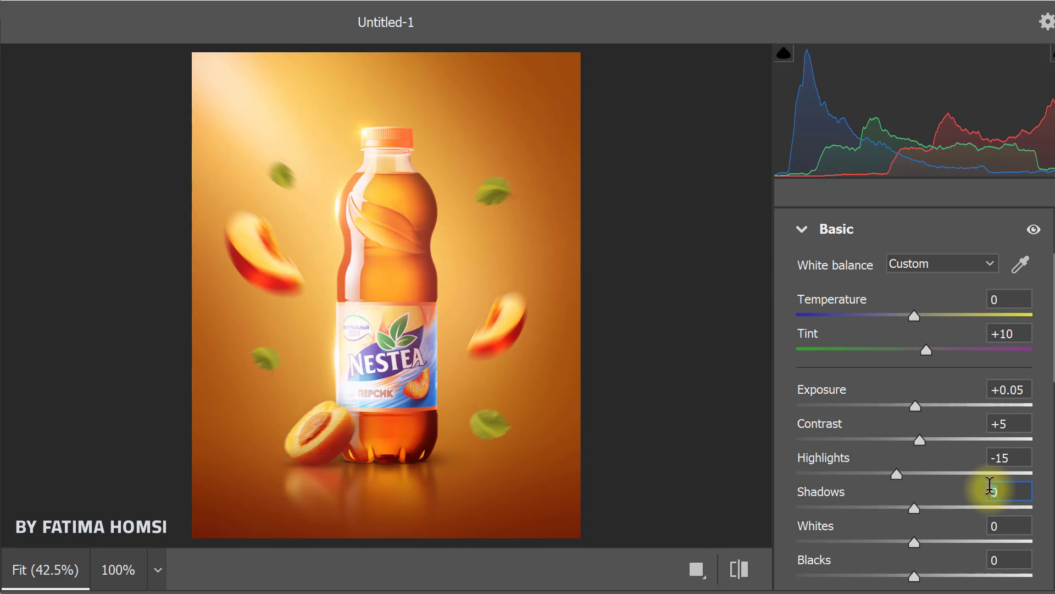
{"action": "type", "text": "-15"}
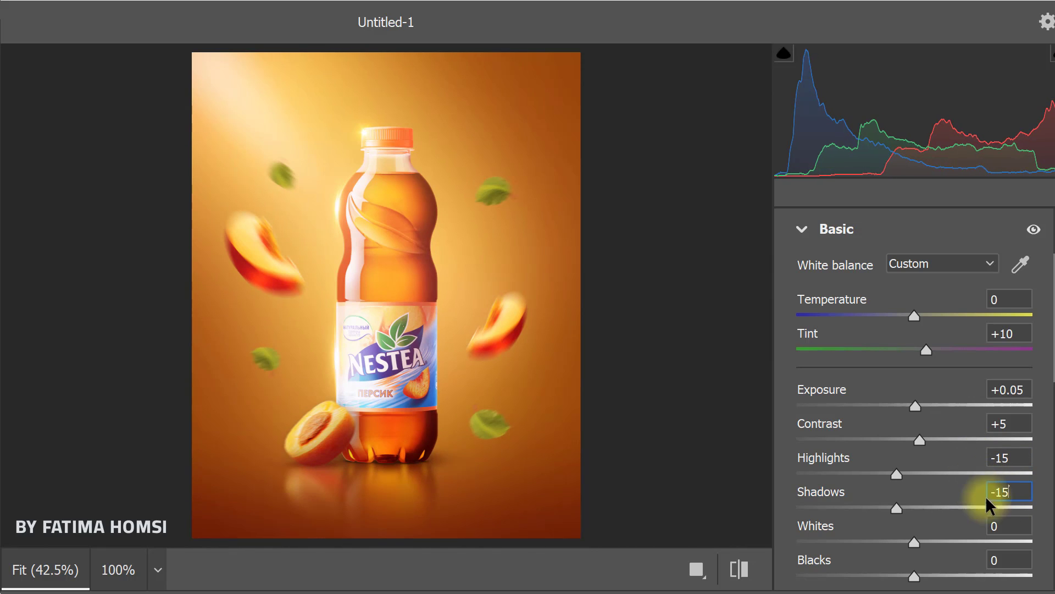
{"action": "left_click", "coordinate": [1010, 524]}
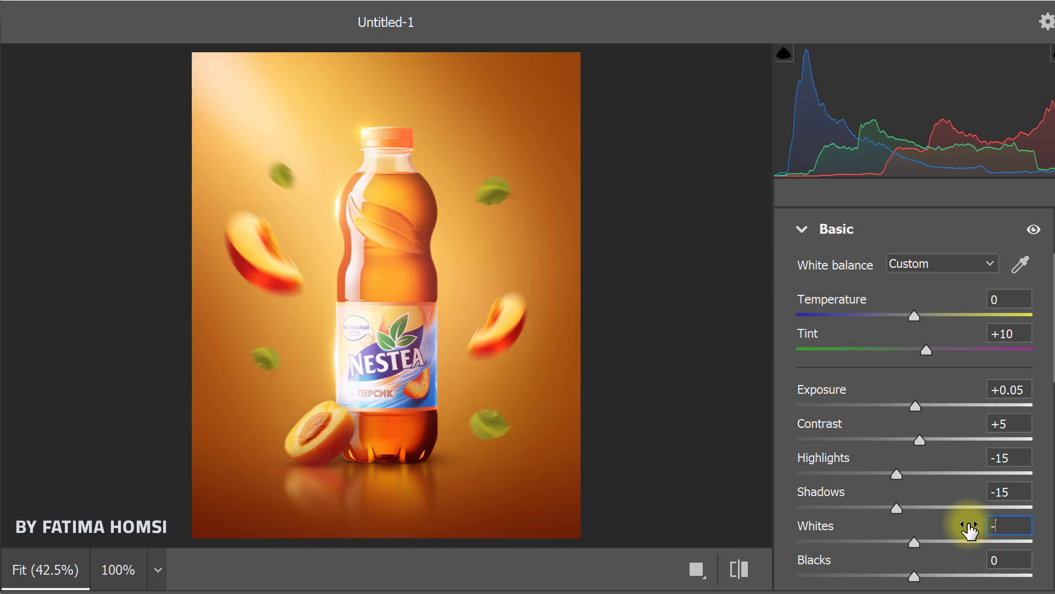
{"action": "type", "text": "-15"}
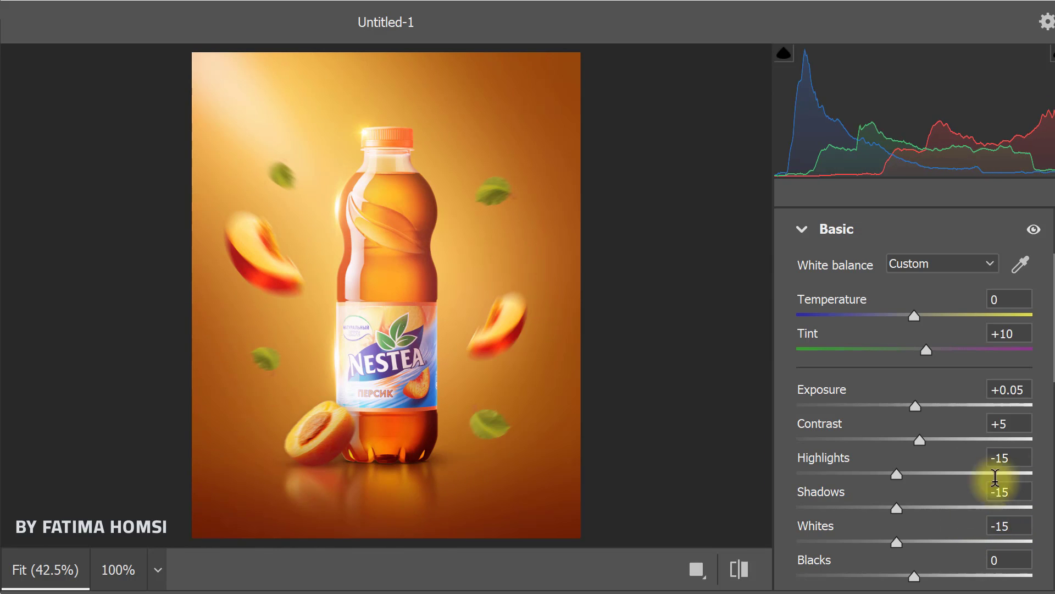
{"action": "scroll", "coordinate": [1032, 342], "scroll_direction": "up", "scroll_amount": 2}
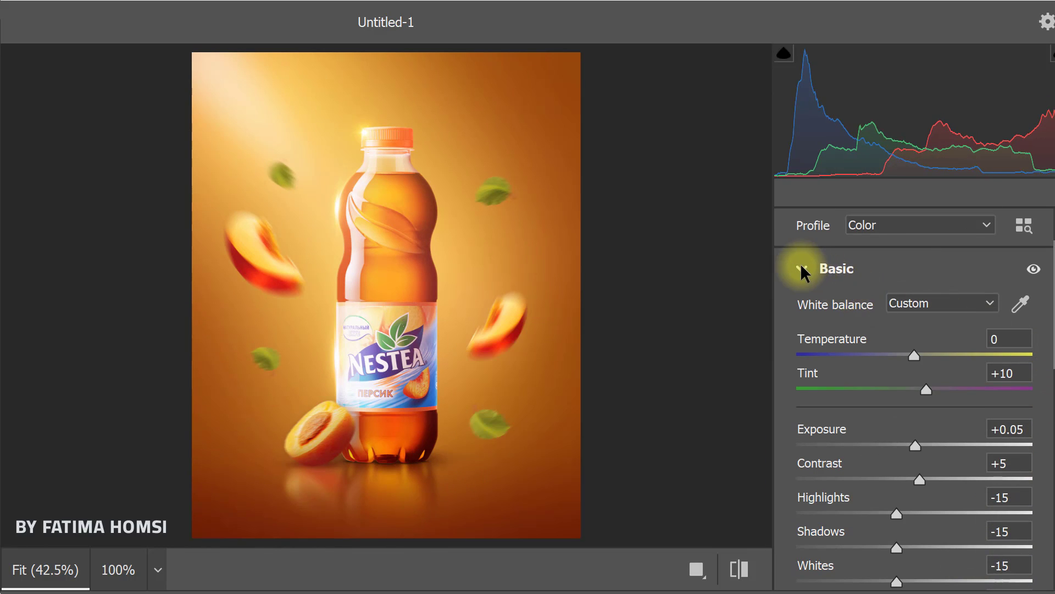
{"action": "left_click", "coordinate": [802, 268]}
Step: Add an edge-darkening Vignetting effect of -13 to the image
{"action": "scroll", "coordinate": [796, 553], "scroll_direction": "down", "scroll_amount": 2}
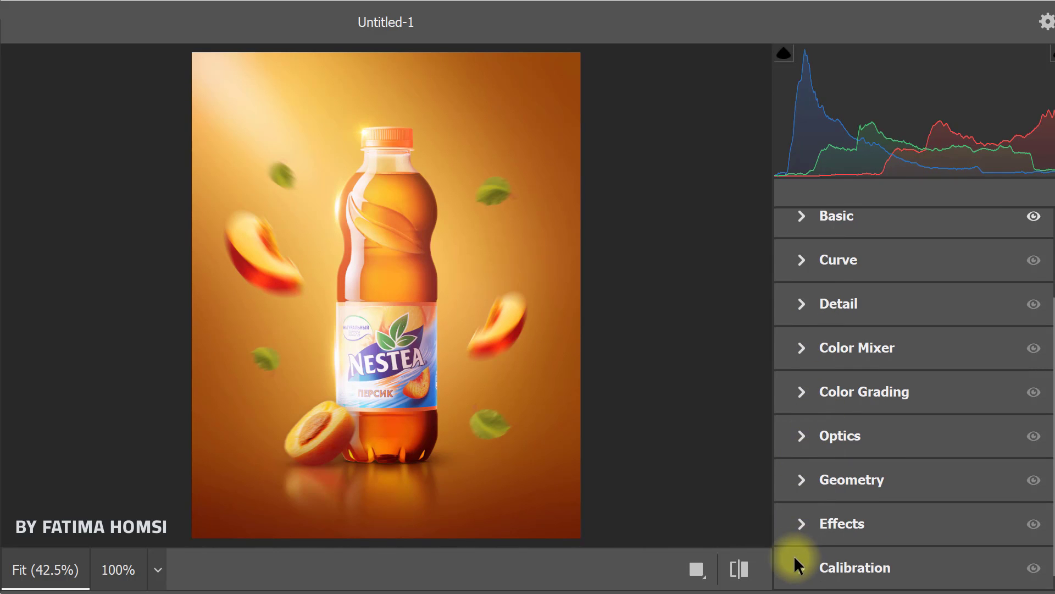
{"action": "left_click", "coordinate": [802, 525]}
{"action": "left_click_drag", "start_coordinate": [918, 524], "coordinate": [898, 526]}
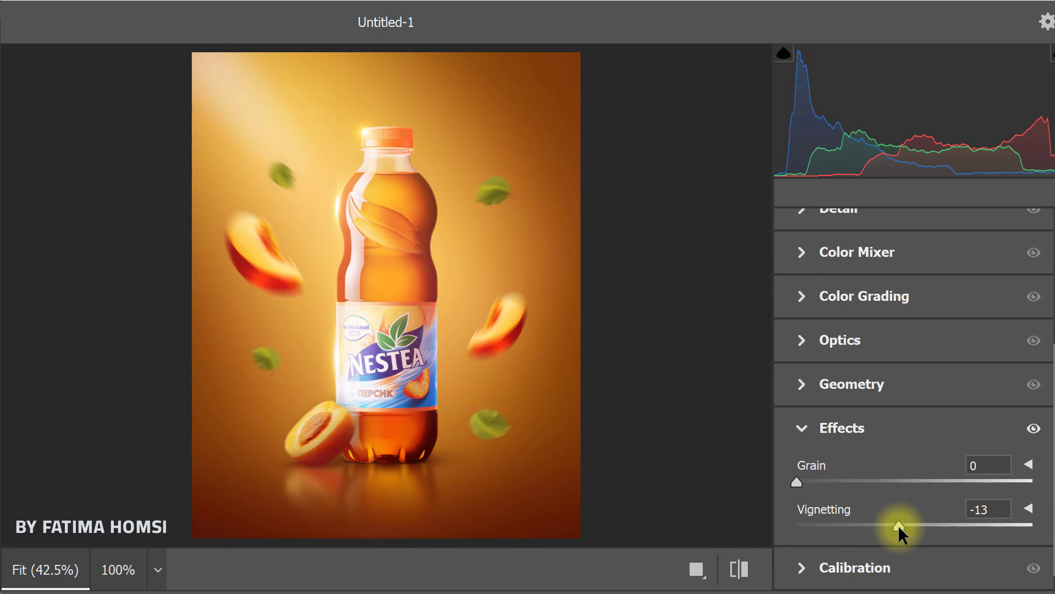
{"action": "left_click", "coordinate": [801, 427]}
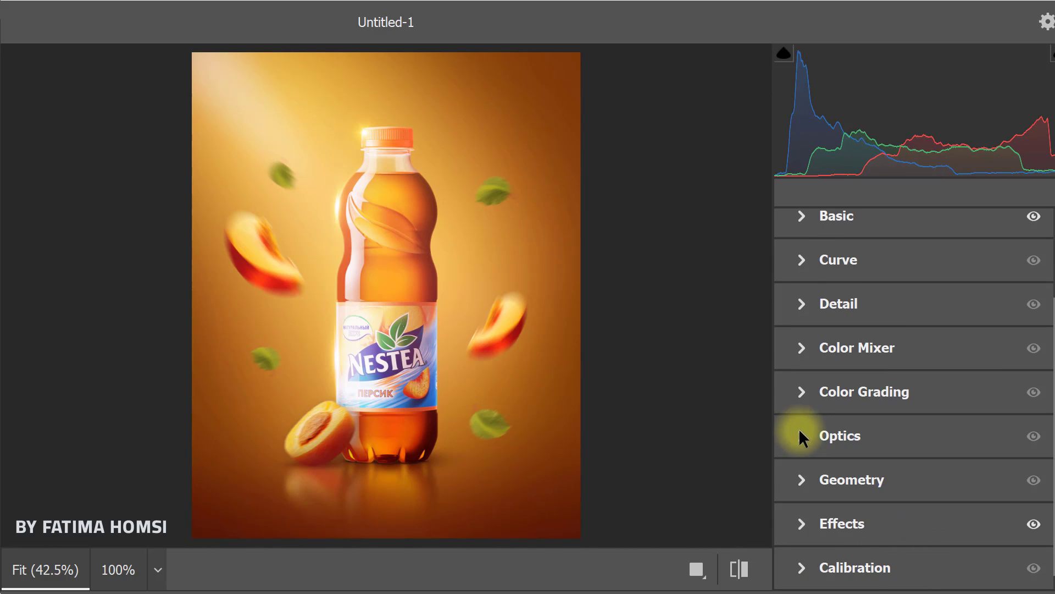
Step: In the Calibration settings, set the Red Primary Hue to -5 and the Green Primary Saturation to -10
{"action": "left_click", "coordinate": [803, 572]}
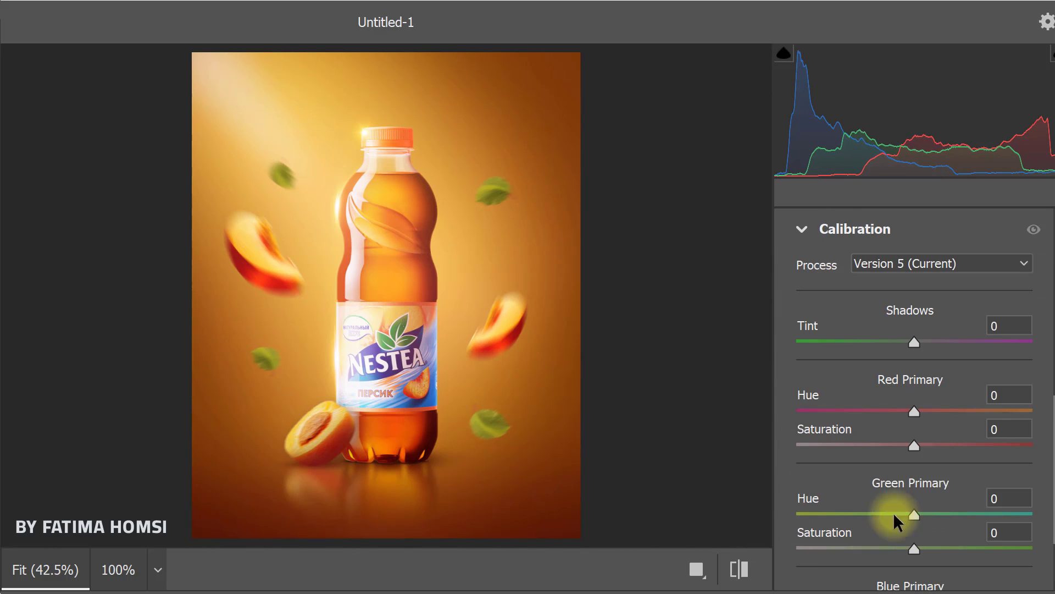
{"action": "left_click", "coordinate": [1013, 396]}
{"action": "type", "text": "-"}
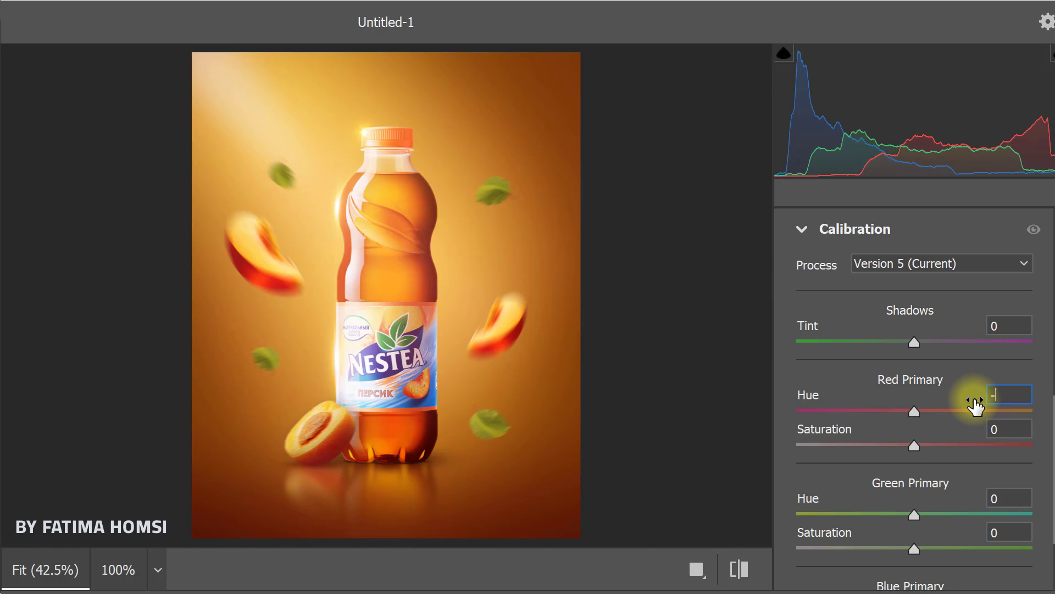
{"action": "type", "text": "5"}
{"action": "left_click", "coordinate": [998, 533]}
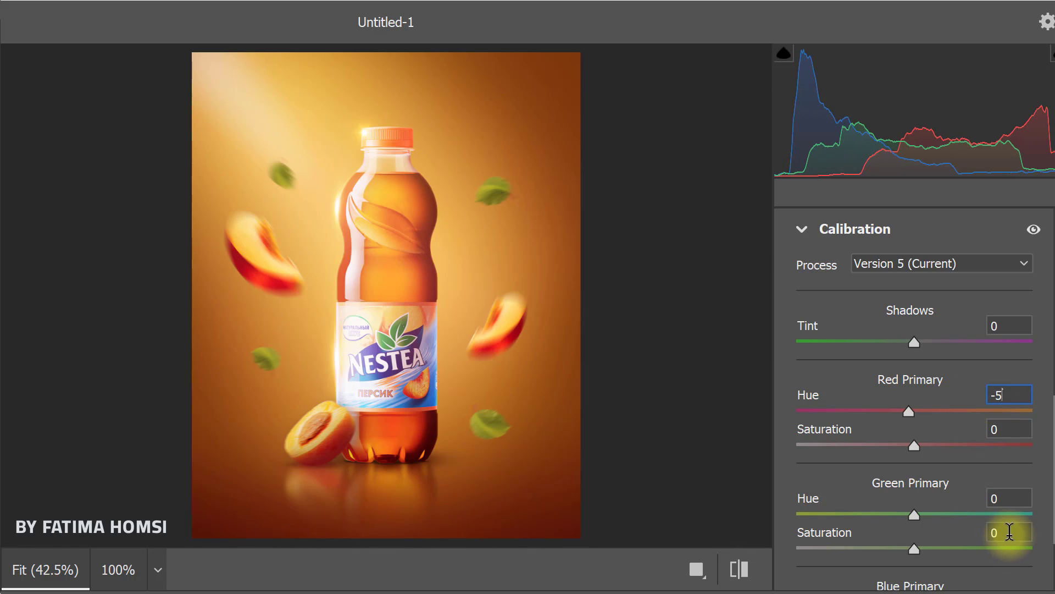
{"action": "type", "text": "-"}
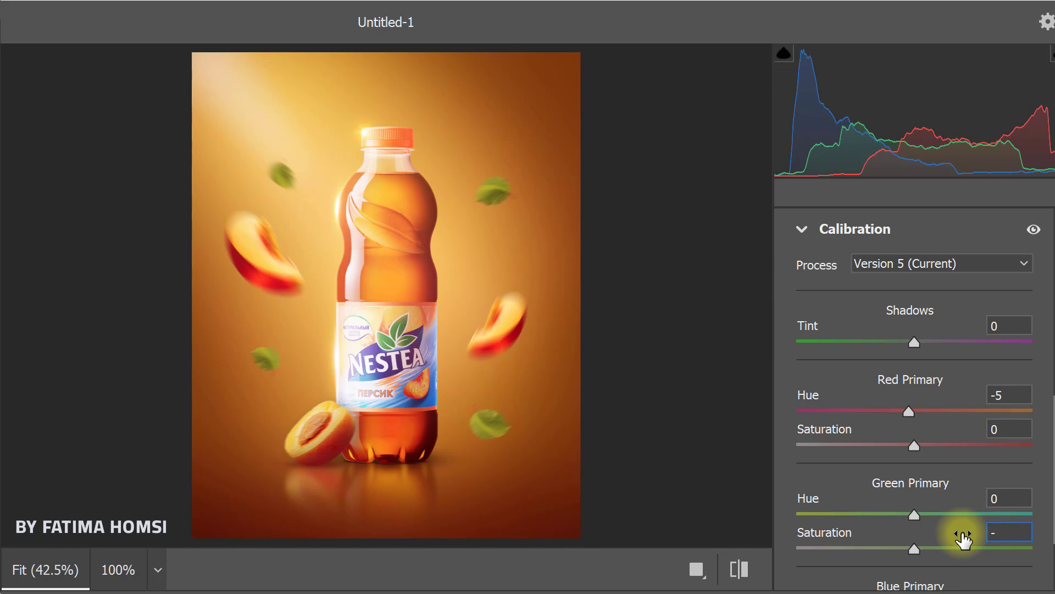
{"action": "type", "text": "10"}
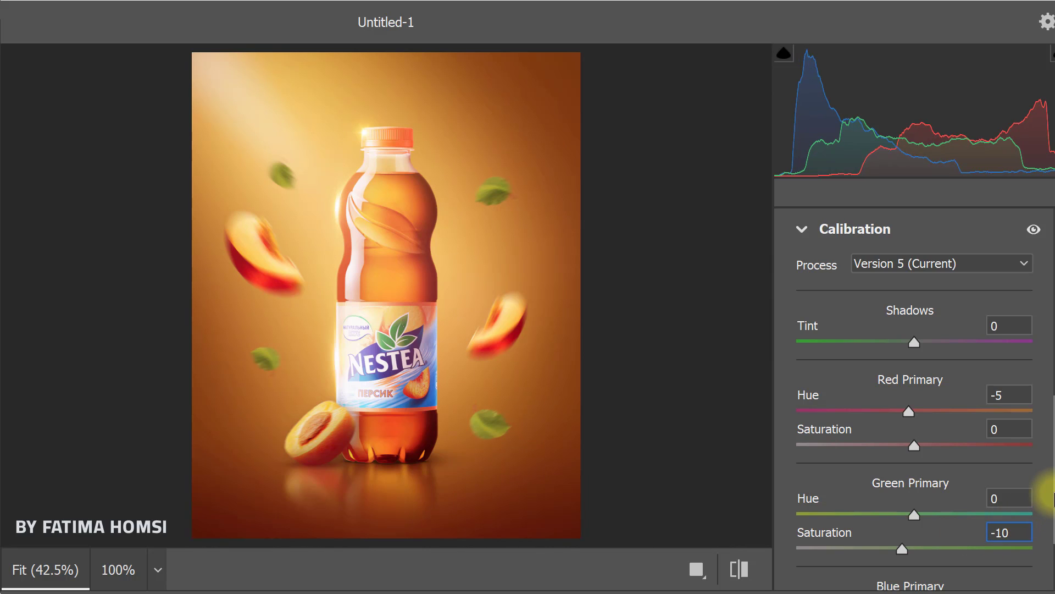
Step: Set the Blue Primary Saturation to -10 and apply the filter, comparing the poster with and without the graded layer
{"action": "scroll", "coordinate": [1037, 473], "scroll_direction": "down", "scroll_amount": 3}
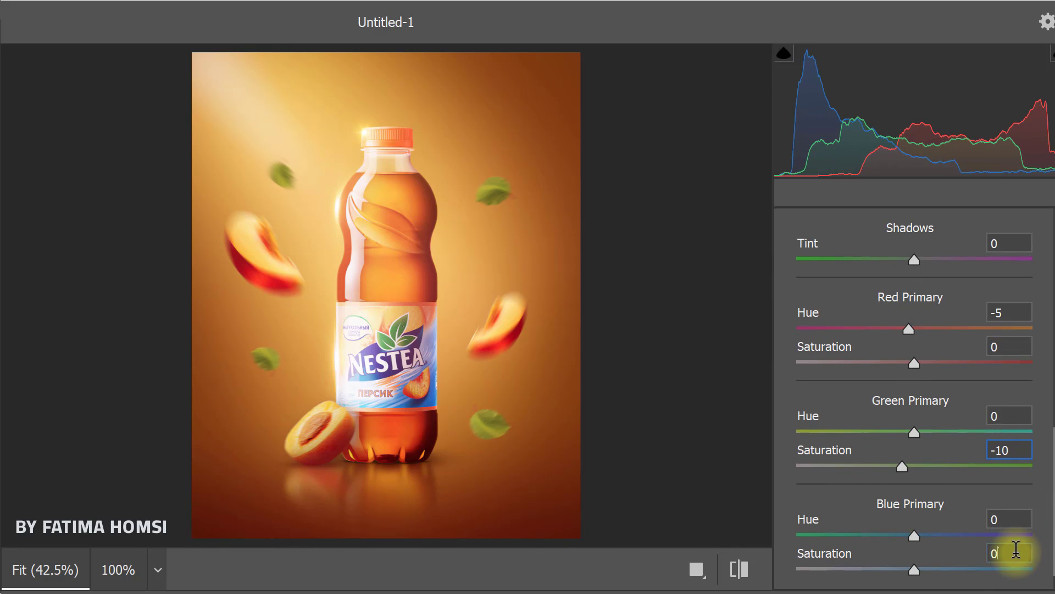
{"action": "left_click", "coordinate": [1016, 549]}
{"action": "type", "text": "-1"}
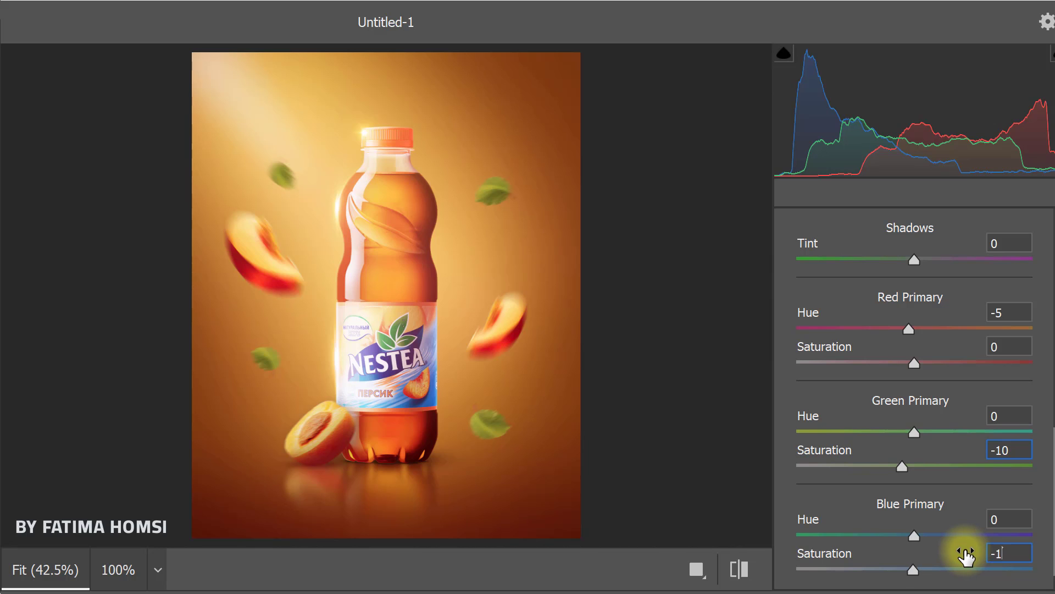
{"action": "type", "text": "0"}
{"action": "key", "text": "Return"}
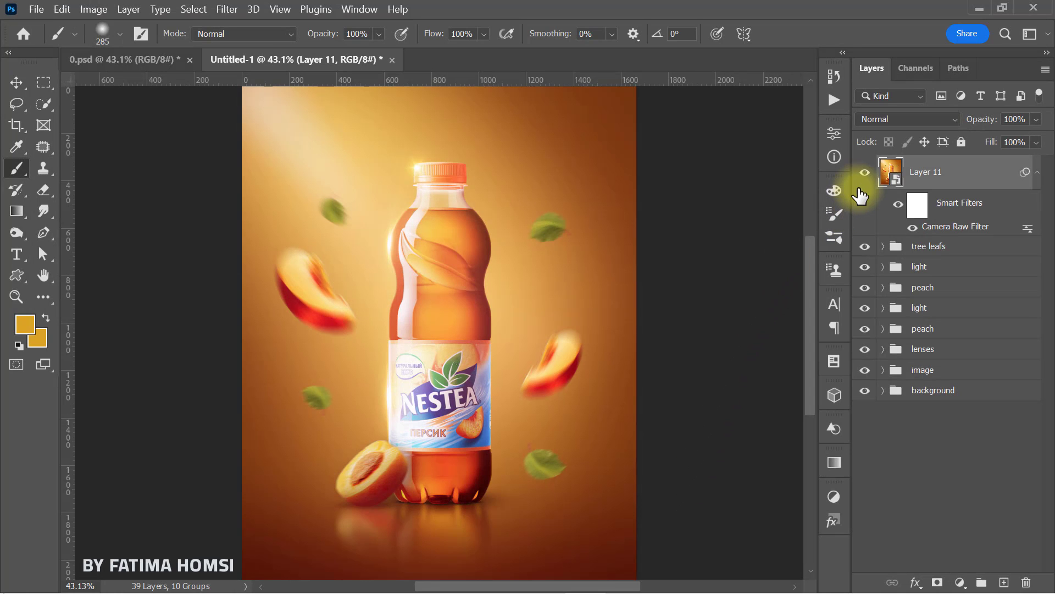
{"action": "left_click", "coordinate": [865, 173]}
{"action": "left_click", "coordinate": [866, 173]}
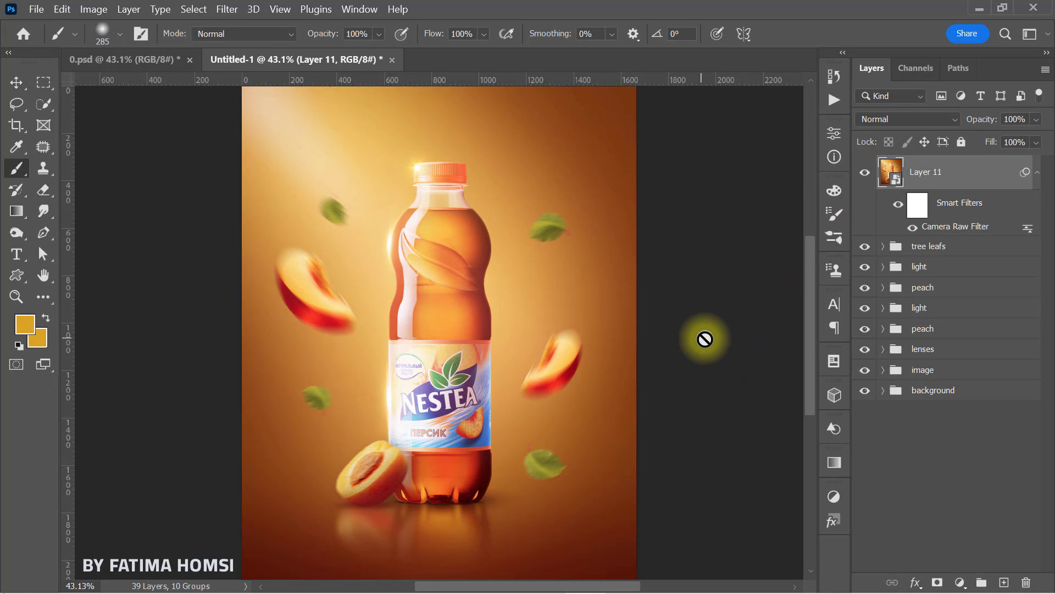